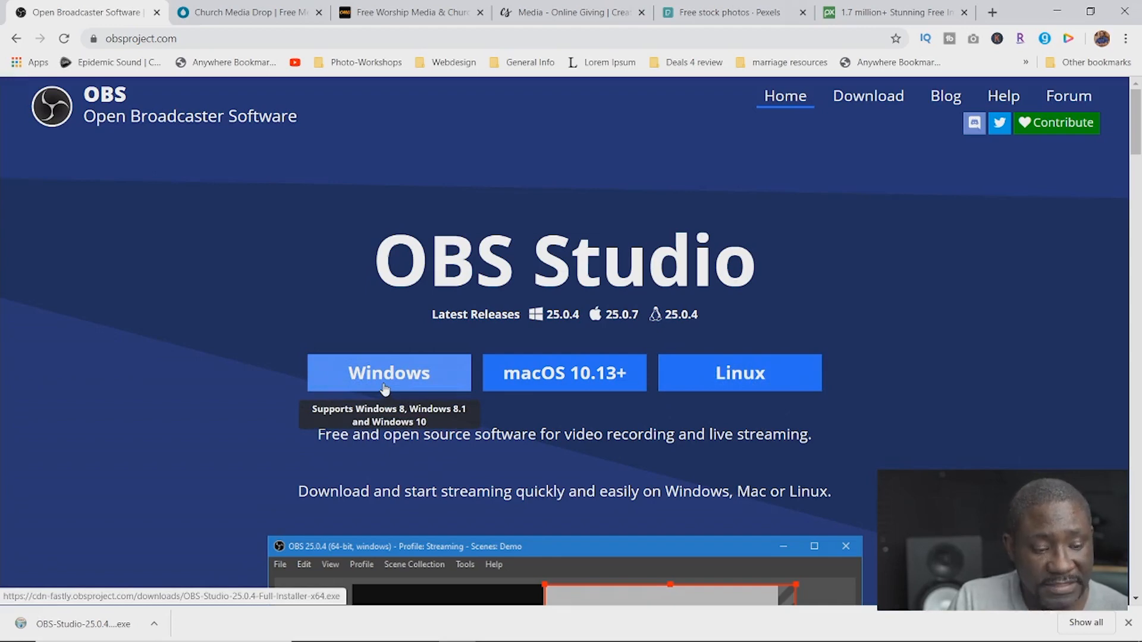
Step: Download the Windows version of the OBS Studio installer to the Desktop and minimize the browser
{"action": "left_click", "coordinate": [384, 388]}
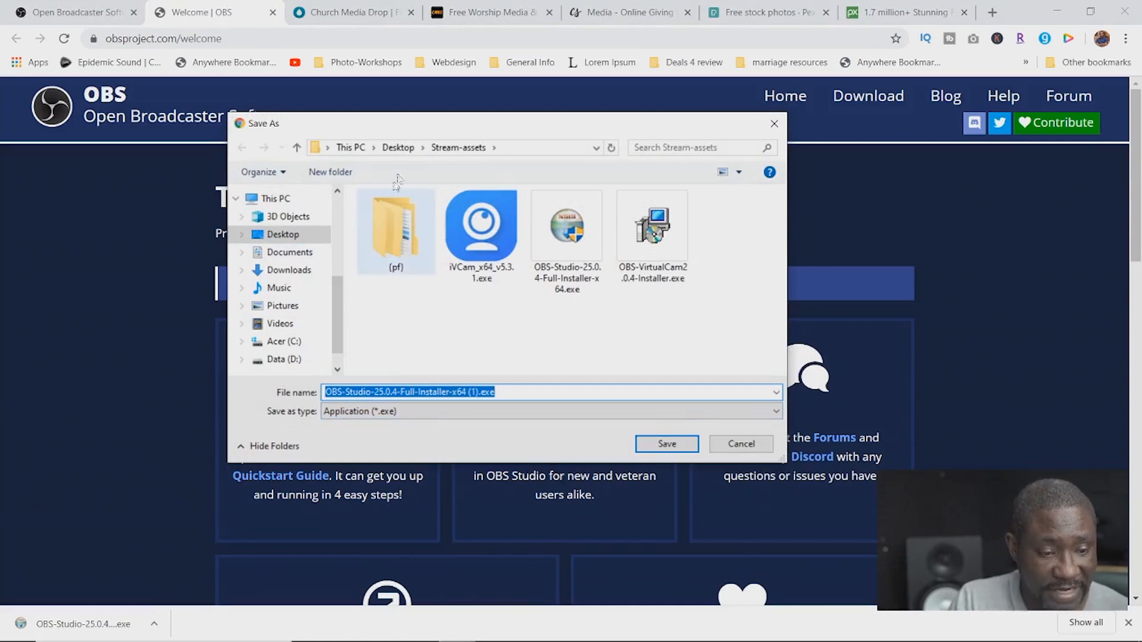
{"action": "left_click", "coordinate": [400, 152]}
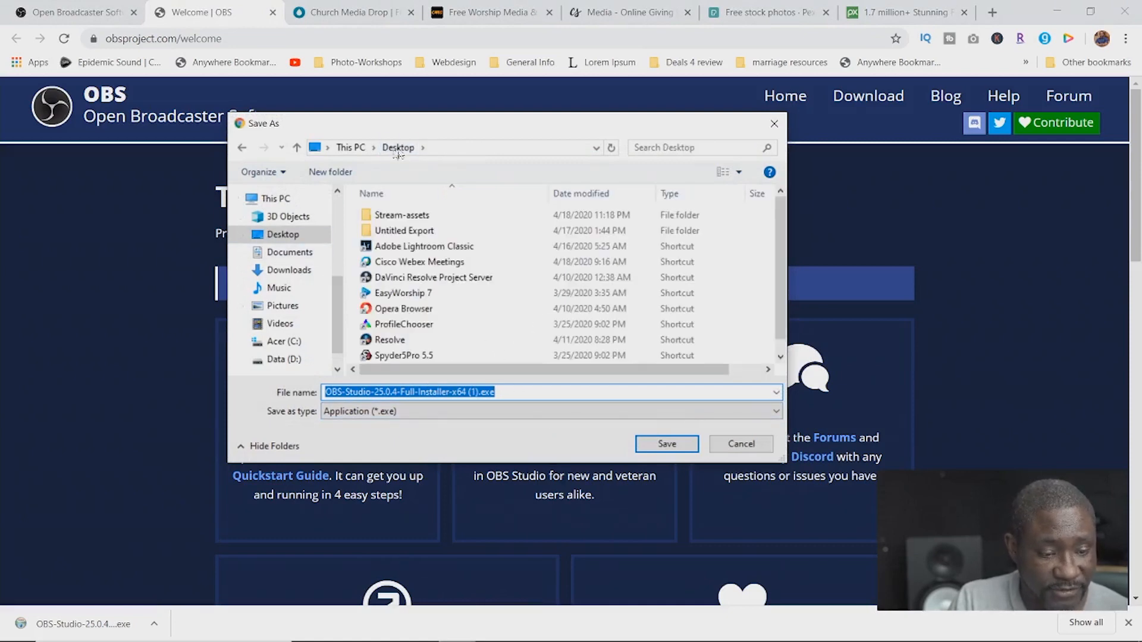
{"action": "left_click", "coordinate": [667, 444]}
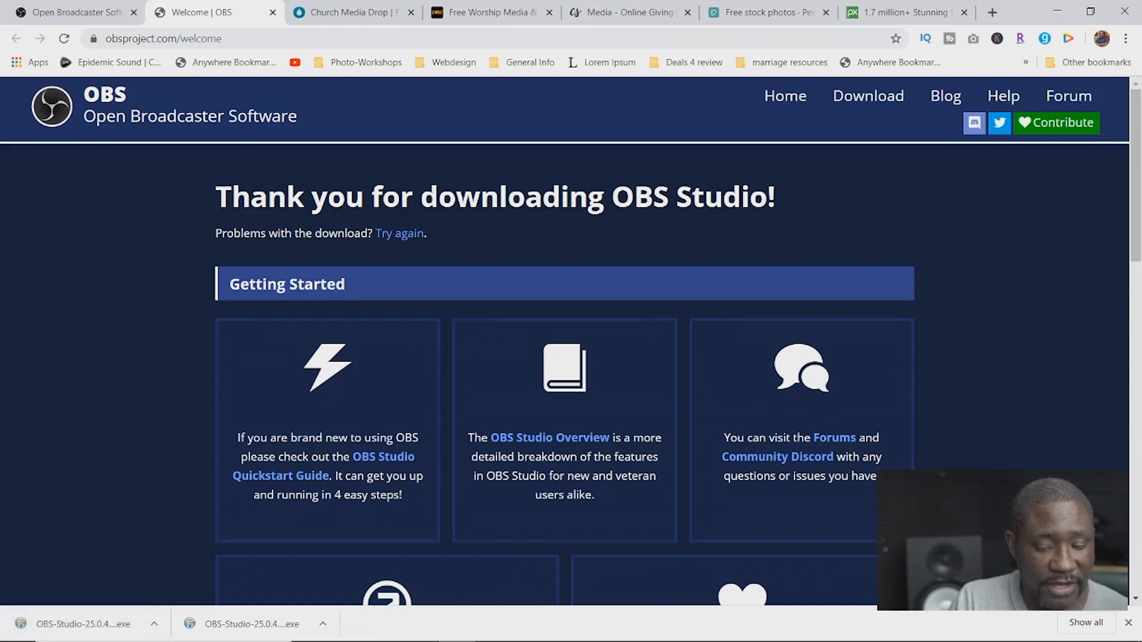
{"action": "left_click", "coordinate": [1129, 623]}
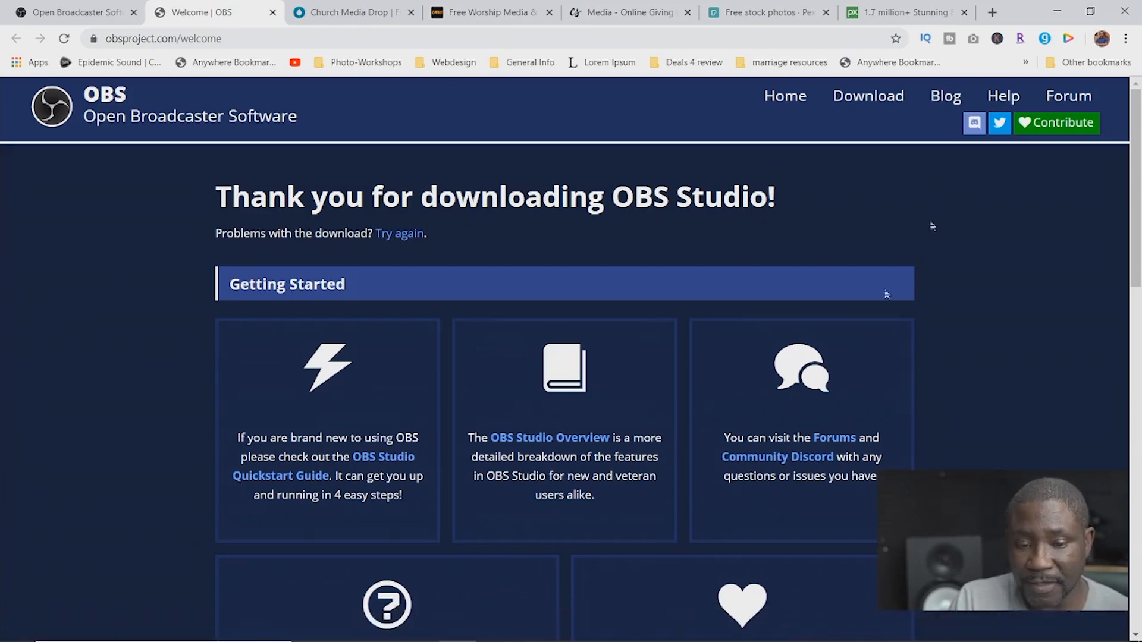
{"action": "left_click", "coordinate": [1050, 10]}
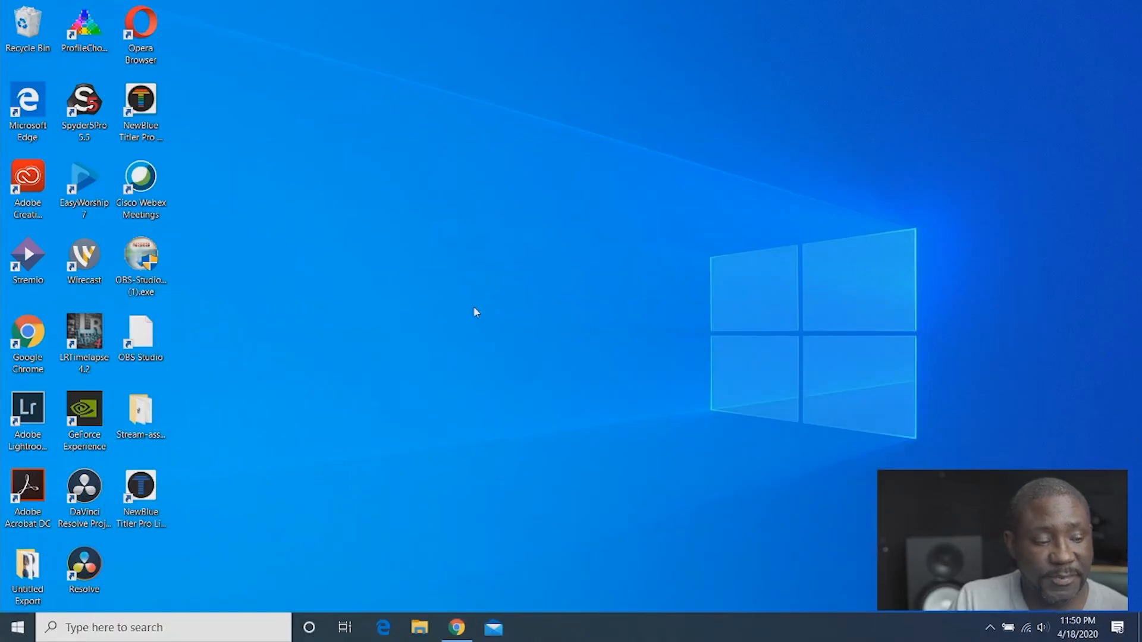
Step: Run the downloaded OBS Studio installer from the desktop and allow it to make changes to the device
{"action": "left_click", "coordinate": [156, 246]}
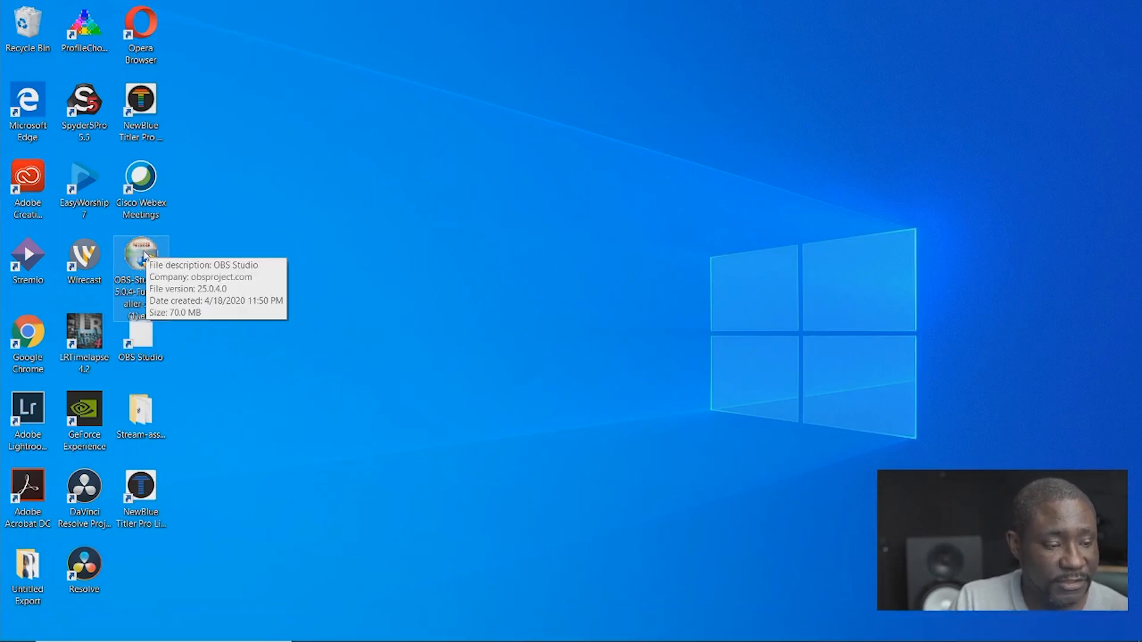
{"action": "double_click", "coordinate": [144, 256]}
{"action": "left_click", "coordinate": [144, 255]}
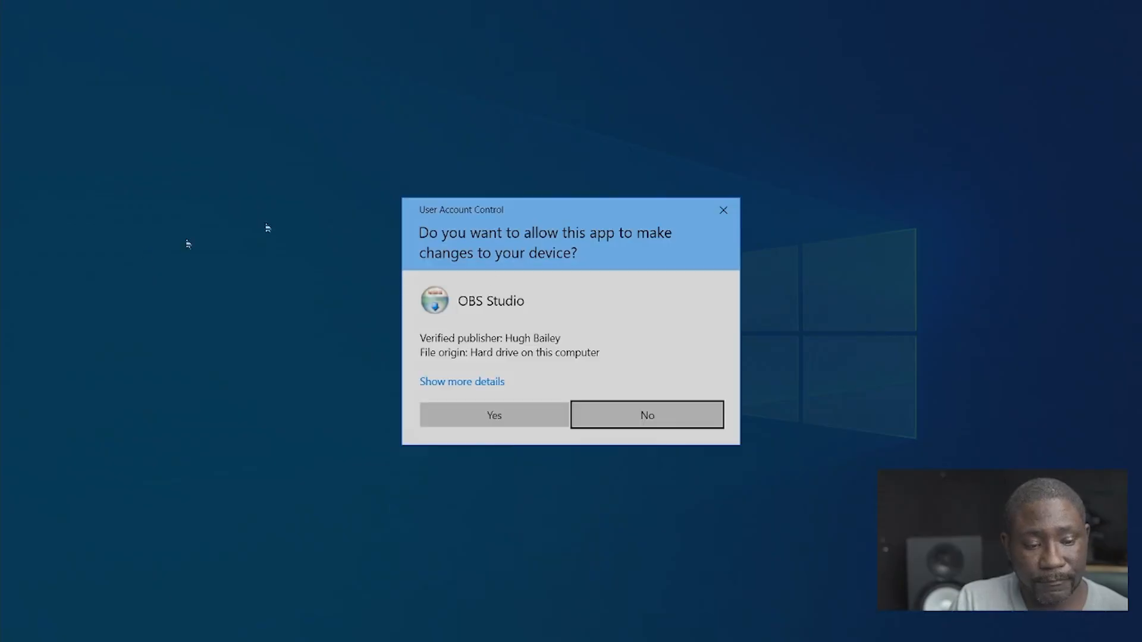
{"action": "left_click", "coordinate": [495, 416]}
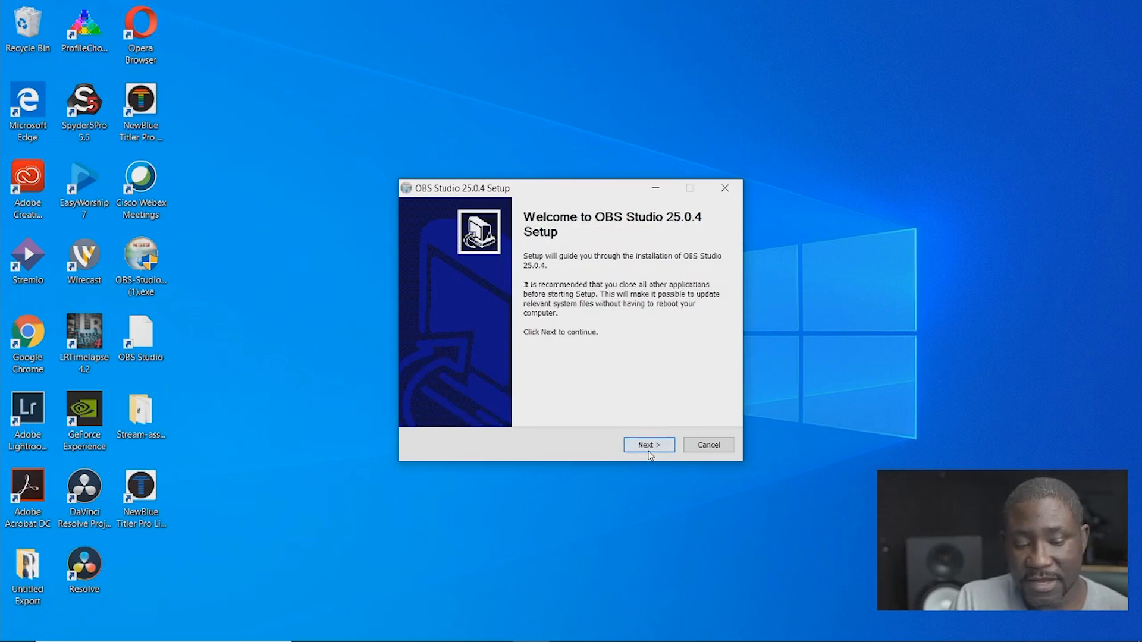
Step: Complete the OBS Studio 25.0.4 setup with its default options and launch the program
{"action": "left_click", "coordinate": [650, 452]}
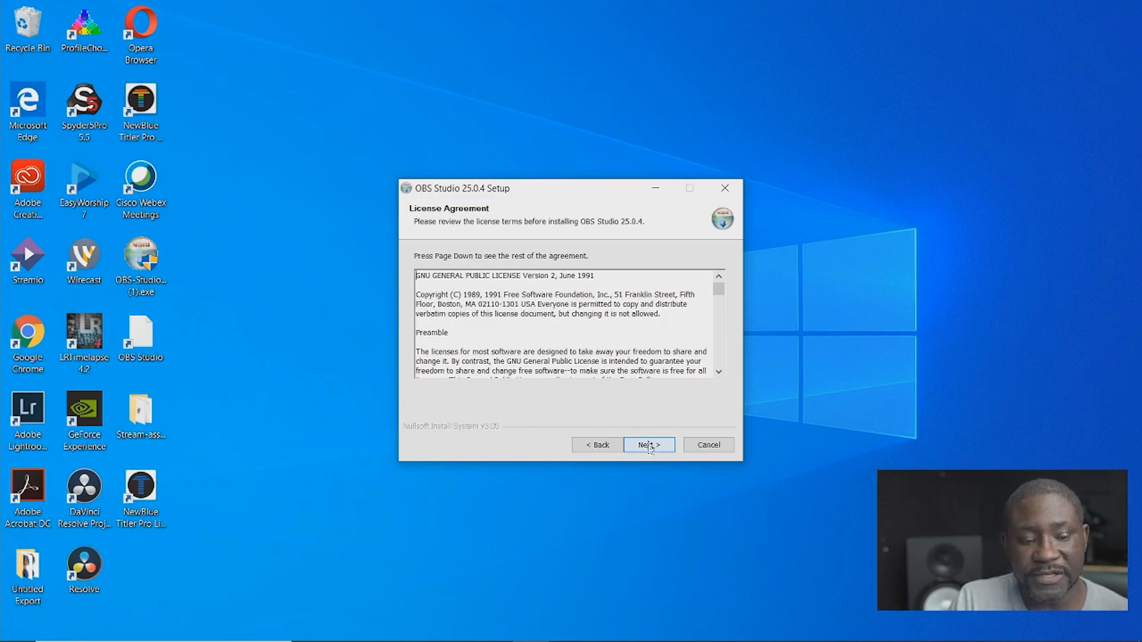
{"action": "left_click", "coordinate": [650, 450]}
{"action": "left_click", "coordinate": [652, 449]}
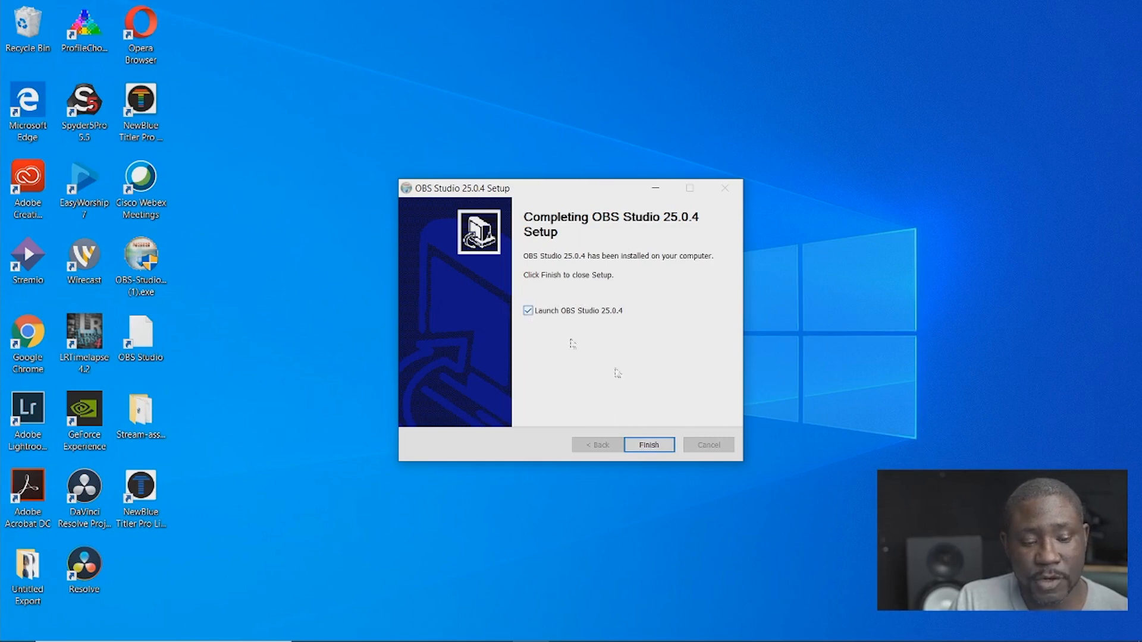
{"action": "left_click", "coordinate": [659, 449]}
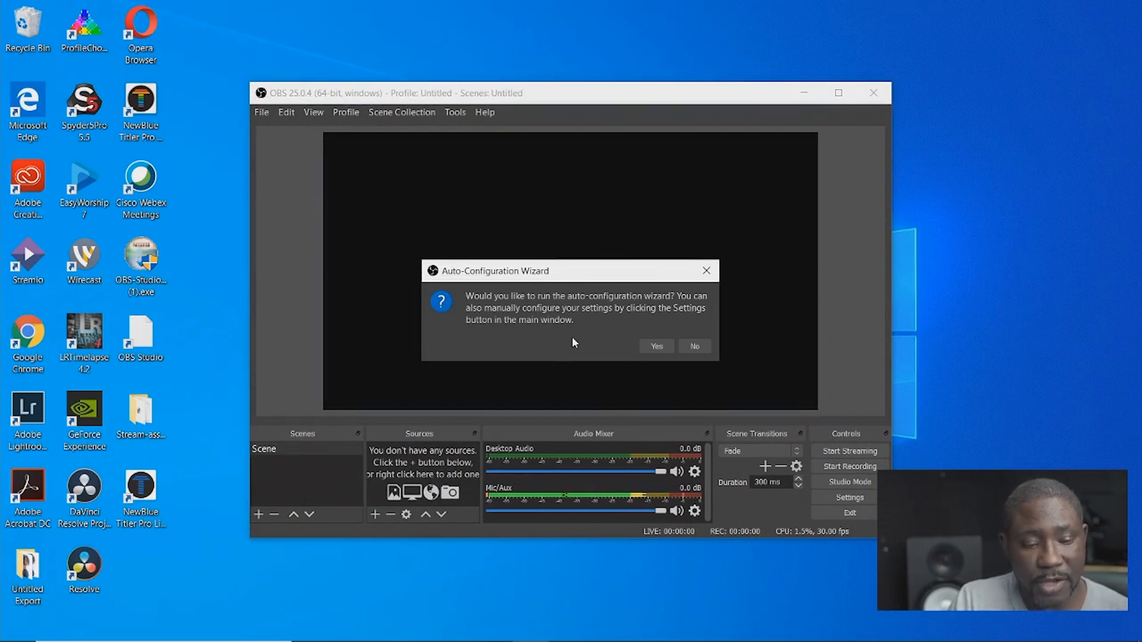
Step: Decline the auto-configuration wizard and enable Studio Mode in the maximized OBS window
{"action": "left_click", "coordinate": [695, 346]}
{"action": "left_click", "coordinate": [694, 340]}
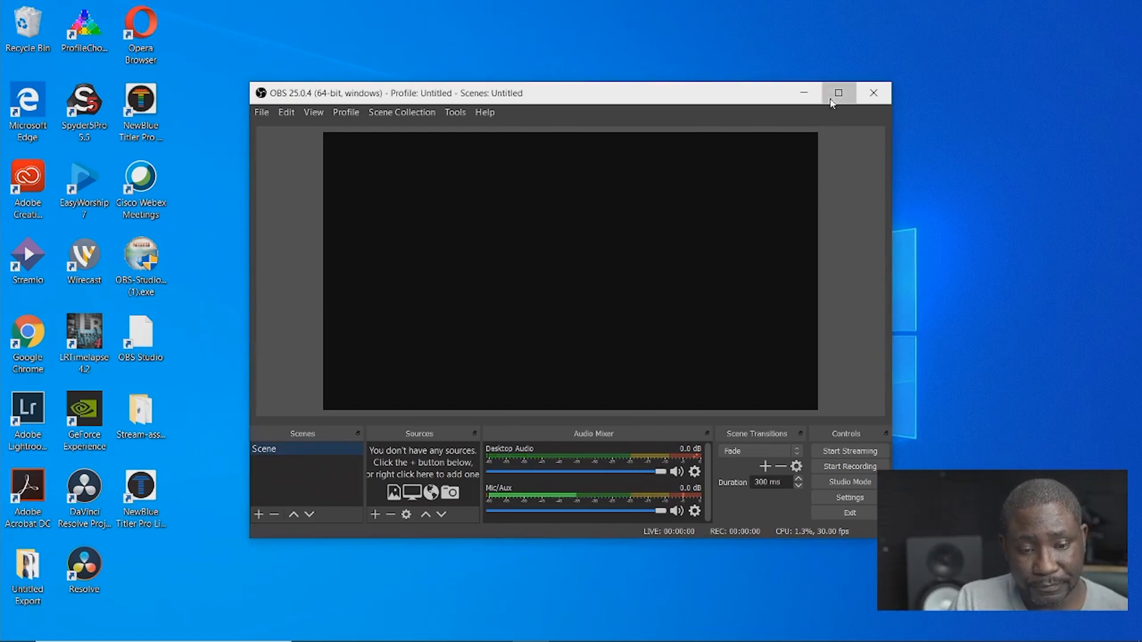
{"action": "left_click", "coordinate": [838, 93]}
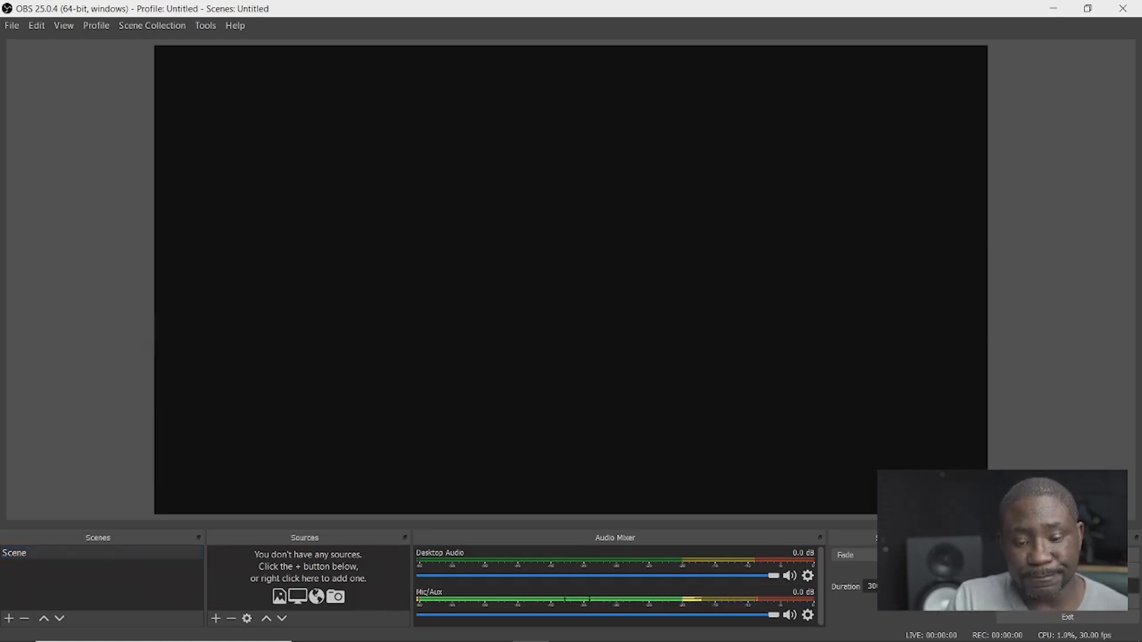
{"action": "left_click", "coordinate": [1067, 585]}
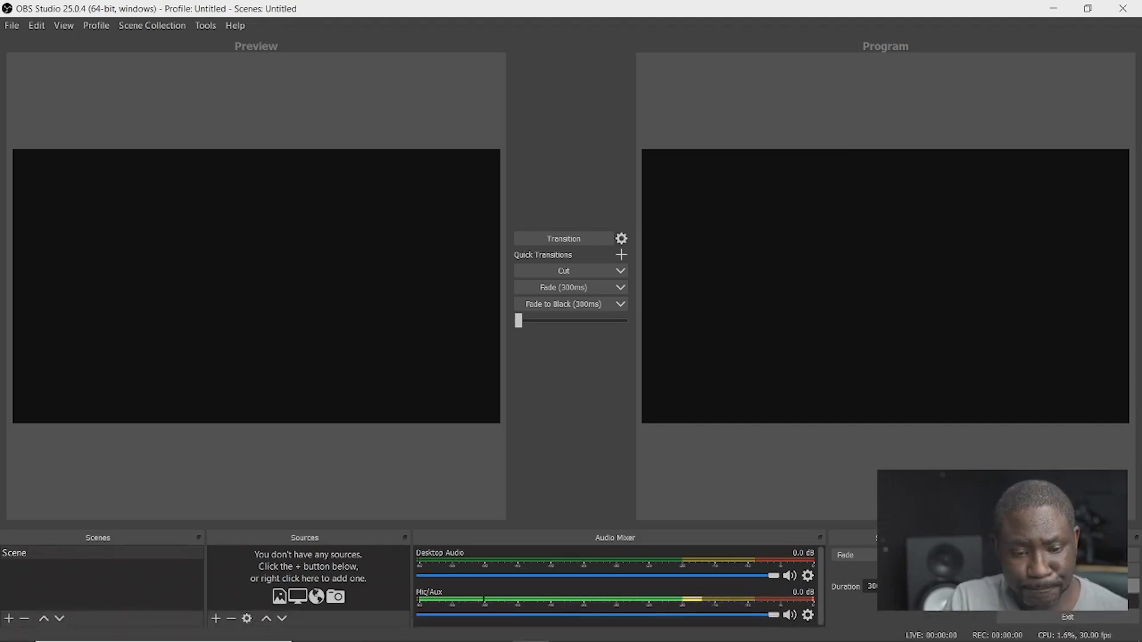
Step: Change the interface theme to Rachni in the general settings and apply it
{"action": "left_click", "coordinate": [1063, 602]}
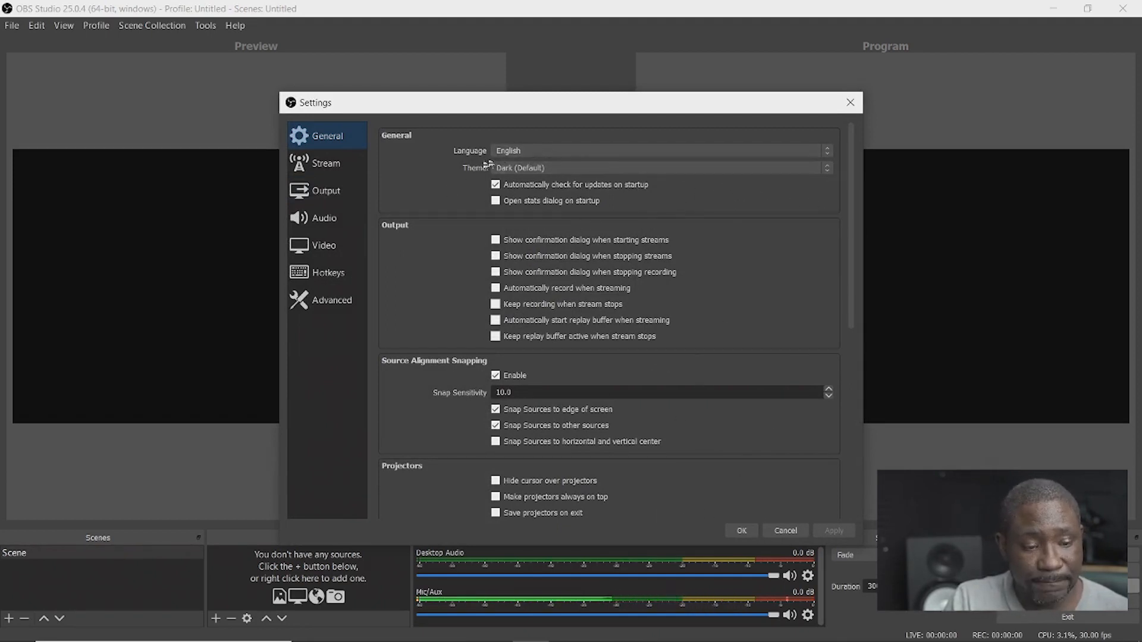
{"action": "left_click", "coordinate": [811, 170]}
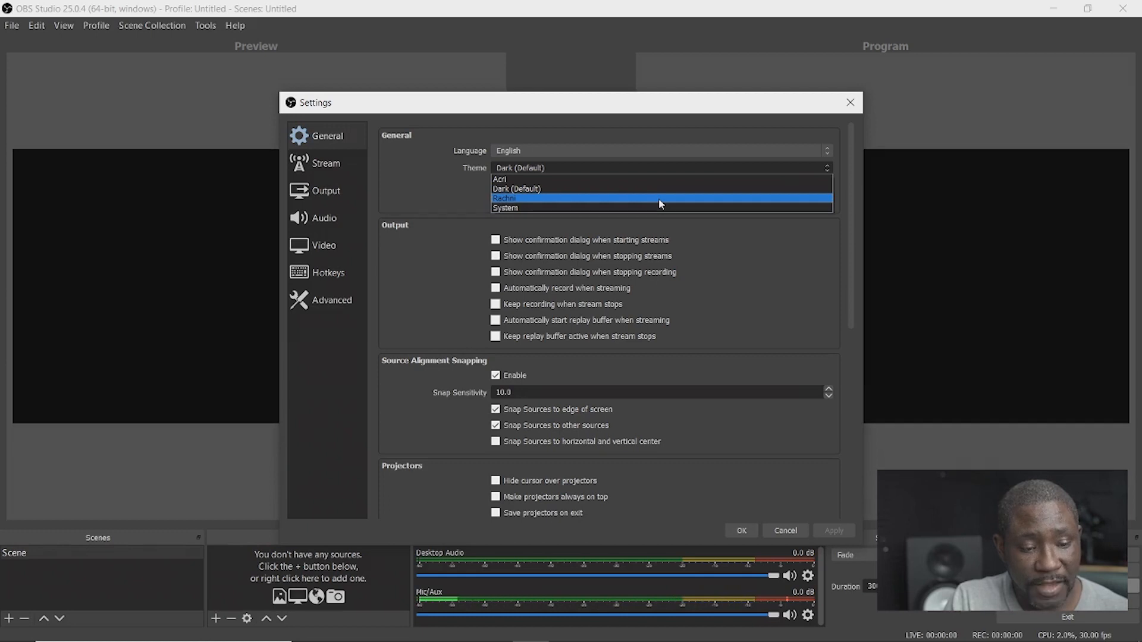
{"action": "left_click", "coordinate": [659, 200]}
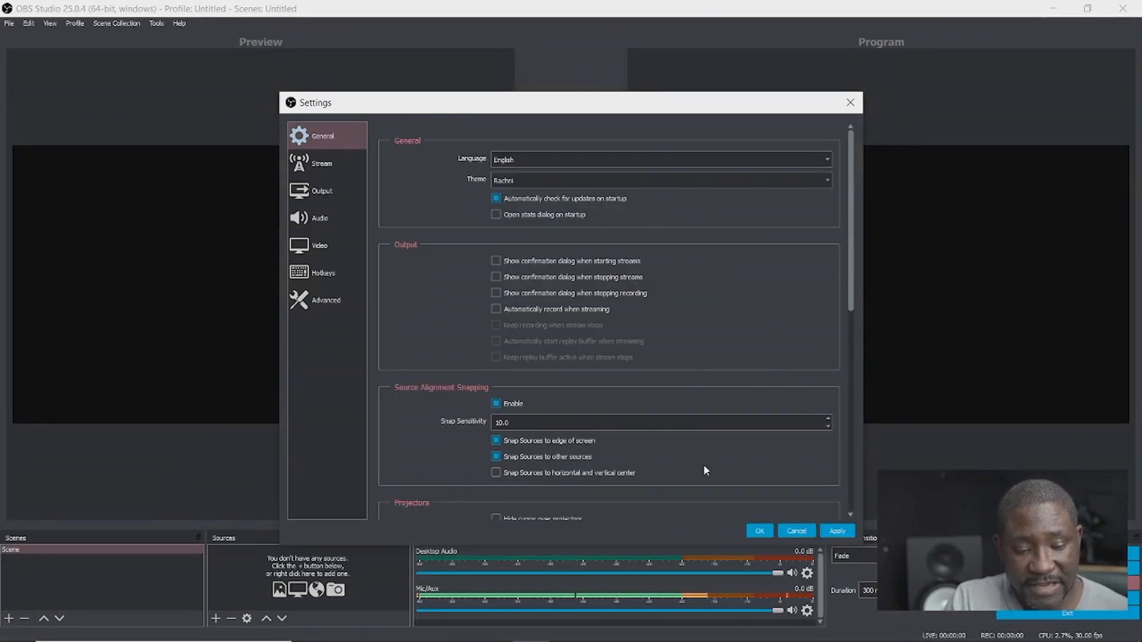
{"action": "left_click", "coordinate": [842, 531]}
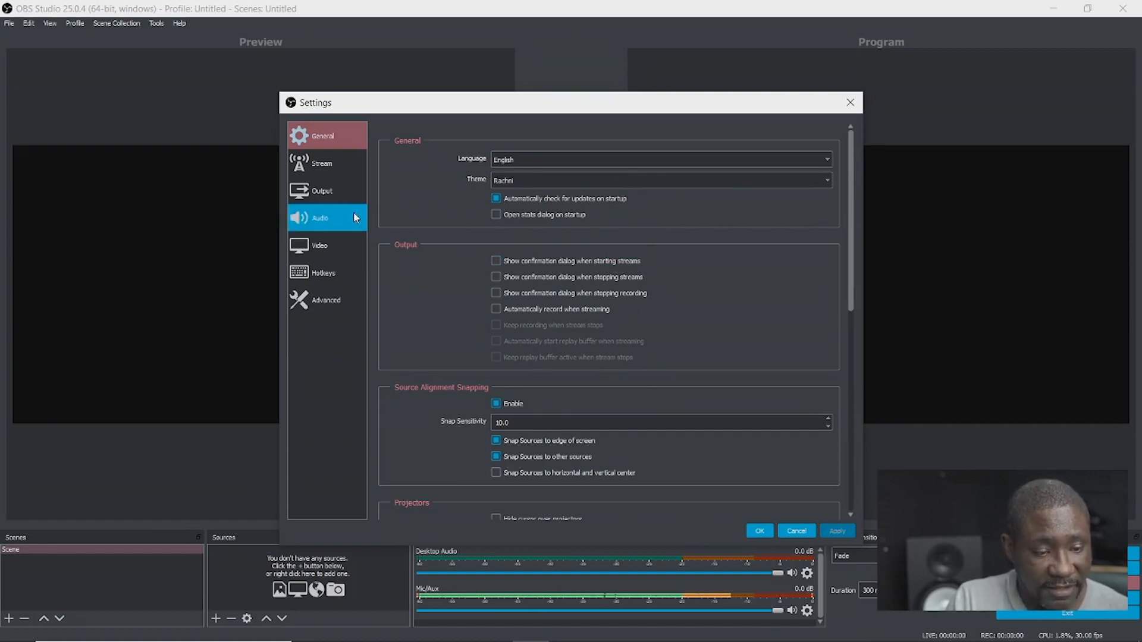
Step: Set the streaming service to YouTube / YouTube Gaming in the stream settings
{"action": "left_click", "coordinate": [327, 170]}
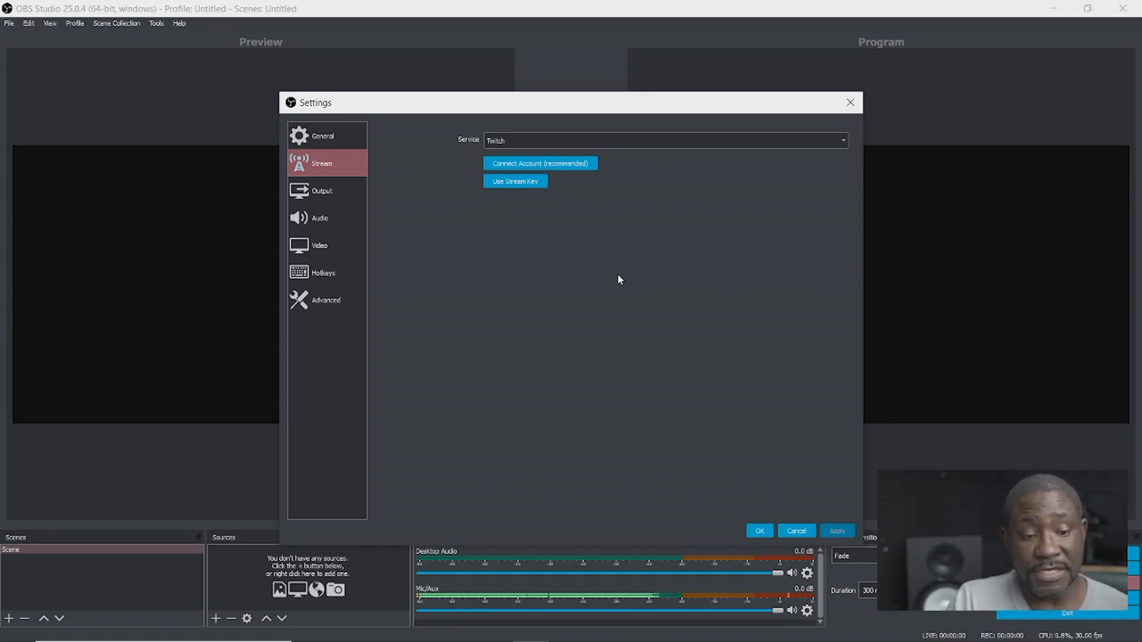
{"action": "left_click", "coordinate": [825, 142]}
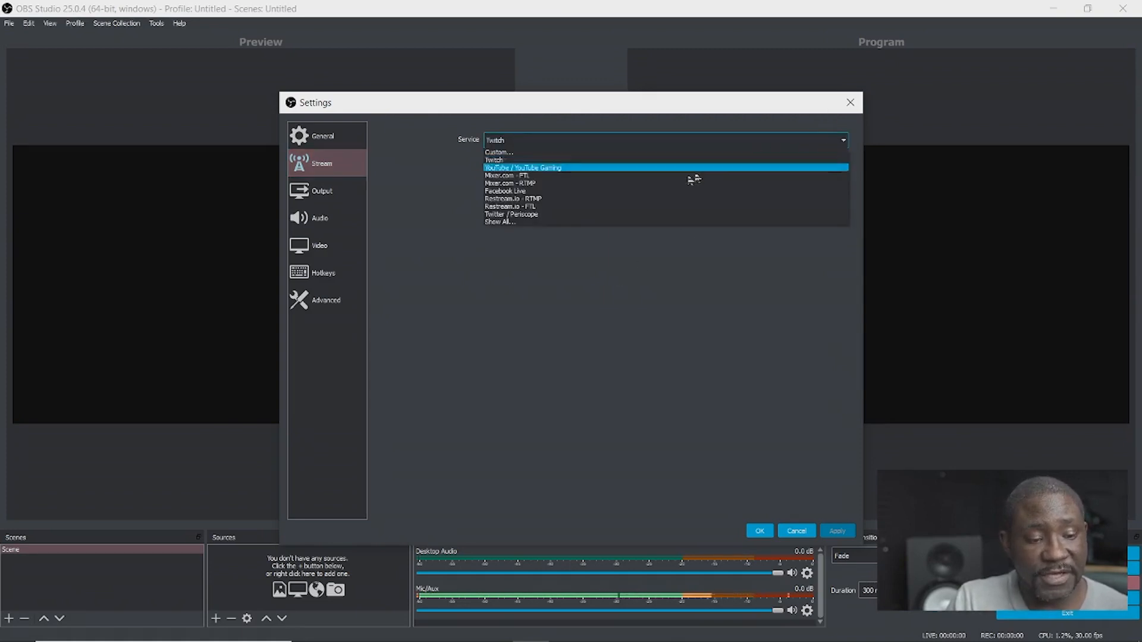
{"action": "left_click", "coordinate": [583, 168]}
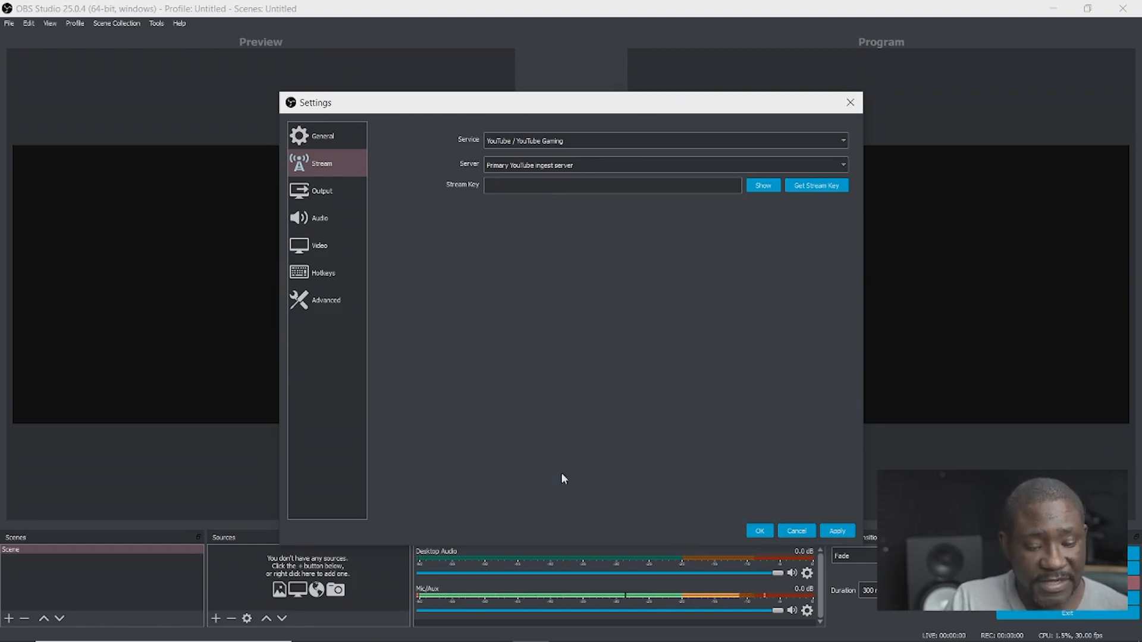
Step: Switch to Chrome, open YouTube in a new tab and go to its live streaming page
{"action": "mouse_move", "coordinate": [456, 635]}
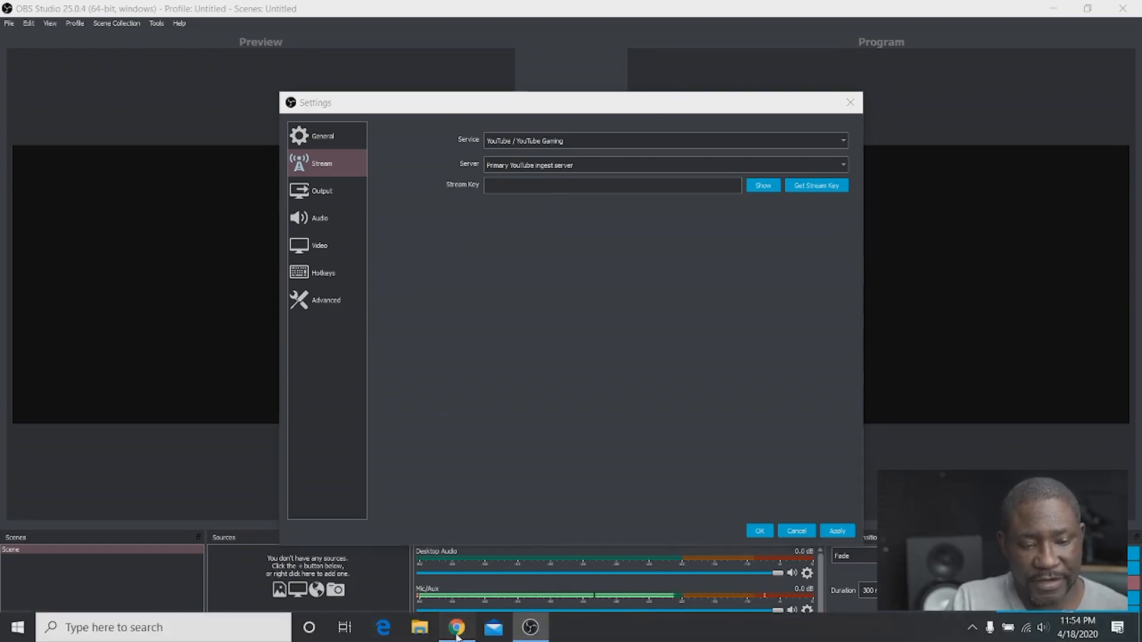
{"action": "left_click", "coordinate": [456, 635]}
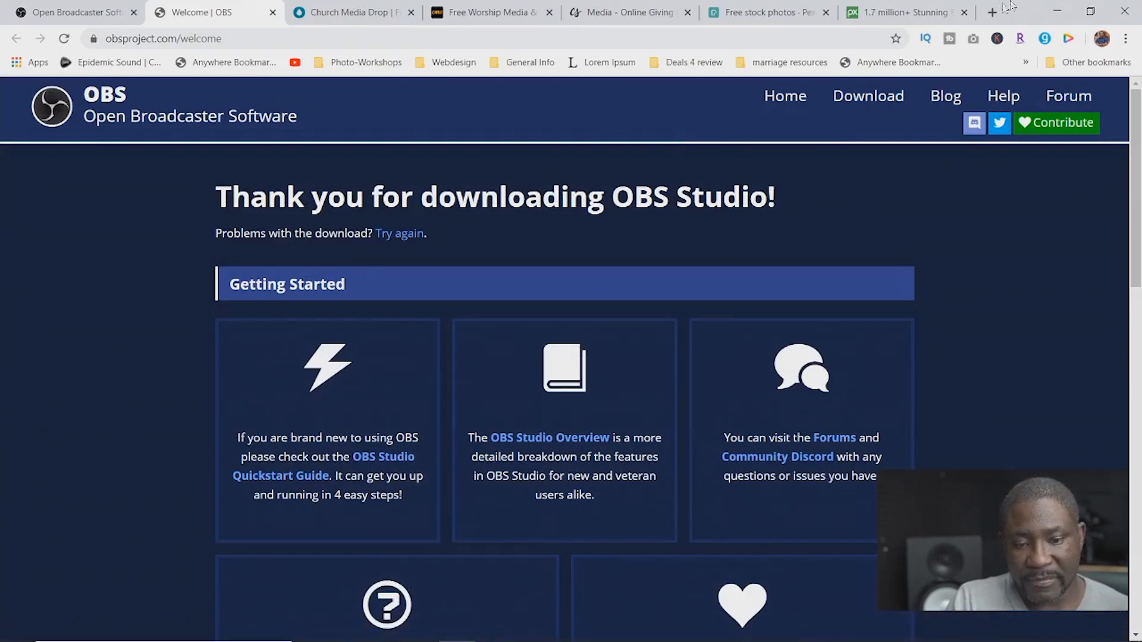
{"action": "left_click", "coordinate": [992, 12]}
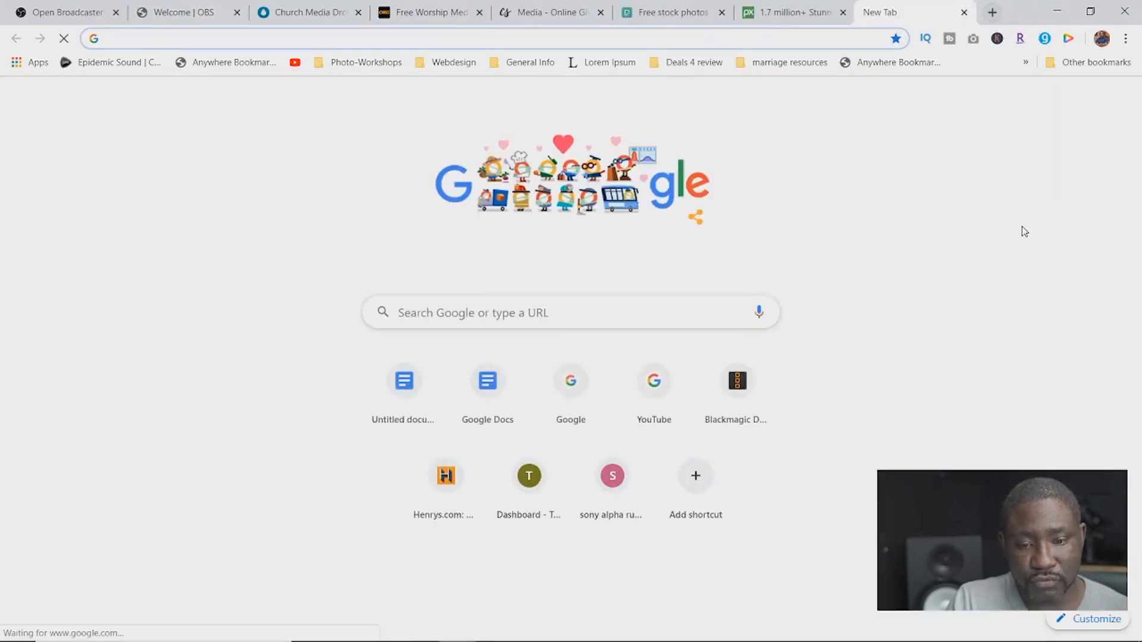
{"action": "left_click", "coordinate": [1078, 109]}
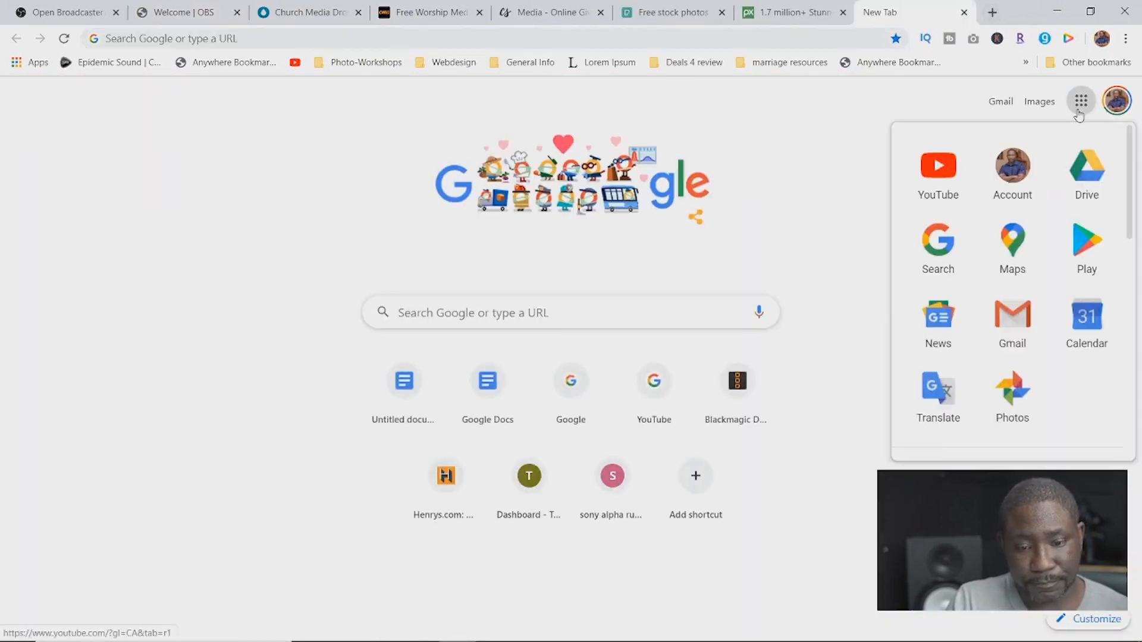
{"action": "left_click", "coordinate": [949, 188]}
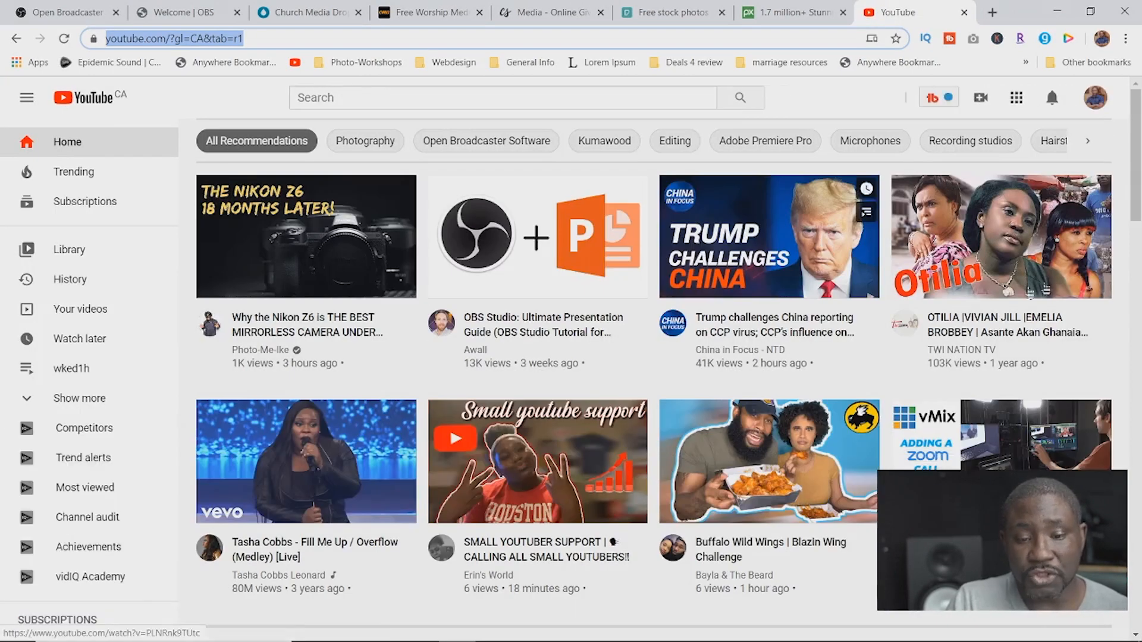
{"action": "left_click", "coordinate": [983, 100]}
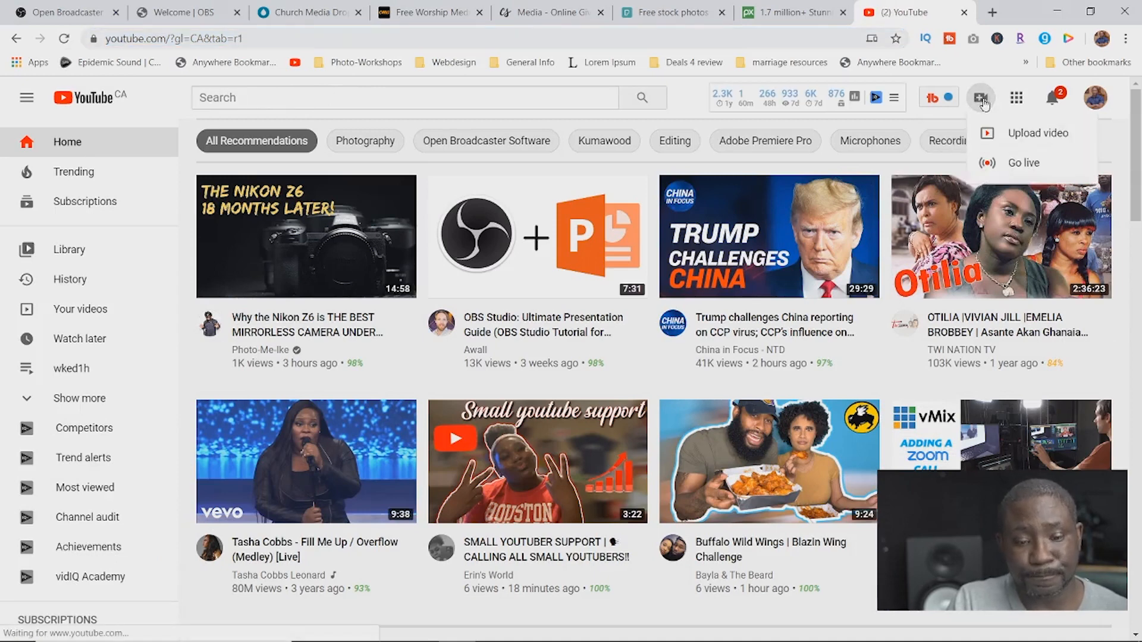
{"action": "left_click", "coordinate": [1018, 163]}
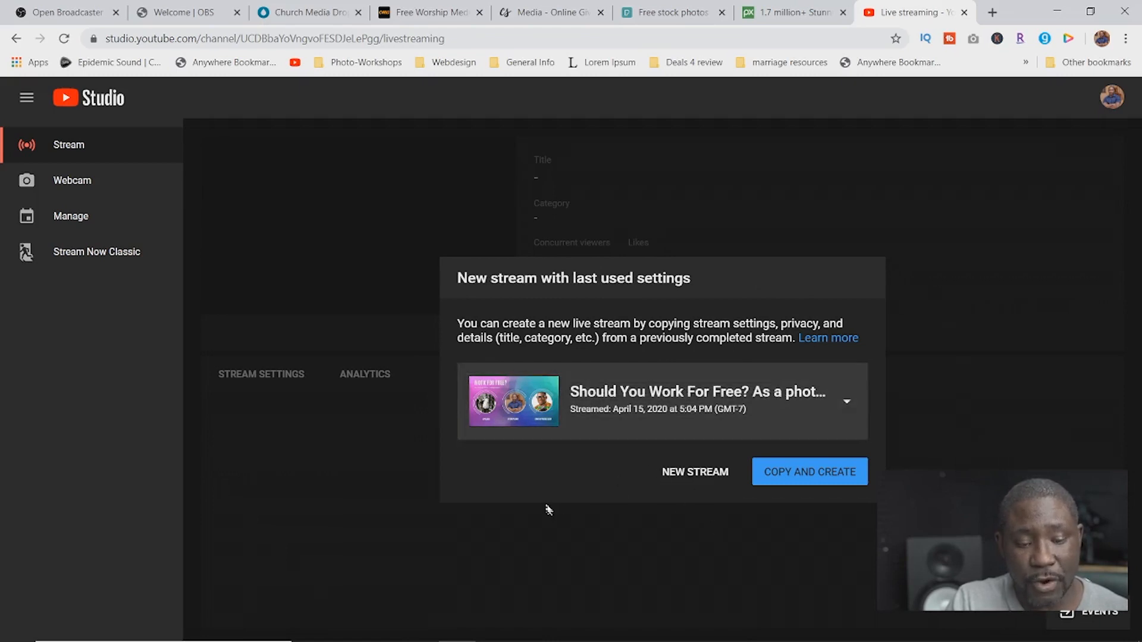
Step: Start a new stream without copying earlier settings, title it "Test stream" and look through its description
{"action": "left_click", "coordinate": [689, 479]}
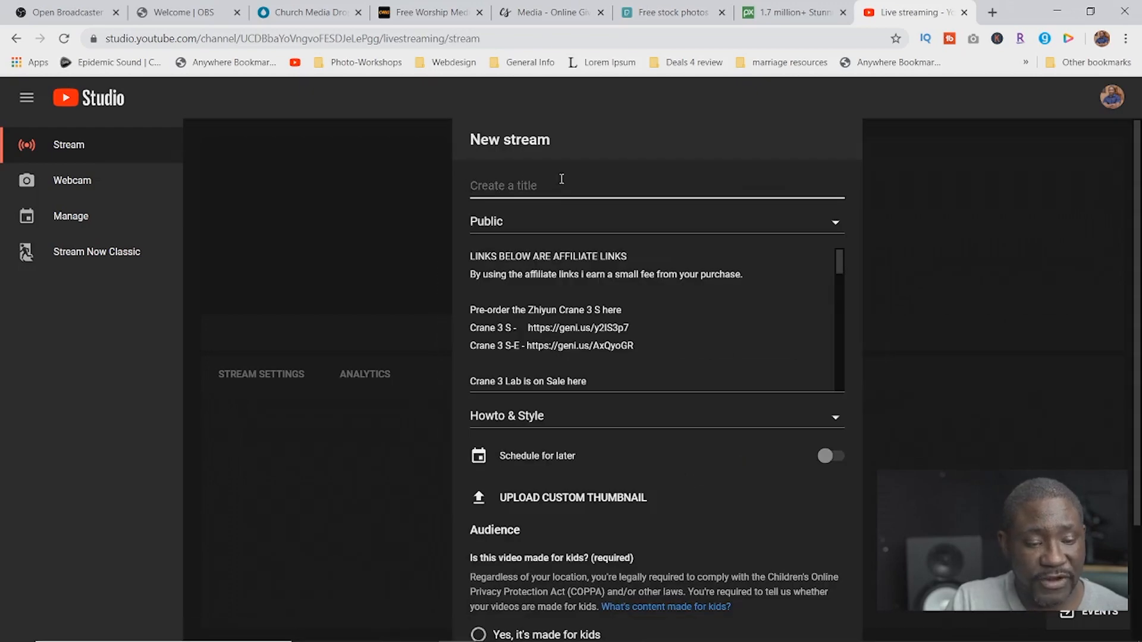
{"action": "type", "text": "Test stream"}
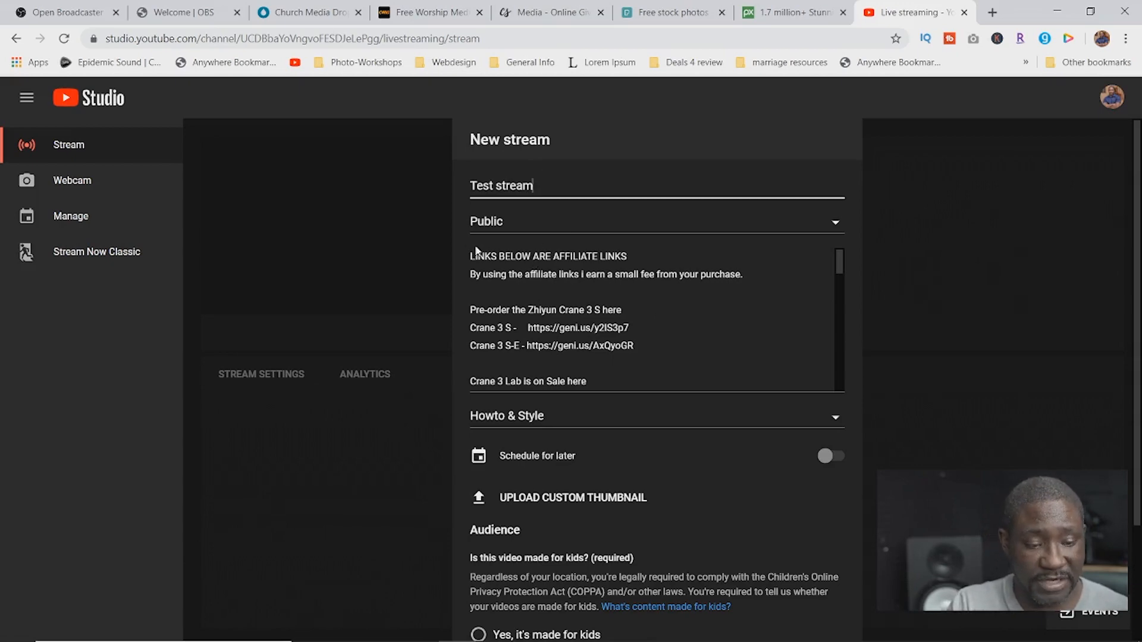
{"action": "left_click", "coordinate": [531, 275]}
{"action": "scroll", "coordinate": [543, 336], "scroll_direction": "up", "scroll_amount": 15}
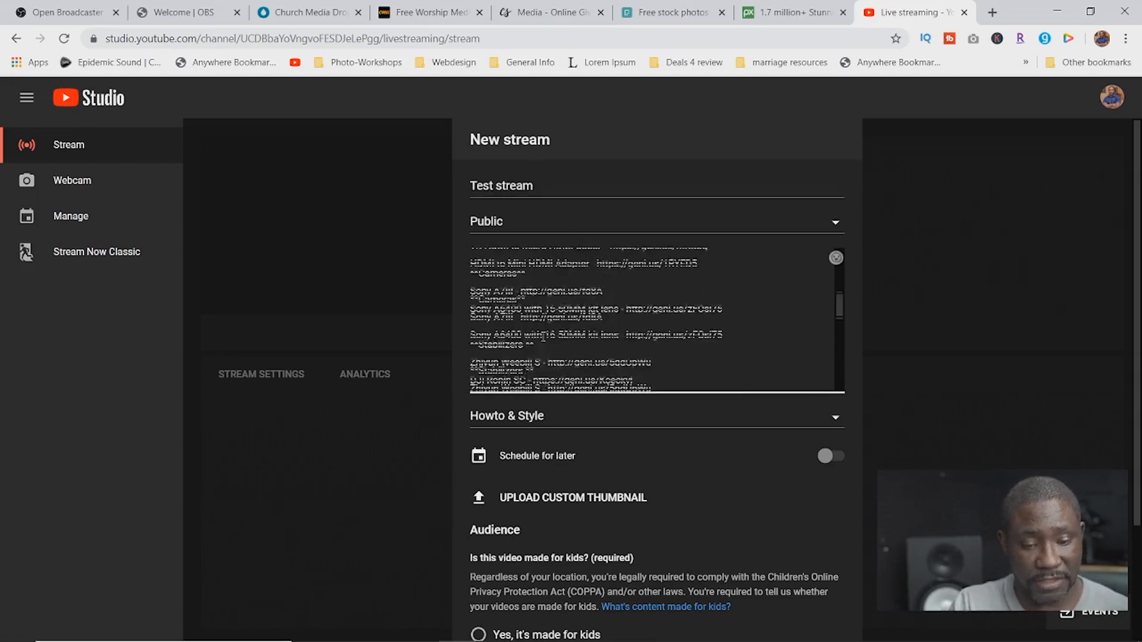
{"action": "scroll", "coordinate": [596, 340], "scroll_direction": "up", "scroll_amount": 1}
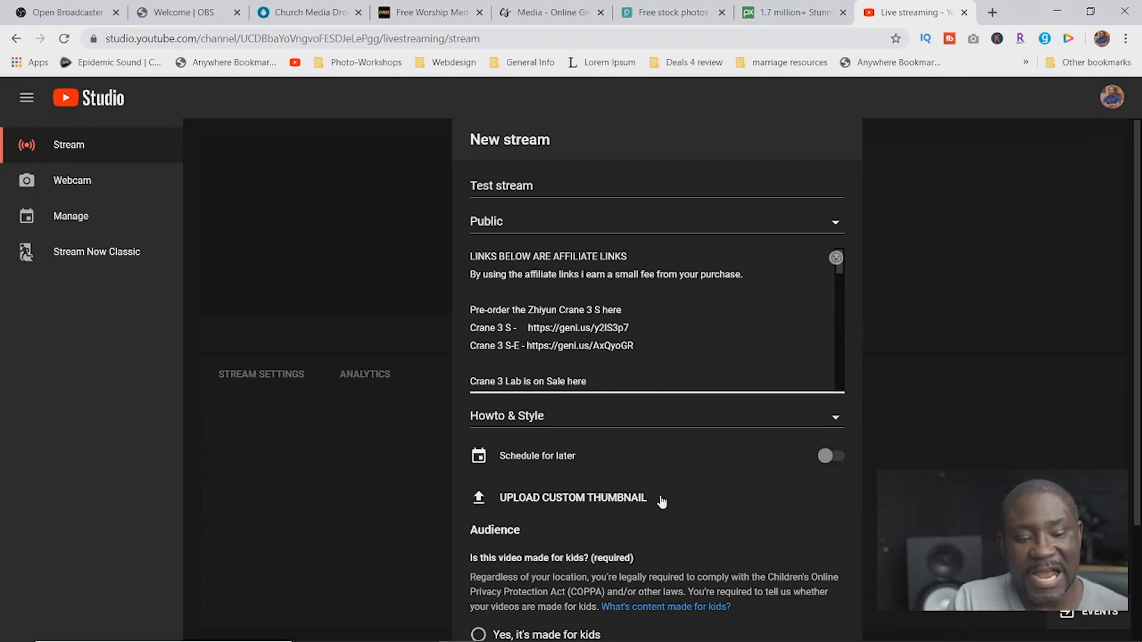
Step: Turn the stream's Schedule for later option on and back off
{"action": "left_click", "coordinate": [830, 458]}
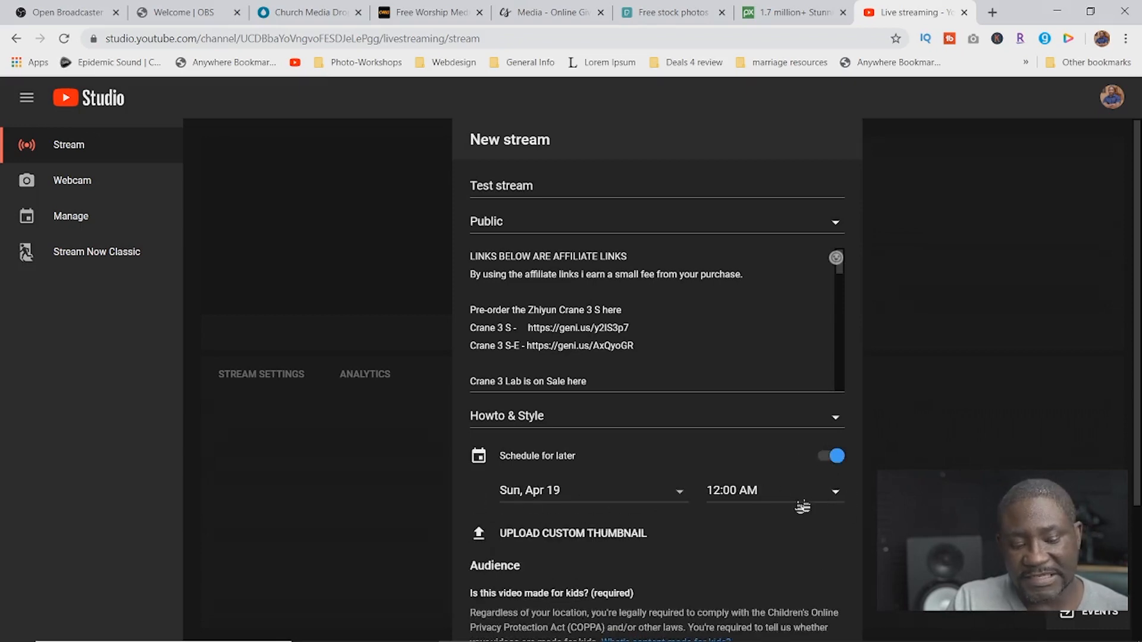
{"action": "left_click", "coordinate": [831, 458]}
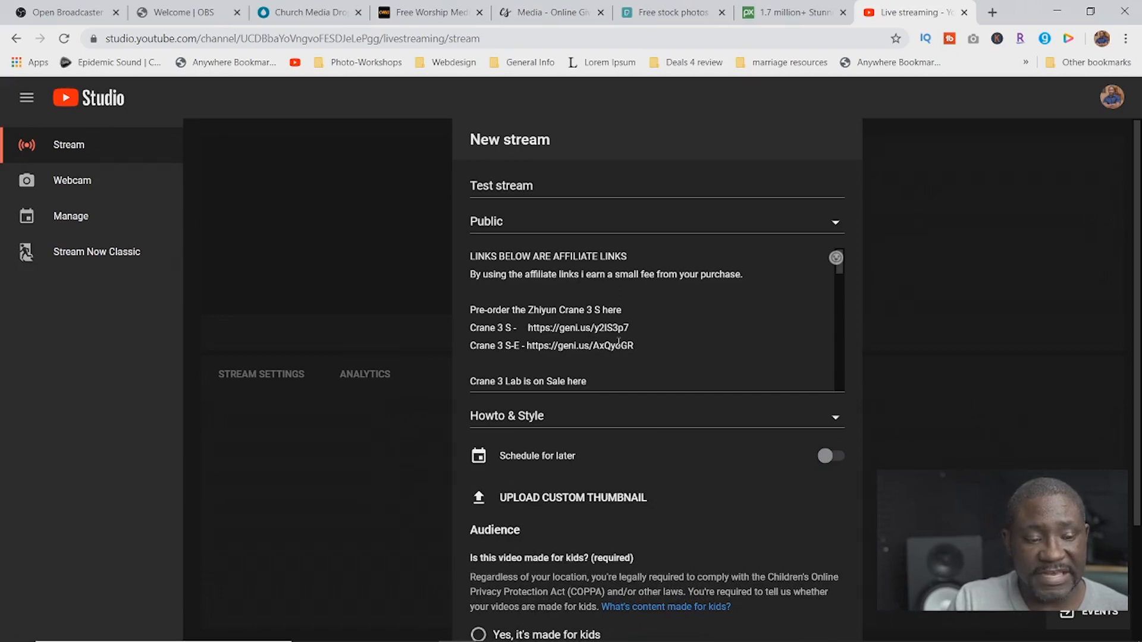
{"action": "scroll", "coordinate": [683, 521], "scroll_direction": "down", "scroll_amount": 3}
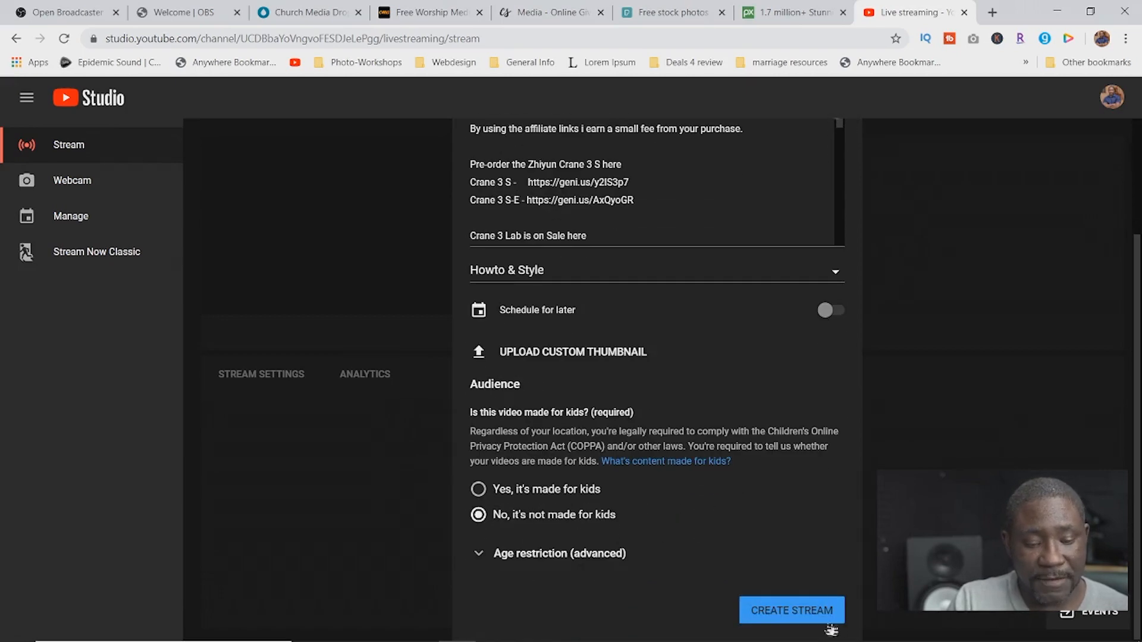
Step: Create the "Test stream" live stream on YouTube and copy its stream key
{"action": "left_click", "coordinate": [808, 616]}
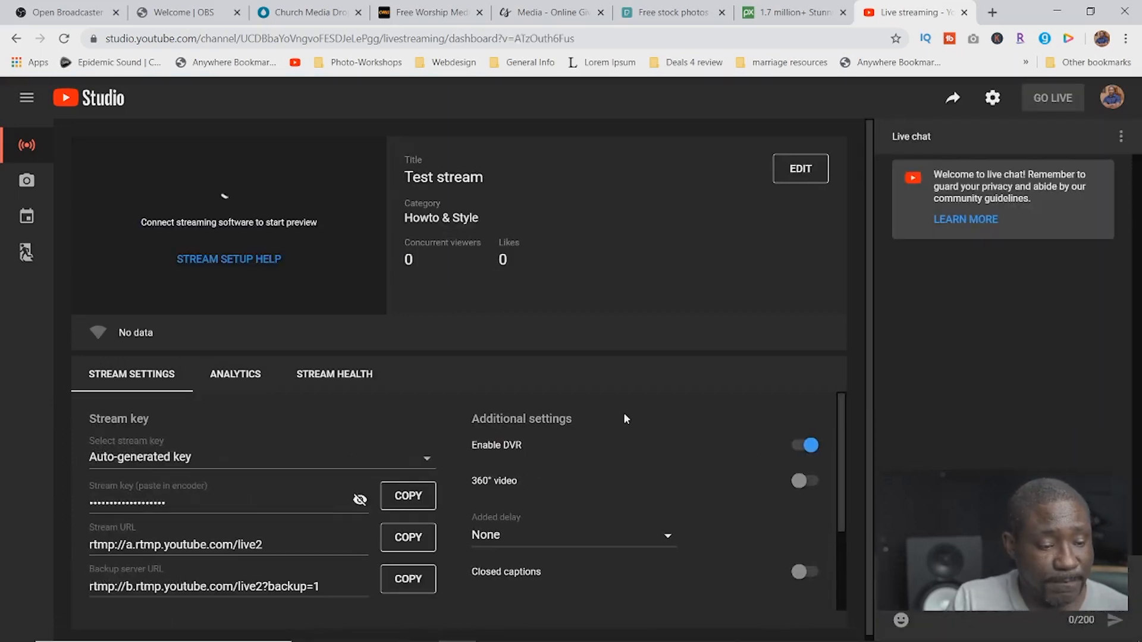
{"action": "scroll", "coordinate": [623, 418], "scroll_direction": "down", "scroll_amount": 2}
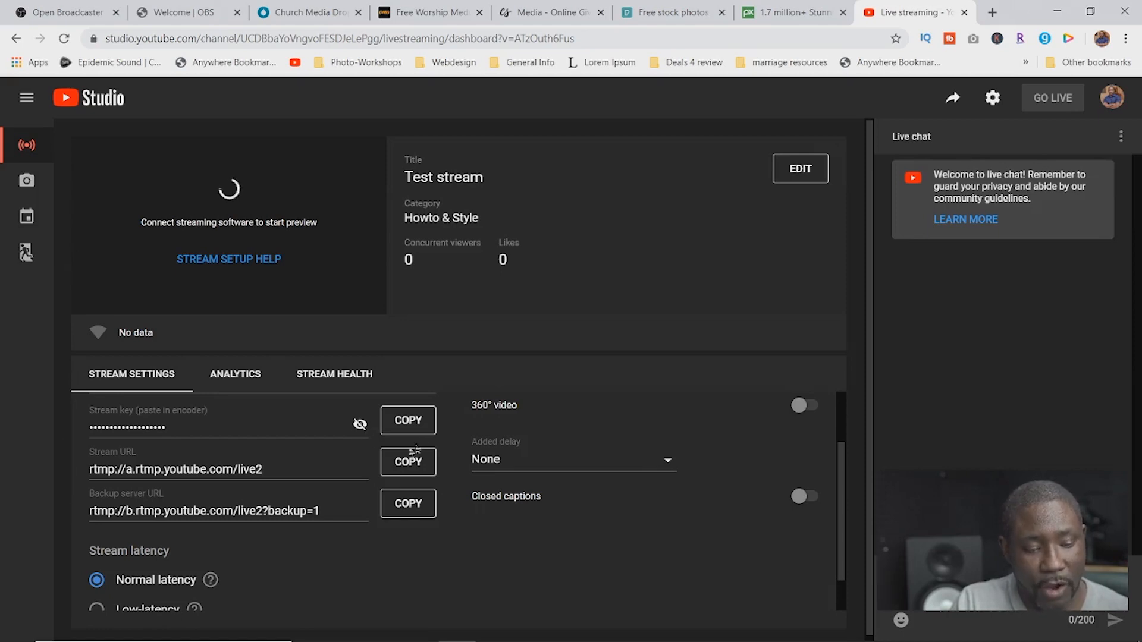
{"action": "left_click", "coordinate": [409, 422]}
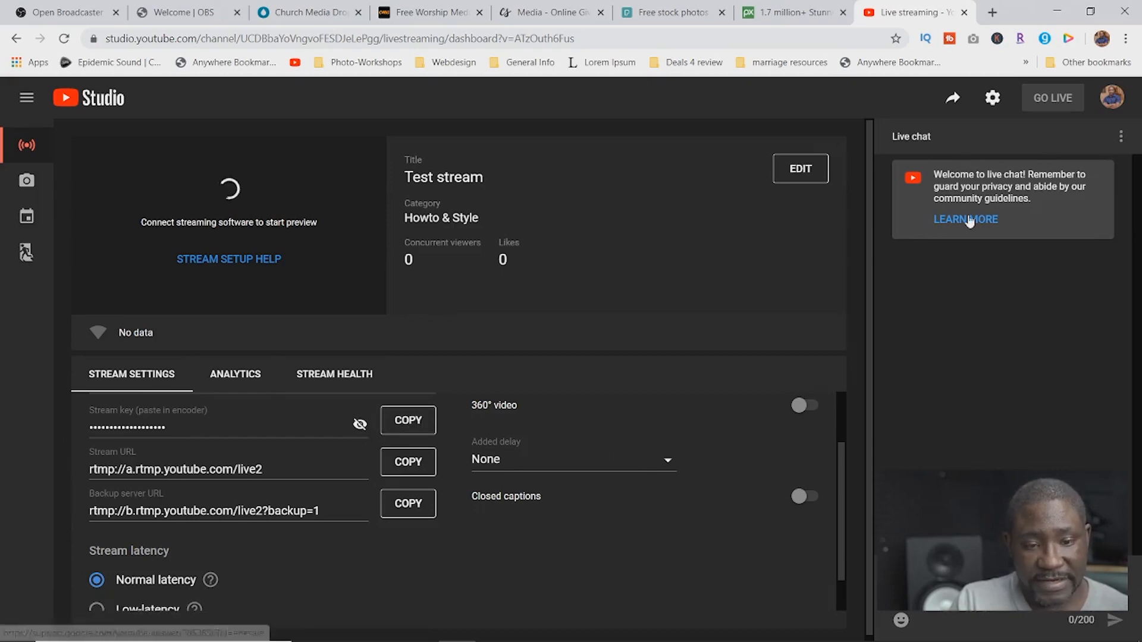
Step: Switch to OBS Studio and paste the YouTube stream key into the Stream Key field of the stream settings
{"action": "mouse_move", "coordinate": [629, 641]}
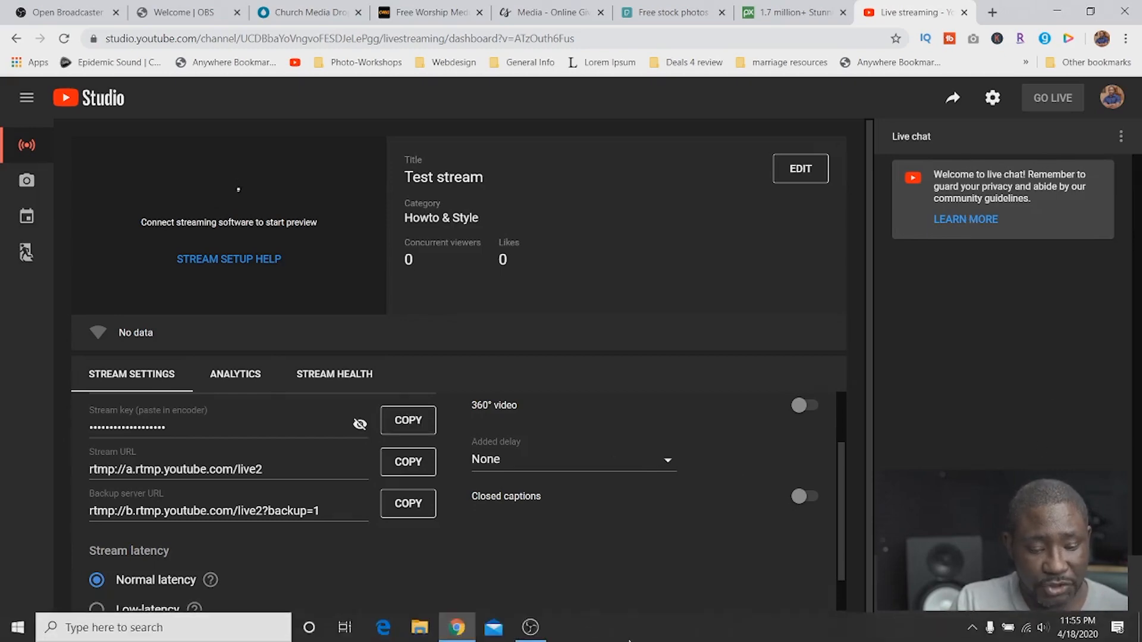
{"action": "left_click", "coordinate": [531, 628]}
{"action": "left_click", "coordinate": [510, 185]}
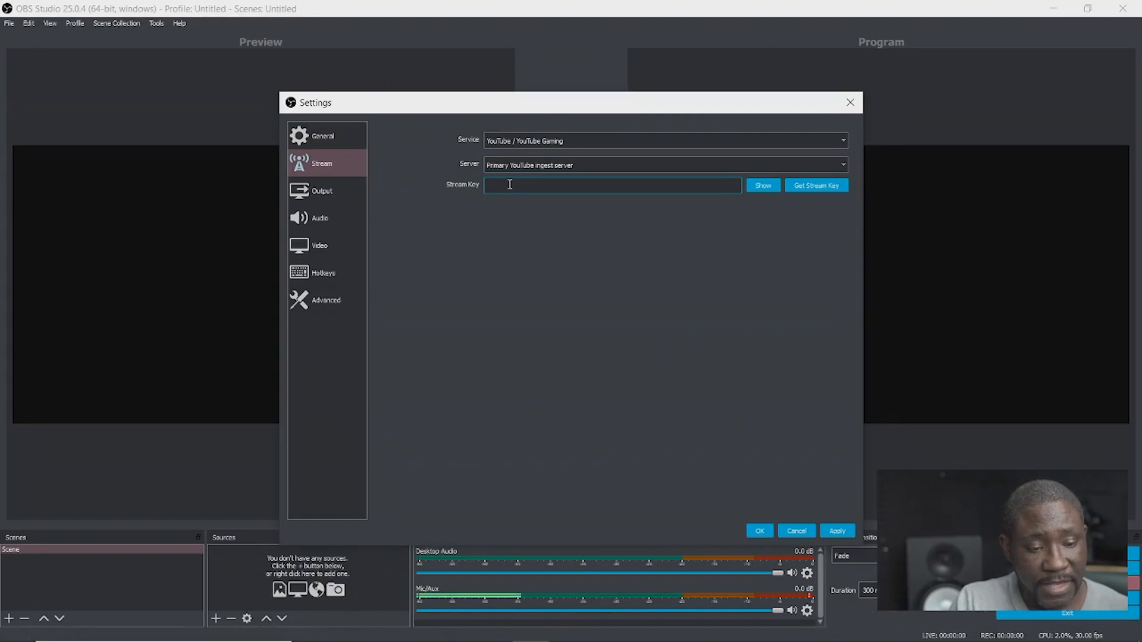
{"action": "key", "text": "ctrl+v"}
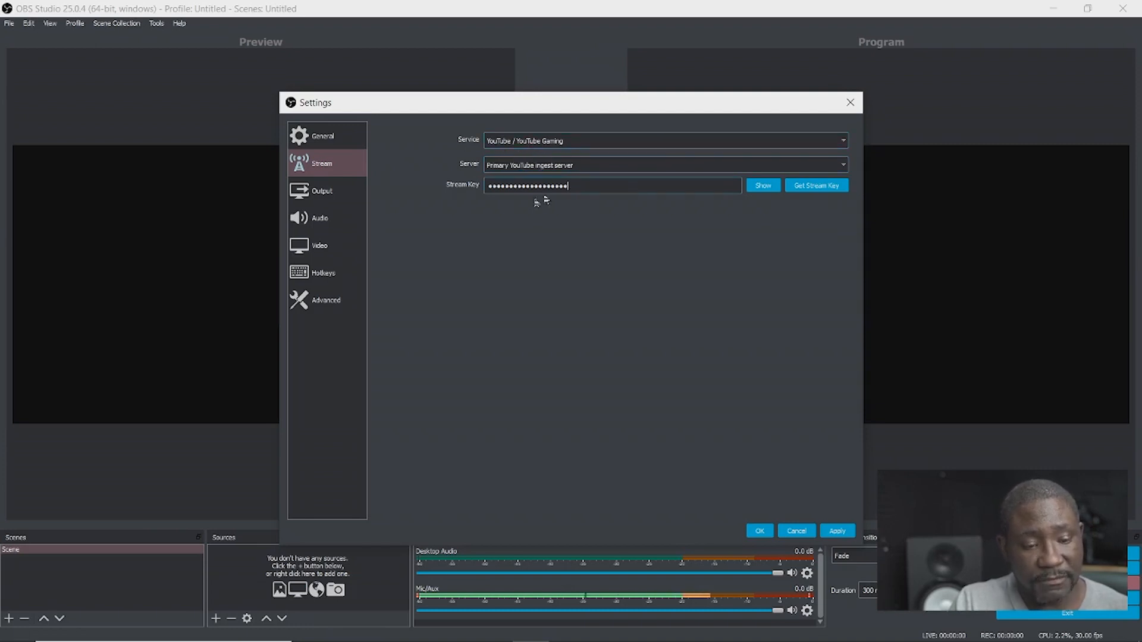
Step: Switch to Chrome, open facebook.com in a new tab and start a live video for the JB Media page
{"action": "mouse_move", "coordinate": [698, 641]}
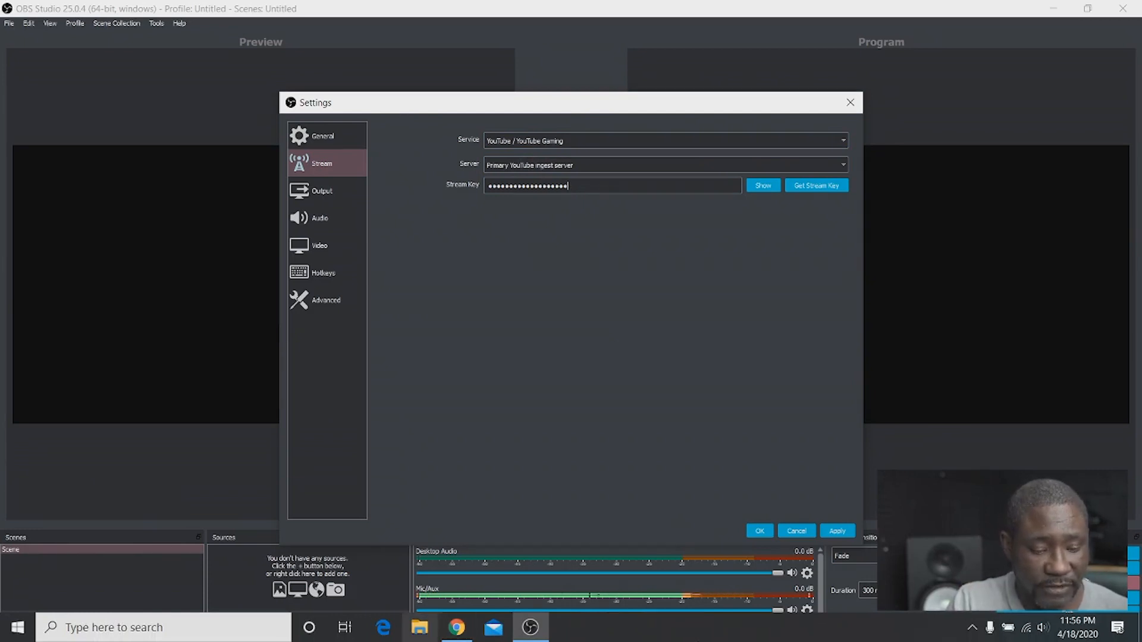
{"action": "left_click", "coordinate": [464, 639]}
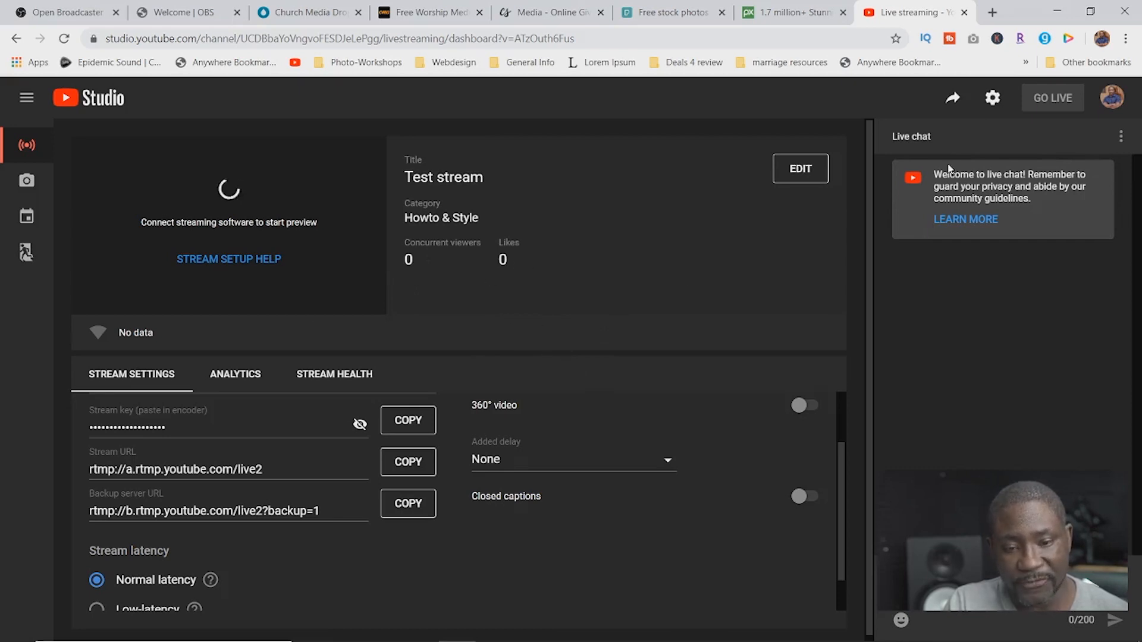
{"action": "left_click", "coordinate": [992, 17]}
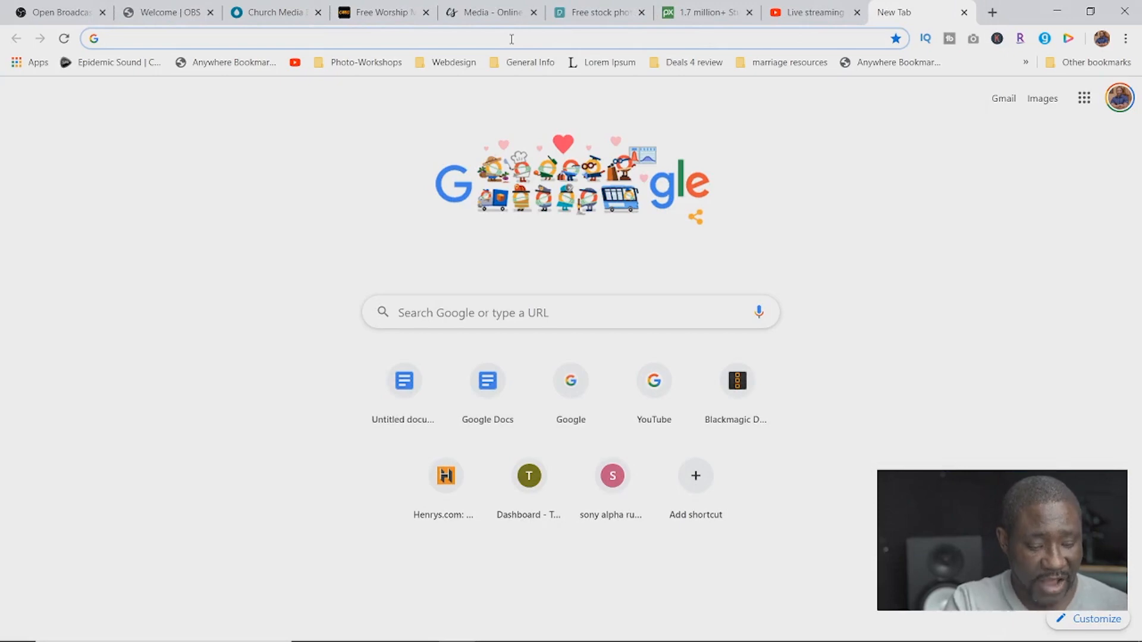
{"action": "type", "text": "facebook.com"}
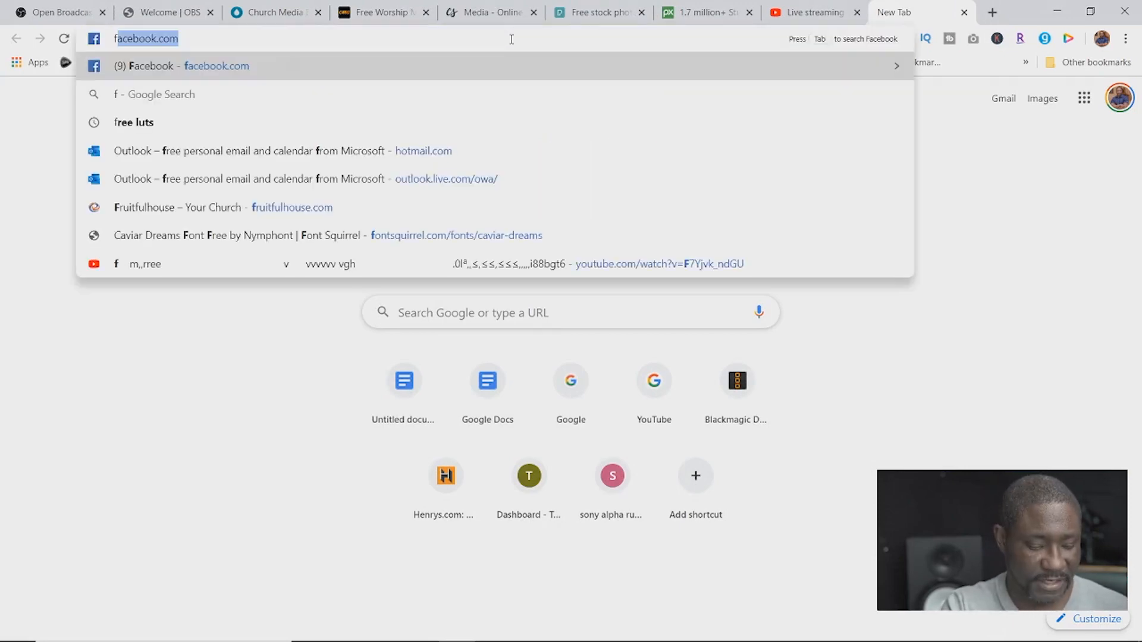
{"action": "key", "text": "Return"}
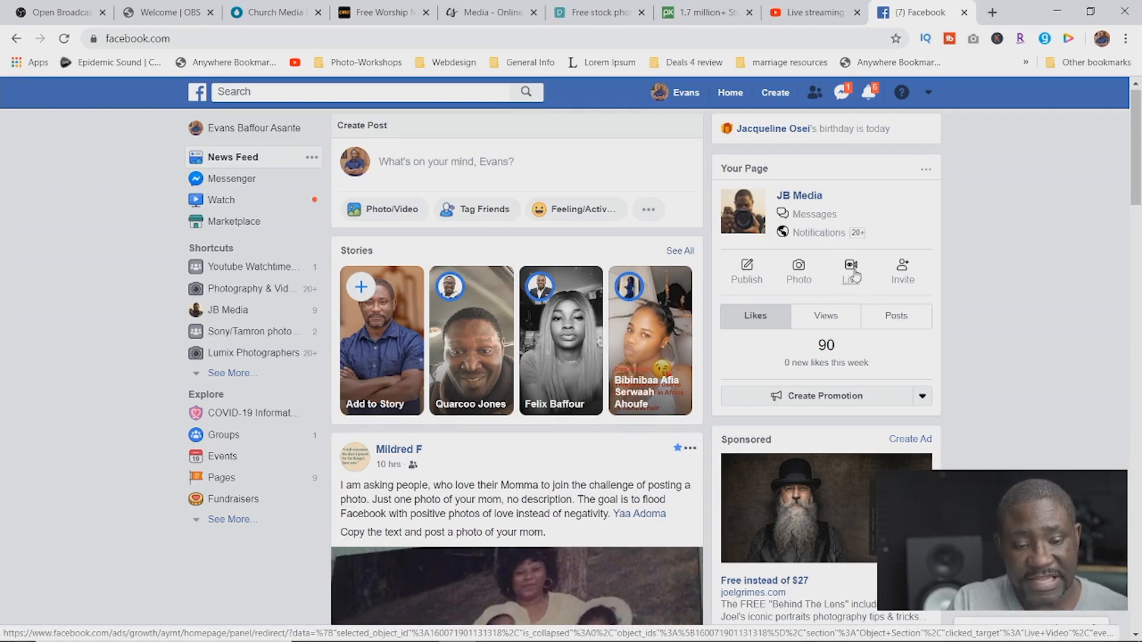
{"action": "left_click", "coordinate": [852, 272]}
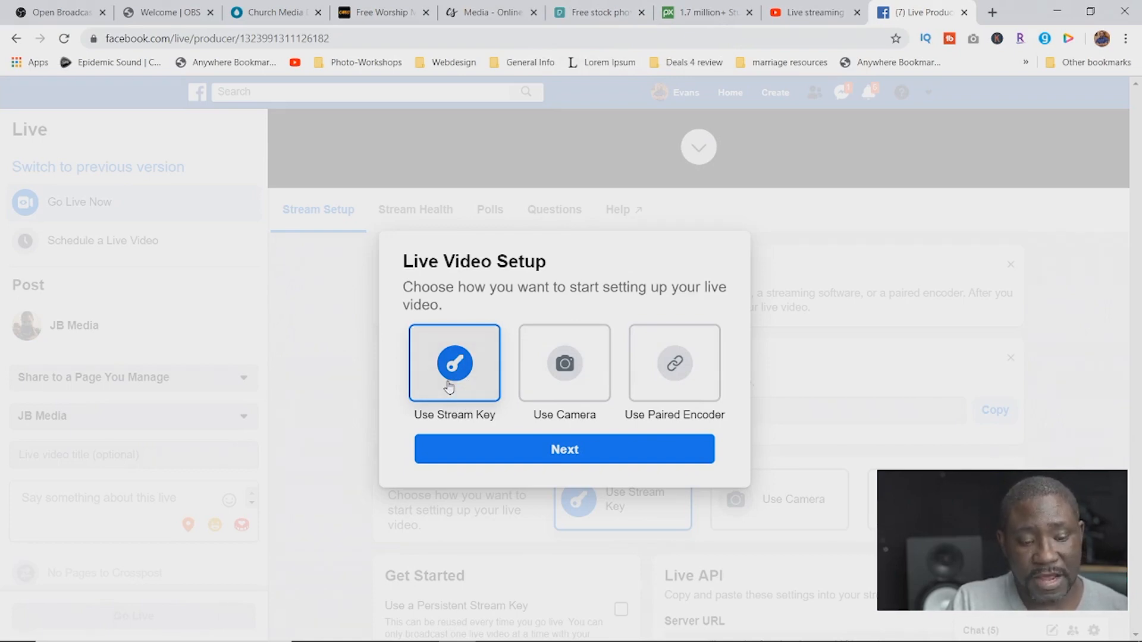
Step: Set up the Facebook live video with Use Stream Key, dismiss the feature highlights and copy the stream key from Live API
{"action": "left_click", "coordinate": [568, 453]}
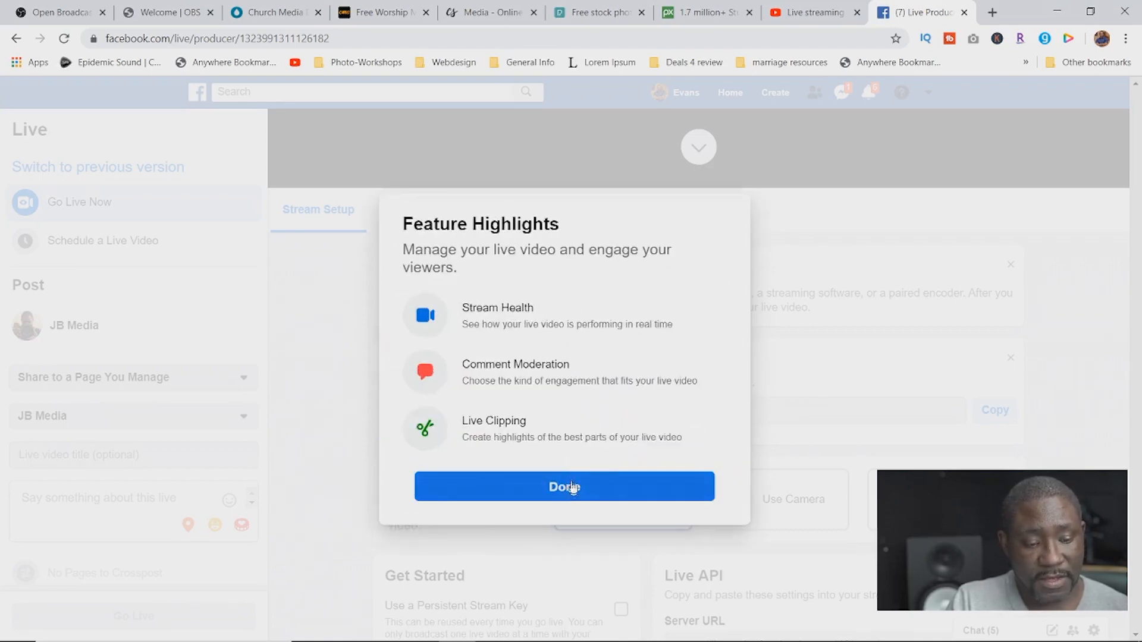
{"action": "left_click", "coordinate": [573, 500]}
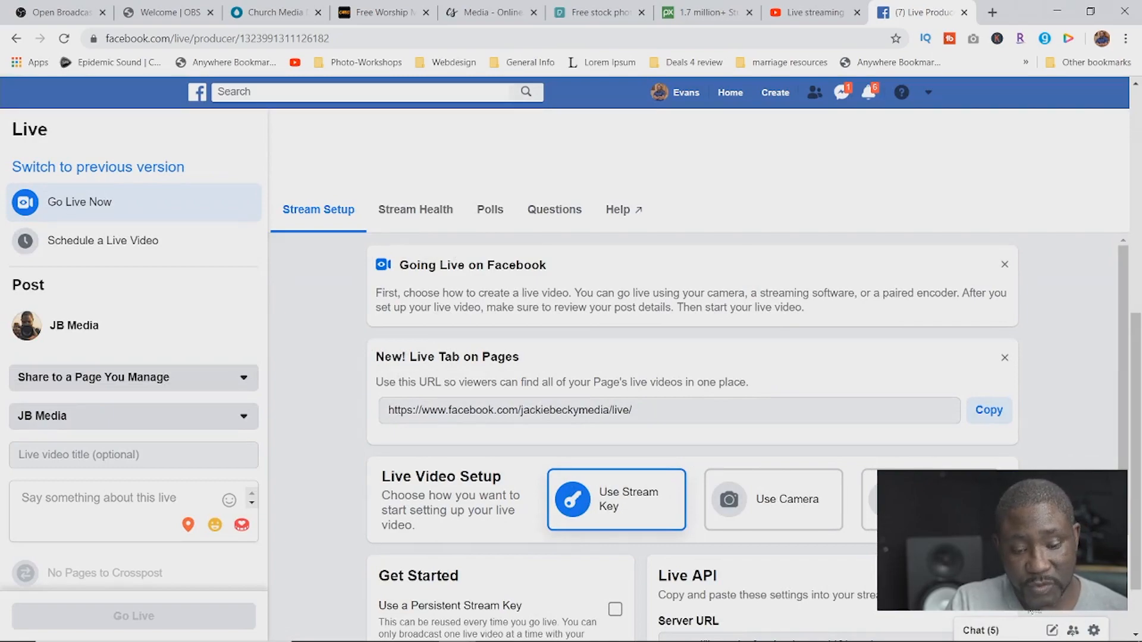
{"action": "scroll", "coordinate": [814, 438], "scroll_direction": "down", "scroll_amount": 2}
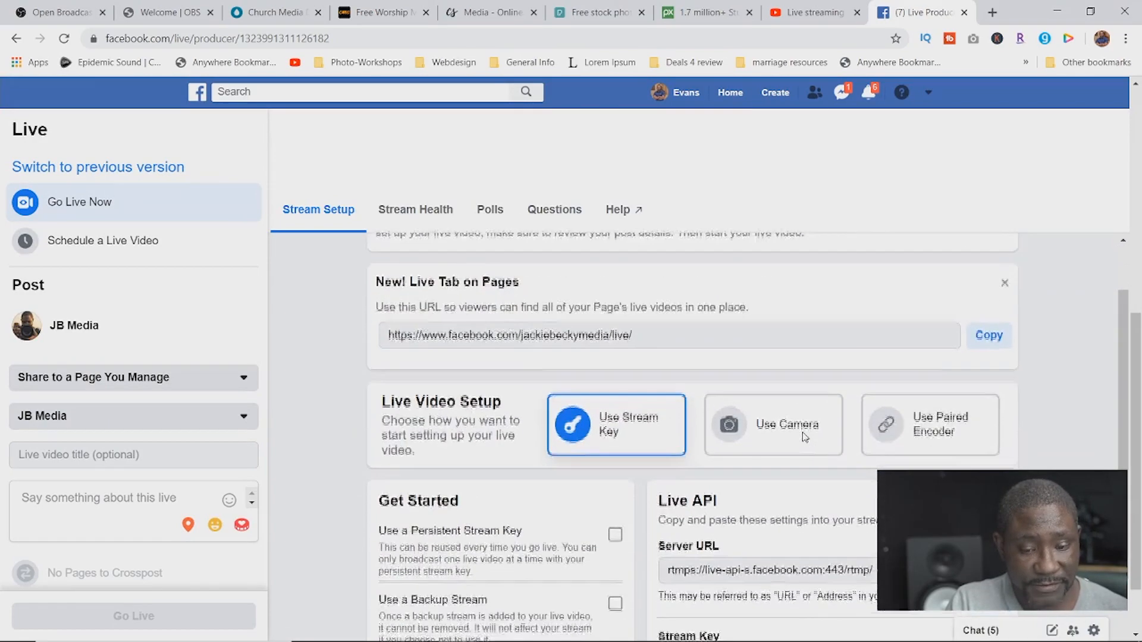
{"action": "scroll", "coordinate": [757, 509], "scroll_direction": "down", "scroll_amount": 2}
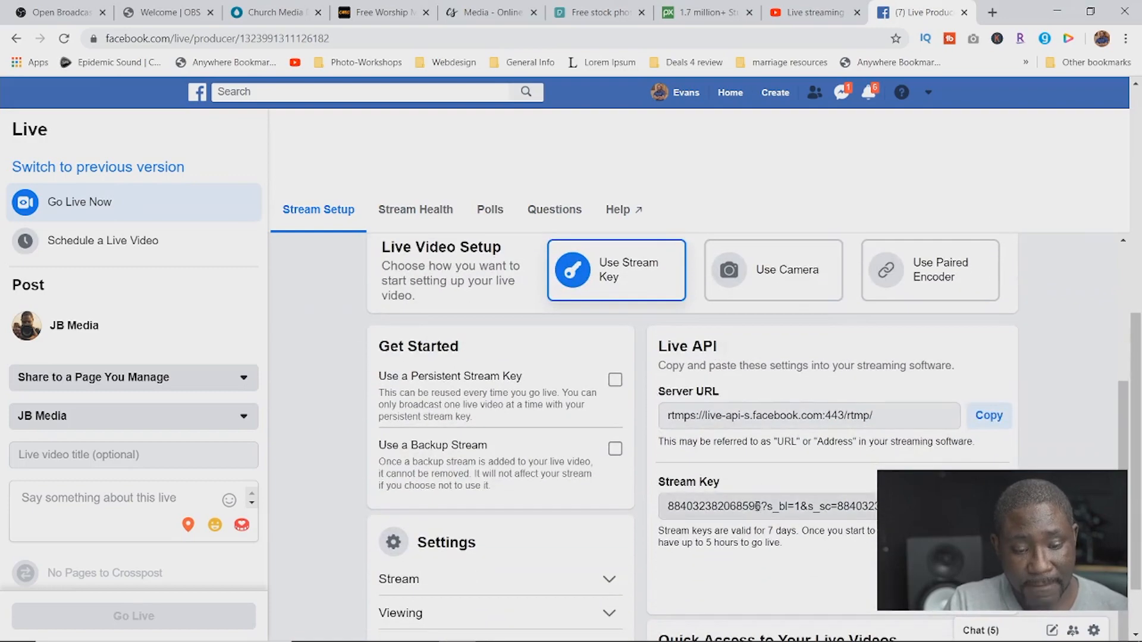
{"action": "scroll", "coordinate": [744, 491], "scroll_direction": "down", "scroll_amount": 1}
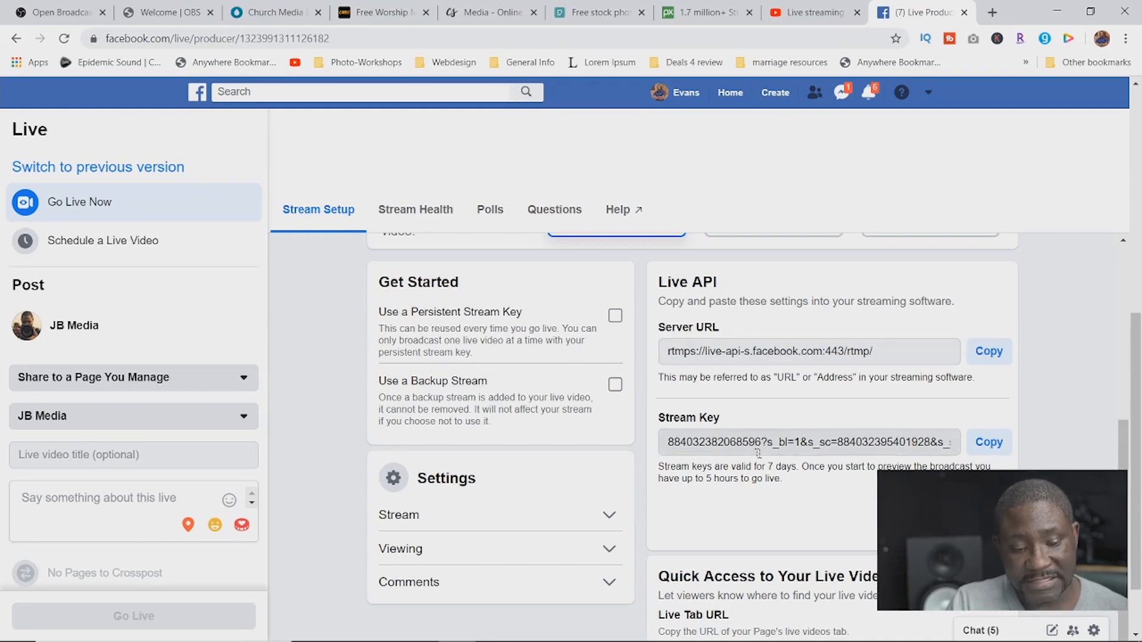
{"action": "left_click", "coordinate": [990, 450]}
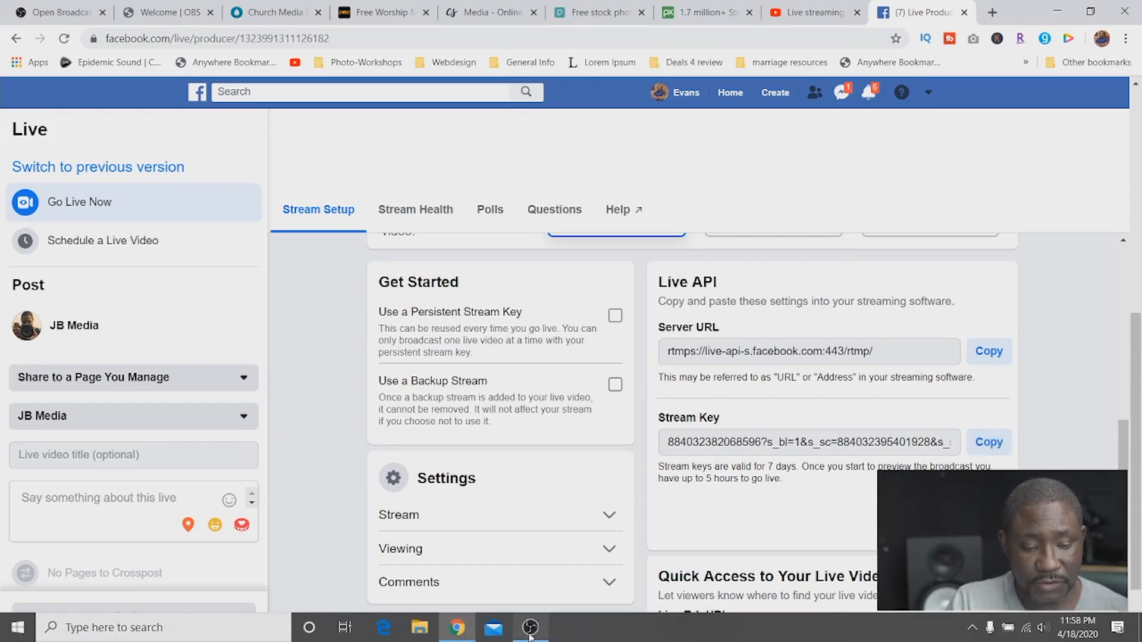
Step: Switch to OBS Studio, look up Facebook Live among the streaming services without selecting it, and open the Output settings
{"action": "left_click", "coordinate": [530, 627]}
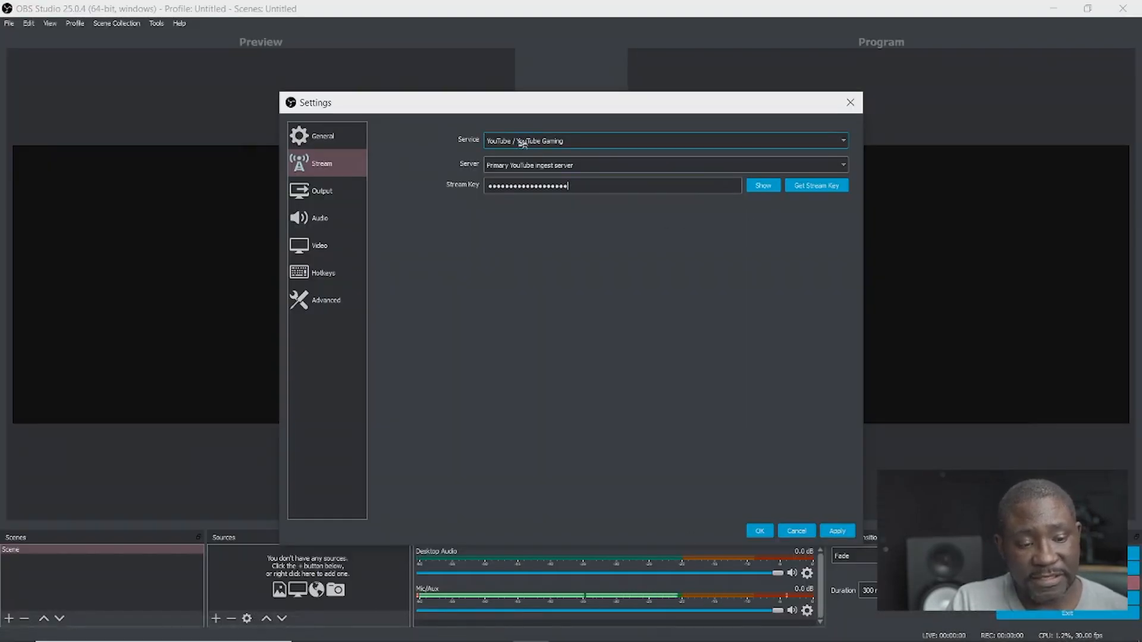
{"action": "left_click", "coordinate": [843, 147]}
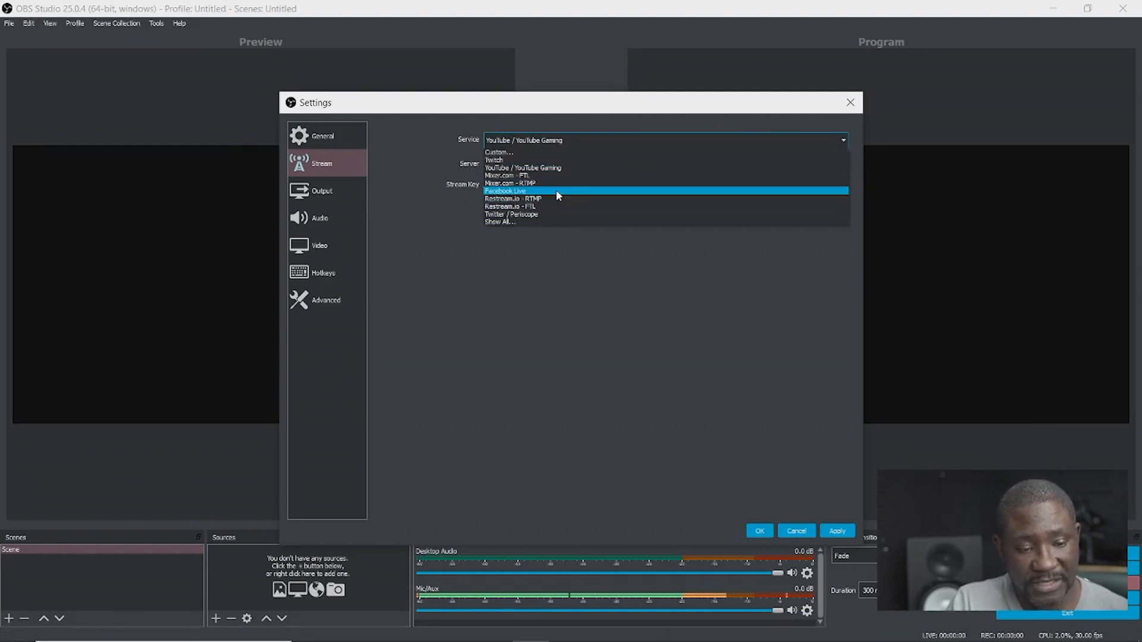
{"action": "left_click", "coordinate": [527, 293]}
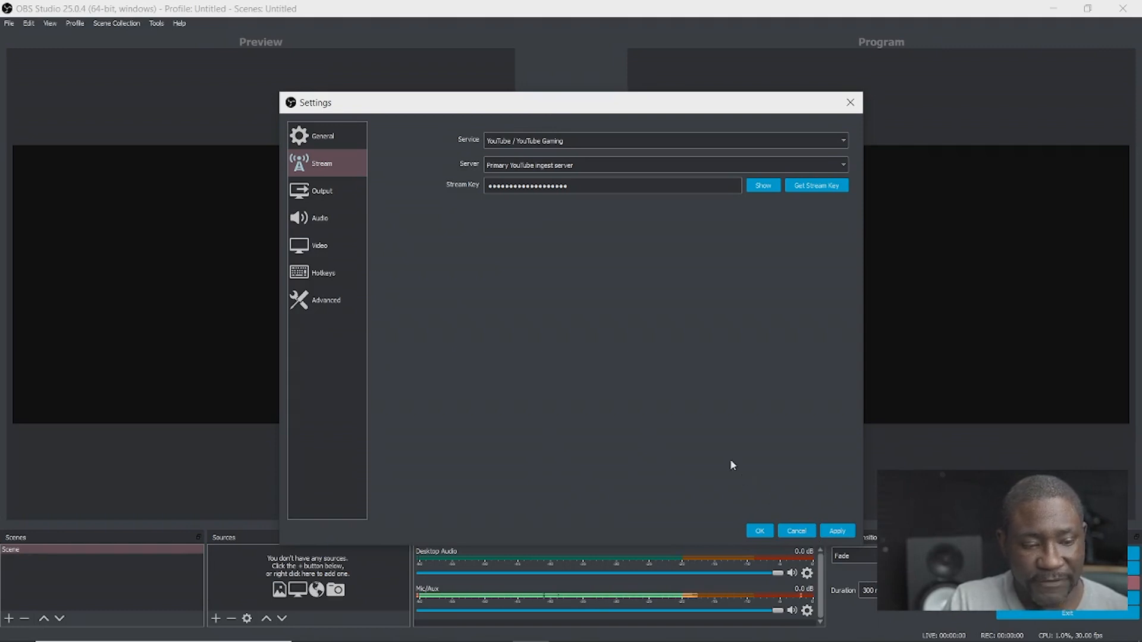
{"action": "left_click", "coordinate": [333, 203]}
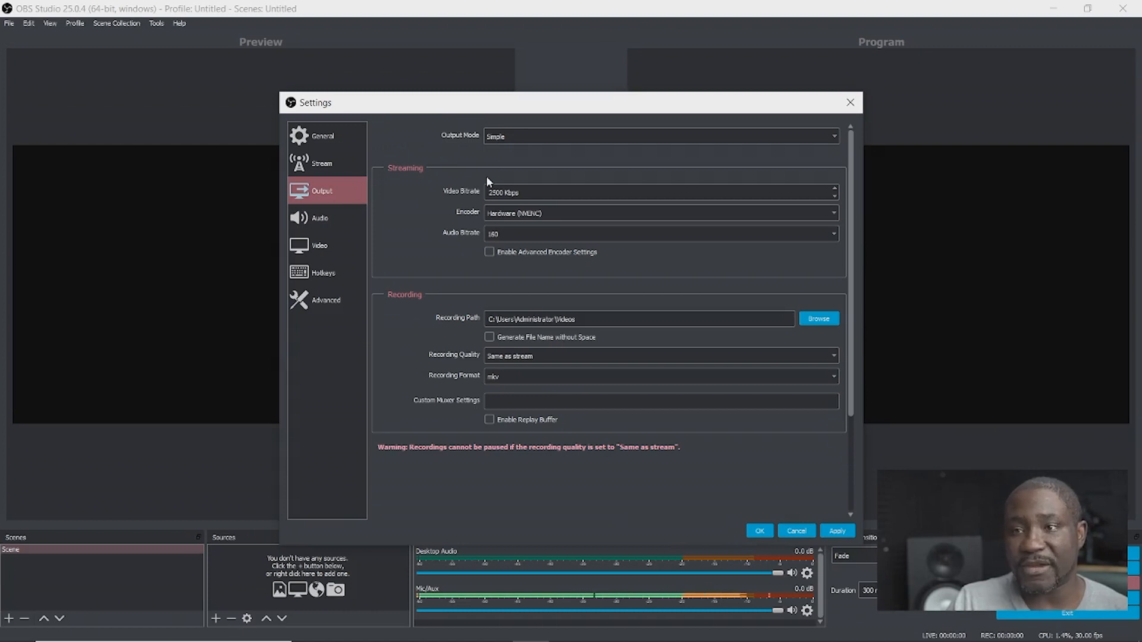
Step: Switch to Chrome, search for "speed test" in a new tab and run Google's internet speed test
{"action": "mouse_move", "coordinate": [524, 641]}
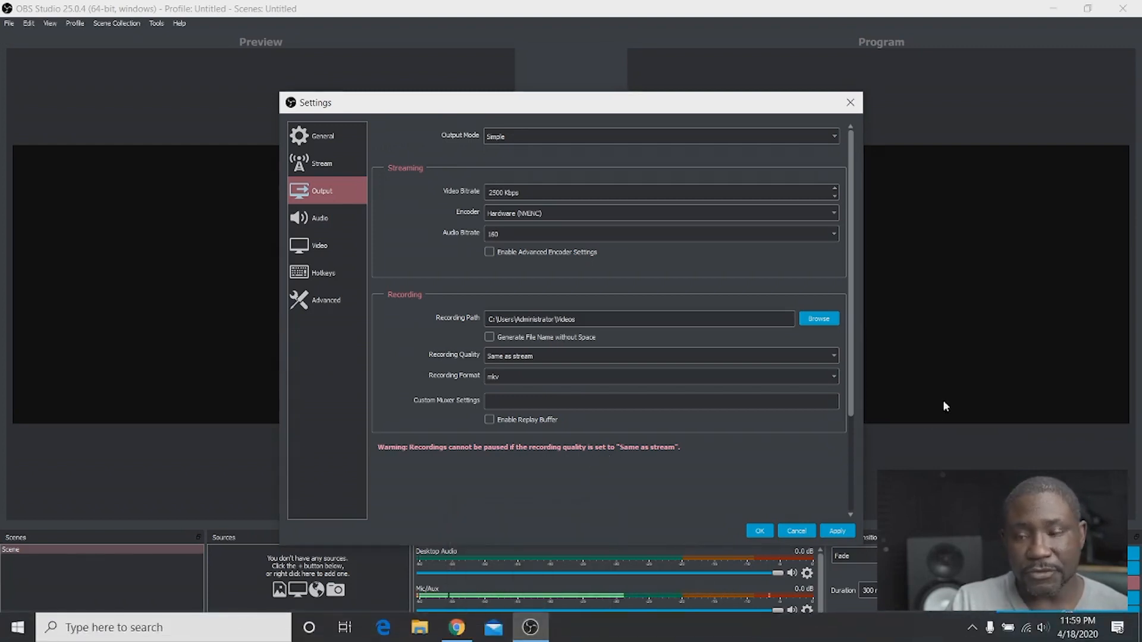
{"action": "mouse_move", "coordinate": [450, 640]}
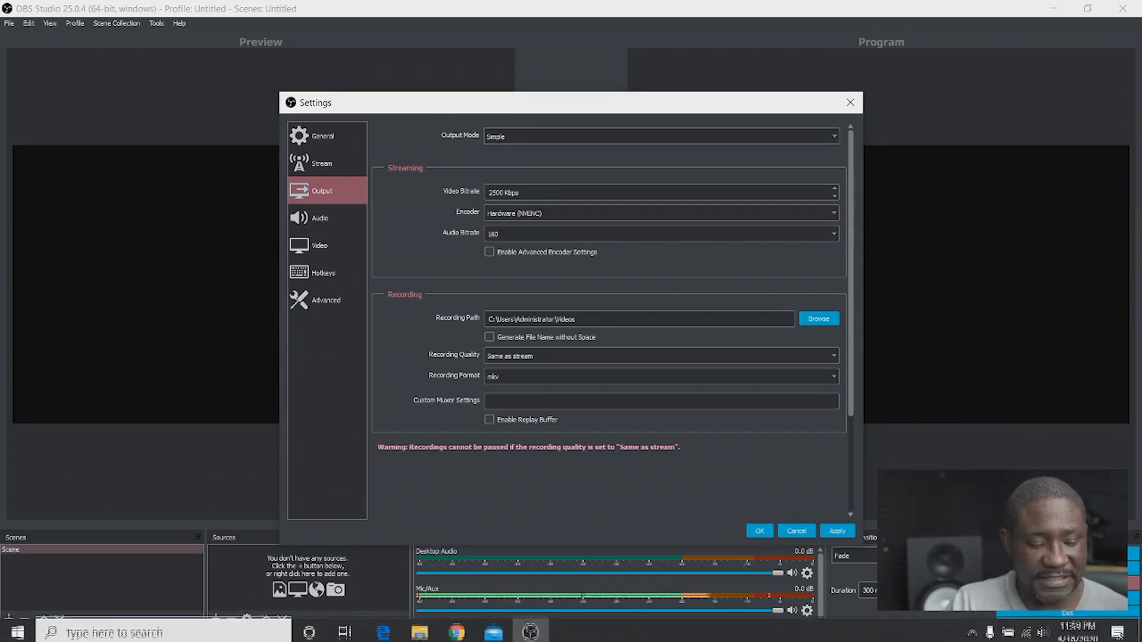
{"action": "left_click", "coordinate": [465, 632]}
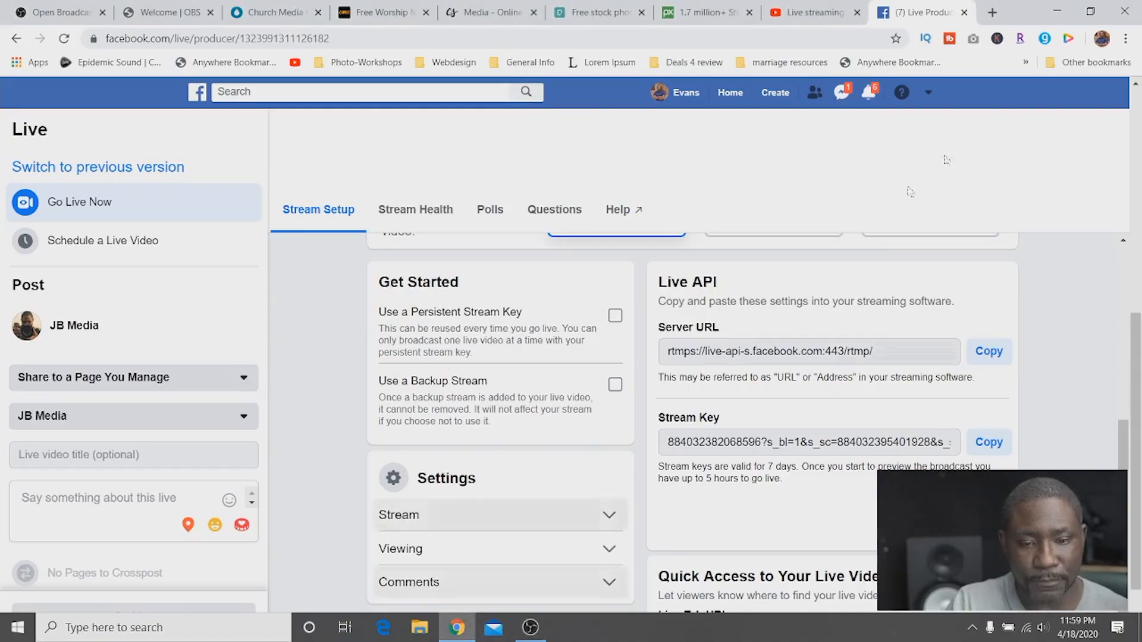
{"action": "left_click", "coordinate": [995, 12]}
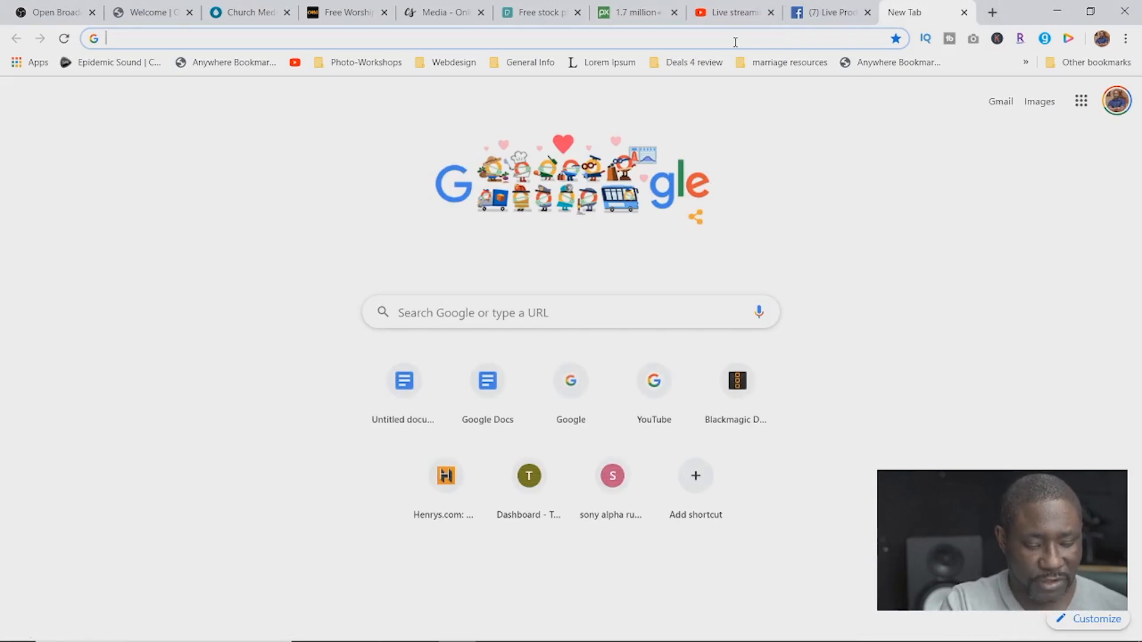
{"action": "type", "text": "speed "}
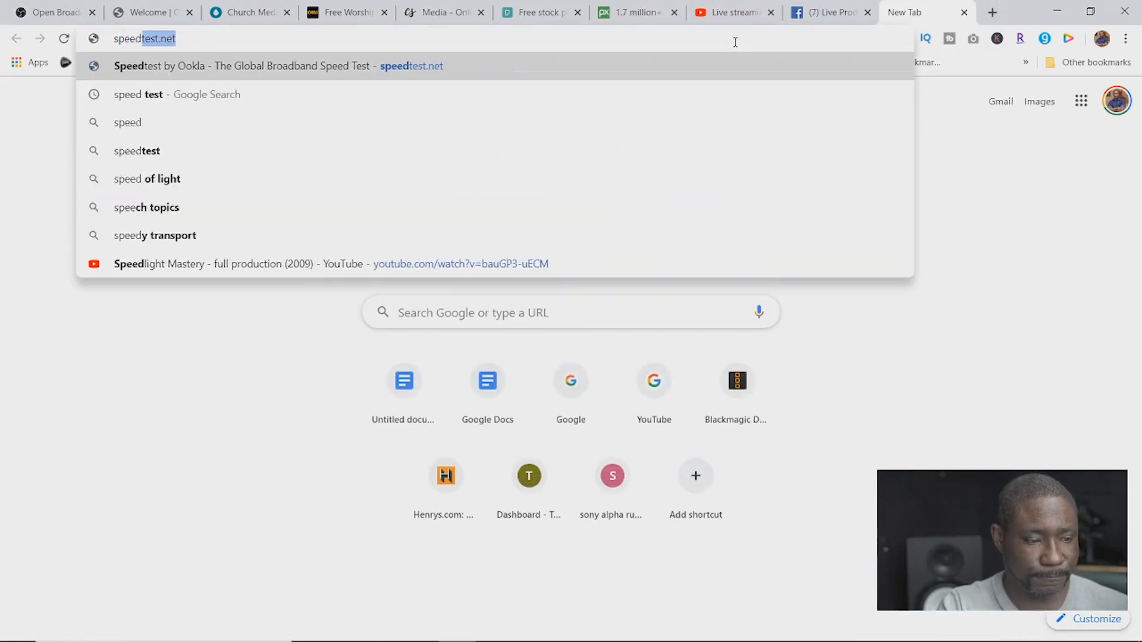
{"action": "type", "text": "test"}
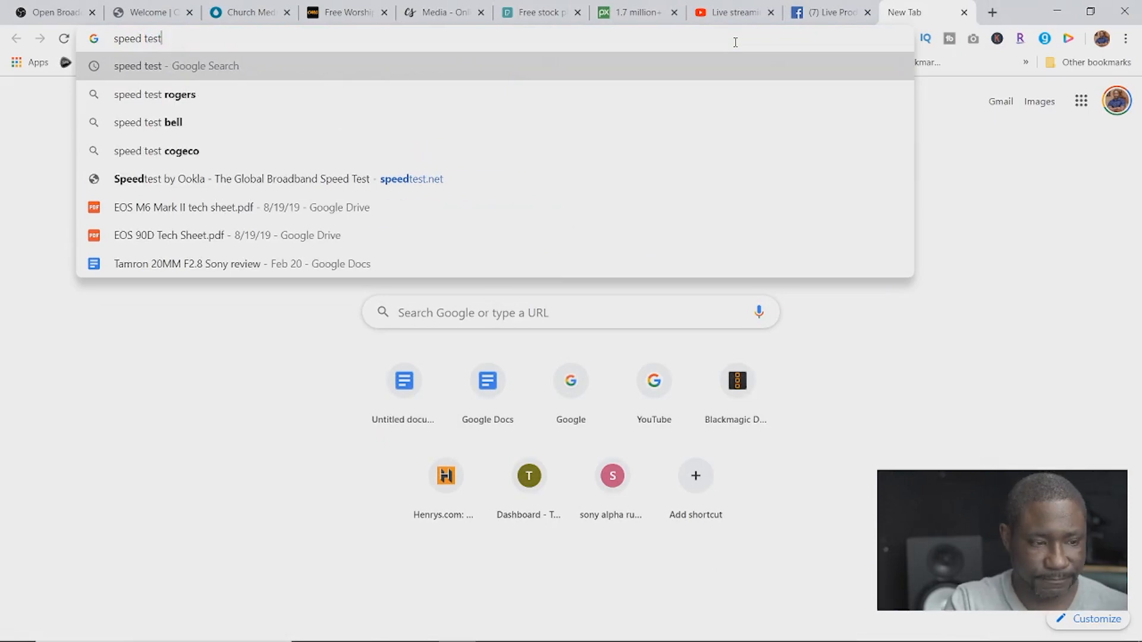
{"action": "key", "text": "Return"}
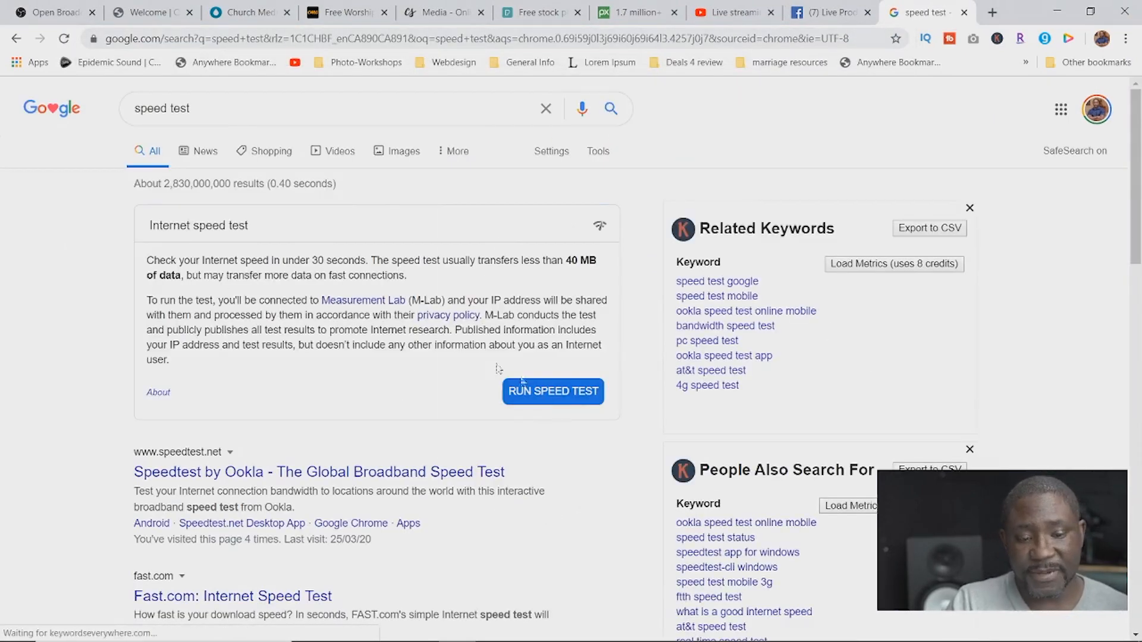
{"action": "left_click", "coordinate": [555, 395]}
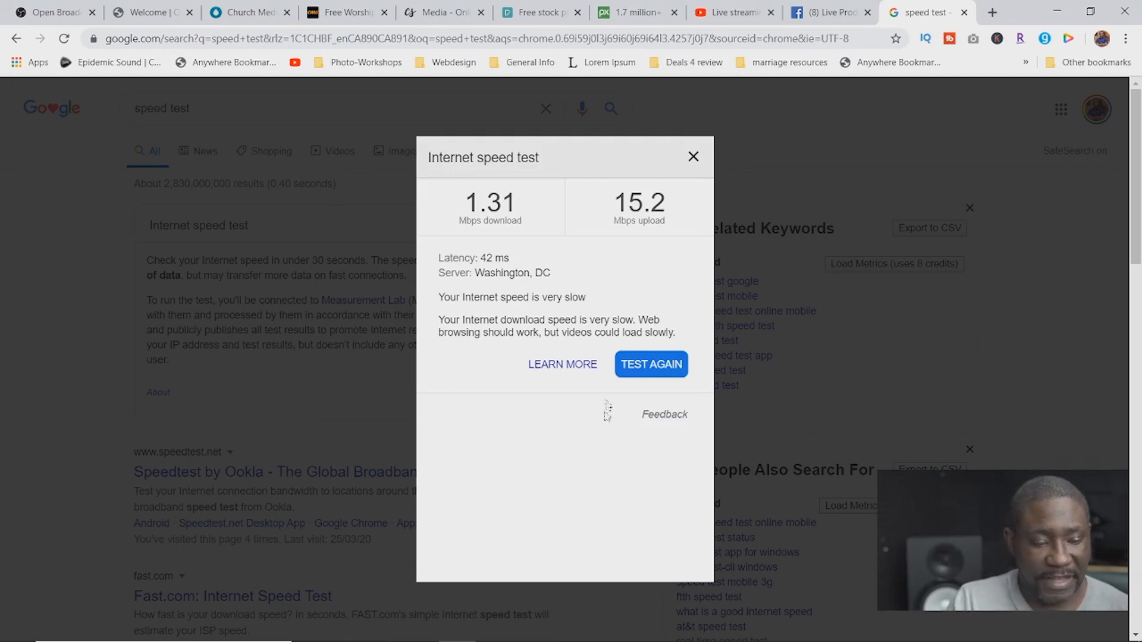
Step: Check the streaming video bitrate in OBS Studio's Output settings against the upload speed of the internet speed test in Chrome
{"action": "mouse_move", "coordinate": [553, 640]}
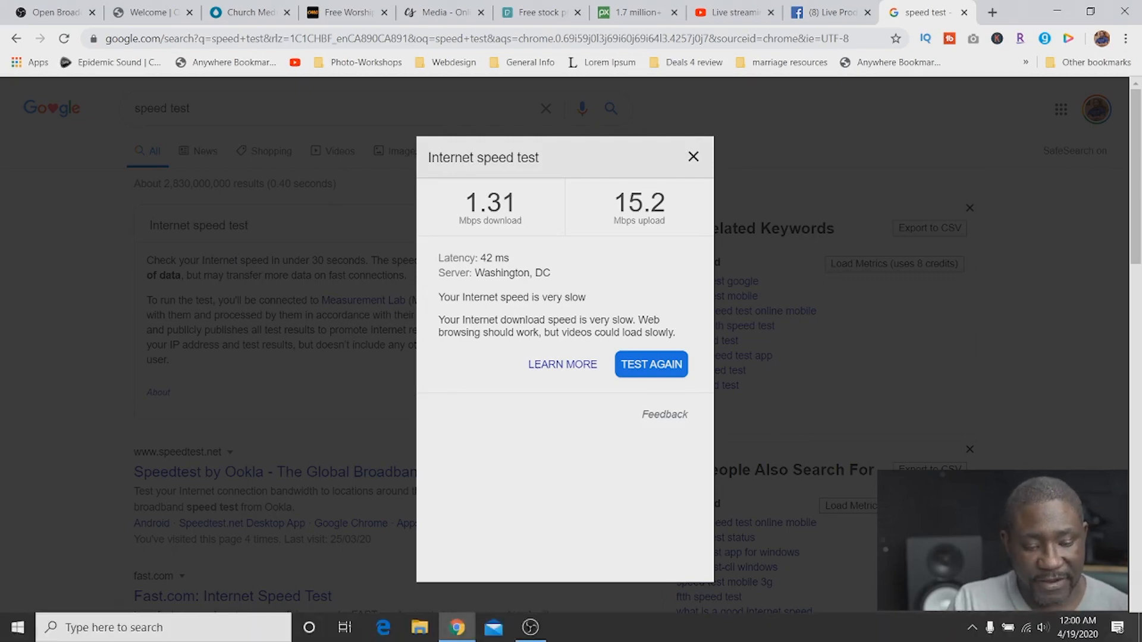
{"action": "left_click", "coordinate": [537, 637]}
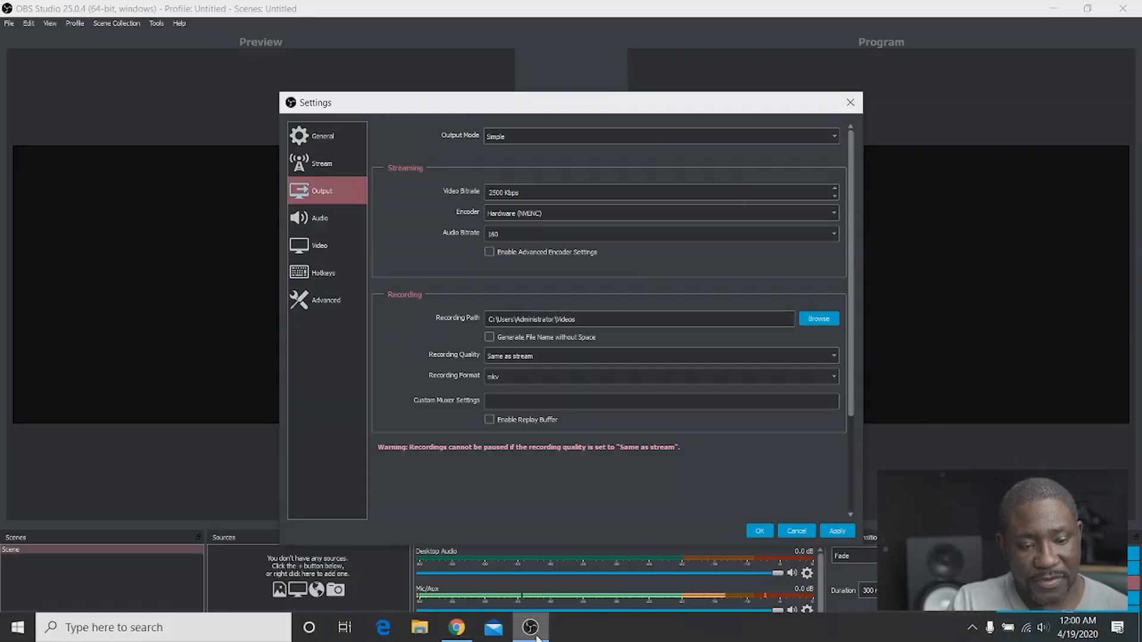
{"action": "left_click", "coordinate": [501, 195]}
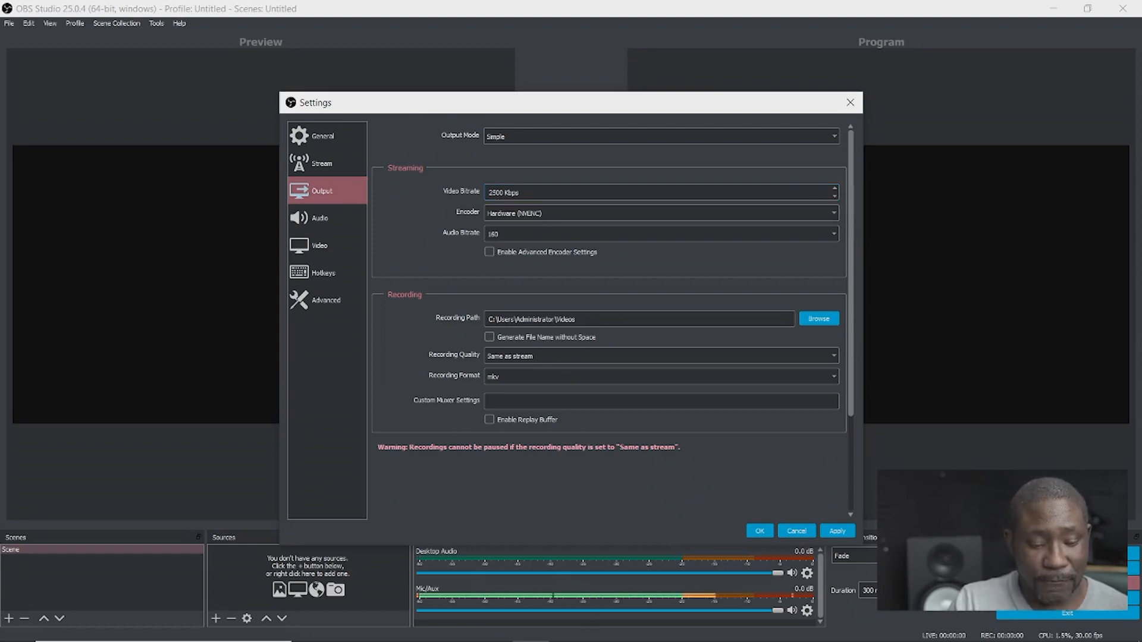
{"action": "left_click", "coordinate": [454, 629]}
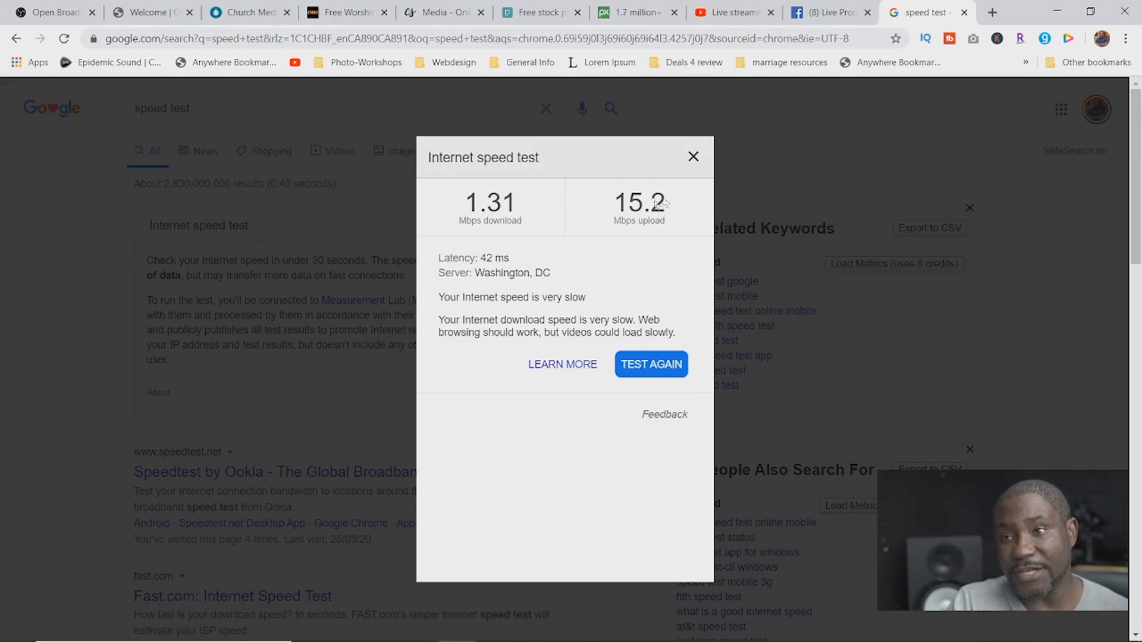
{"action": "mouse_move", "coordinate": [738, 641]}
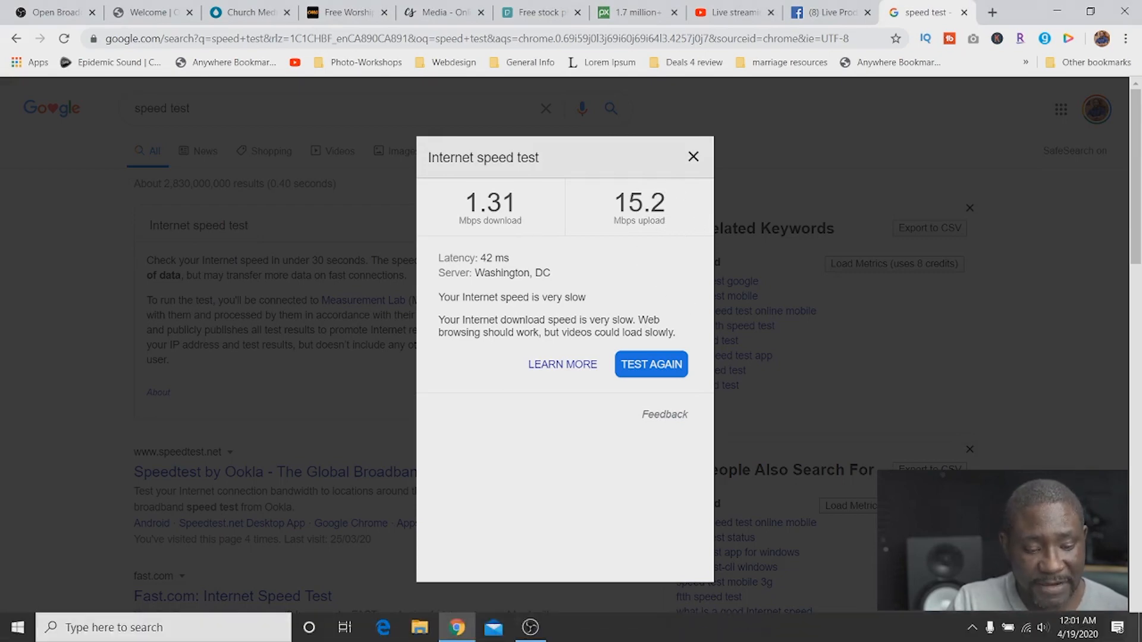
Step: Switch to OBS Studio and set the streaming video bitrate to 6500 Kbps in the Output settings
{"action": "left_click", "coordinate": [530, 627]}
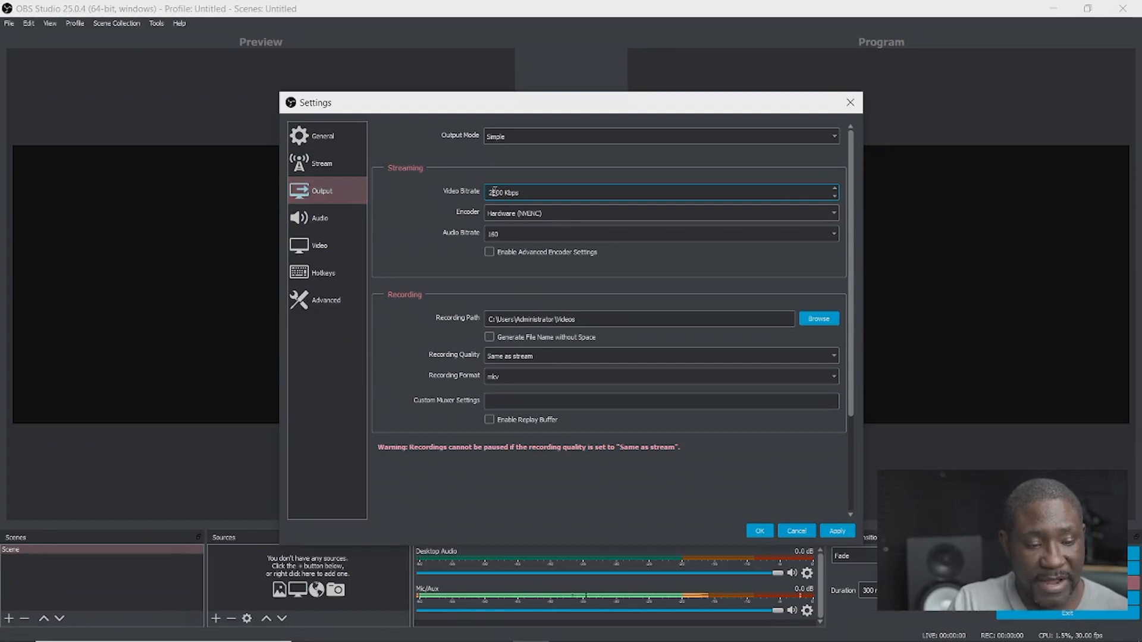
{"action": "key", "text": "BackSpace"}
{"action": "key", "text": "BackSpace"}
{"action": "type", "text": "60"}
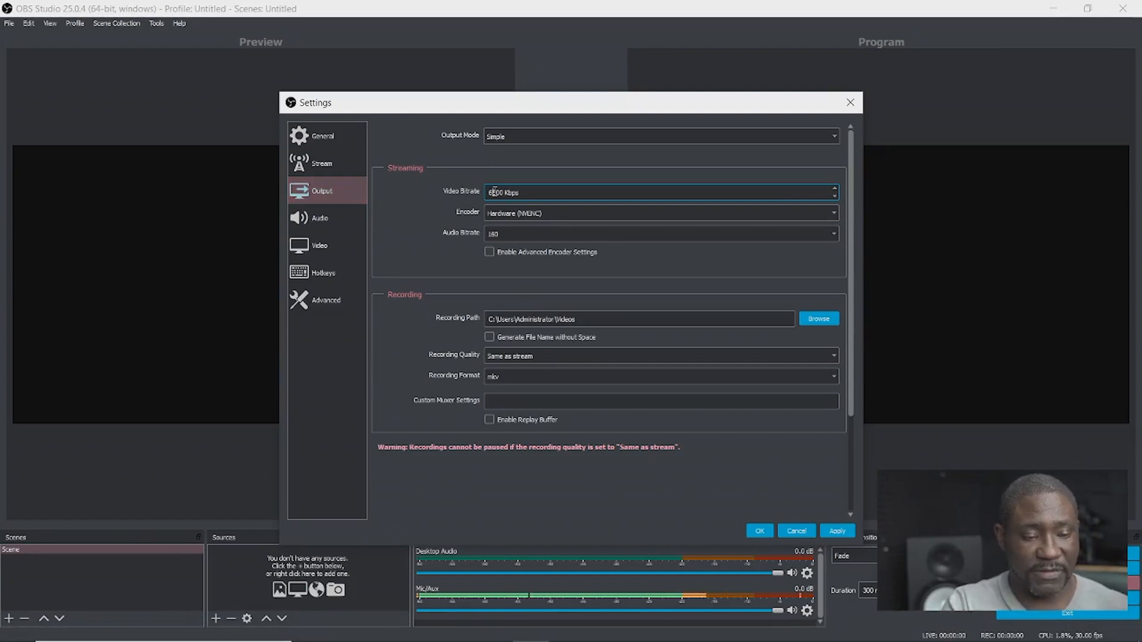
{"action": "mouse_move", "coordinate": [576, 633]}
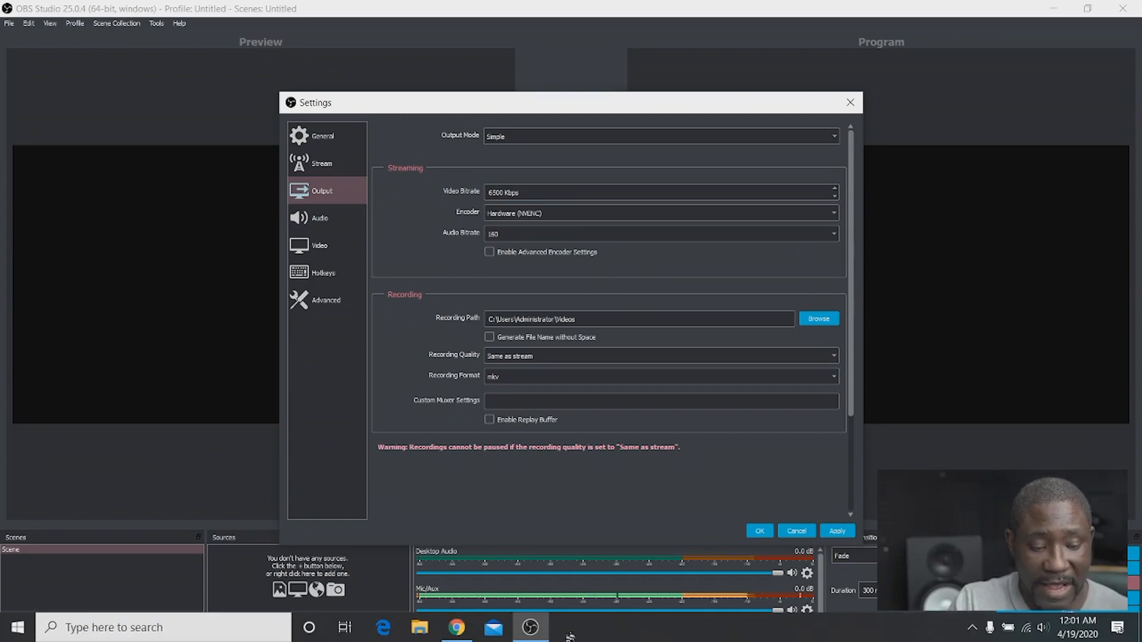
Step: Recheck the upload speed in Chrome, and return to OBS Studio to apply the Output settings and close the dialog
{"action": "left_click", "coordinate": [449, 632]}
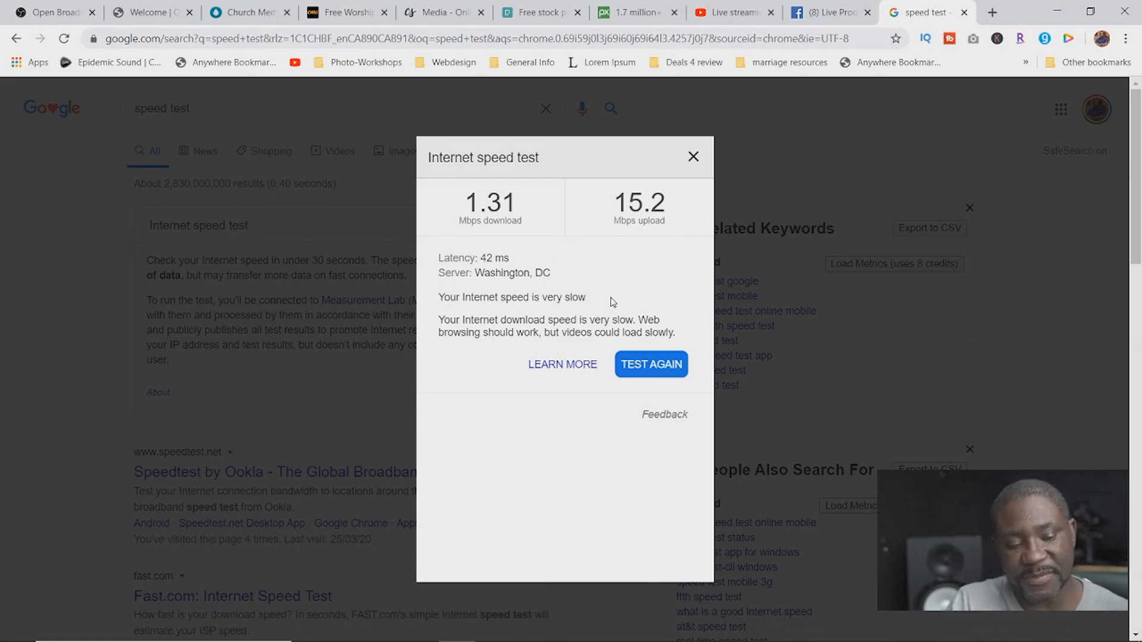
{"action": "left_click", "coordinate": [531, 628]}
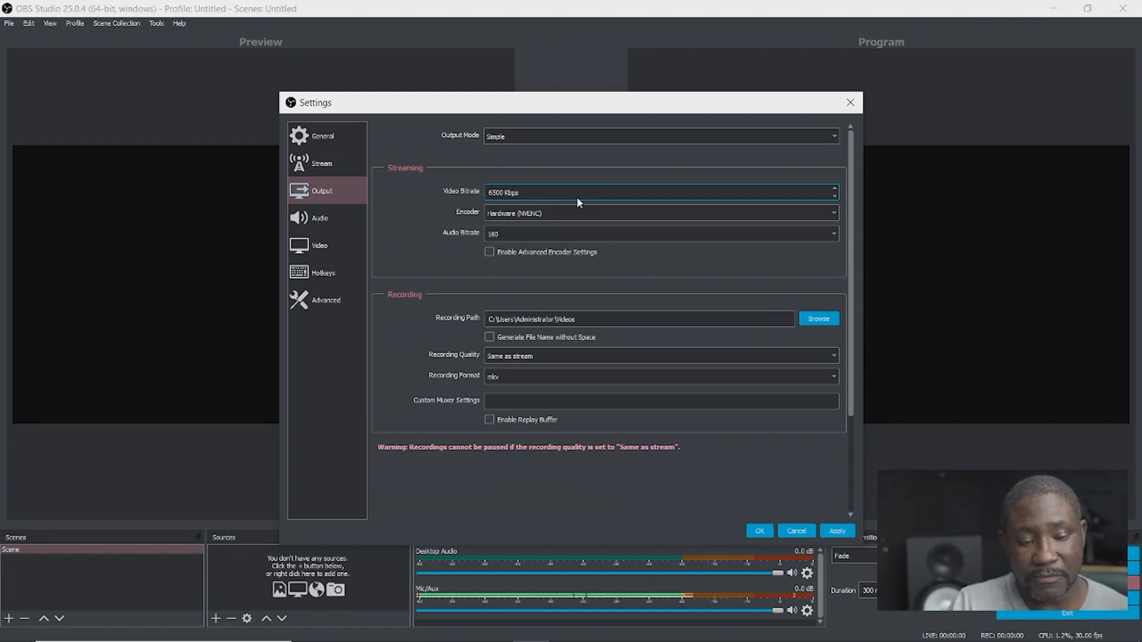
{"action": "left_click", "coordinate": [849, 530]}
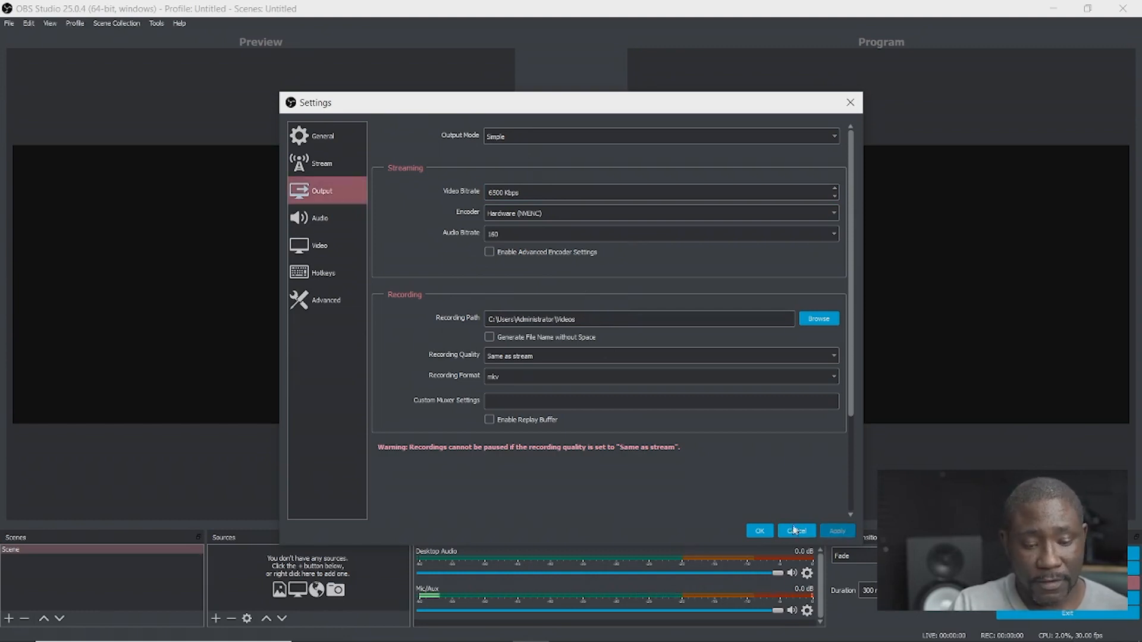
{"action": "left_click", "coordinate": [760, 531]}
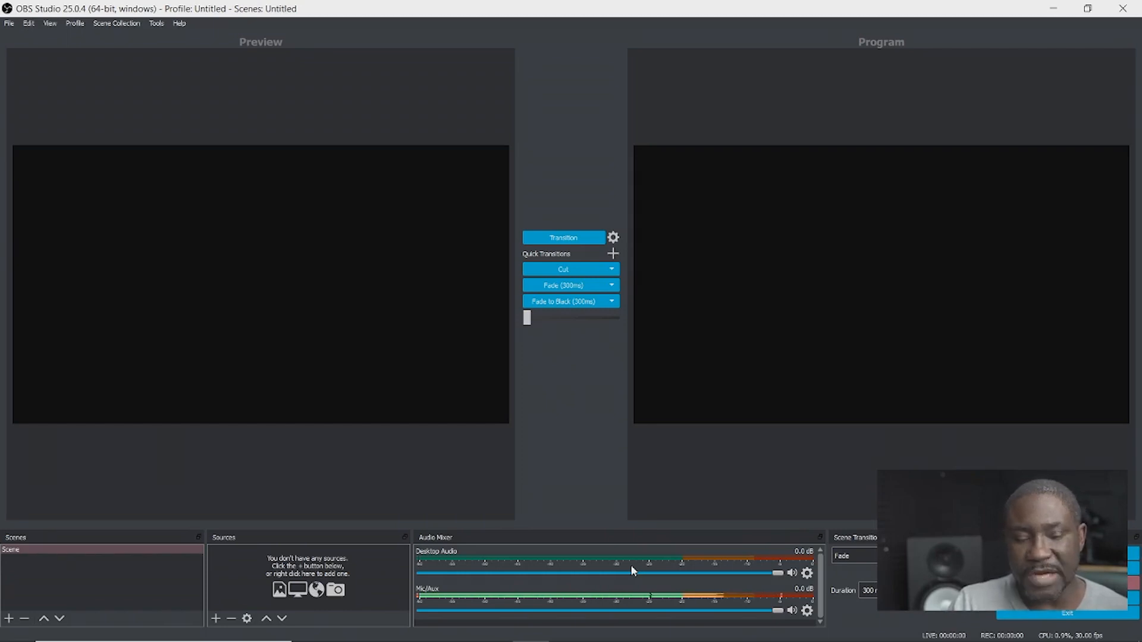
Step: Mute the Desktop Audio channel in the audio mixer
{"action": "left_click", "coordinate": [807, 573]}
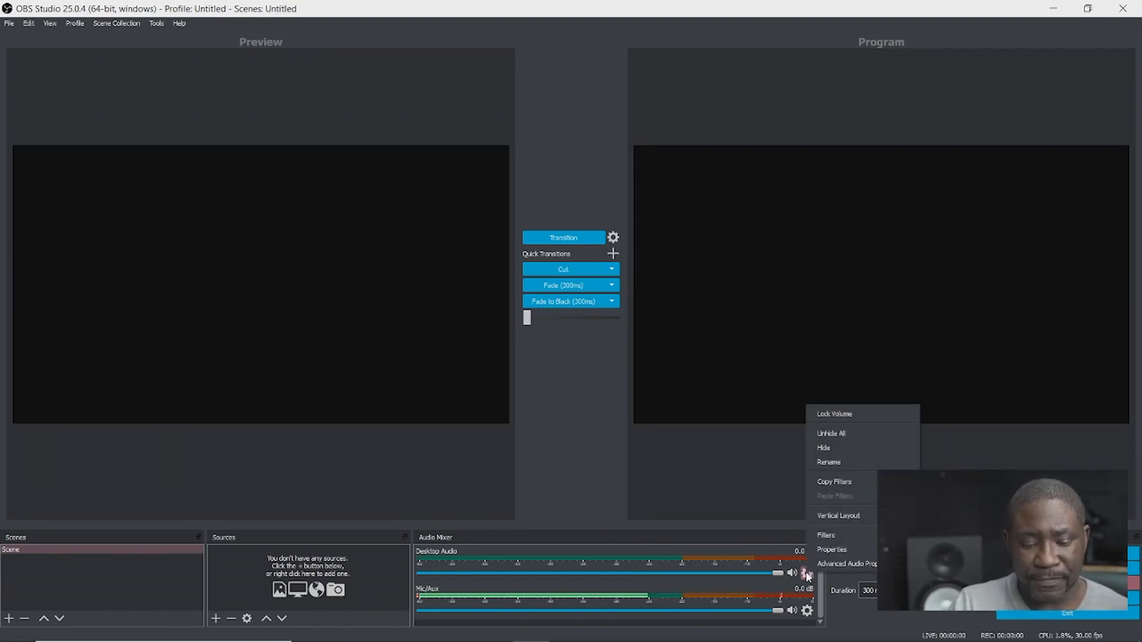
{"action": "left_click", "coordinate": [791, 572]}
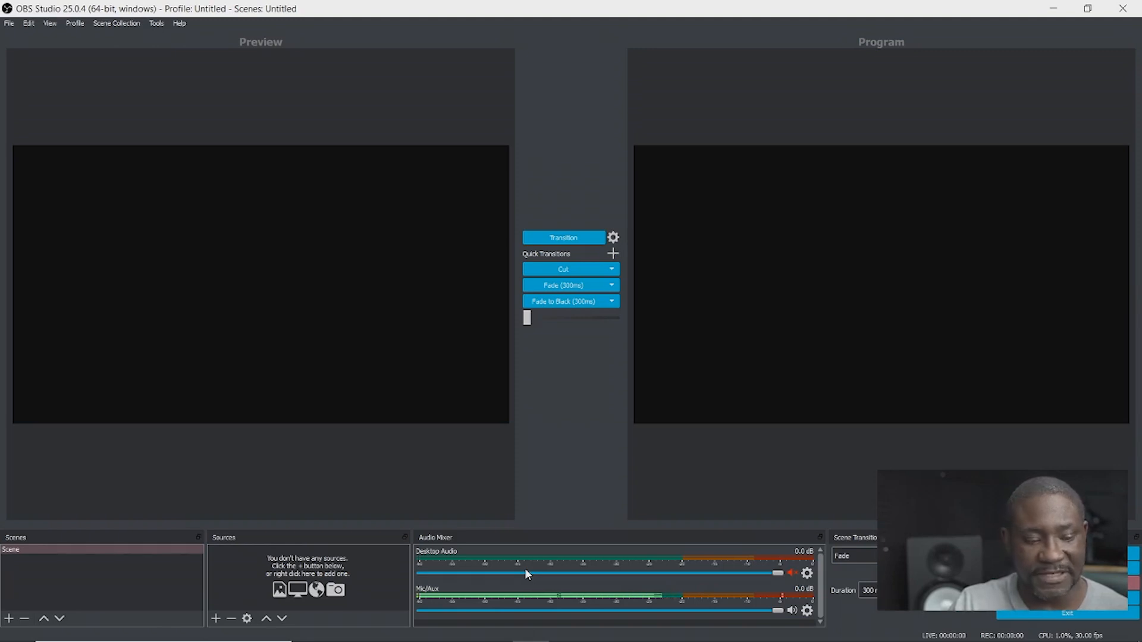
Step: Rename the existing scene as Intro
{"action": "left_click", "coordinate": [60, 549]}
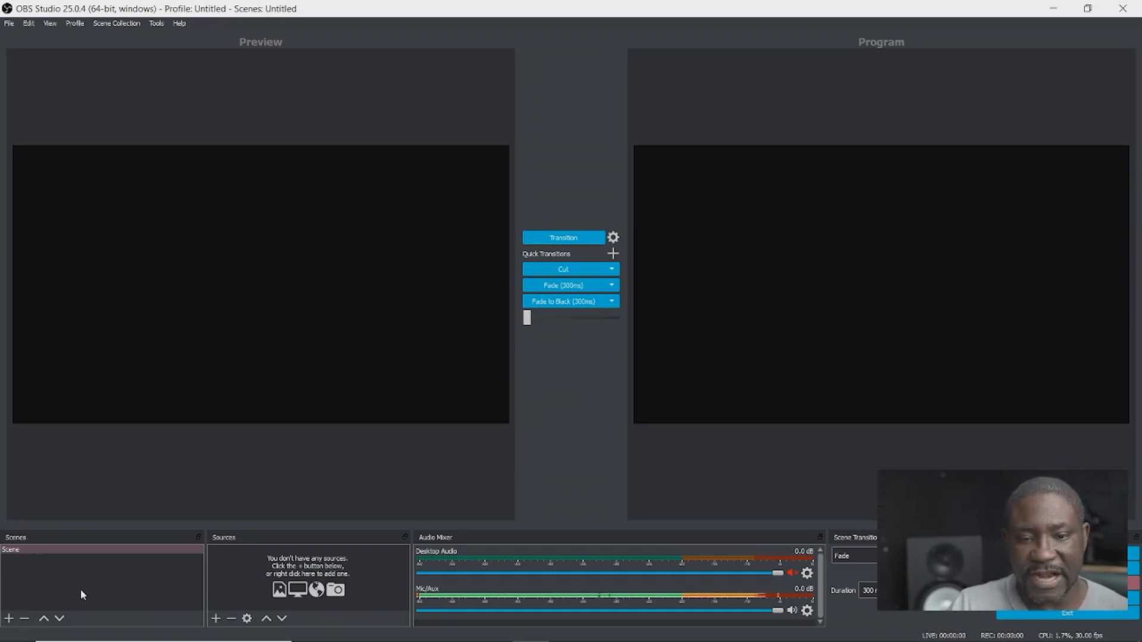
{"action": "left_click", "coordinate": [12, 552]}
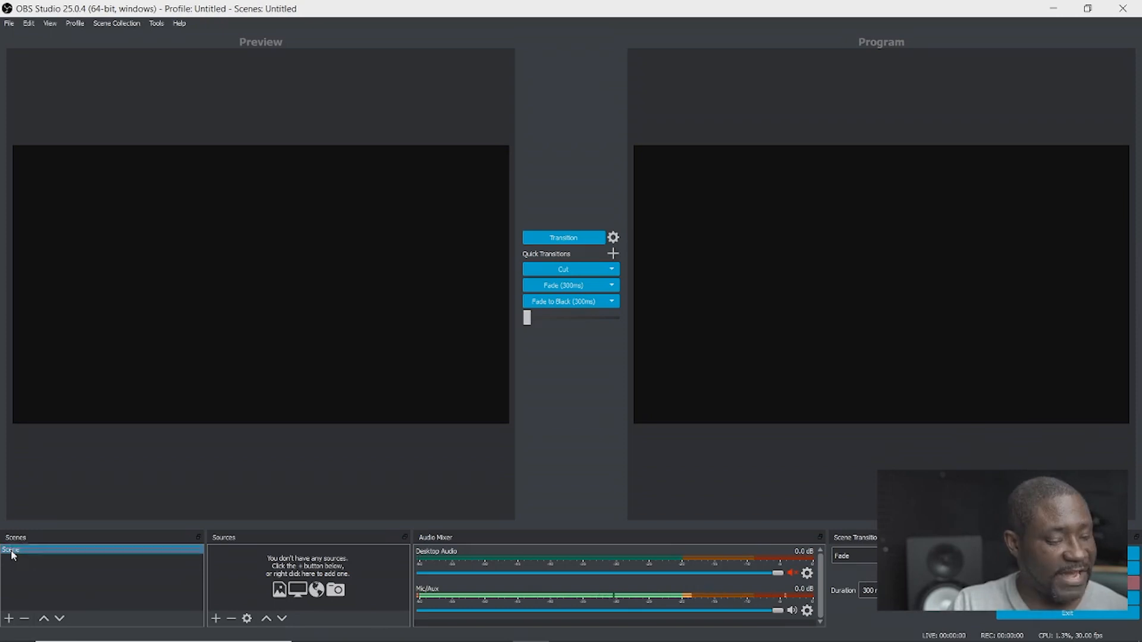
{"action": "right_click", "coordinate": [12, 555]}
{"action": "left_click", "coordinate": [51, 404]}
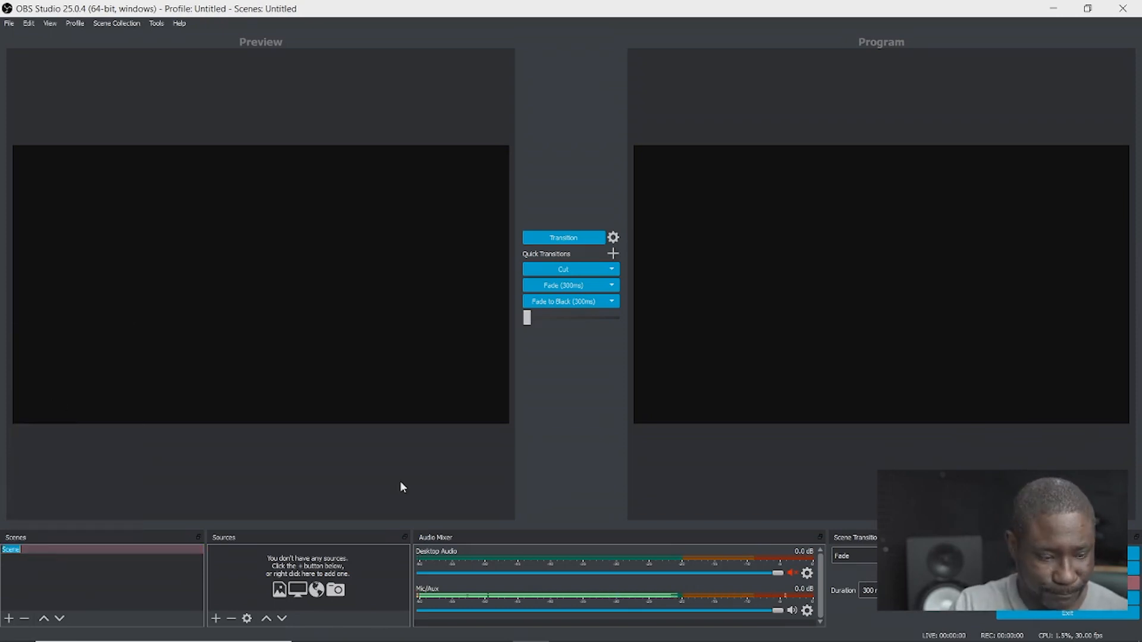
{"action": "type", "text": "In"}
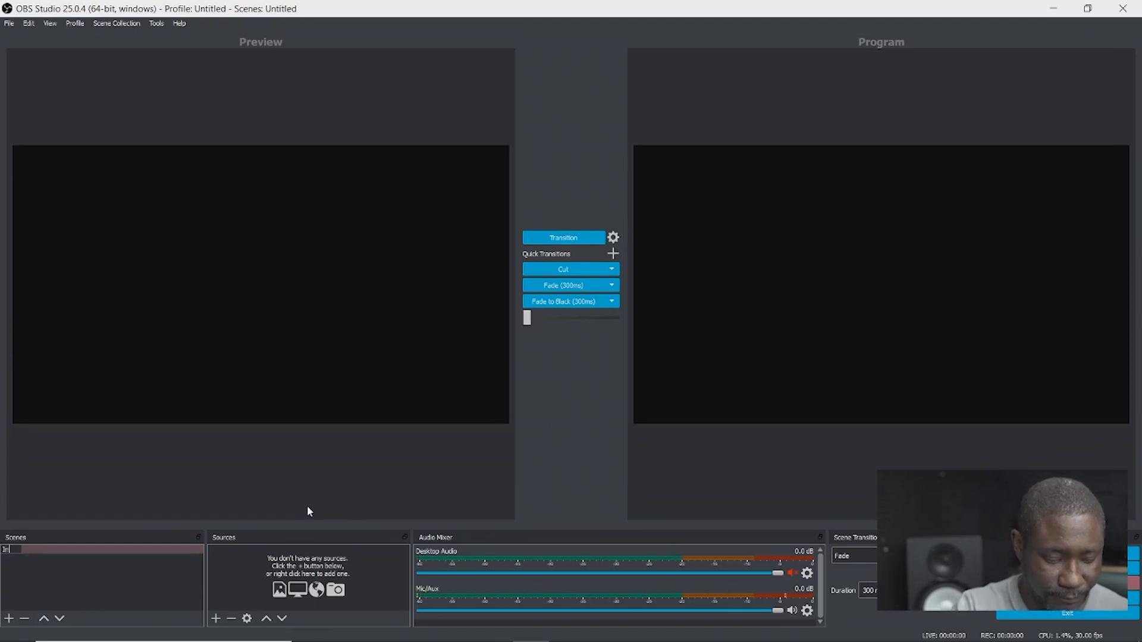
{"action": "type", "text": "tro"}
{"action": "key", "text": "Return"}
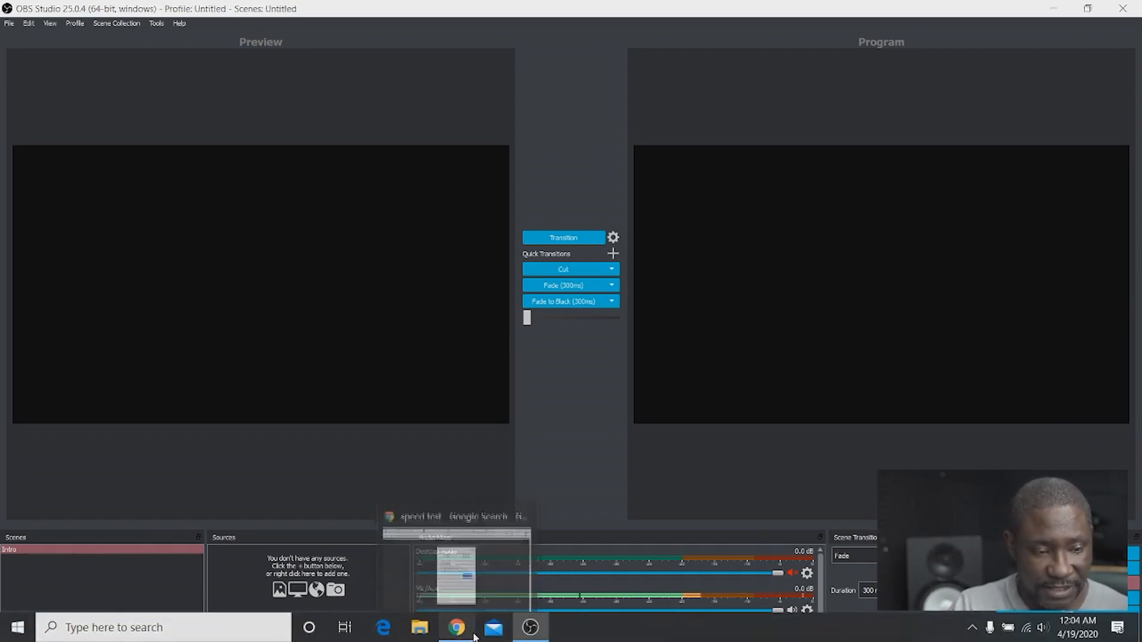
Step: Switch to Chrome, close the internet speed test results and go to the Church Media Drop website
{"action": "left_click", "coordinate": [474, 637]}
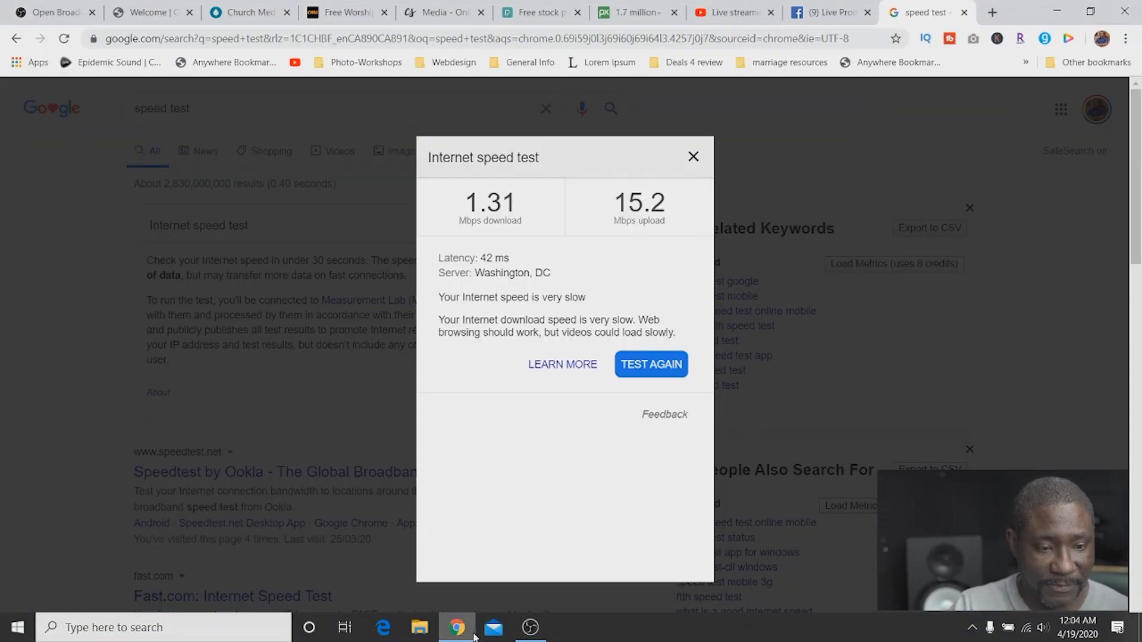
{"action": "left_click", "coordinate": [693, 157]}
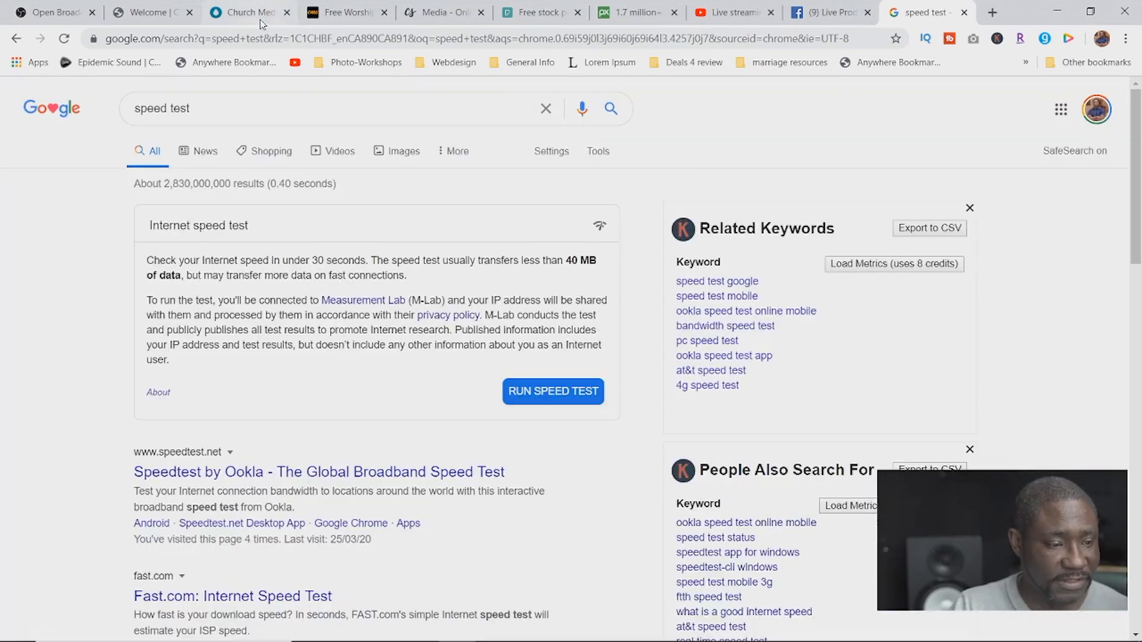
{"action": "left_click", "coordinate": [157, 13]}
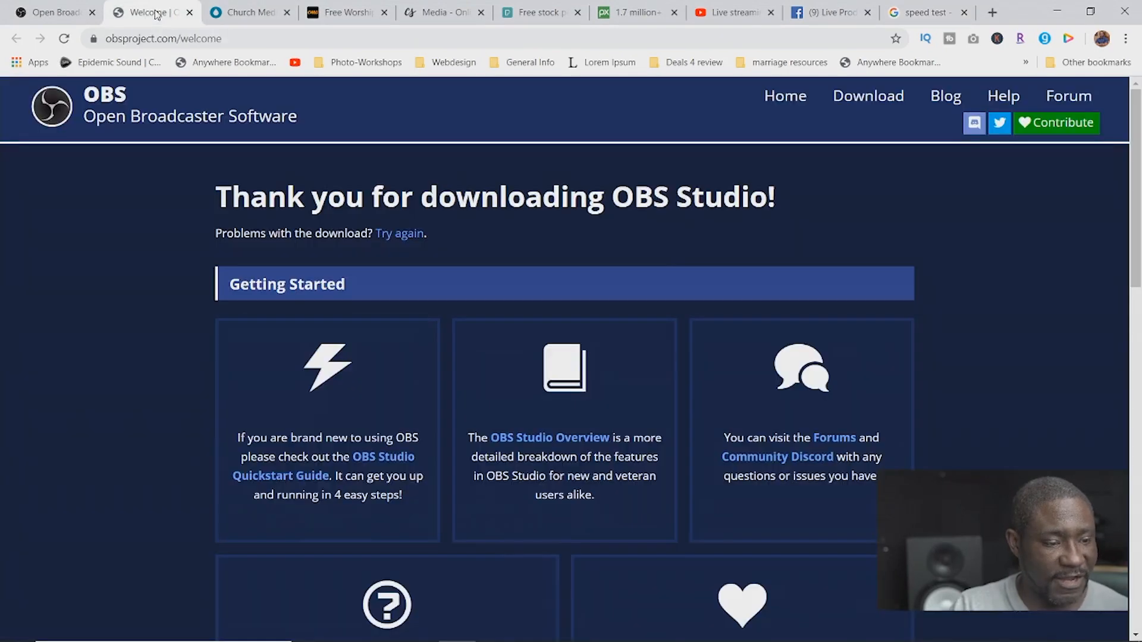
{"action": "left_click", "coordinate": [227, 15]}
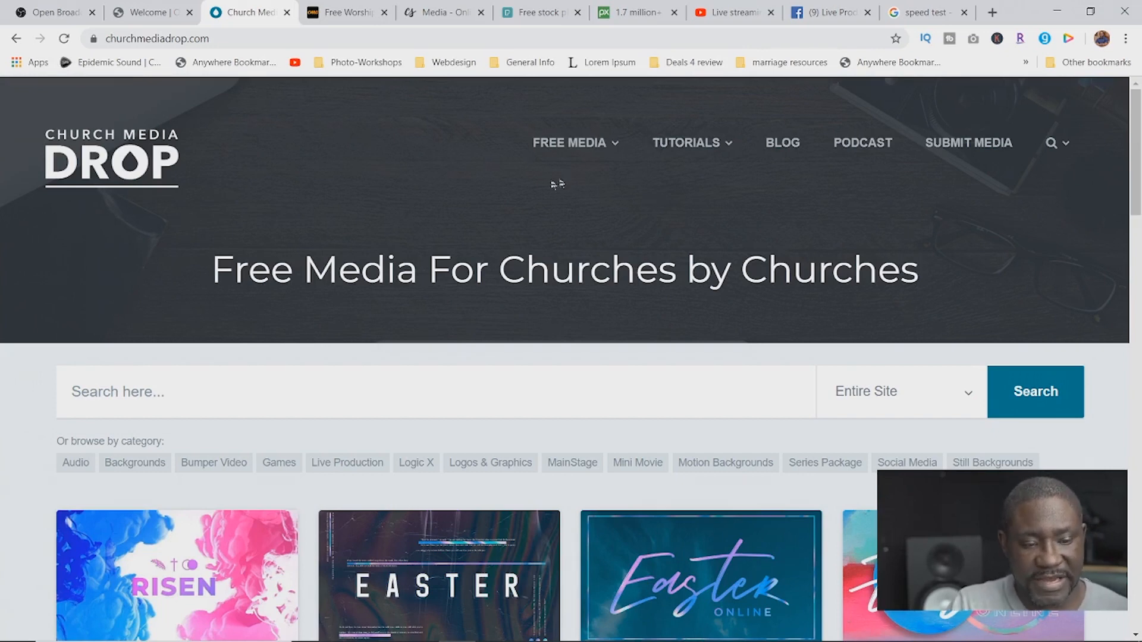
{"action": "left_click", "coordinate": [581, 153]}
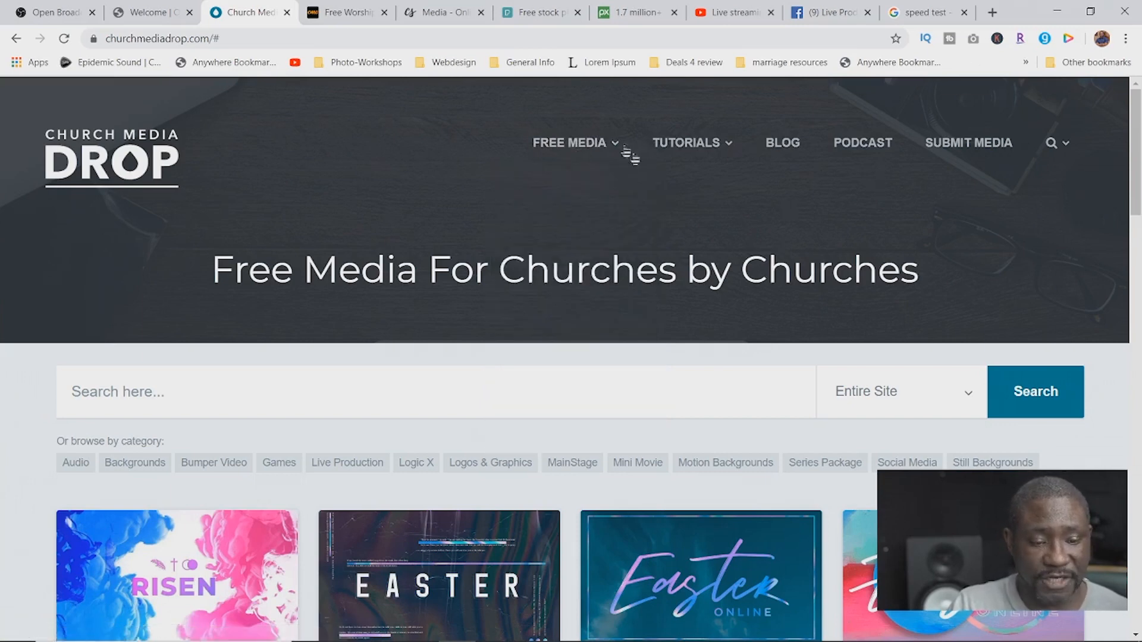
Step: Search the Church Media Drop site for "welcome" and open the "Welcome – May God Bless..." video page
{"action": "left_click", "coordinate": [268, 399]}
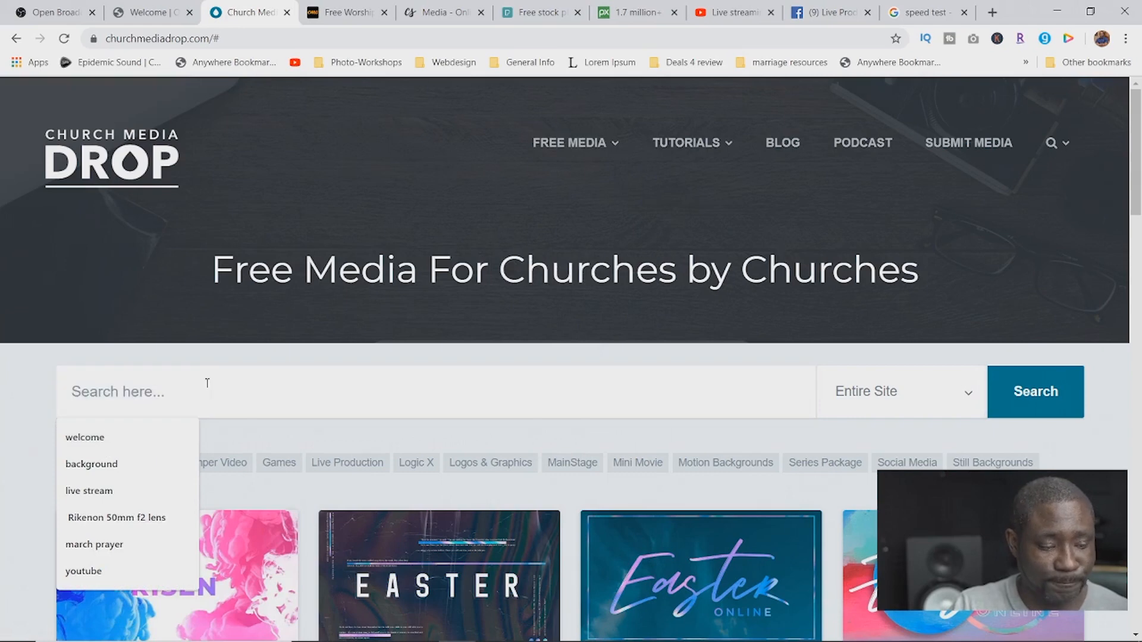
{"action": "type", "text": "welcome"}
{"action": "key", "text": "Return"}
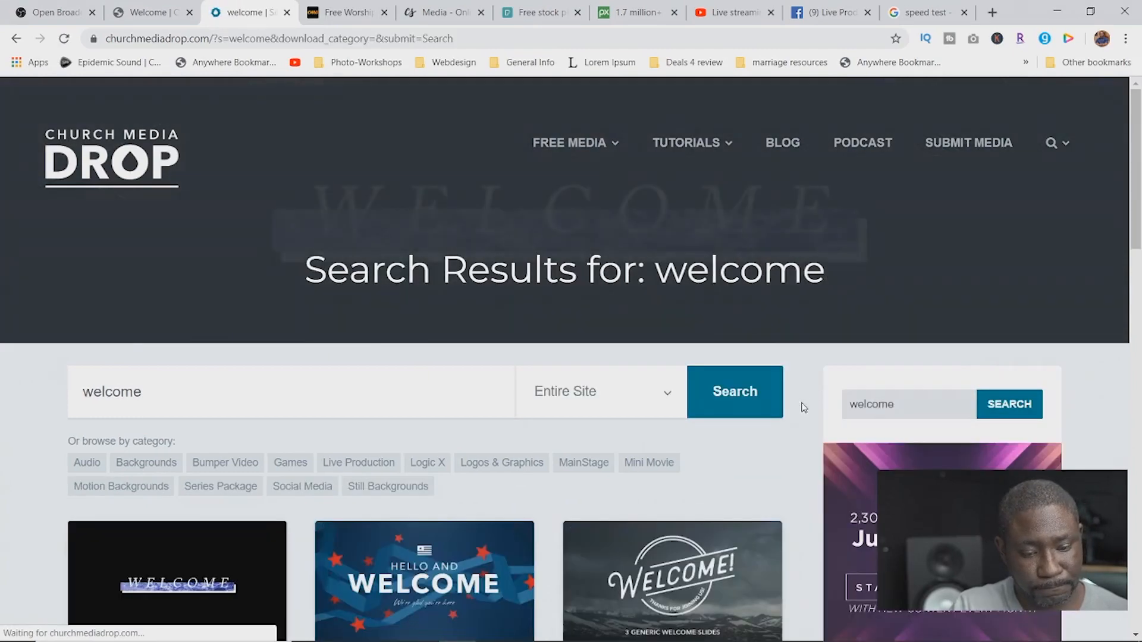
{"action": "scroll", "coordinate": [658, 411], "scroll_direction": "down", "scroll_amount": 2}
{"action": "scroll", "coordinate": [659, 411], "scroll_direction": "down", "scroll_amount": 3}
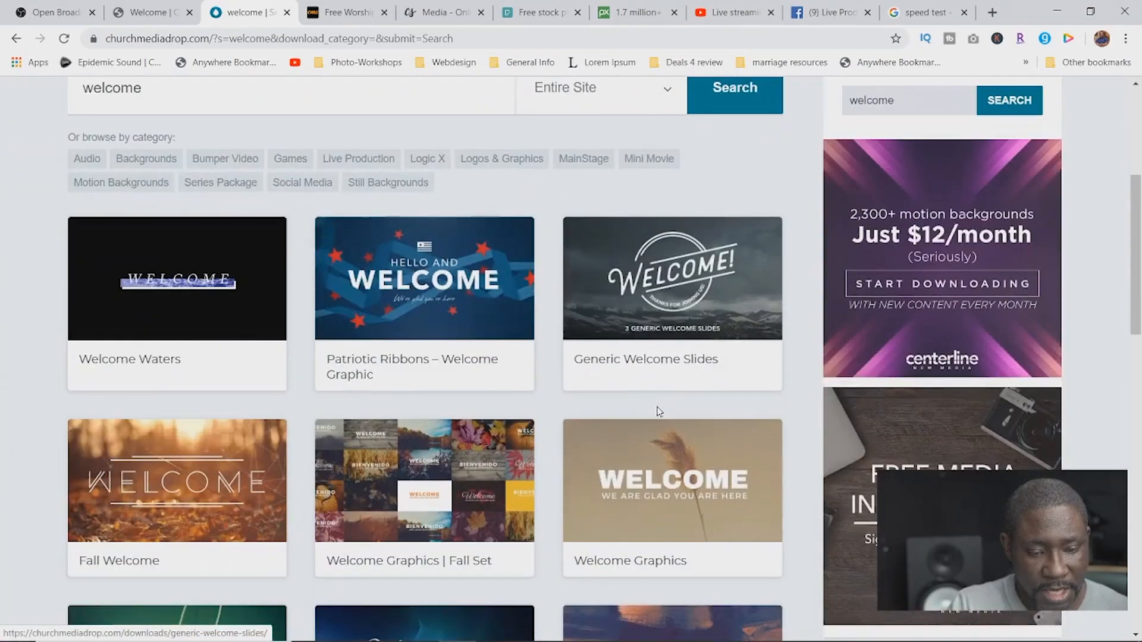
{"action": "scroll", "coordinate": [657, 401], "scroll_direction": "down", "scroll_amount": 1}
{"action": "scroll", "coordinate": [657, 393], "scroll_direction": "down", "scroll_amount": 3}
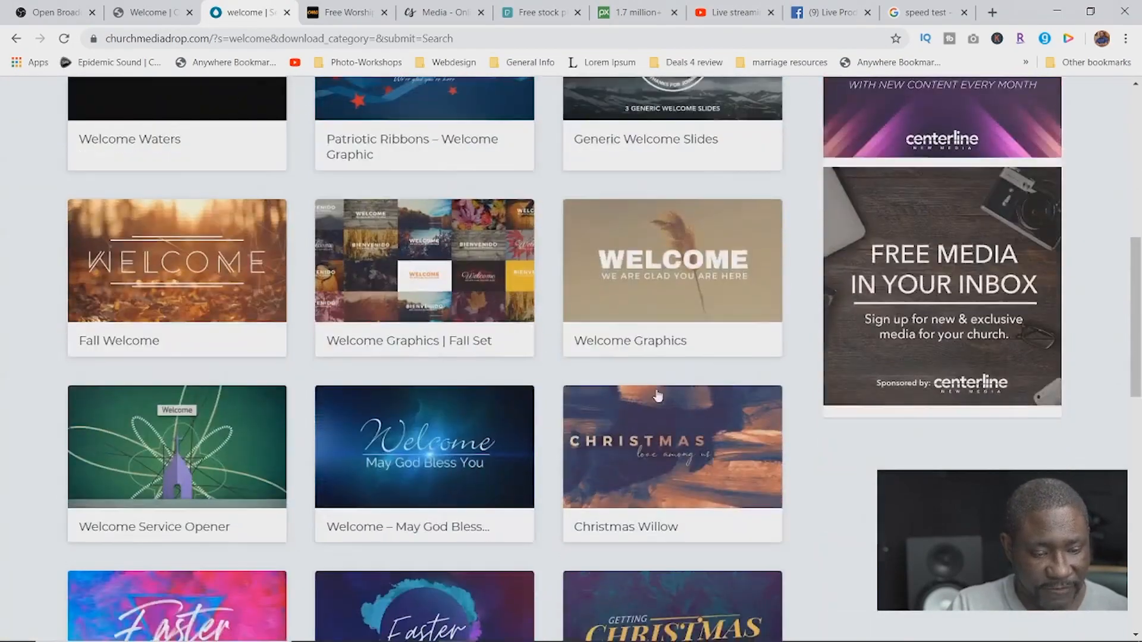
{"action": "scroll", "coordinate": [657, 394], "scroll_direction": "down", "scroll_amount": 1}
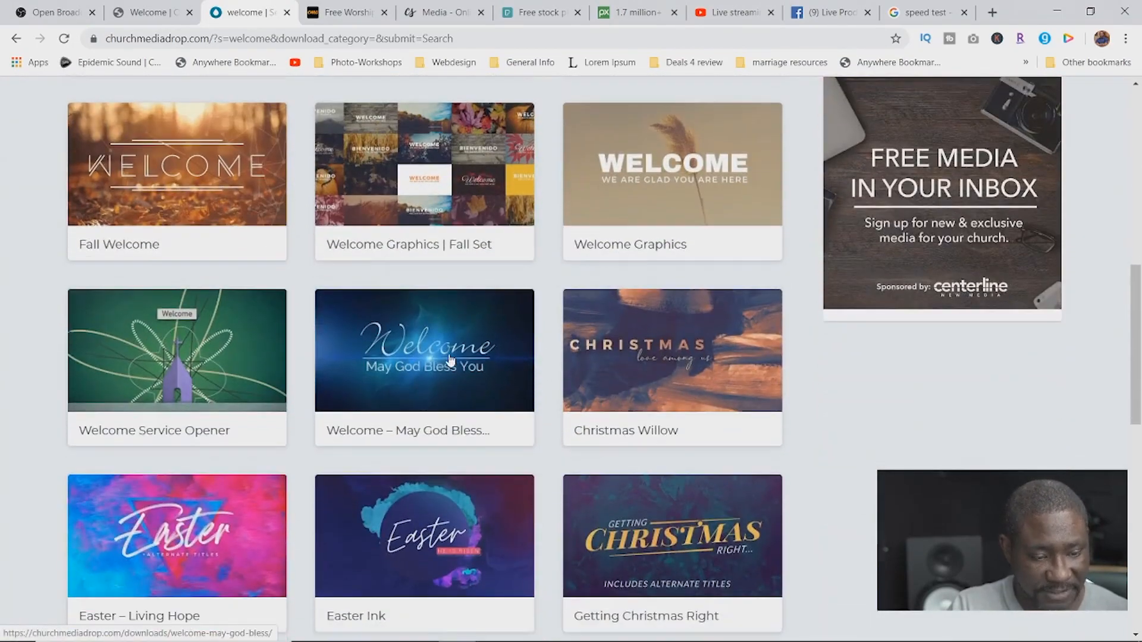
{"action": "left_click", "coordinate": [411, 374]}
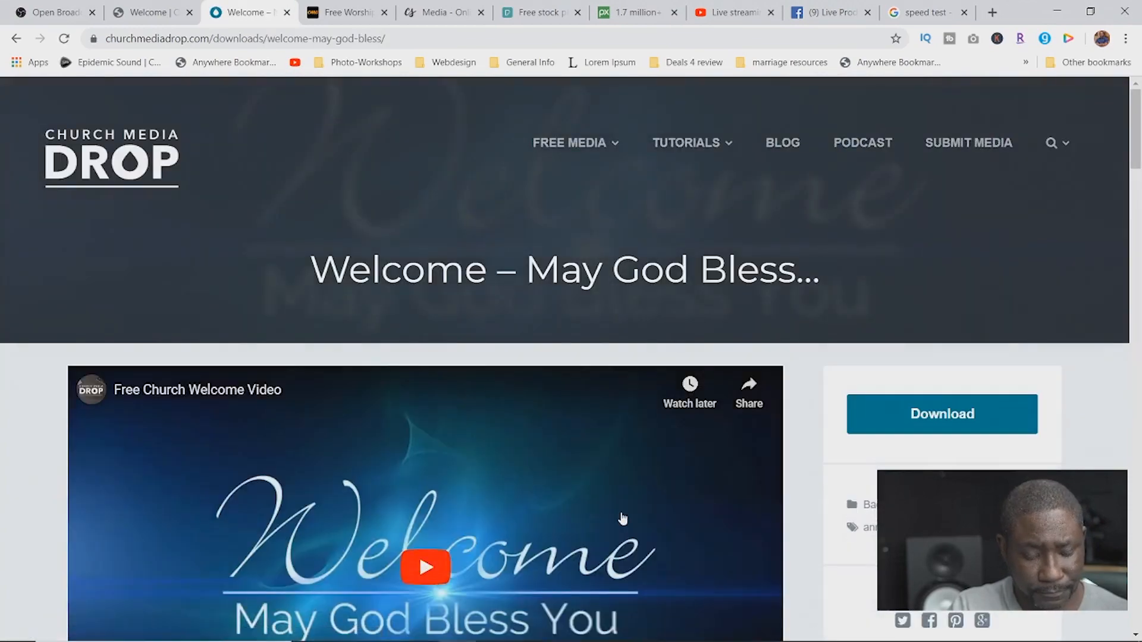
Step: Preview the "Welcome – May God Bless..." video and open its download file
{"action": "scroll", "coordinate": [619, 520], "scroll_direction": "down", "scroll_amount": 3}
{"action": "scroll", "coordinate": [553, 528], "scroll_direction": "down", "scroll_amount": 2}
{"action": "scroll", "coordinate": [553, 530], "scroll_direction": "up", "scroll_amount": 2}
{"action": "left_click", "coordinate": [420, 401]}
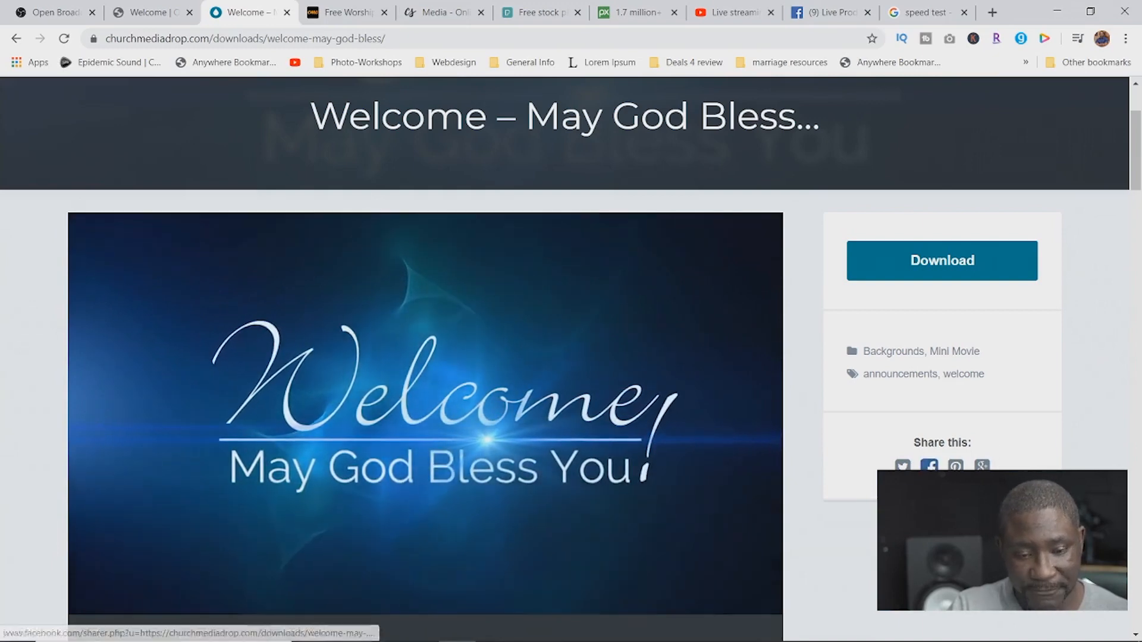
{"action": "left_click", "coordinate": [951, 274]}
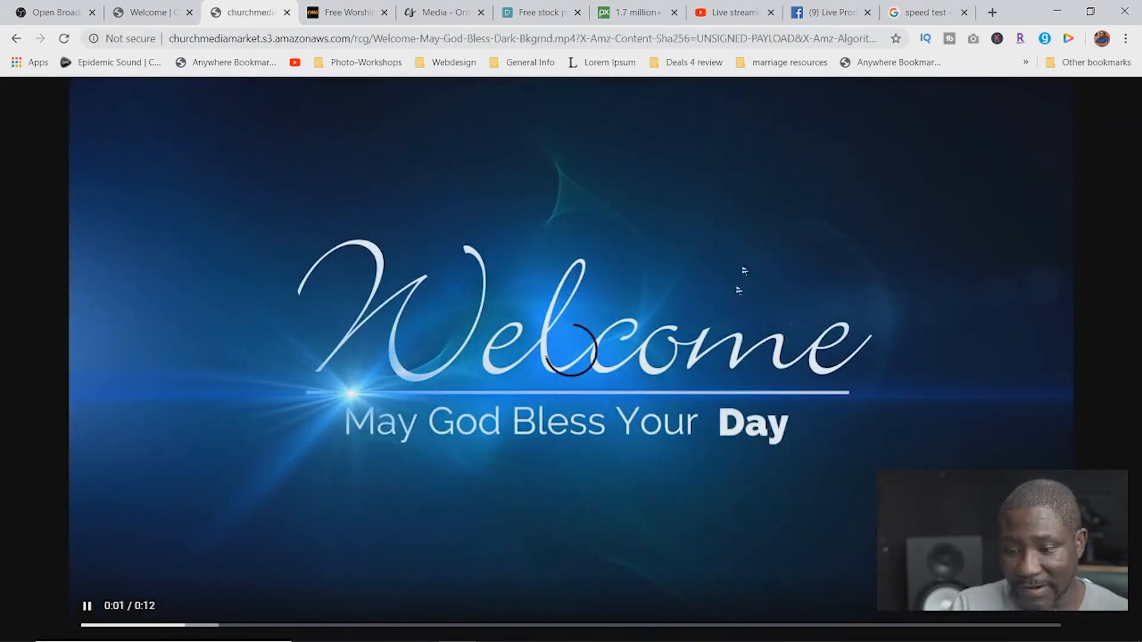
Step: Try to save the video as Welcome-May-God-Bless-Dark-Bkgrnd.mp4 in the Stream-assets folder on the Desktop
{"action": "right_click", "coordinate": [590, 190]}
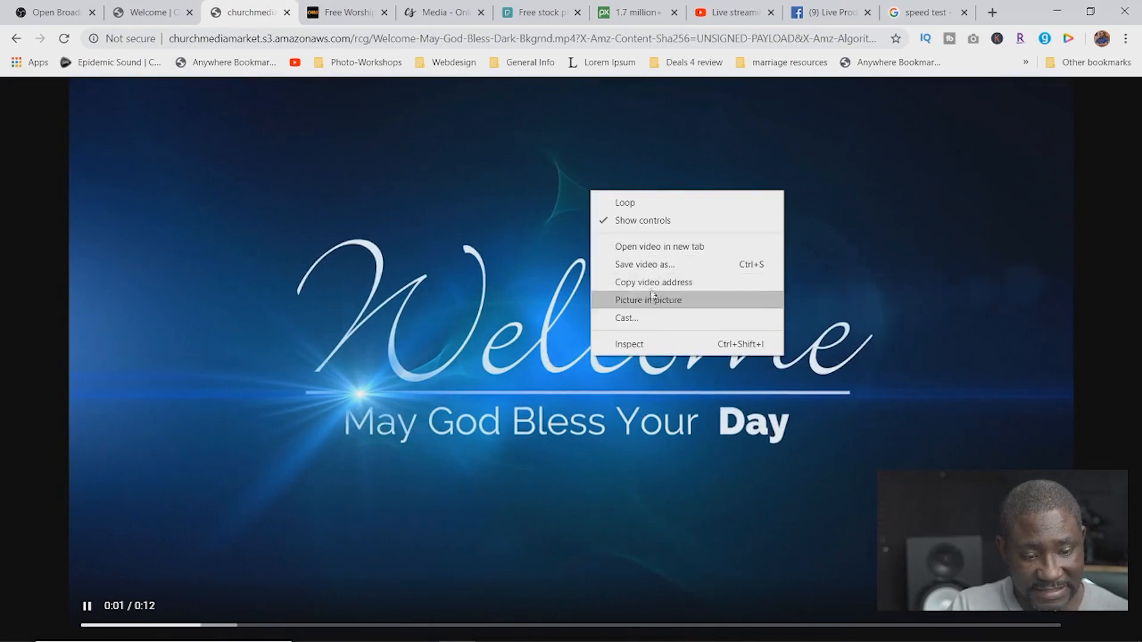
{"action": "left_click", "coordinate": [643, 268]}
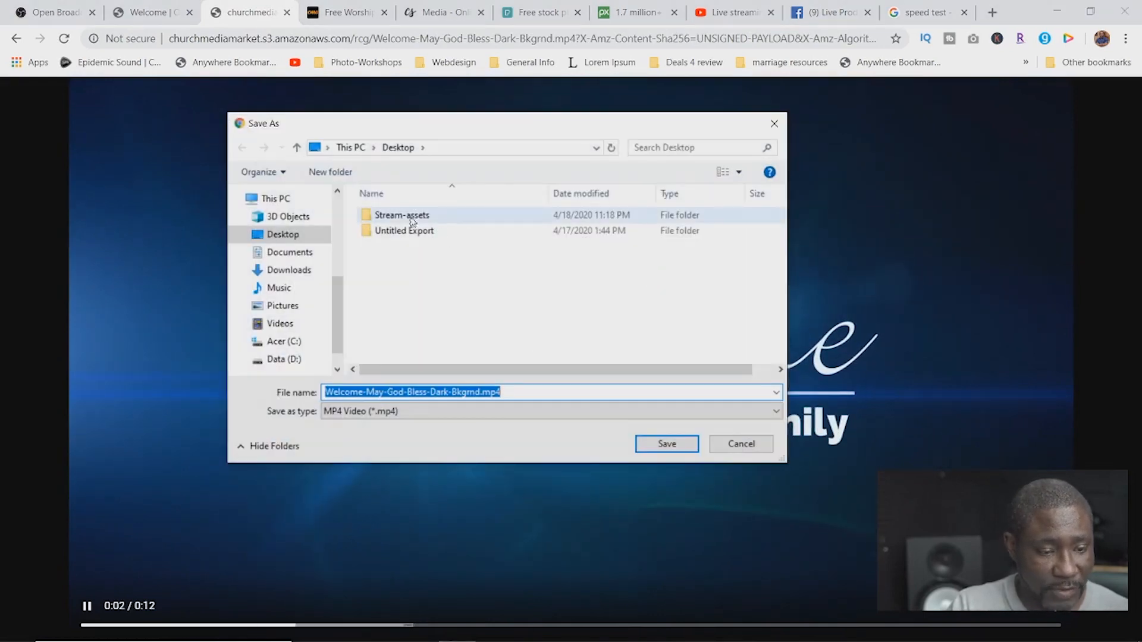
{"action": "left_click", "coordinate": [404, 218]}
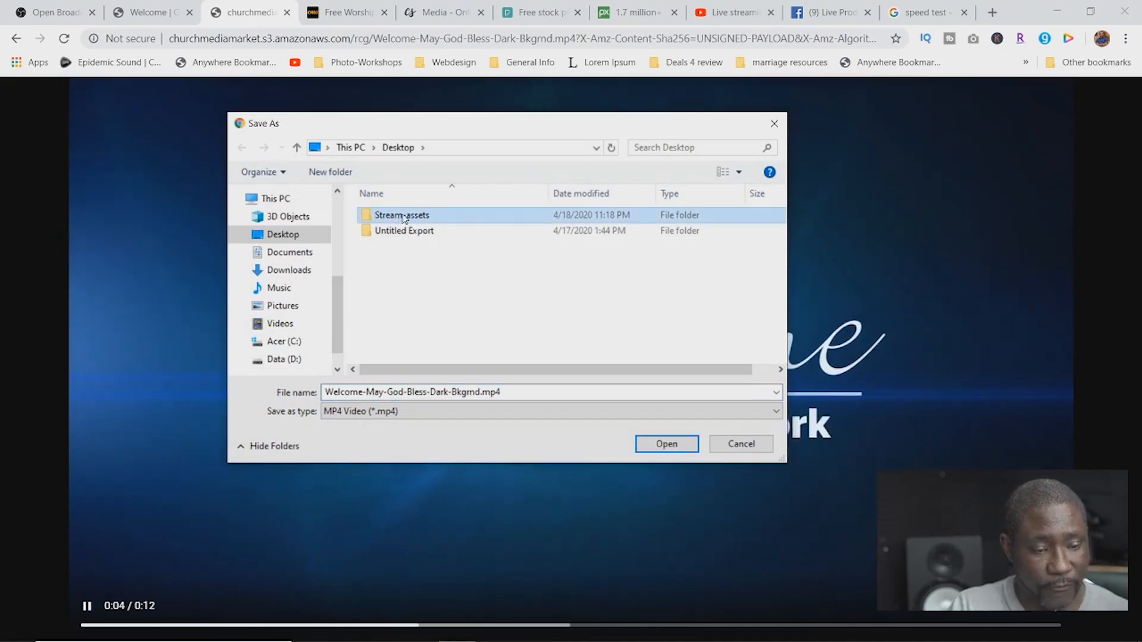
{"action": "double_click", "coordinate": [403, 219]}
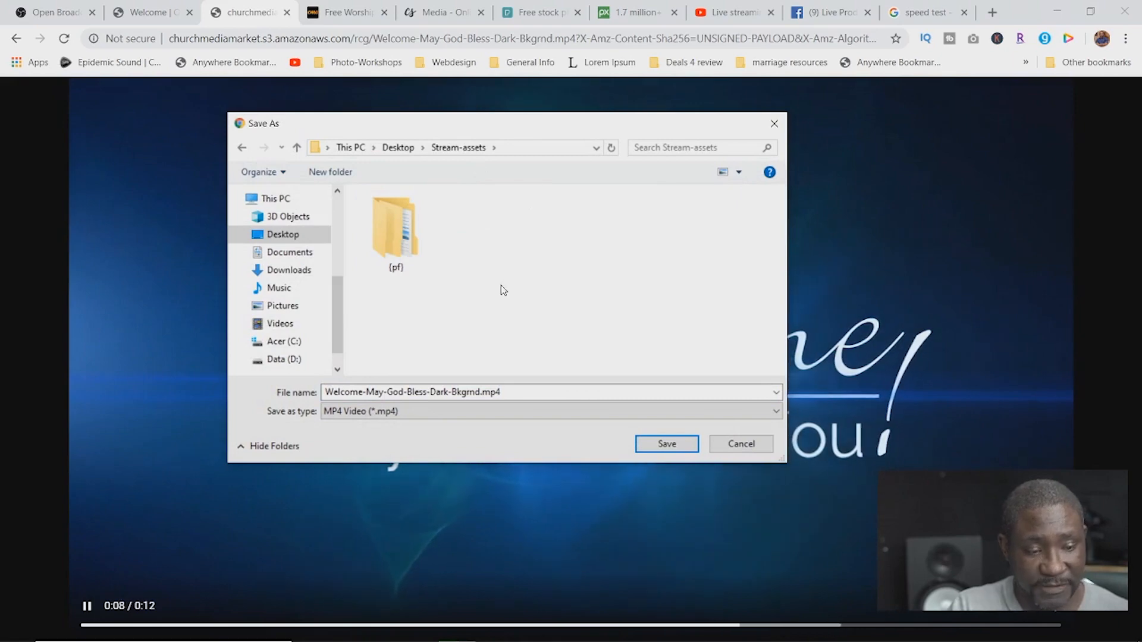
{"action": "left_click", "coordinate": [667, 445]}
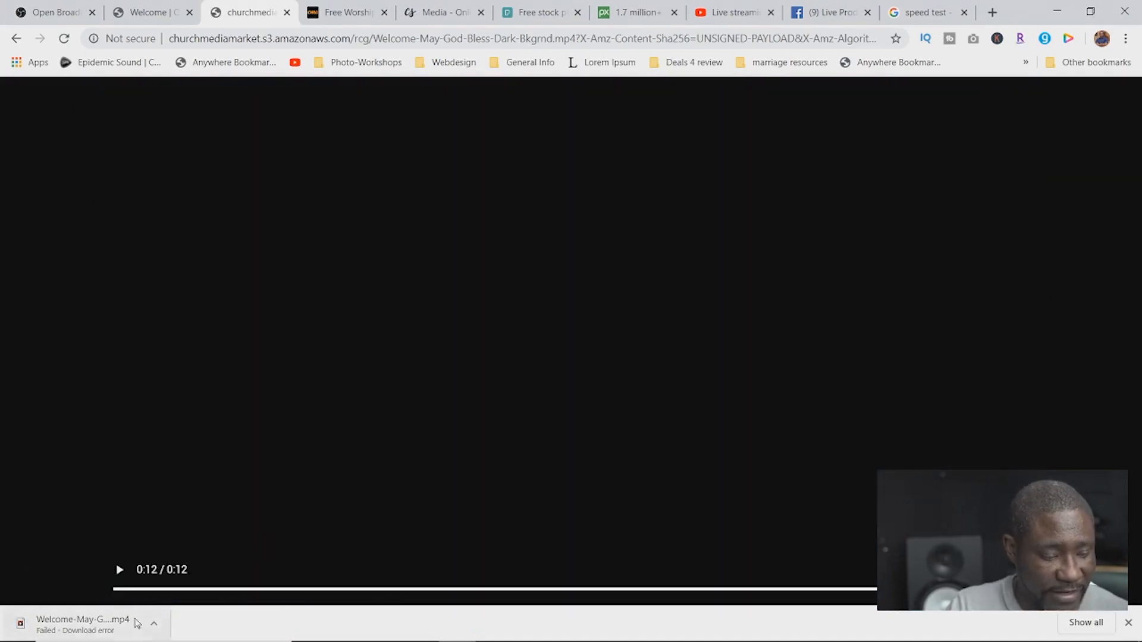
Step: Clear the failed download, save the dark-background welcome video again and dismiss the download notice
{"action": "right_click", "coordinate": [553, 389]}
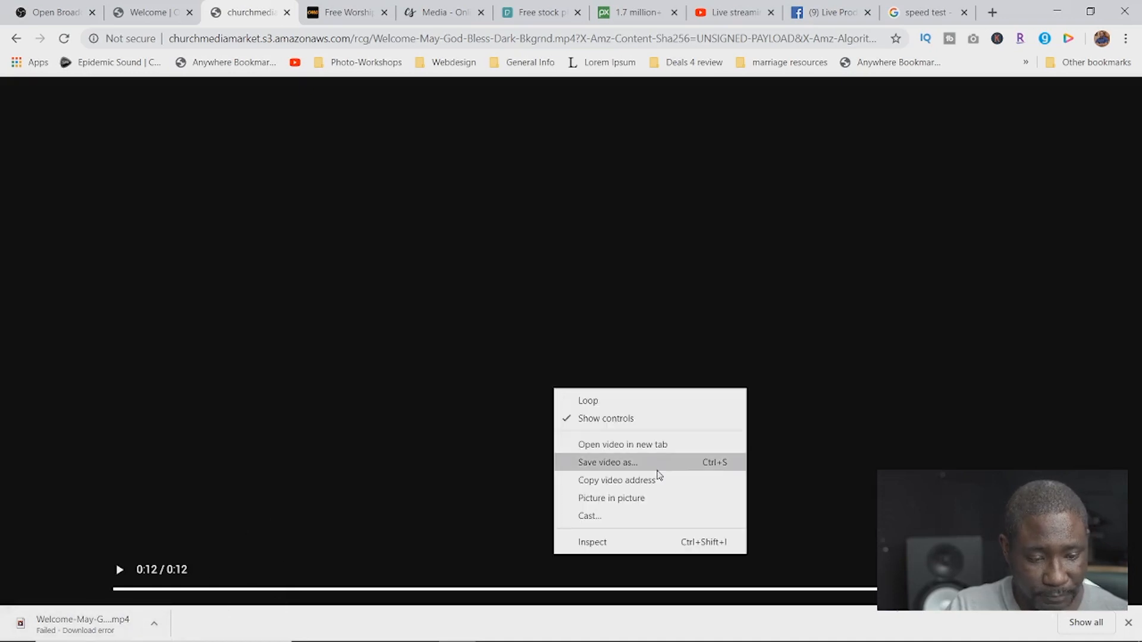
{"action": "left_click", "coordinate": [1128, 629]}
{"action": "left_click", "coordinate": [1128, 628]}
{"action": "right_click", "coordinate": [573, 338]}
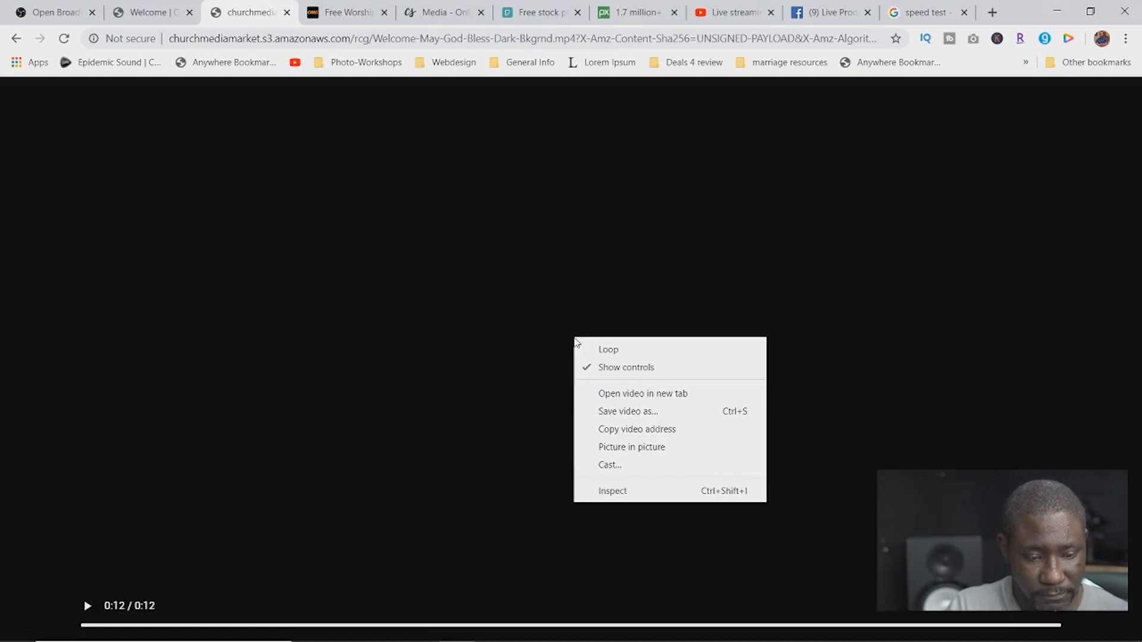
{"action": "left_click", "coordinate": [650, 411]}
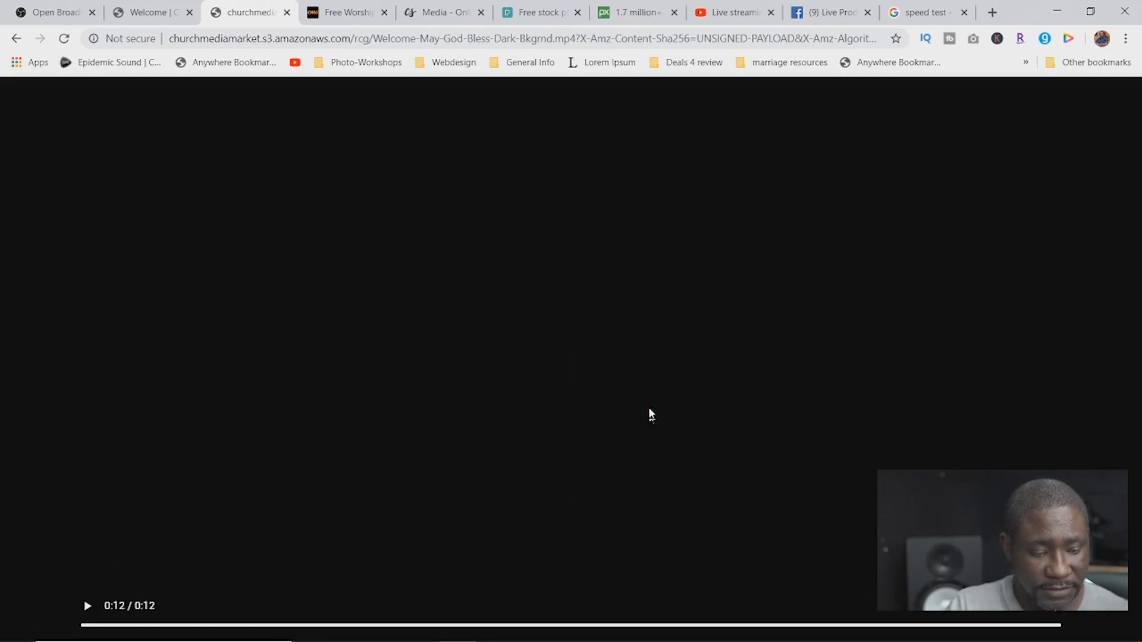
{"action": "left_click", "coordinate": [660, 445]}
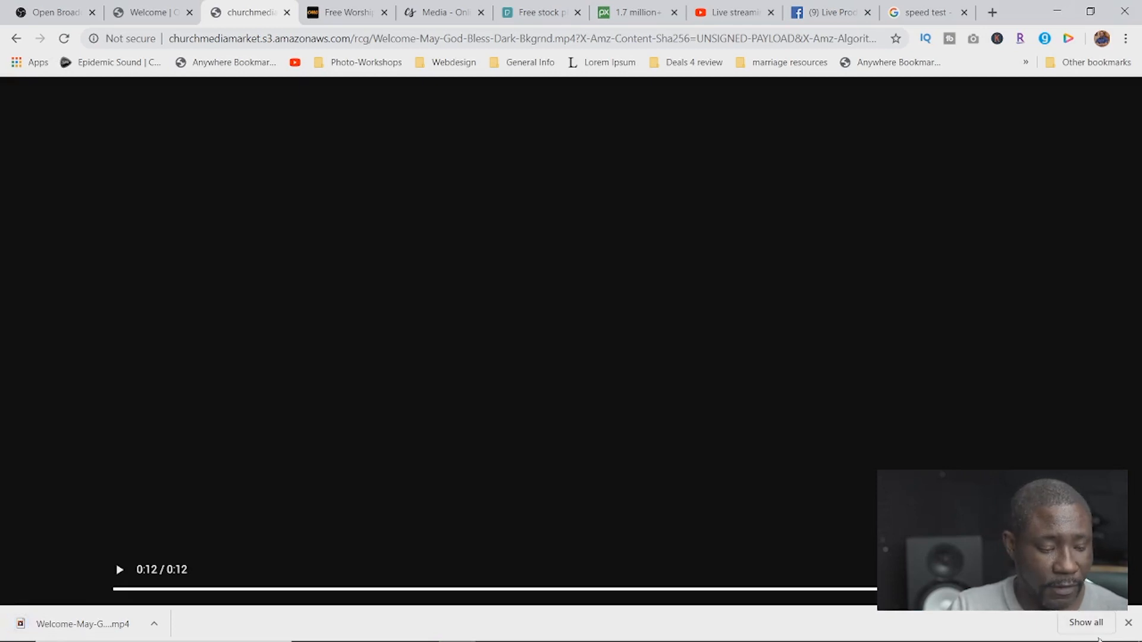
{"action": "left_click", "coordinate": [1128, 623]}
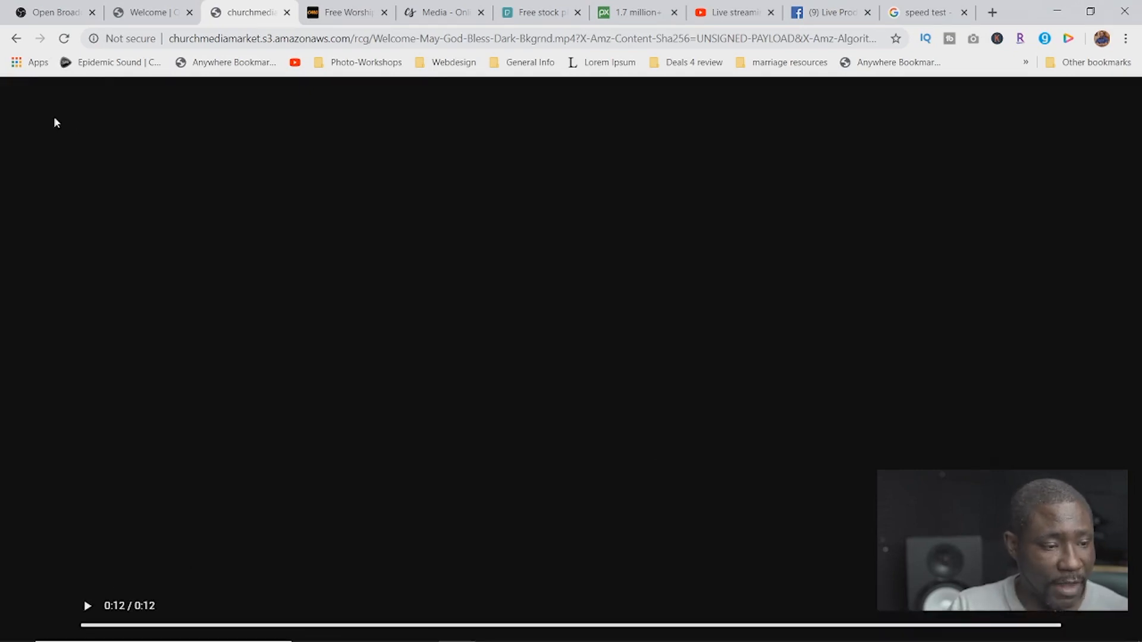
Step: Return to the Church Media Drop search results and search the entire site for "thank you"
{"action": "left_click", "coordinate": [16, 39]}
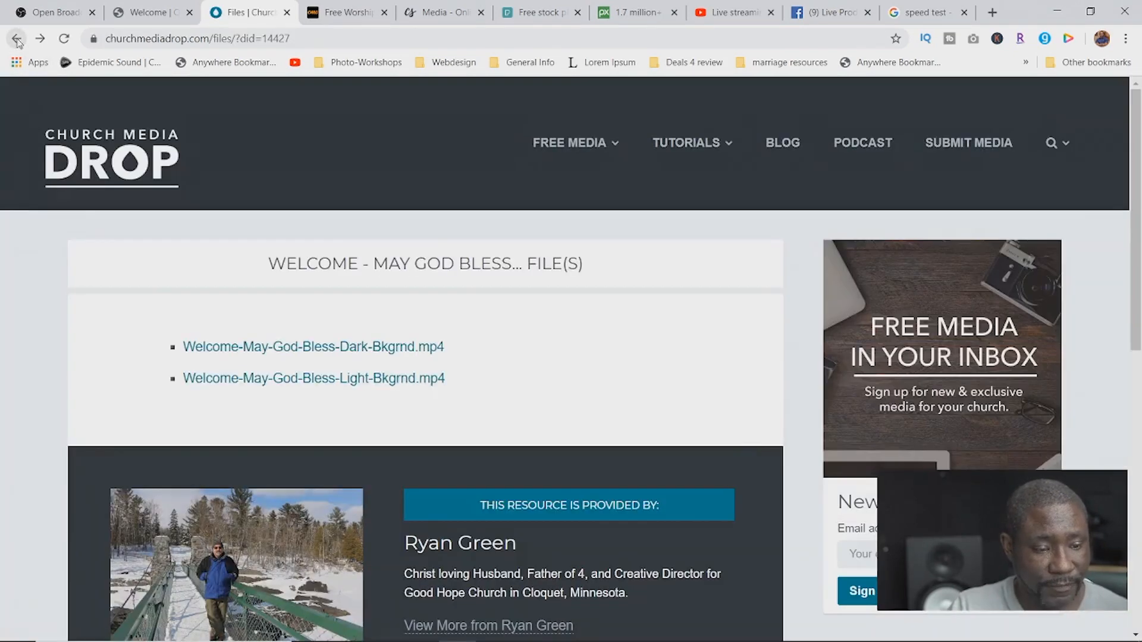
{"action": "left_click", "coordinate": [16, 40]}
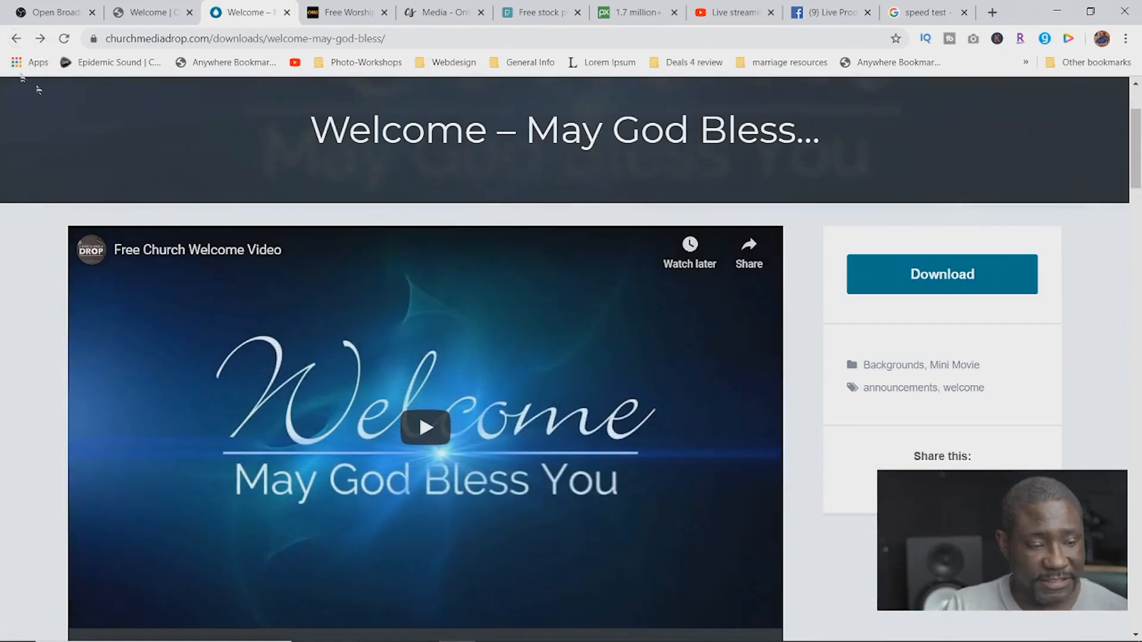
{"action": "left_click", "coordinate": [16, 40]}
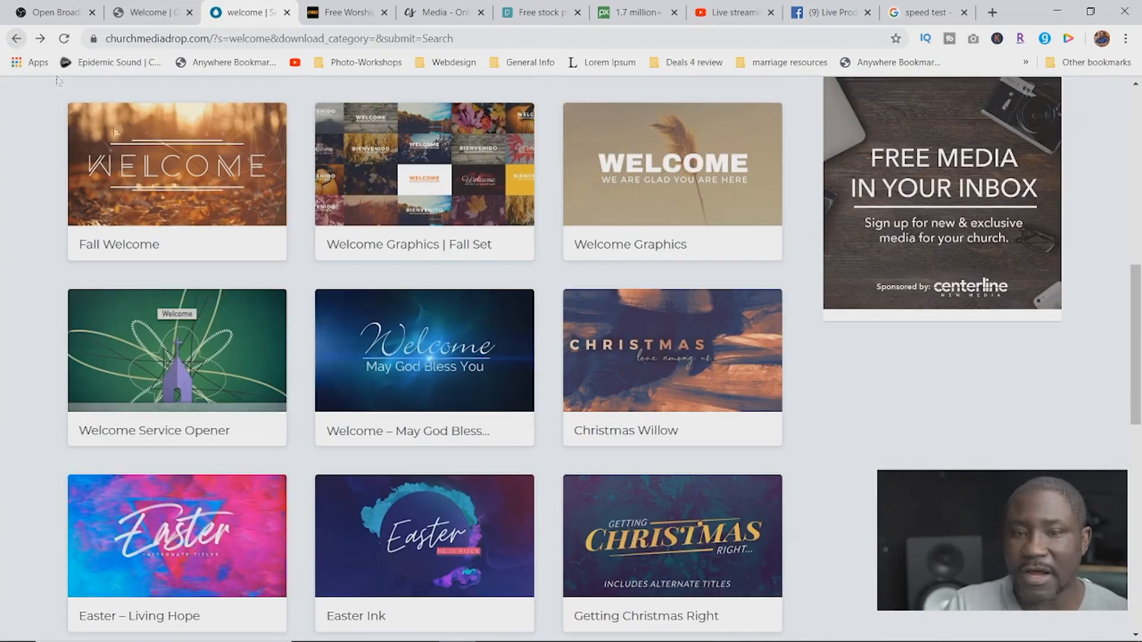
{"action": "scroll", "coordinate": [501, 348], "scroll_direction": "up", "scroll_amount": 10}
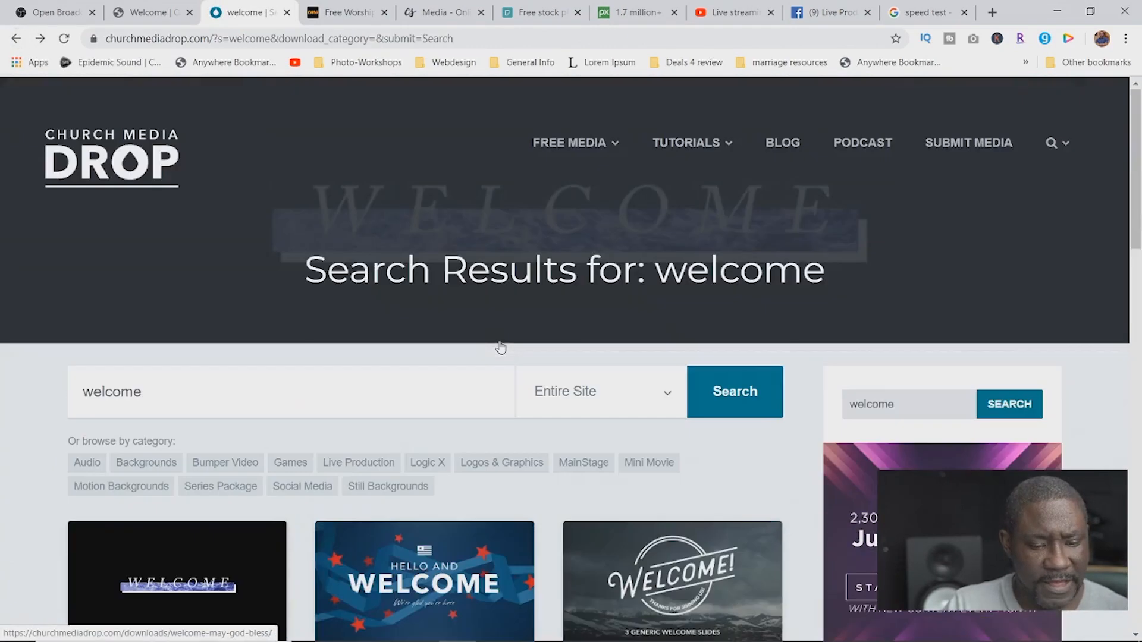
{"action": "double_click", "coordinate": [235, 389]}
{"action": "type", "text": "thank you"}
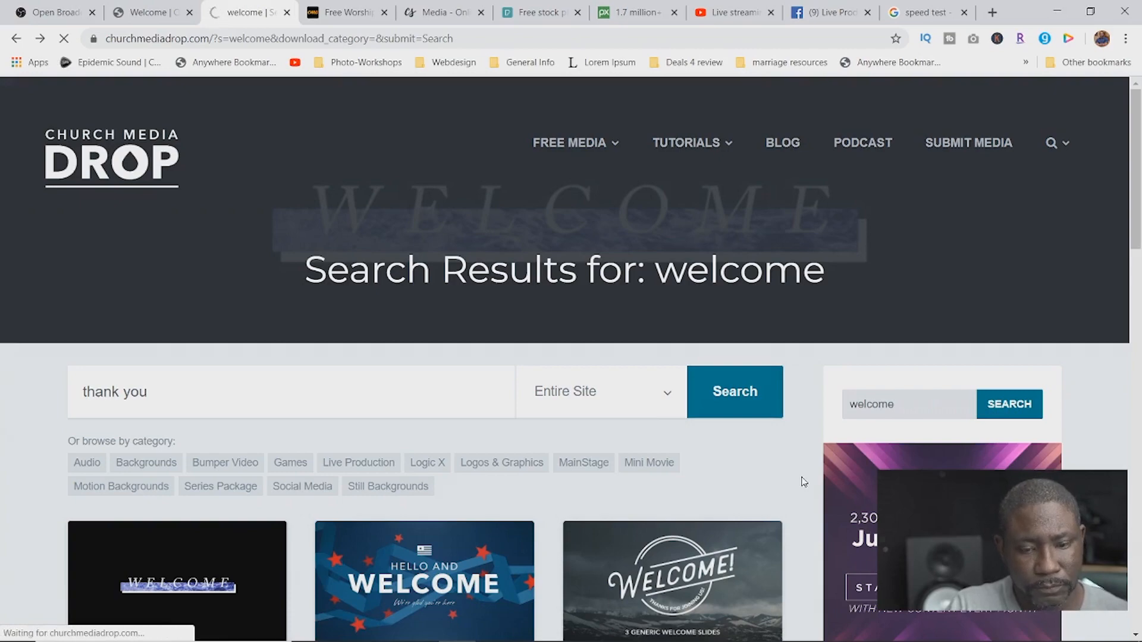
Step: Look through the "thank you" search results on Church Media Drop for suitable media
{"action": "scroll", "coordinate": [804, 481], "scroll_direction": "down", "scroll_amount": 2}
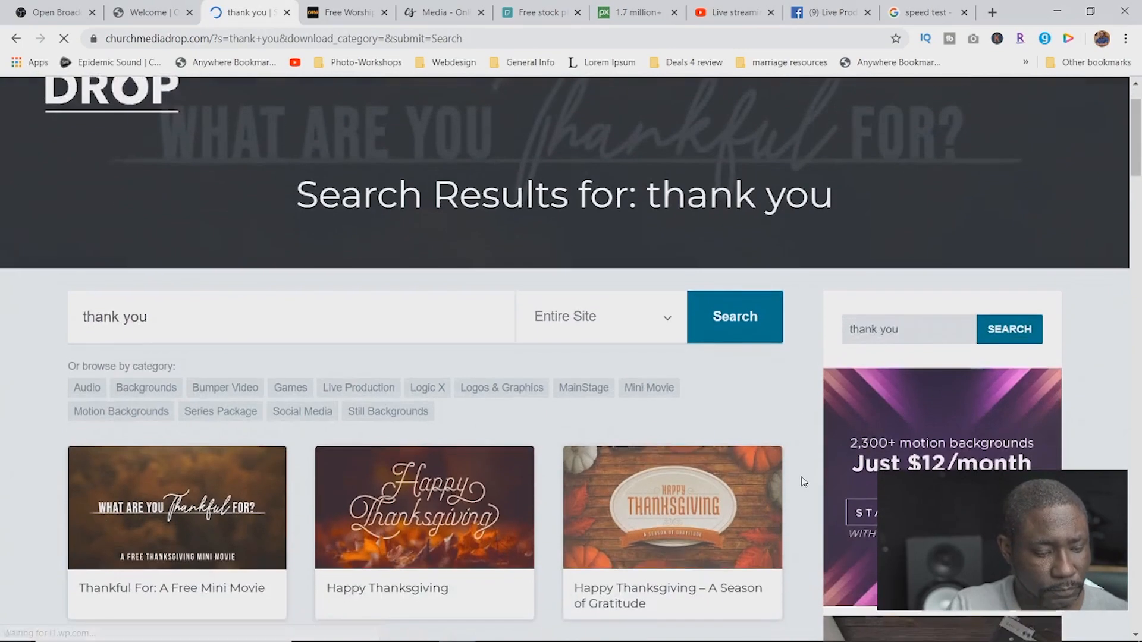
{"action": "scroll", "coordinate": [804, 481], "scroll_direction": "down", "scroll_amount": 9}
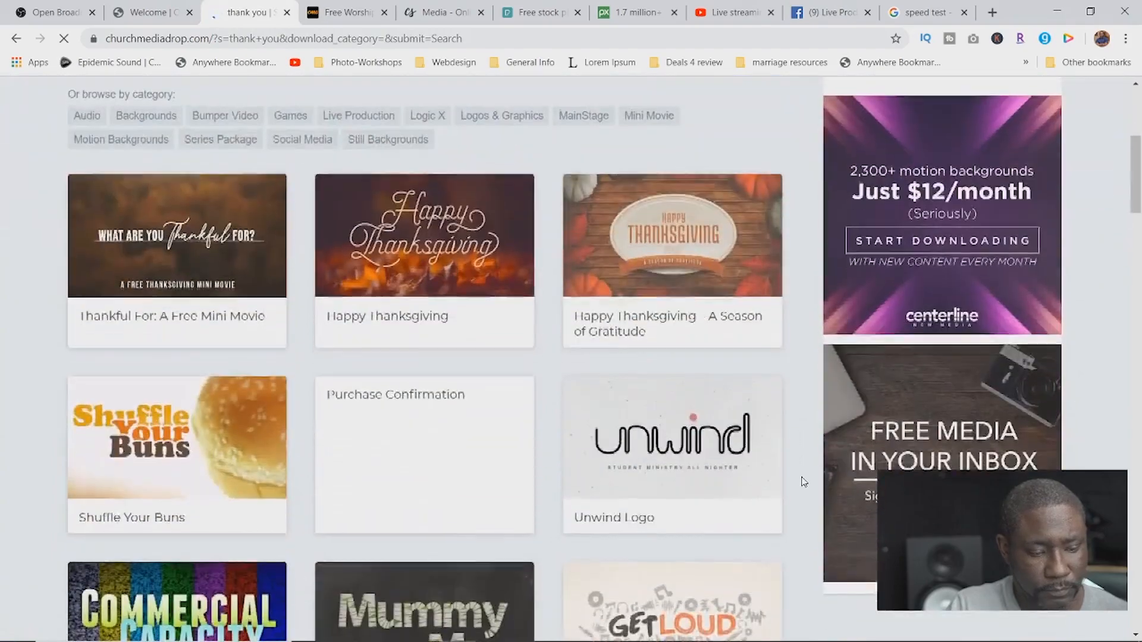
{"action": "scroll", "coordinate": [804, 481], "scroll_direction": "down", "scroll_amount": 8}
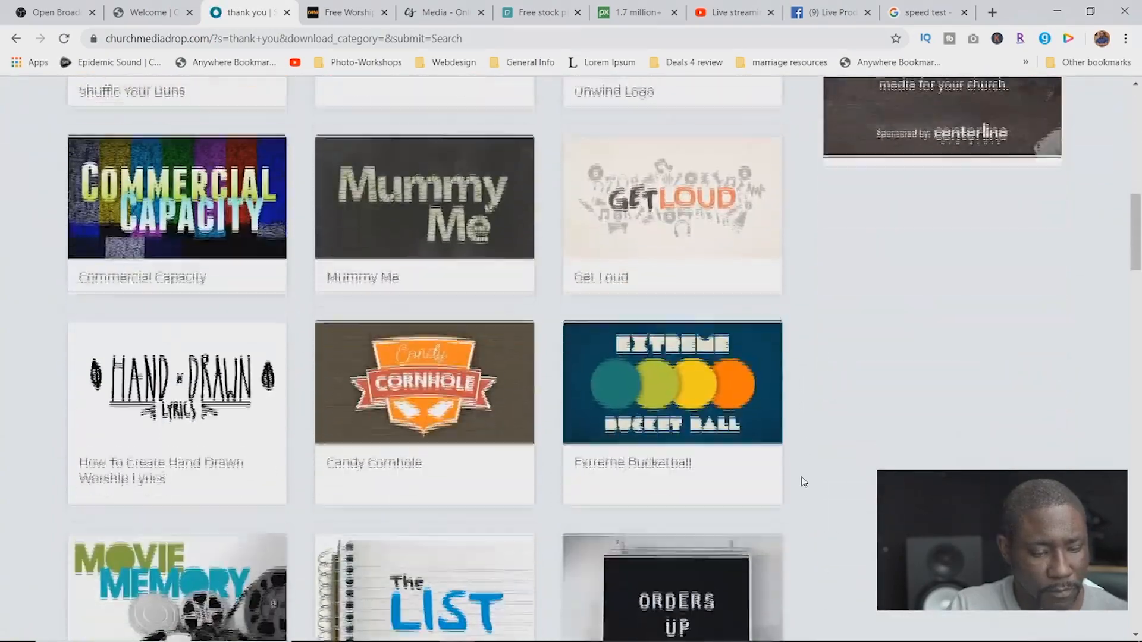
{"action": "scroll", "coordinate": [804, 482], "scroll_direction": "down", "scroll_amount": 9}
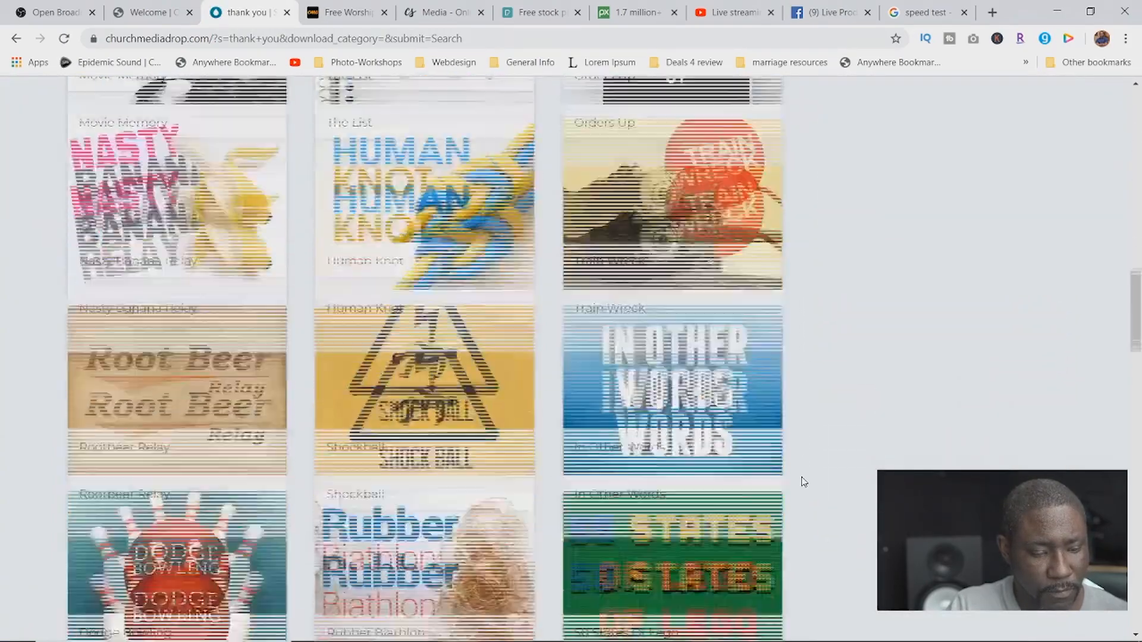
{"action": "scroll", "coordinate": [804, 482], "scroll_direction": "down", "scroll_amount": 6}
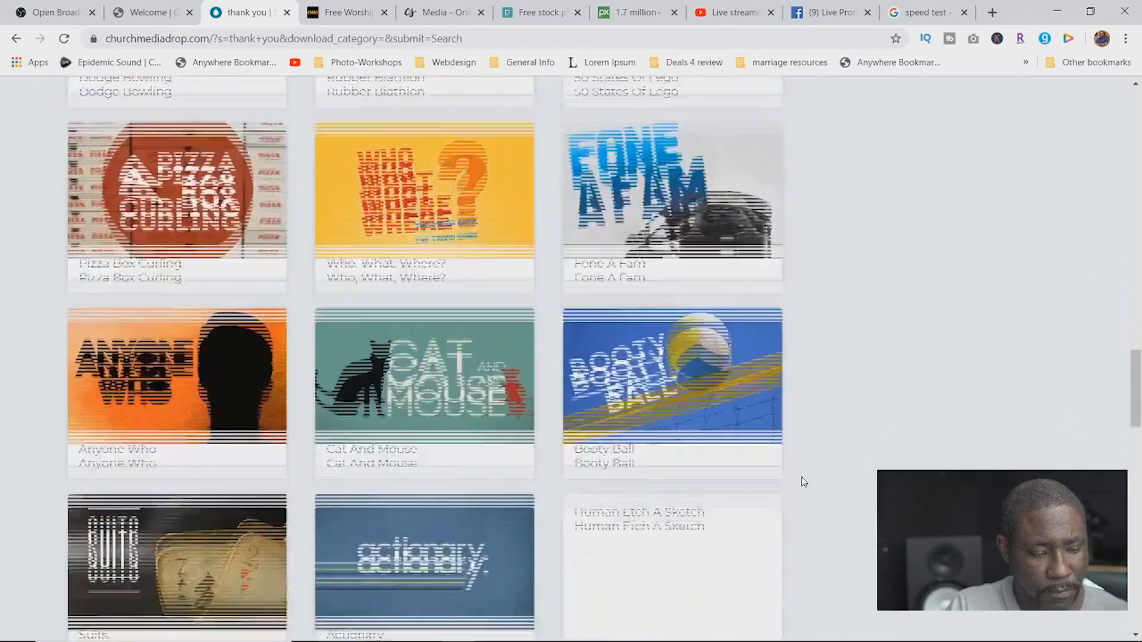
{"action": "scroll", "coordinate": [804, 481], "scroll_direction": "down", "scroll_amount": 13}
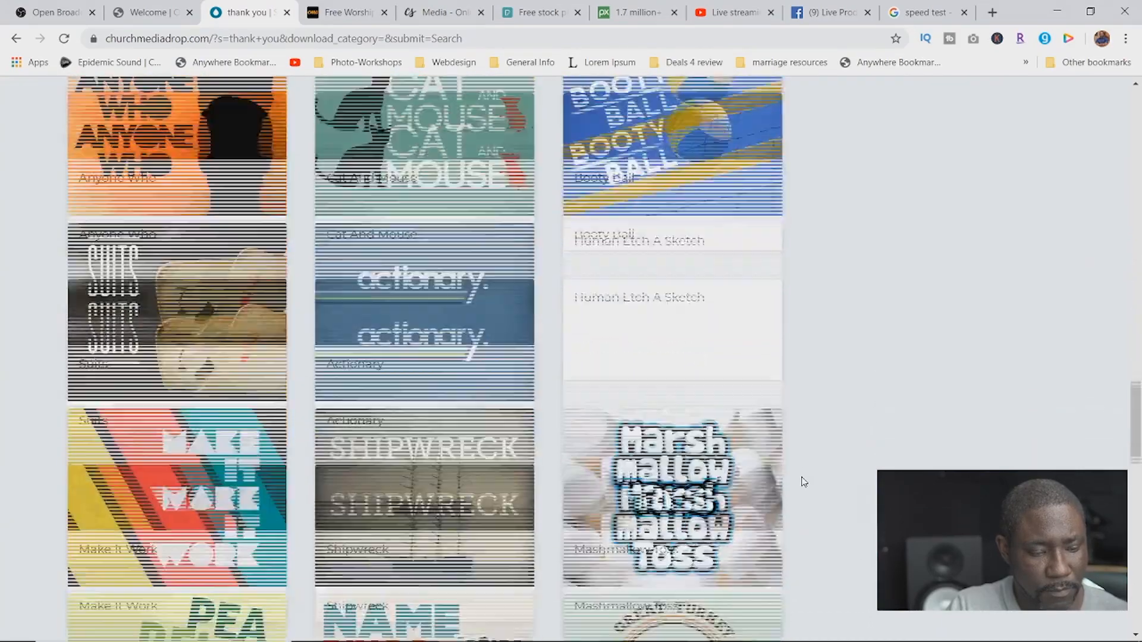
{"action": "scroll", "coordinate": [804, 482], "scroll_direction": "down", "scroll_amount": 8}
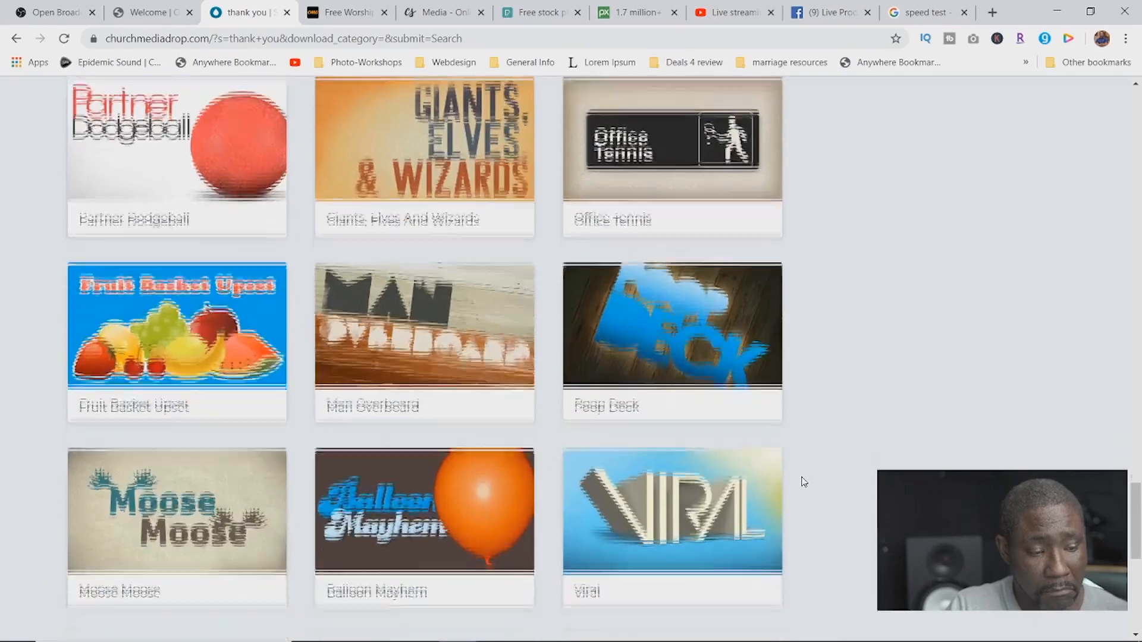
{"action": "scroll", "coordinate": [804, 481], "scroll_direction": "up", "scroll_amount": 7}
{"action": "scroll", "coordinate": [801, 482], "scroll_direction": "up", "scroll_amount": 20}
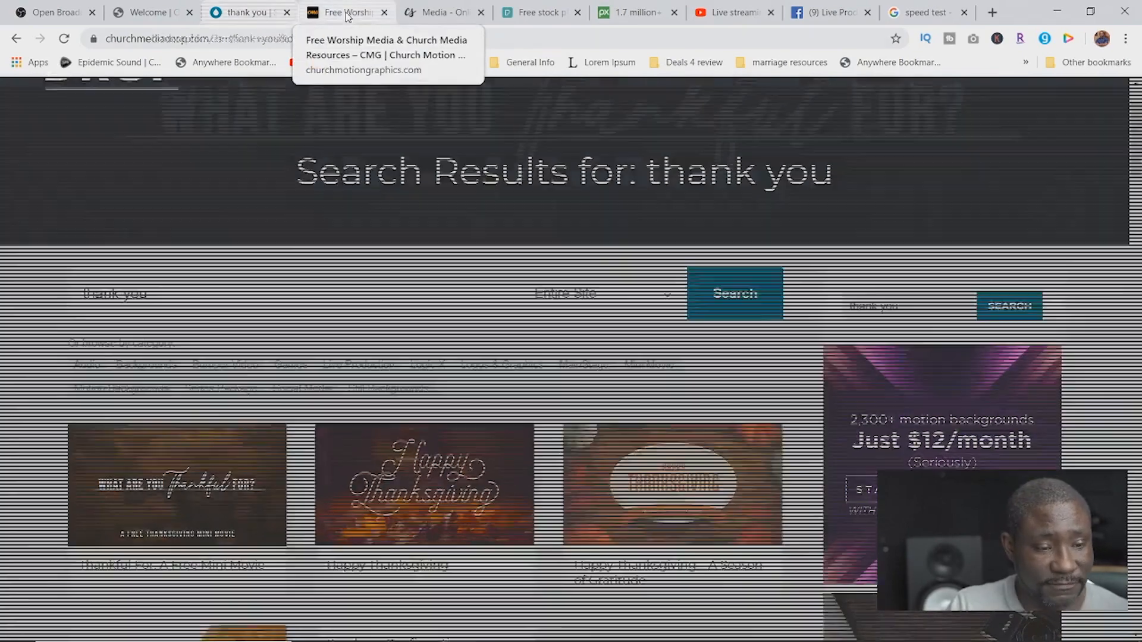
Step: Go to the Church Motion Graphics site, reload its Free page and review the free worship media sections
{"action": "left_click", "coordinate": [347, 13]}
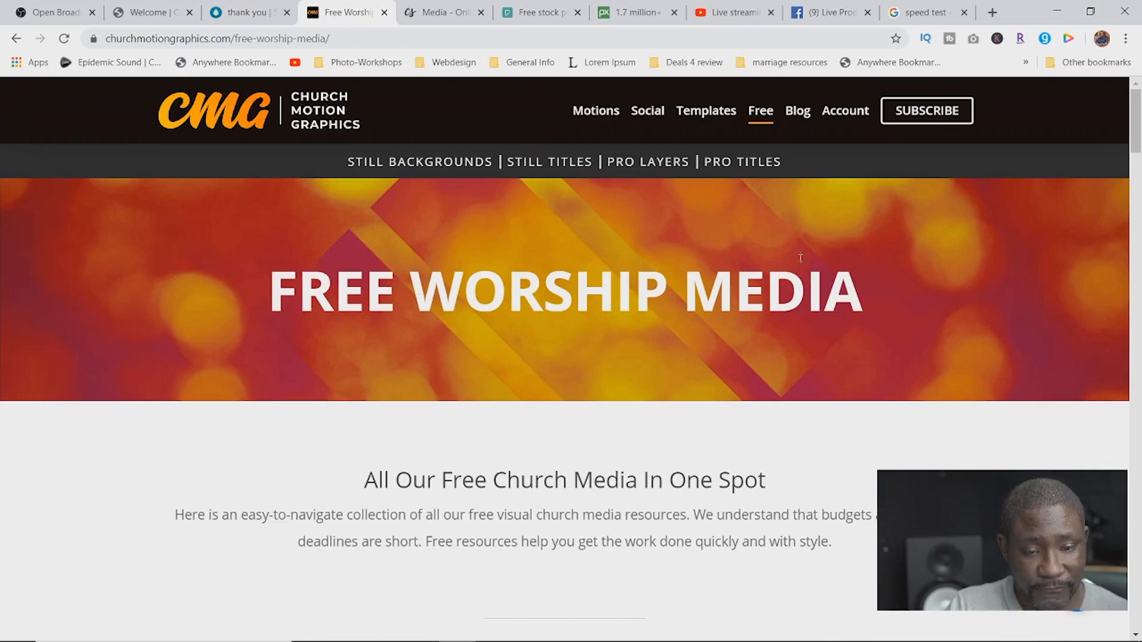
{"action": "scroll", "coordinate": [695, 370], "scroll_direction": "down", "scroll_amount": 2}
{"action": "scroll", "coordinate": [694, 370], "scroll_direction": "up", "scroll_amount": 2}
{"action": "scroll", "coordinate": [694, 370], "scroll_direction": "down", "scroll_amount": 3}
{"action": "scroll", "coordinate": [695, 369], "scroll_direction": "up", "scroll_amount": 3}
{"action": "left_click", "coordinate": [766, 117]}
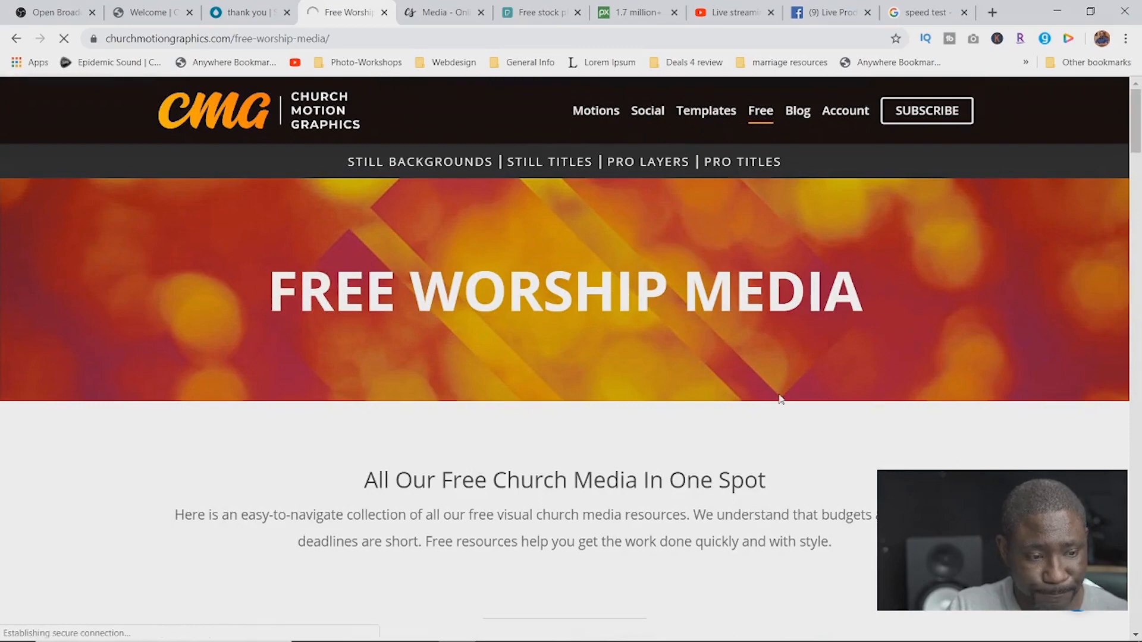
{"action": "scroll", "coordinate": [779, 398], "scroll_direction": "down", "scroll_amount": 8}
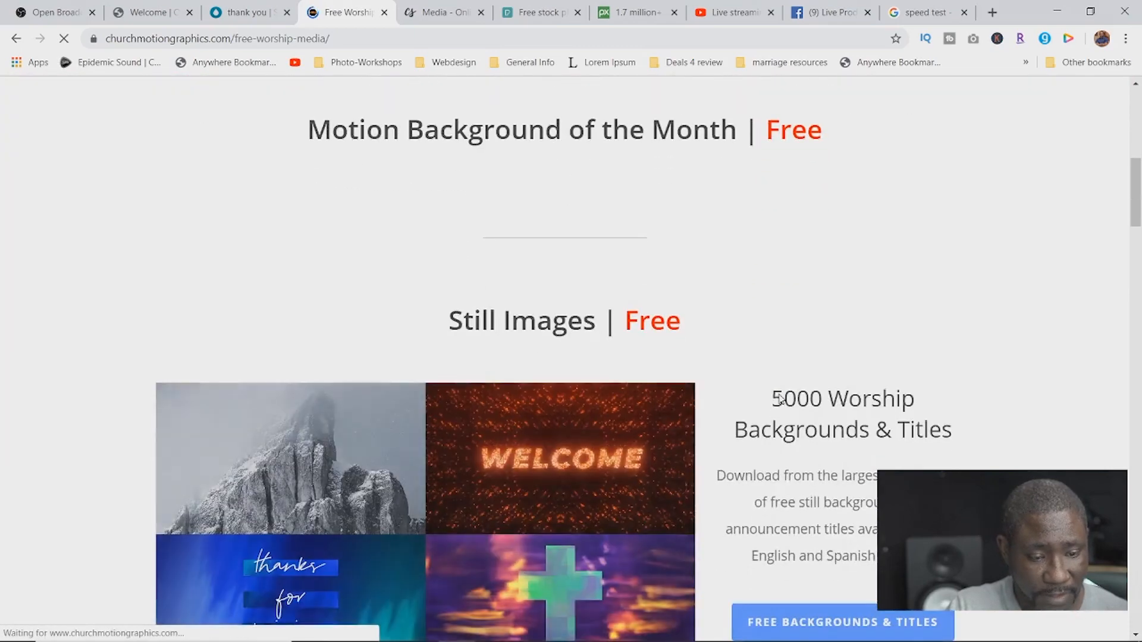
{"action": "scroll", "coordinate": [779, 396], "scroll_direction": "down", "scroll_amount": 5}
{"action": "scroll", "coordinate": [780, 398], "scroll_direction": "down", "scroll_amount": 2}
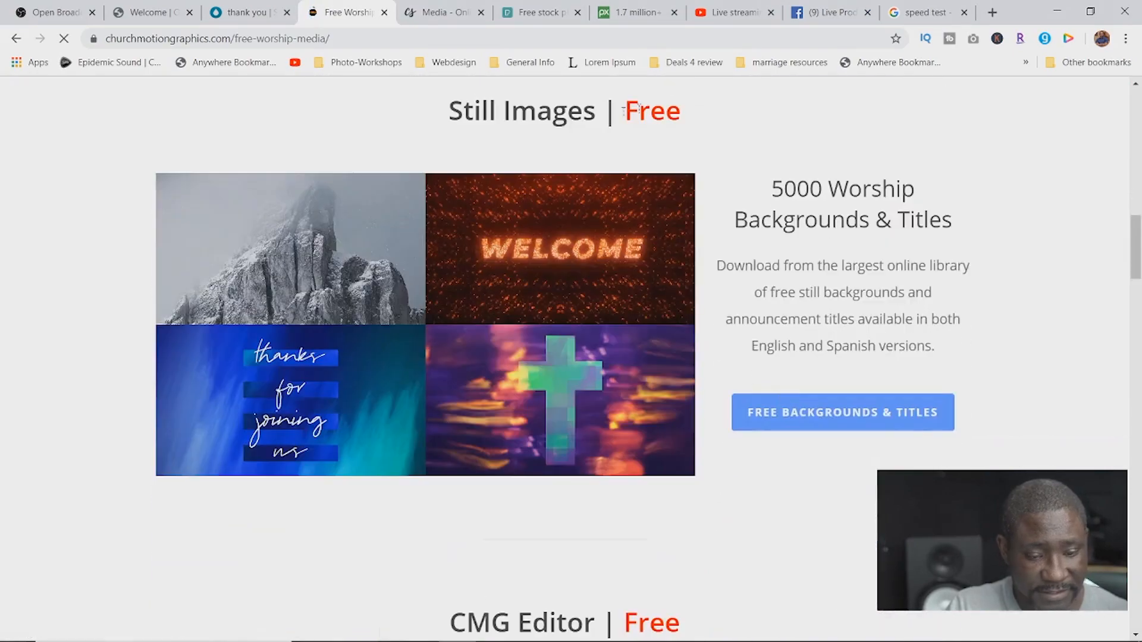
Step: Open the Free Backgrounds & Titles collection and browse the free still backgrounds
{"action": "left_click", "coordinate": [836, 427]}
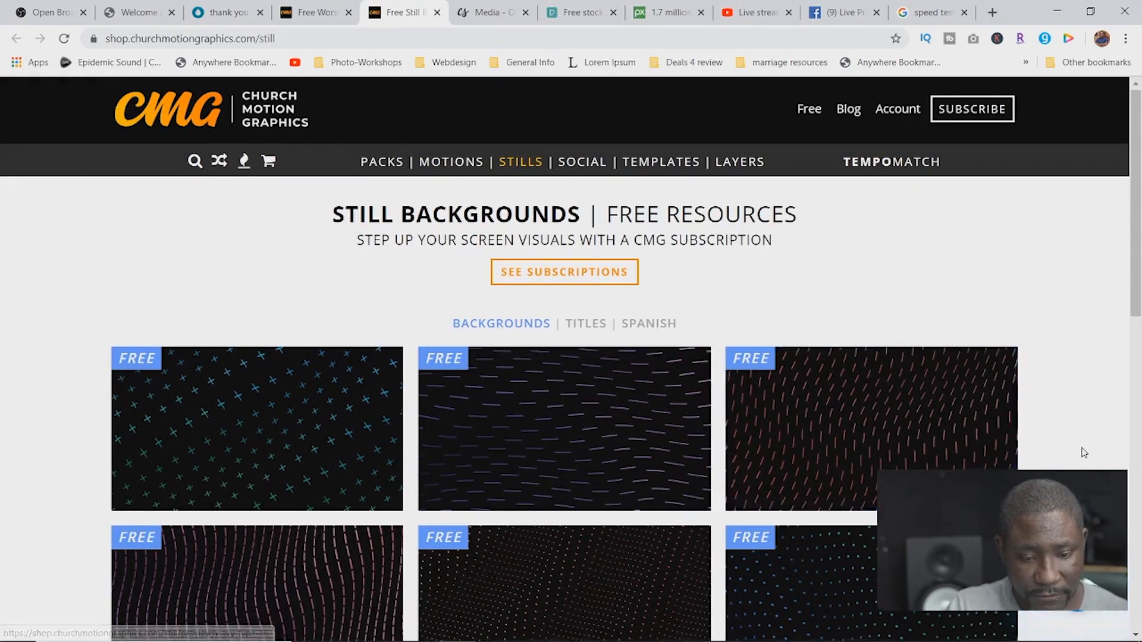
{"action": "scroll", "coordinate": [1083, 452], "scroll_direction": "down", "scroll_amount": 7}
{"action": "scroll", "coordinate": [1084, 453], "scroll_direction": "down", "scroll_amount": 10}
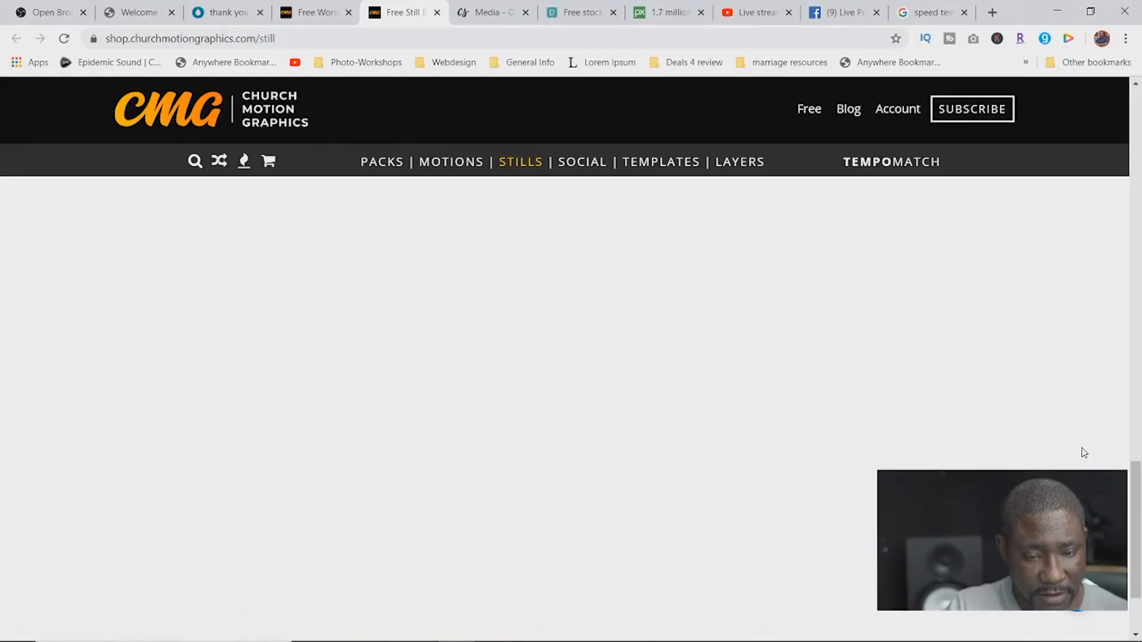
{"action": "scroll", "coordinate": [1083, 453], "scroll_direction": "up", "scroll_amount": 20}
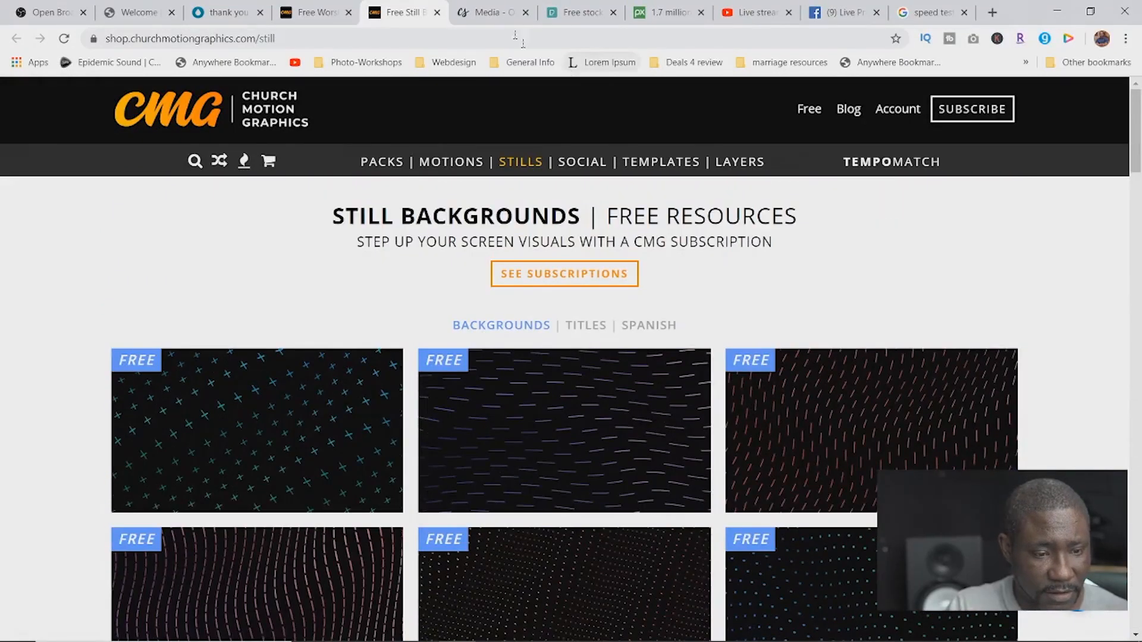
Step: Examine the free media and video categories on the CreationSwap home page, then return to the Online Giving media page
{"action": "left_click", "coordinate": [488, 11]}
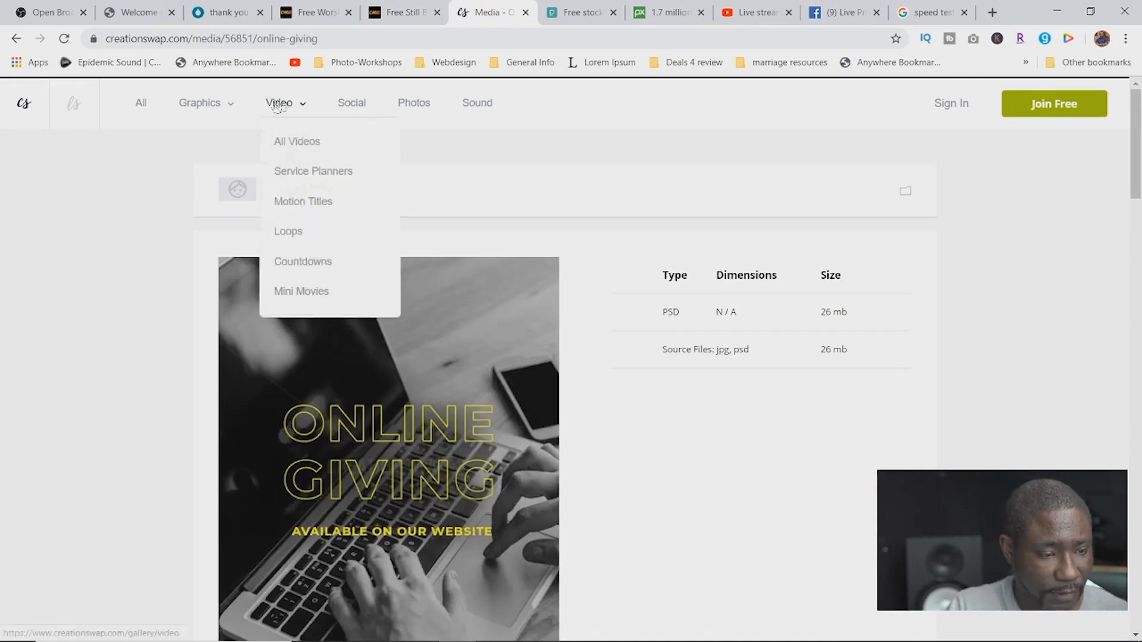
{"action": "left_click", "coordinate": [24, 104]}
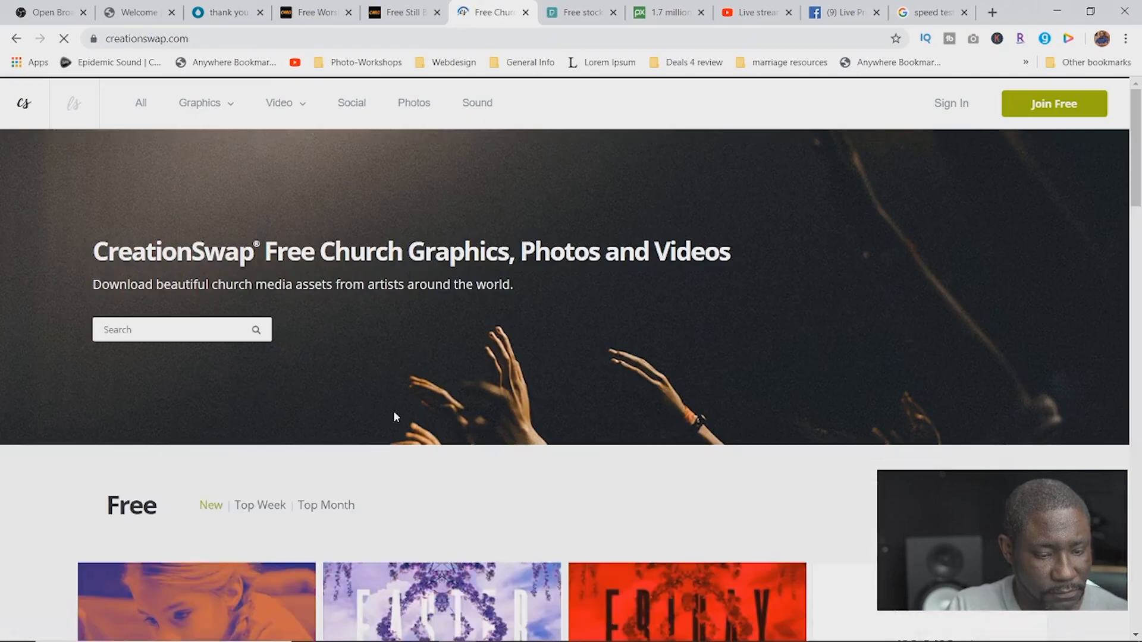
{"action": "scroll", "coordinate": [395, 393], "scroll_direction": "down", "scroll_amount": 5}
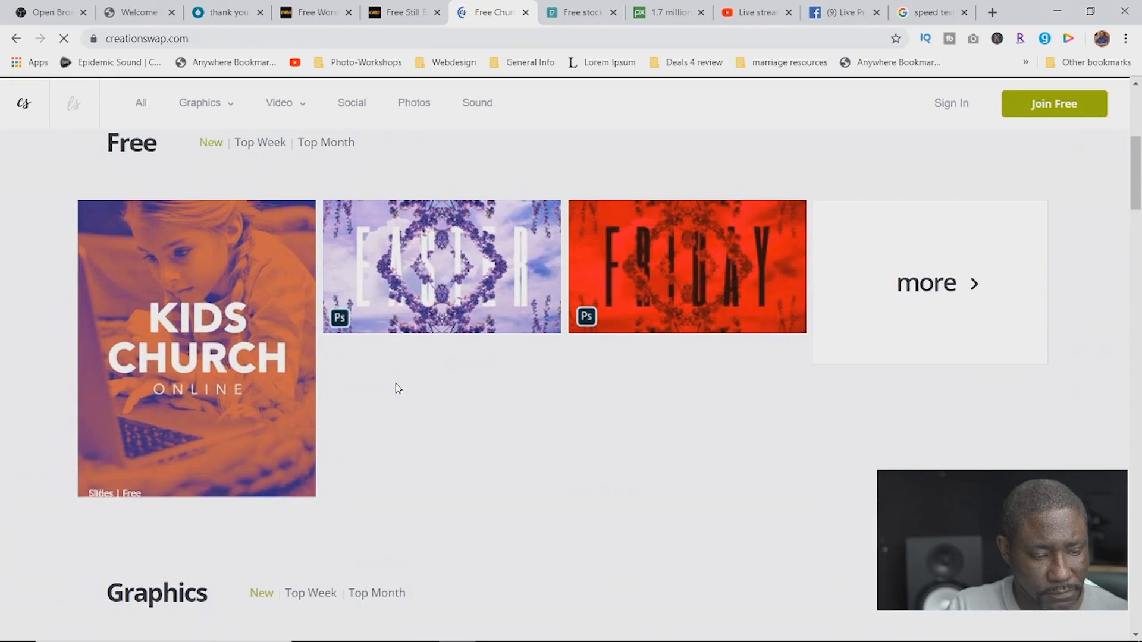
{"action": "scroll", "coordinate": [397, 387], "scroll_direction": "down", "scroll_amount": 8}
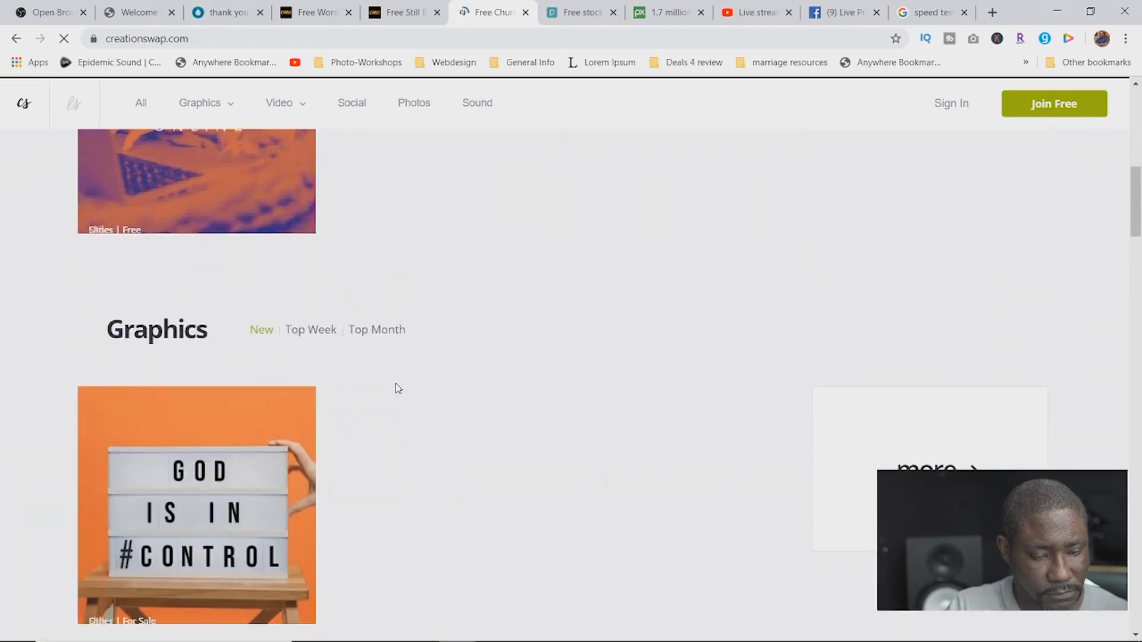
{"action": "scroll", "coordinate": [398, 388], "scroll_direction": "up", "scroll_amount": 15}
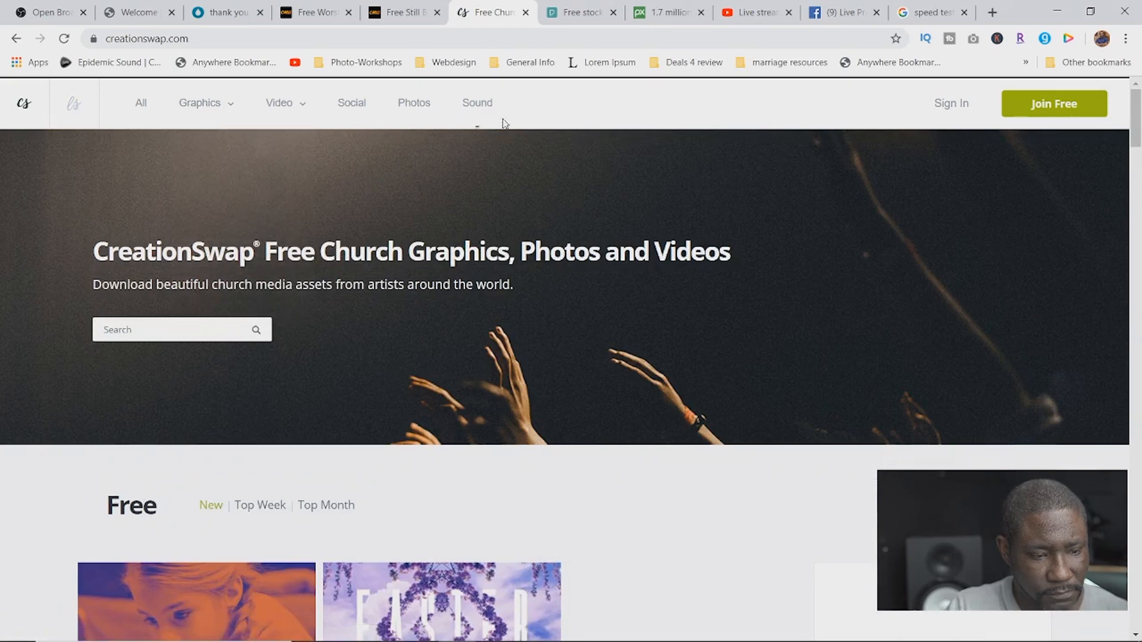
{"action": "mouse_move", "coordinate": [294, 107]}
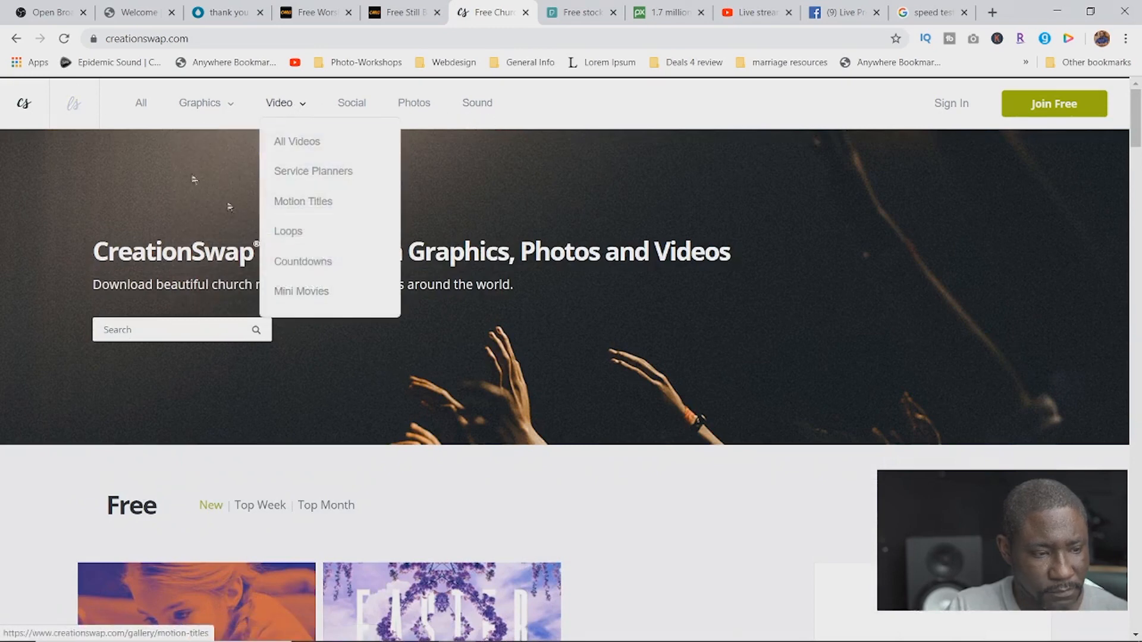
{"action": "left_click", "coordinate": [17, 39]}
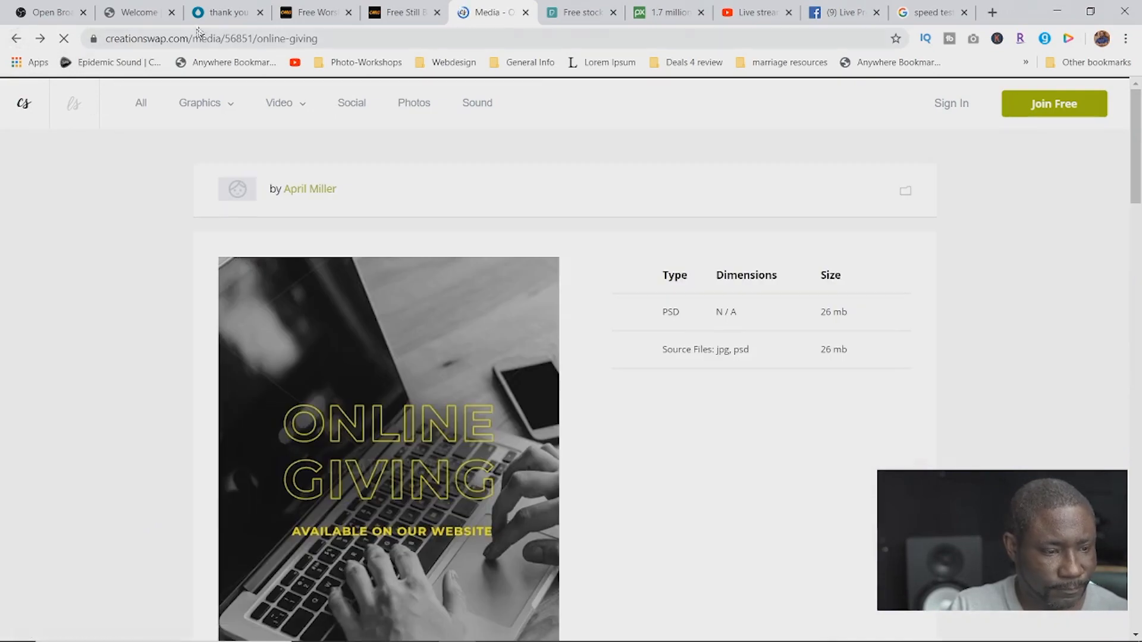
Step: Close the OBS download thank-you page and return to the Church Media Drop search results
{"action": "left_click", "coordinate": [311, 12]}
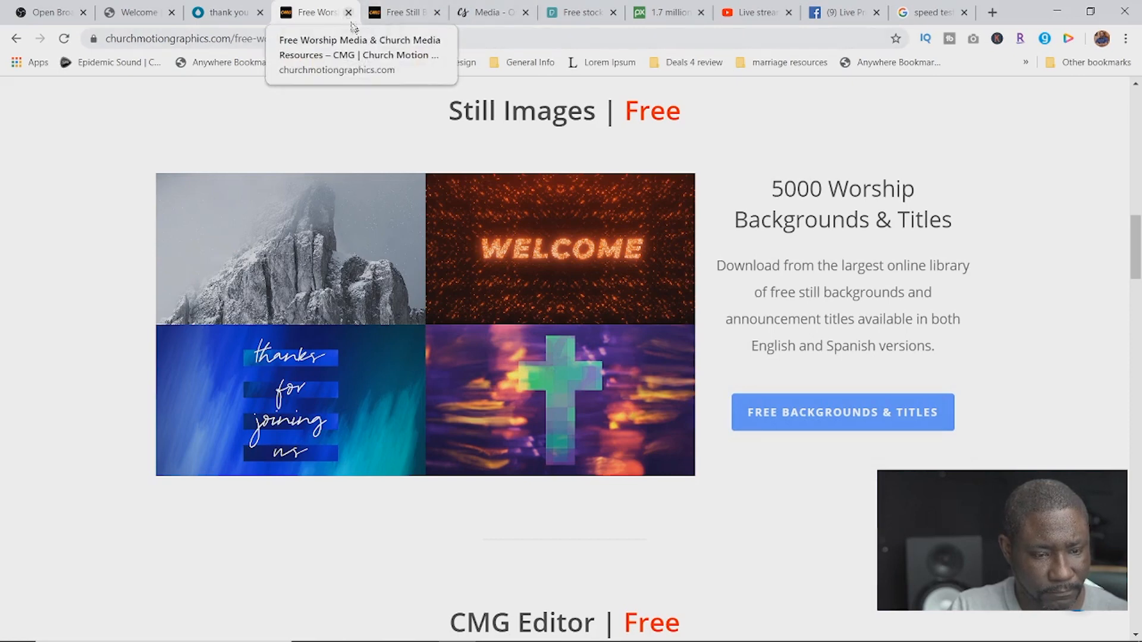
{"action": "left_click", "coordinate": [156, 12]}
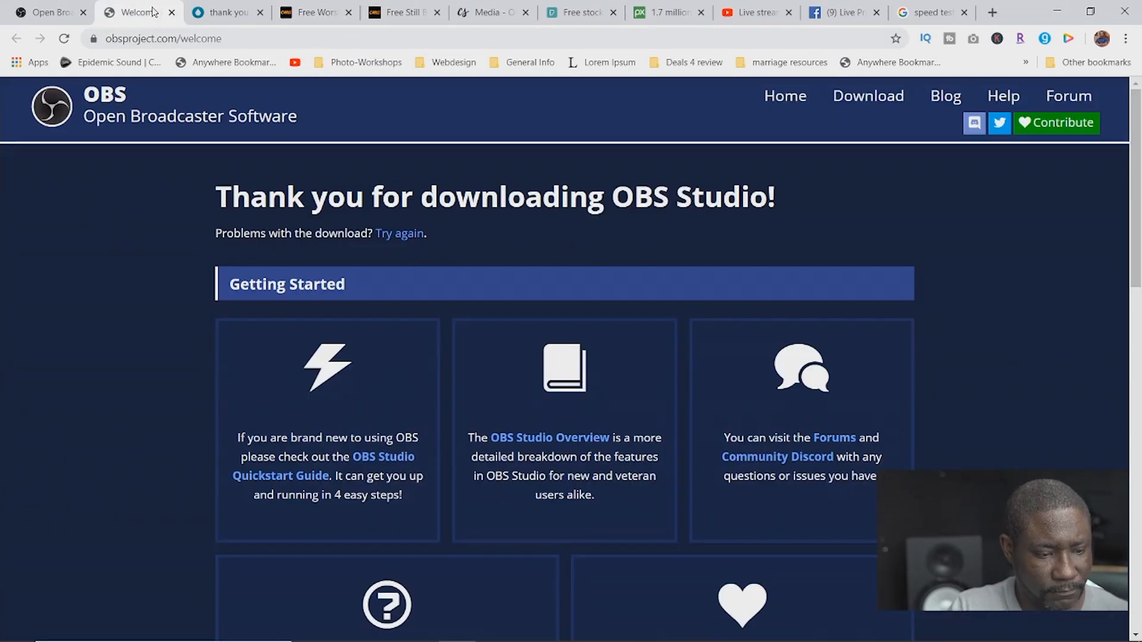
{"action": "left_click", "coordinate": [172, 13]}
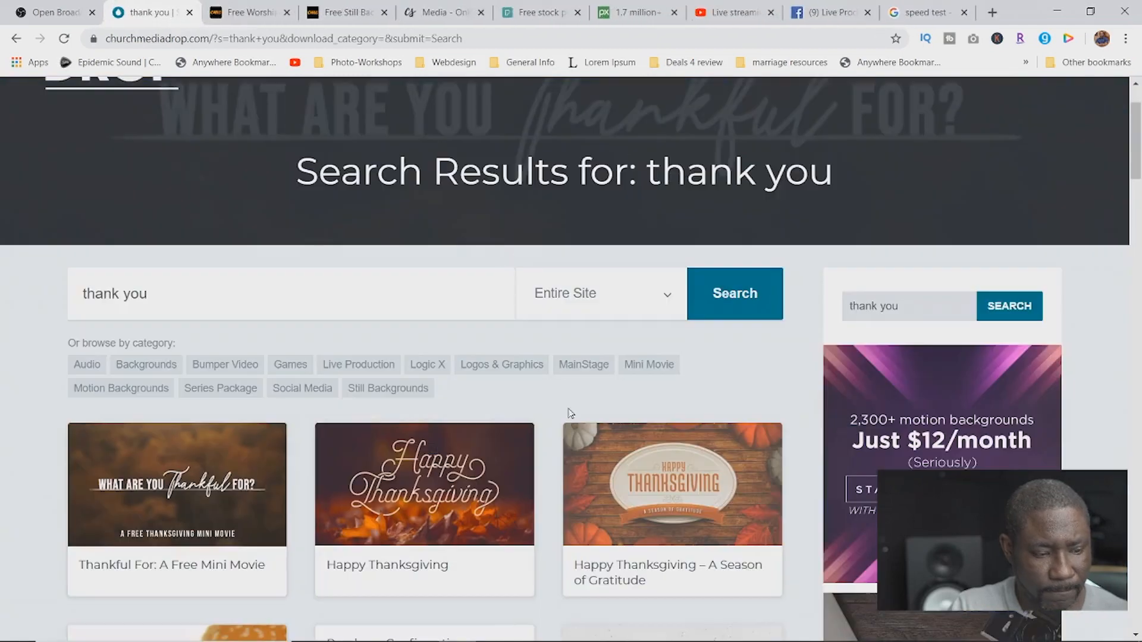
Step: Leave the browser media pages and switch to OBS Studio, selecting the Intro scene
{"action": "scroll", "coordinate": [568, 410], "scroll_direction": "up", "scroll_amount": 2}
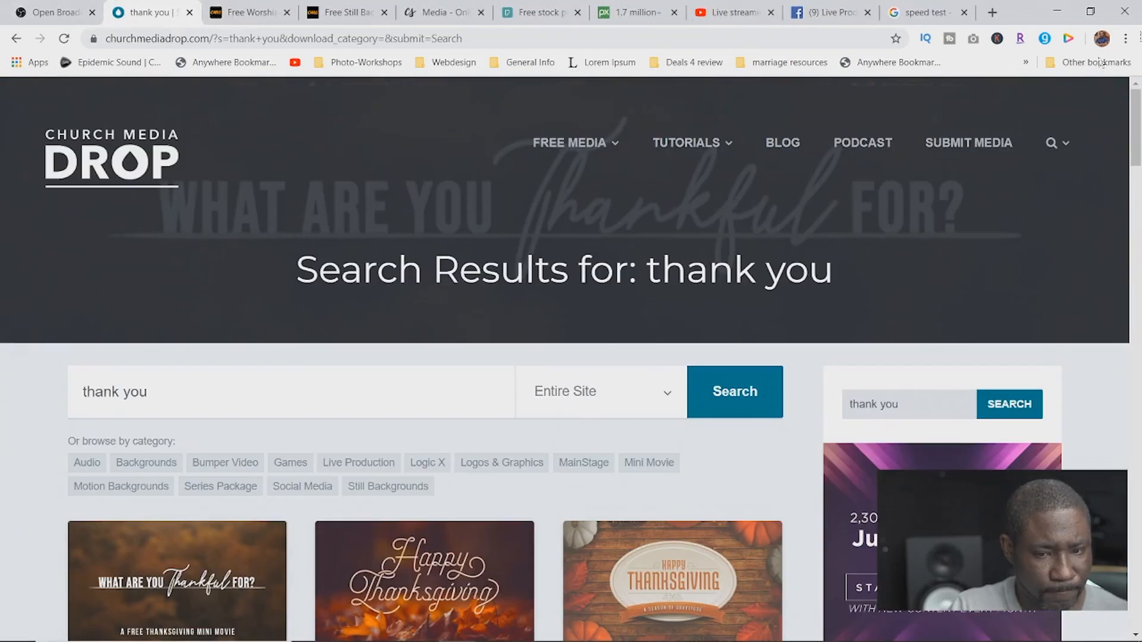
{"action": "left_click", "coordinate": [83, 10]}
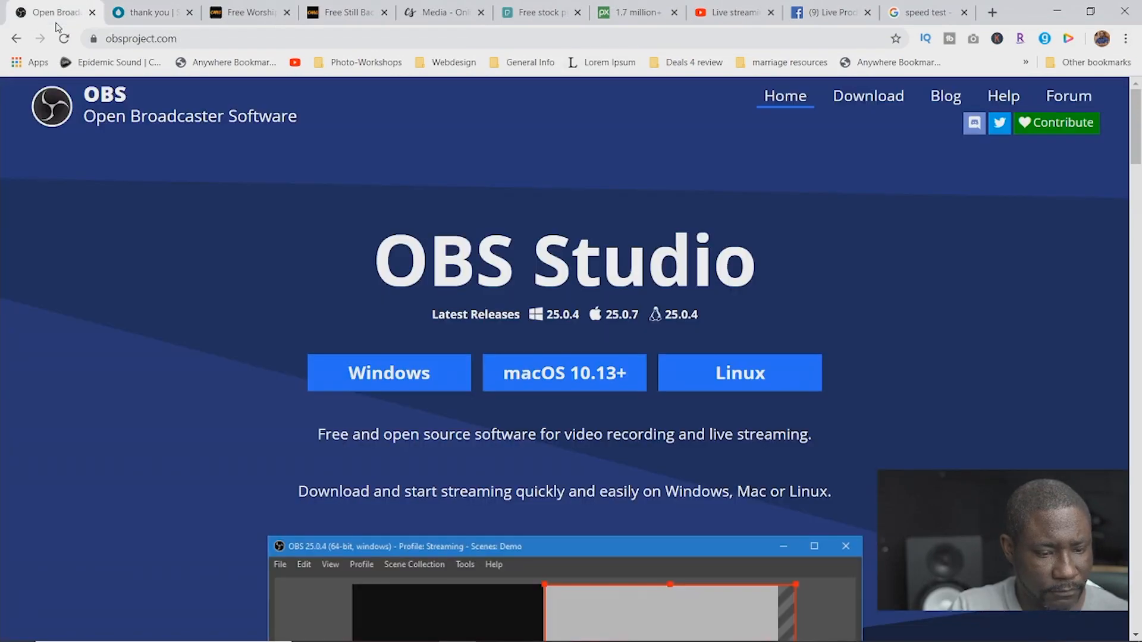
{"action": "left_click", "coordinate": [1056, 12]}
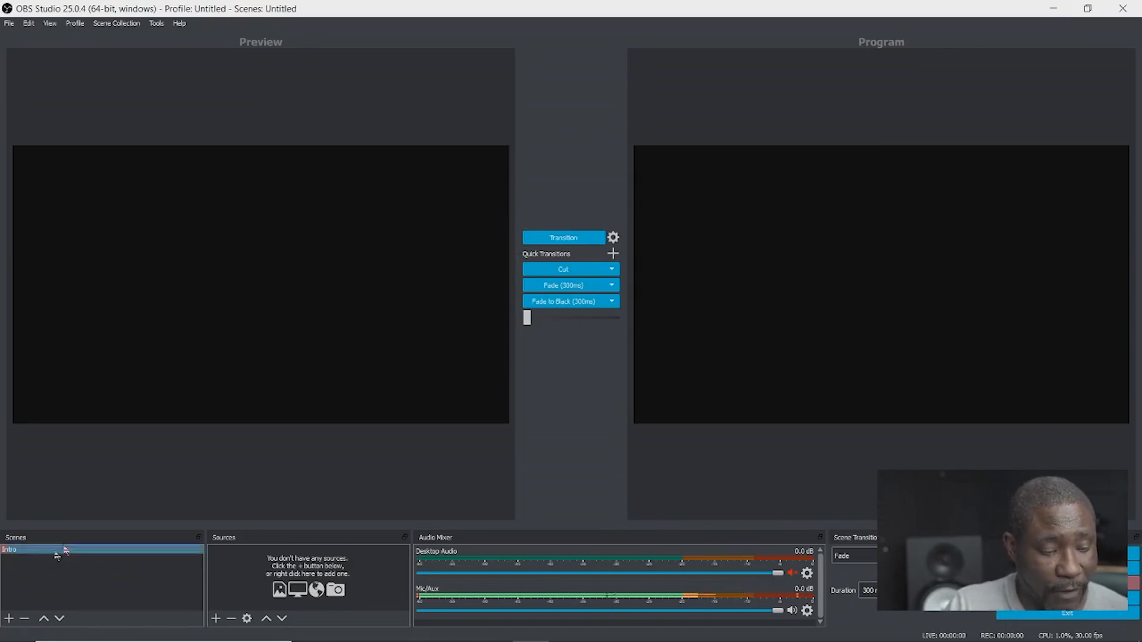
{"action": "left_click", "coordinate": [183, 550]}
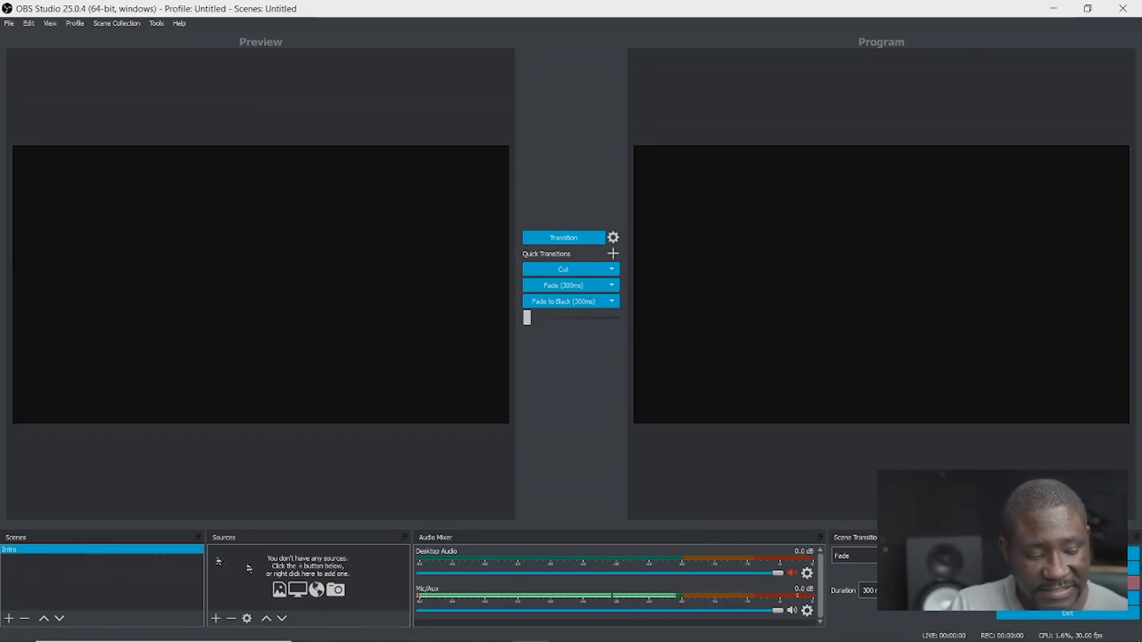
Step: Add a new Media Source named "Media - Welcome" to the Intro scene
{"action": "left_click", "coordinate": [215, 621]}
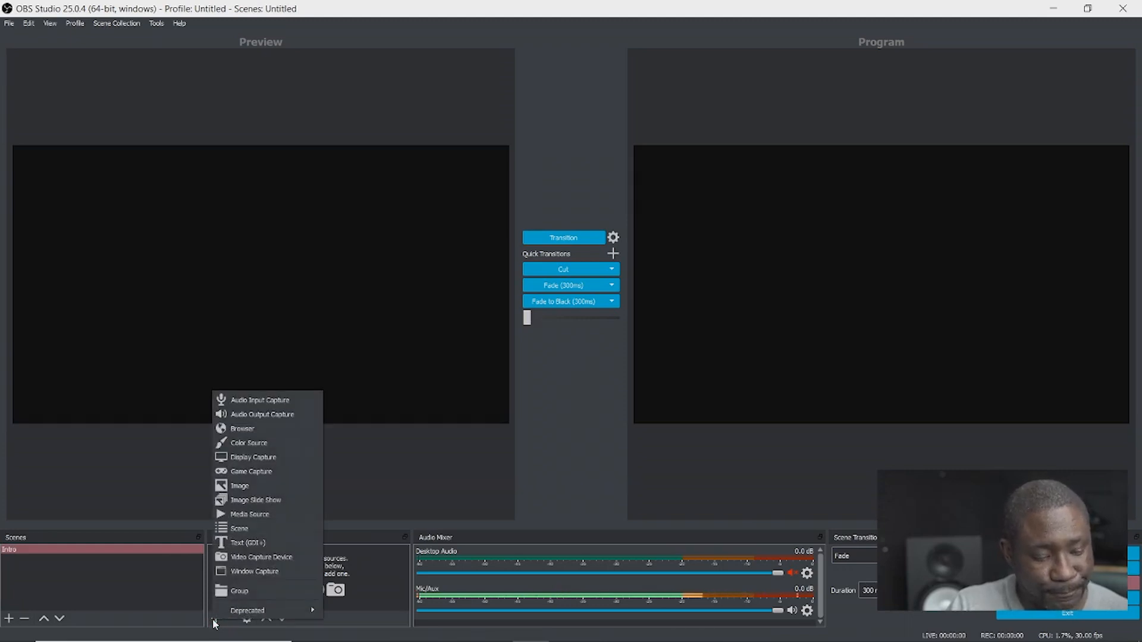
{"action": "left_click", "coordinate": [263, 515]}
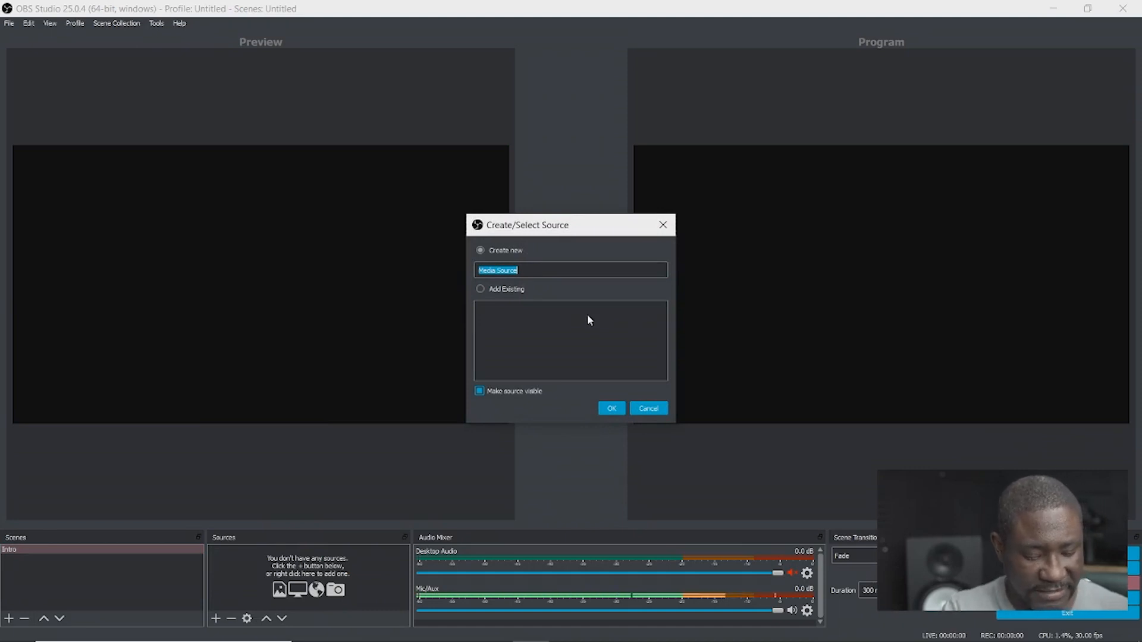
{"action": "type", "text": "Med"}
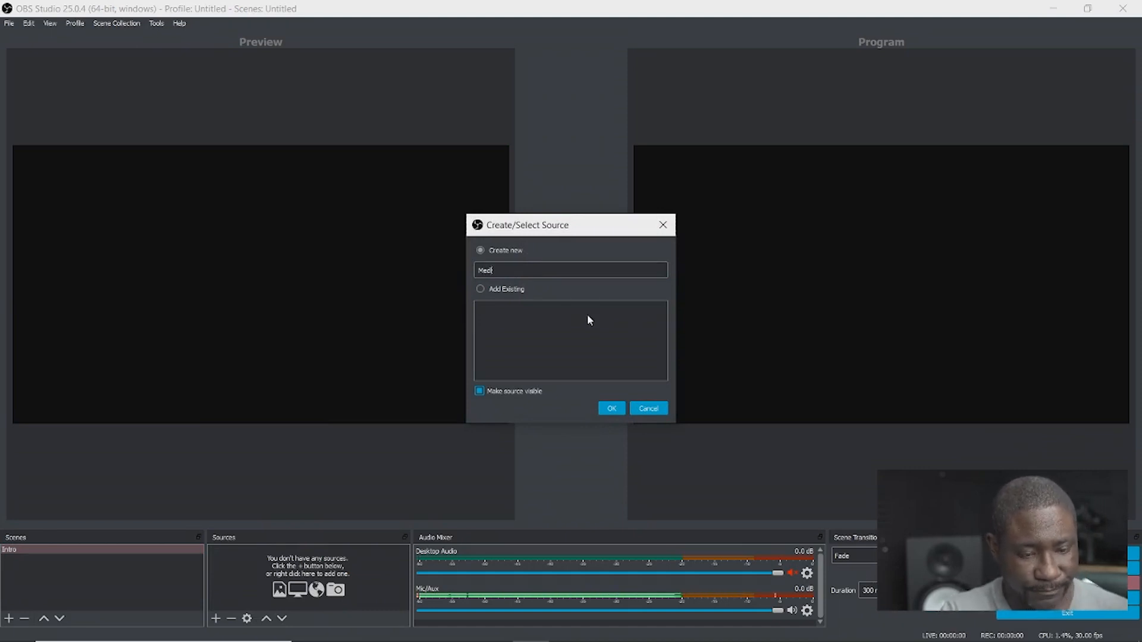
{"action": "type", "text": "ia -"}
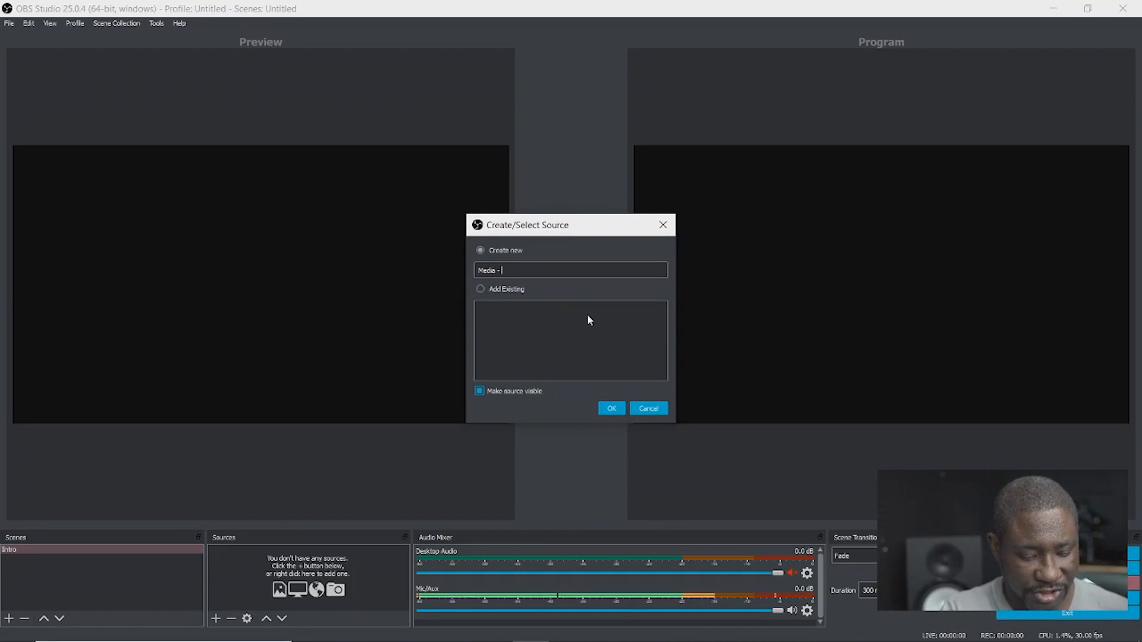
{"action": "type", "text": " Intro"}
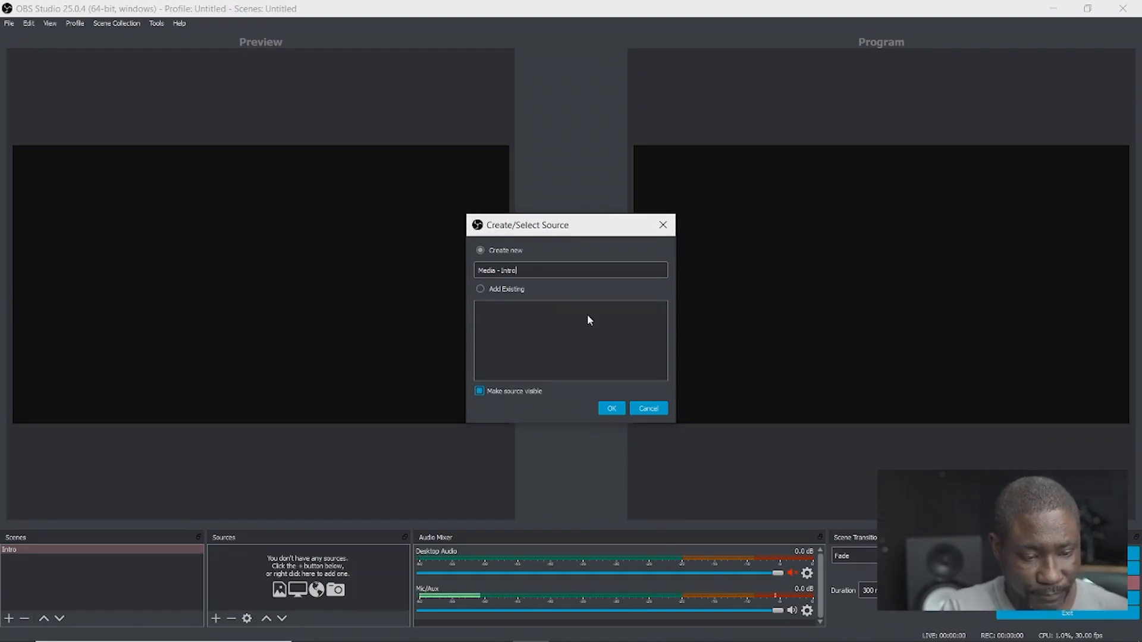
{"action": "key", "text": "BackSpace"}
{"action": "key", "text": "BackSpace"}
{"action": "key", "text": "BackSpace"}
{"action": "type", "text": "Welcome"}
{"action": "left_click", "coordinate": [613, 410]}
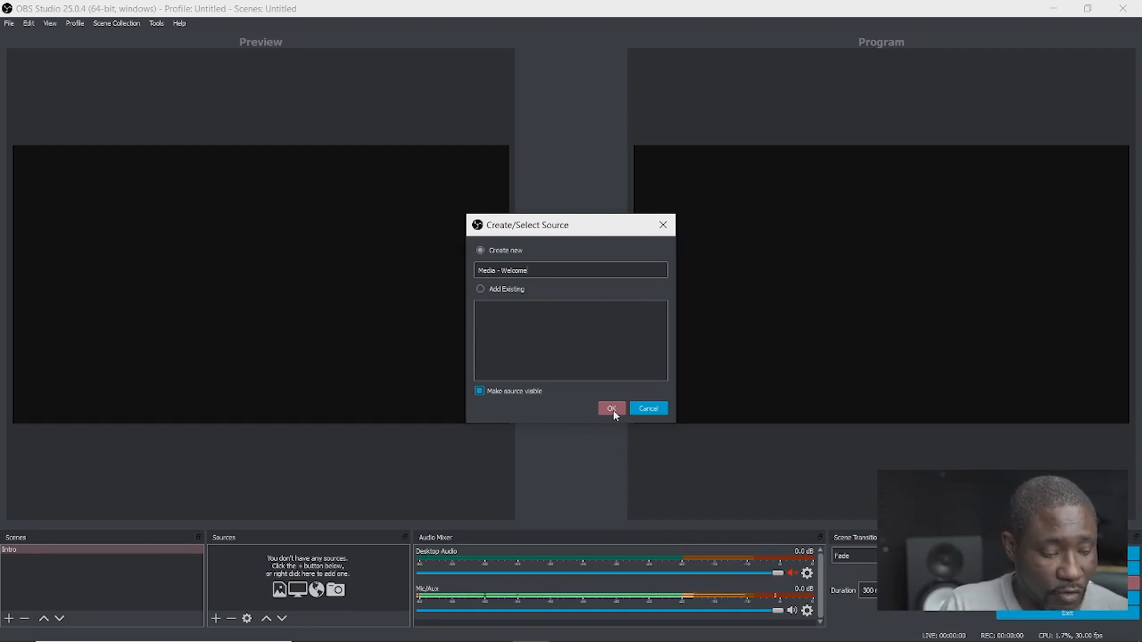
{"action": "left_click", "coordinate": [611, 408]}
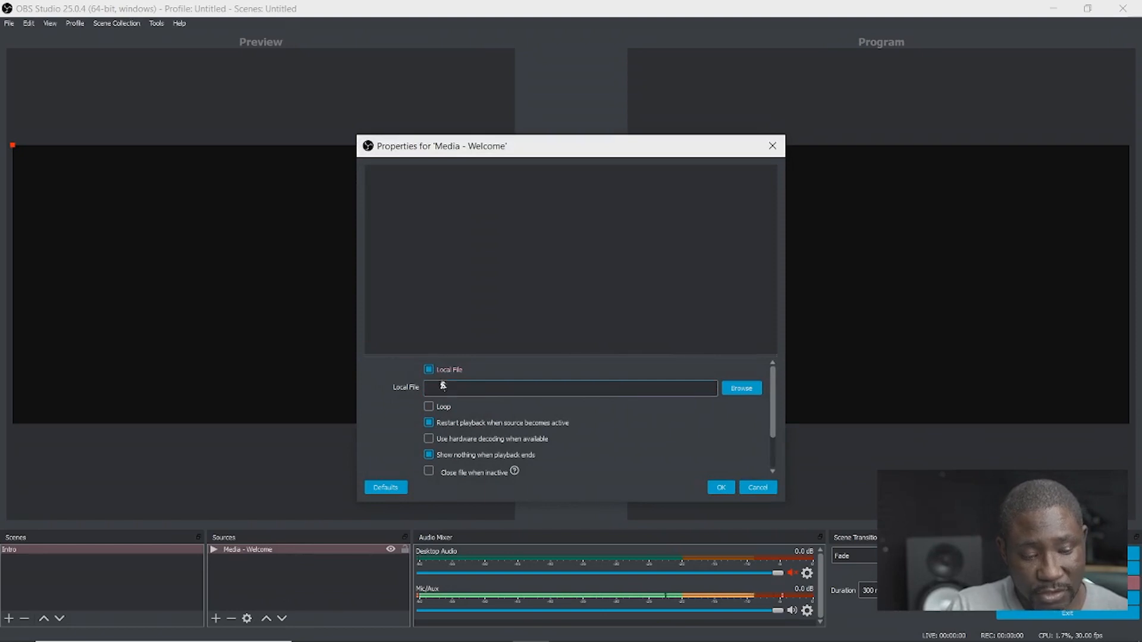
Step: Load Welcome-May-God-Bless-Dark-Bkgrnd.mp4 from the Desktop Stream-assets folder into the media source, with looping enabled
{"action": "left_click", "coordinate": [743, 391]}
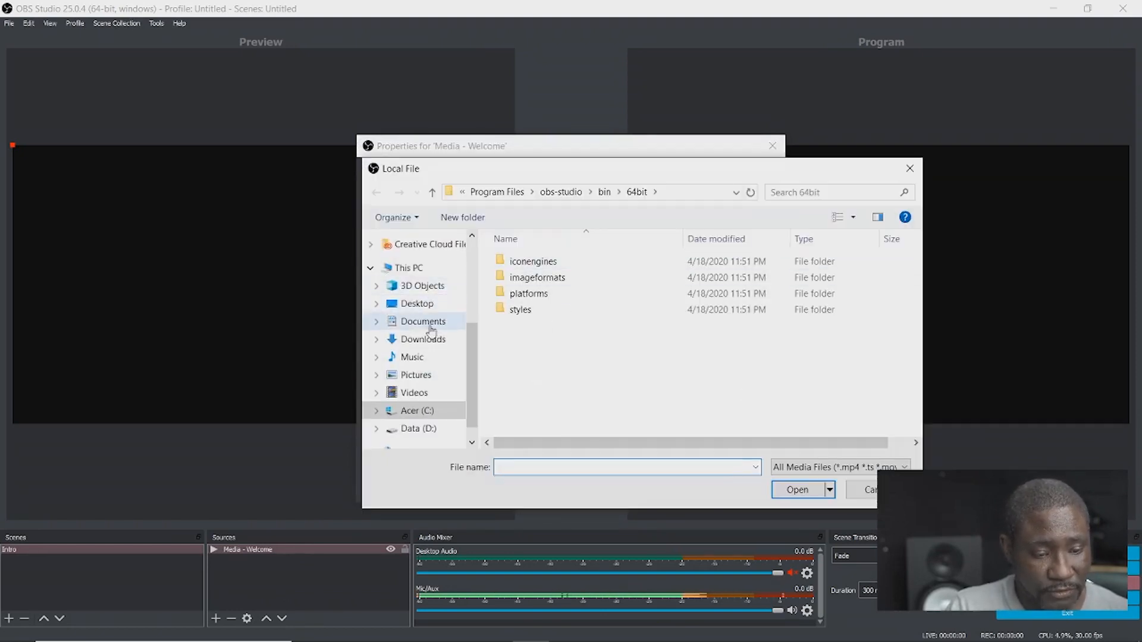
{"action": "scroll", "coordinate": [427, 360], "scroll_direction": "down", "scroll_amount": 1}
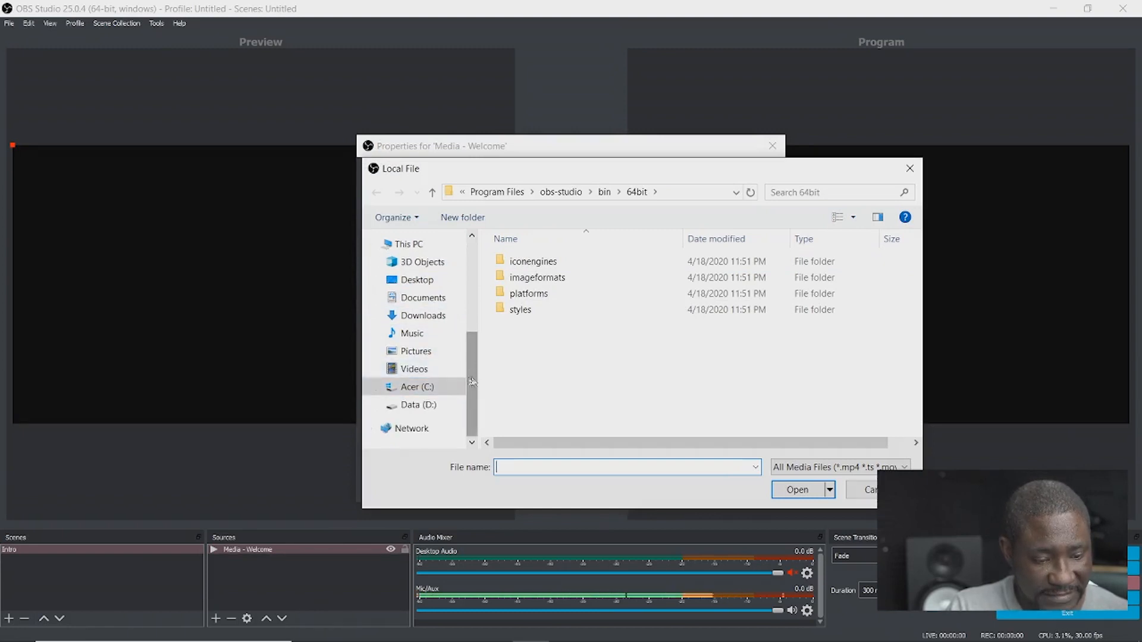
{"action": "left_click", "coordinate": [412, 285]}
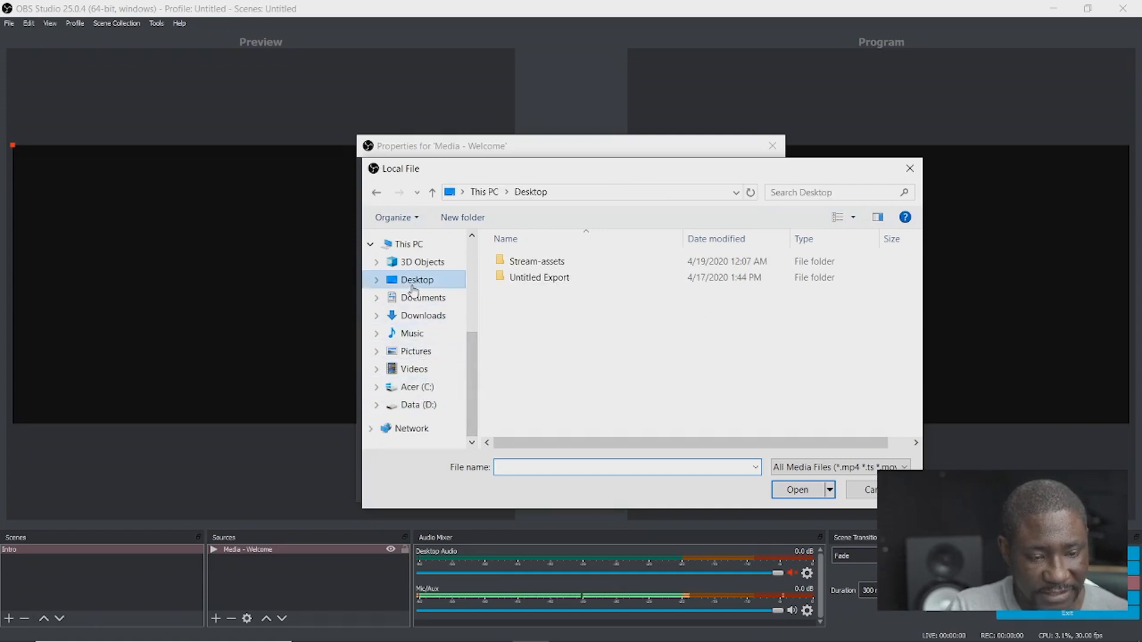
{"action": "double_click", "coordinate": [528, 264]}
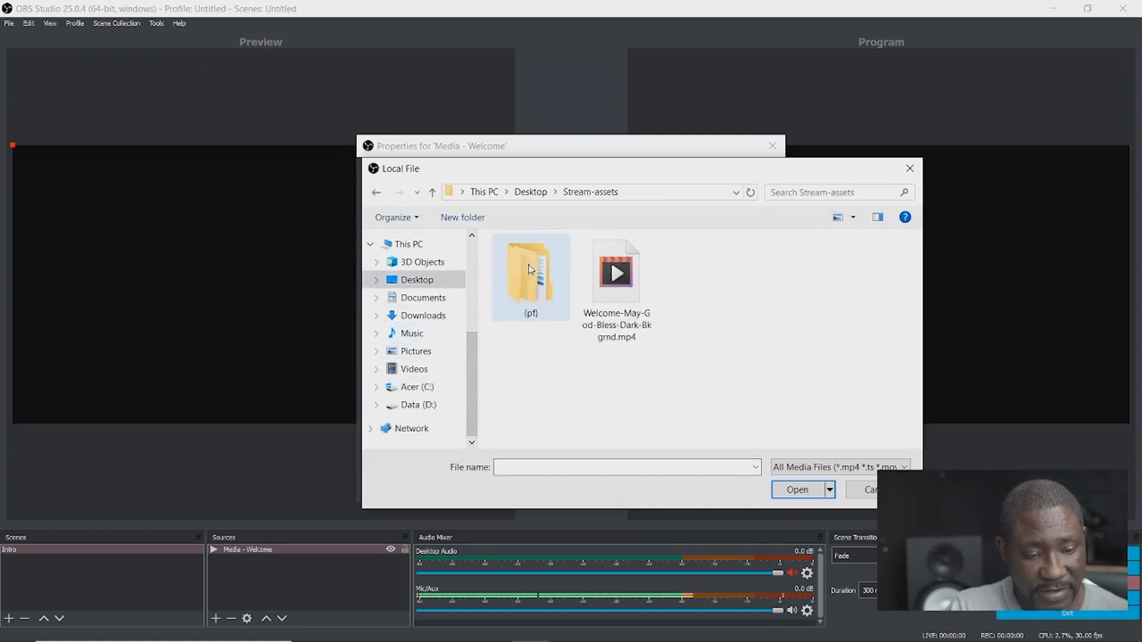
{"action": "left_click", "coordinate": [645, 289]}
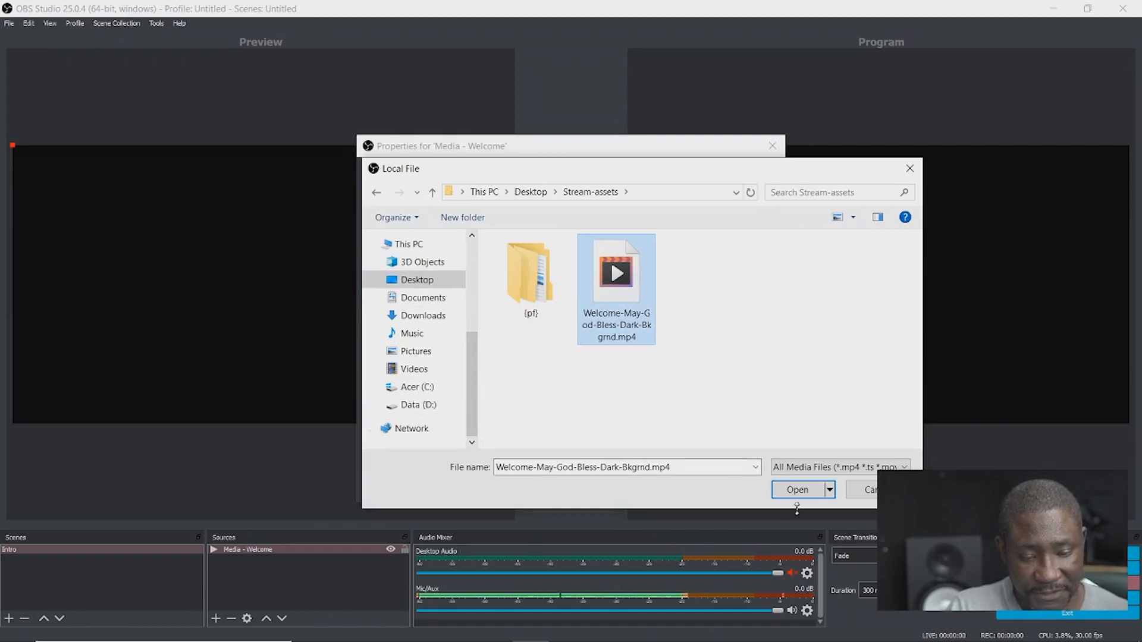
{"action": "left_click", "coordinate": [798, 490]}
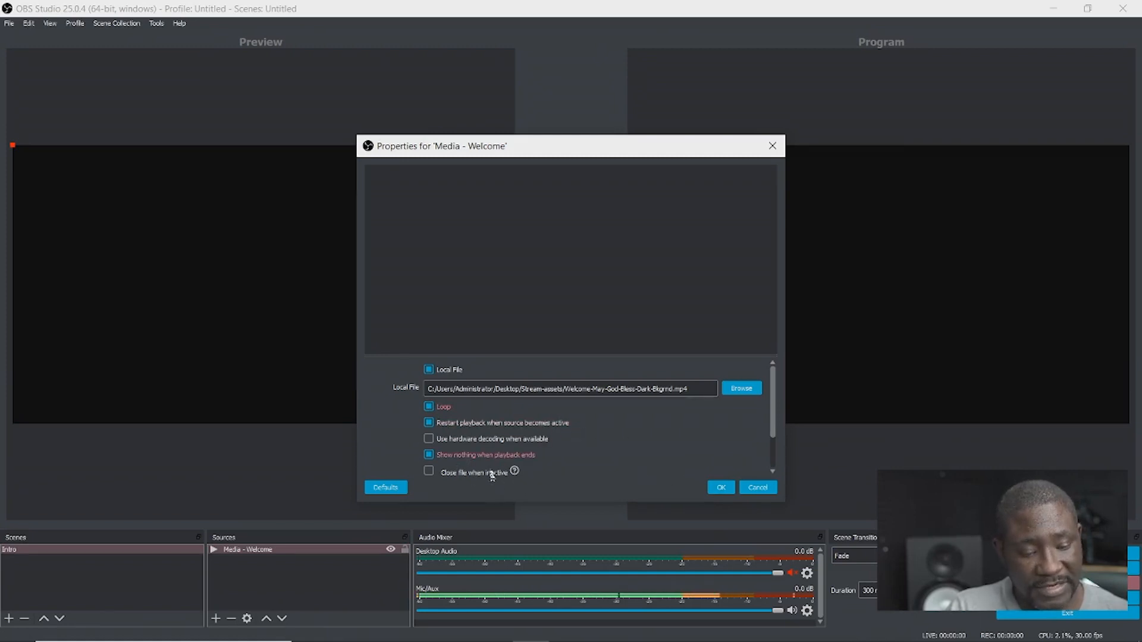
{"action": "left_click", "coordinate": [722, 488]}
Step: Transition the Intro scene with its welcome video from Preview to Program
{"action": "left_click", "coordinate": [267, 551]}
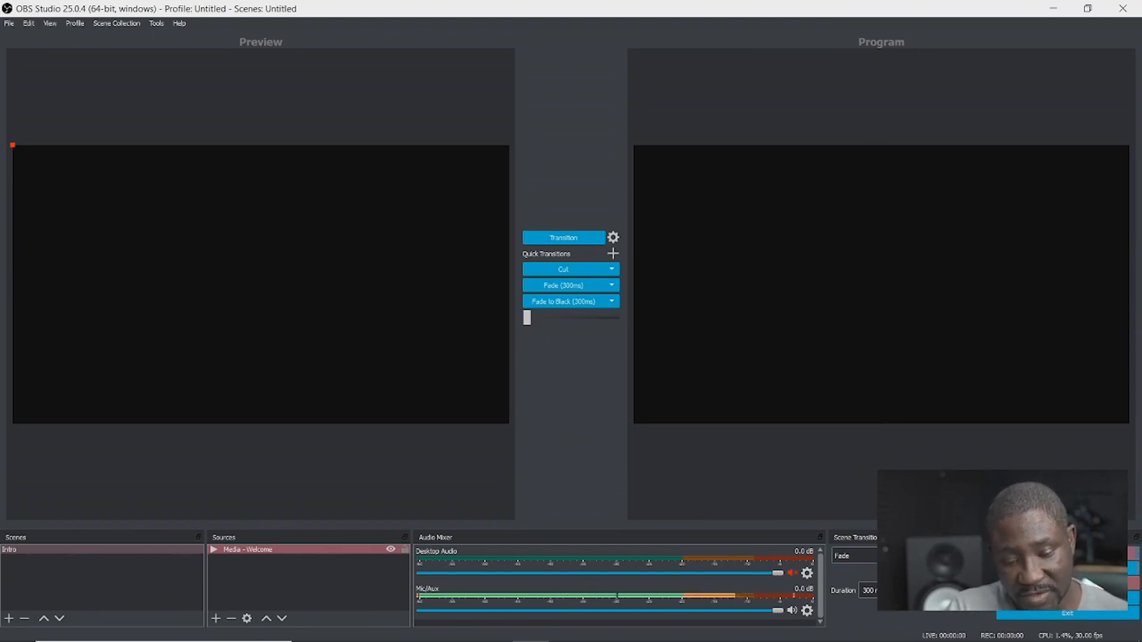
{"action": "left_click", "coordinate": [567, 245]}
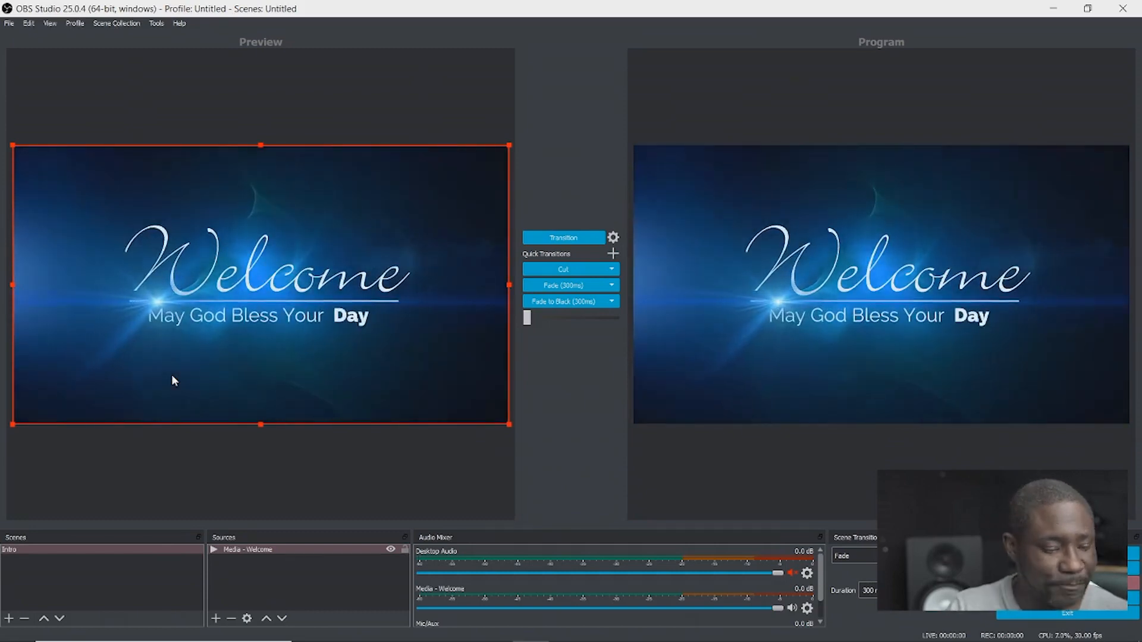
Step: Add a new Text (GDI+) source named "Text - Service starts" to the Intro scene
{"action": "left_click", "coordinate": [215, 619]}
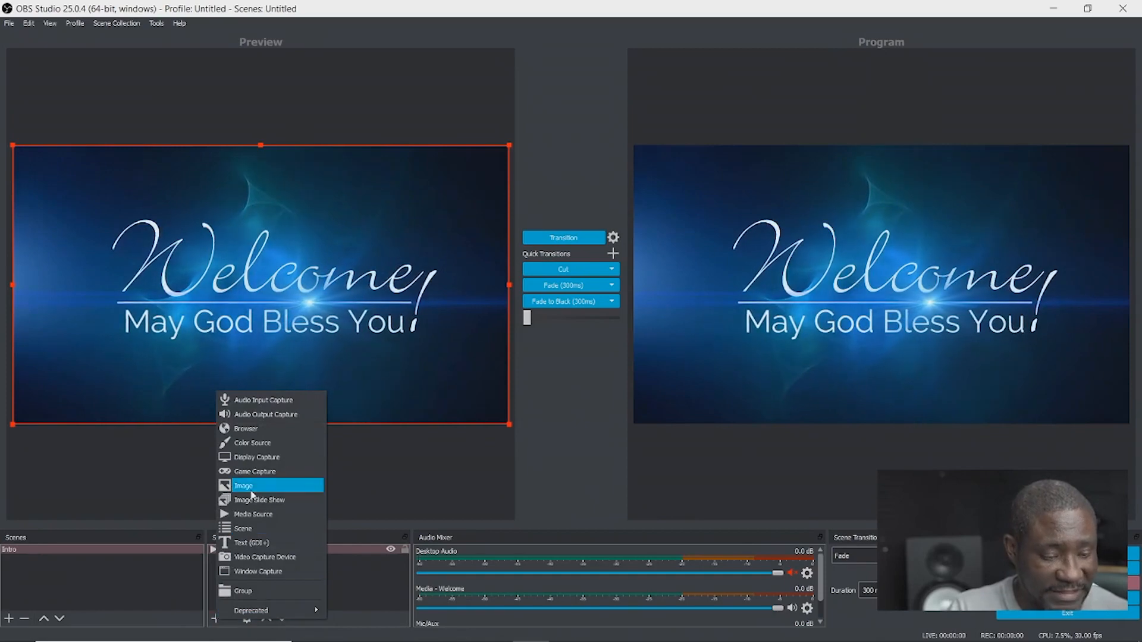
{"action": "left_click", "coordinate": [257, 544]}
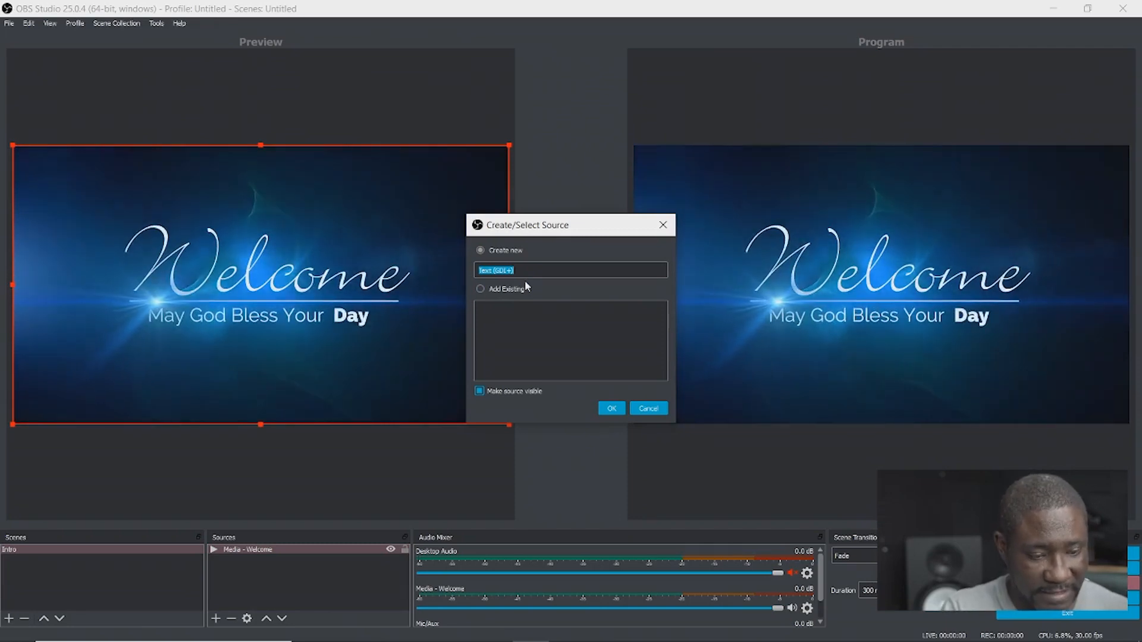
{"action": "key", "text": "BackSpace"}
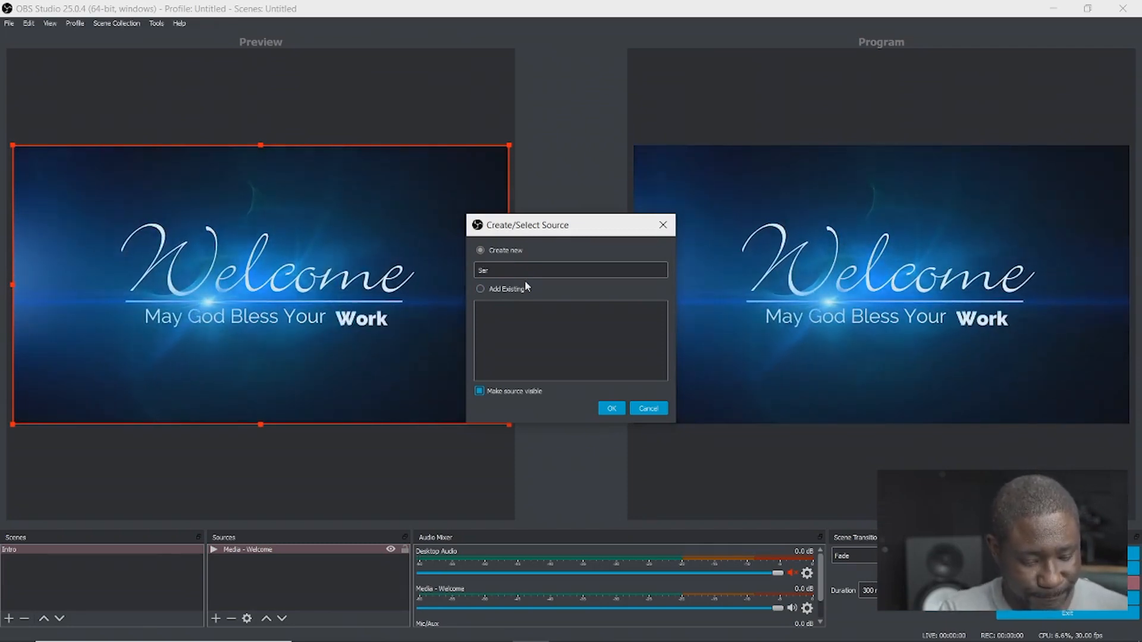
{"action": "type", "text": "Te"}
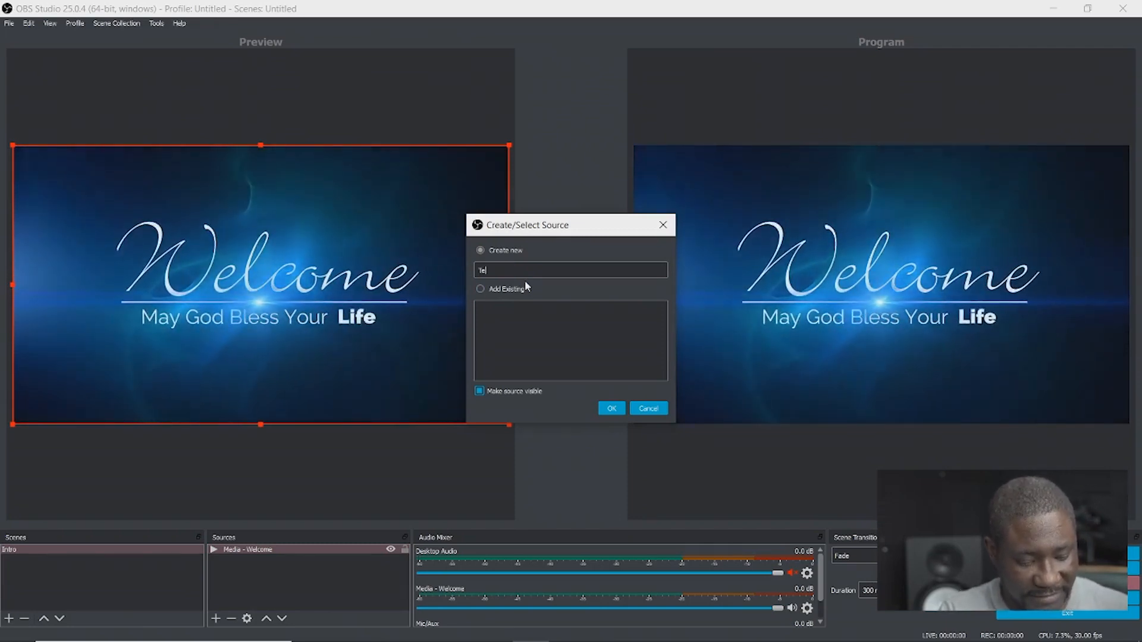
{"action": "type", "text": "xt -"}
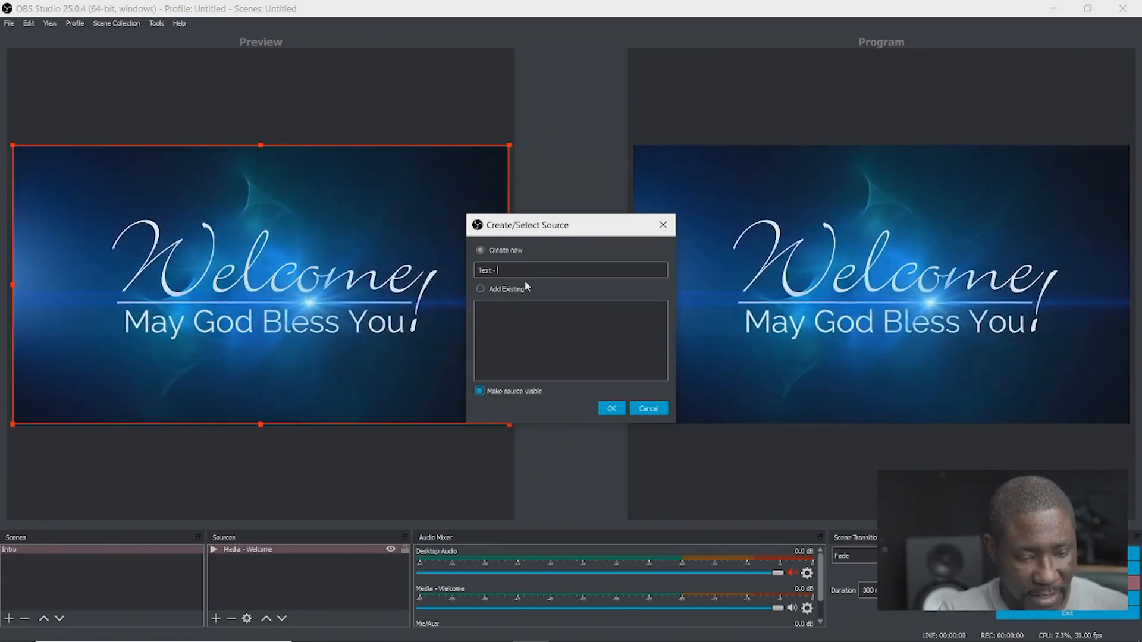
{"action": "type", "text": " Service "}
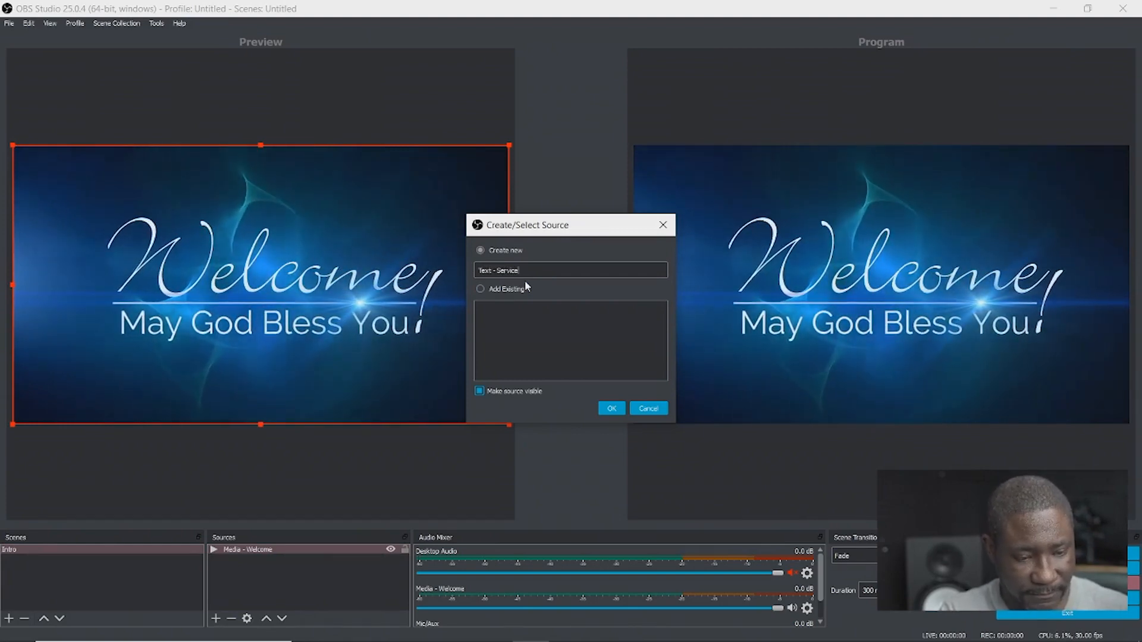
{"action": "type", "text": "start"}
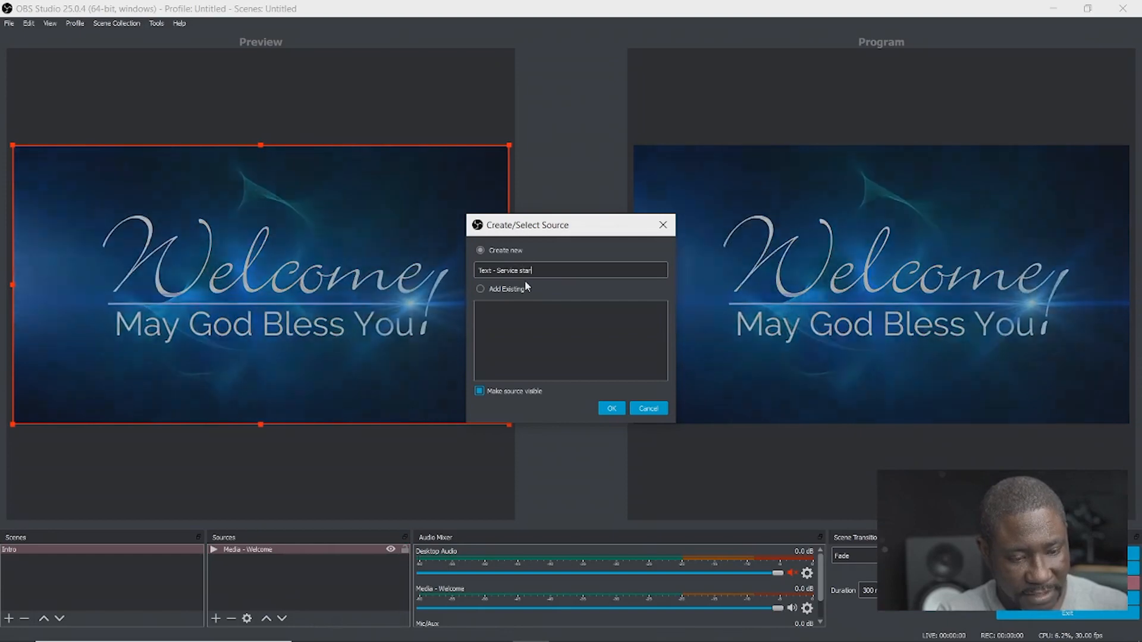
{"action": "type", "text": "s"}
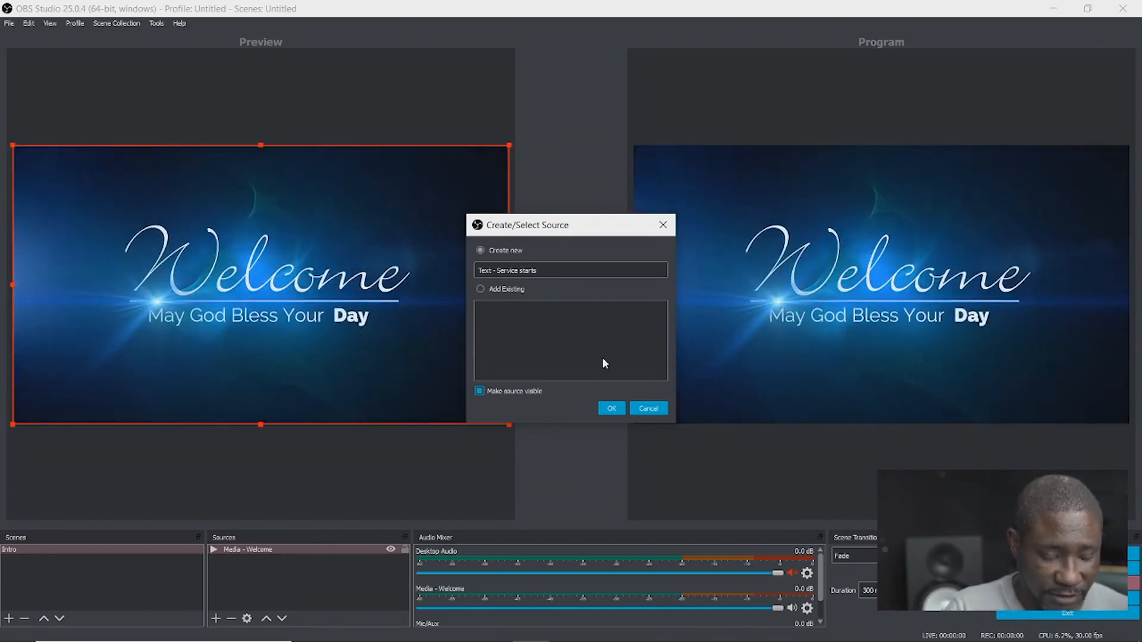
{"action": "left_click", "coordinate": [613, 410]}
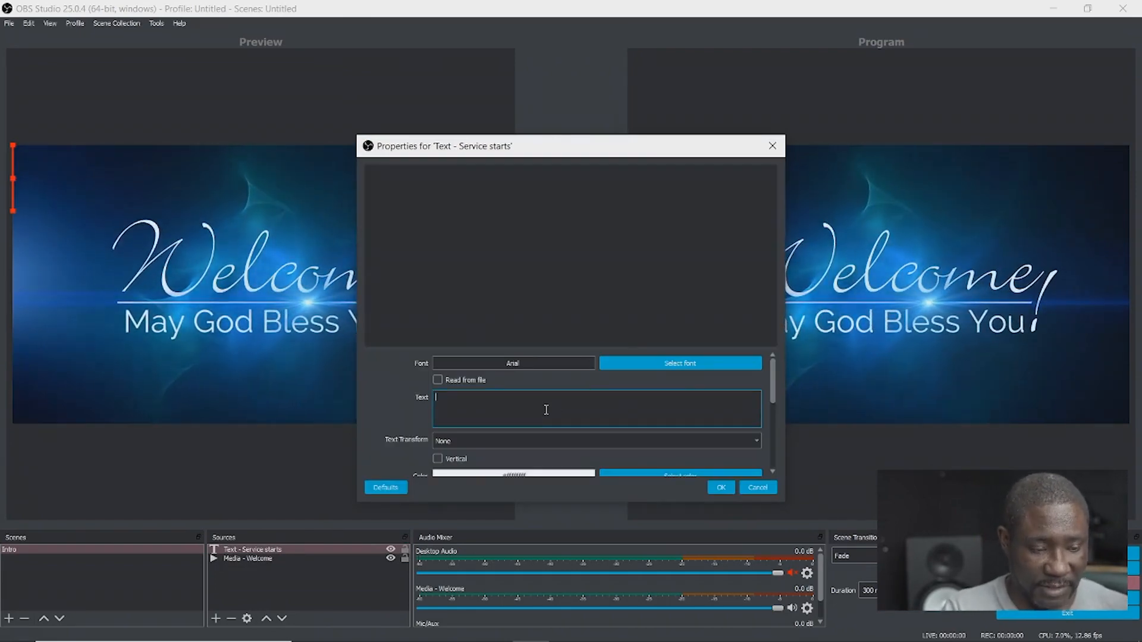
Step: Enter "Service Starts In:" as the text source's content
{"action": "type", "text": "Serv"}
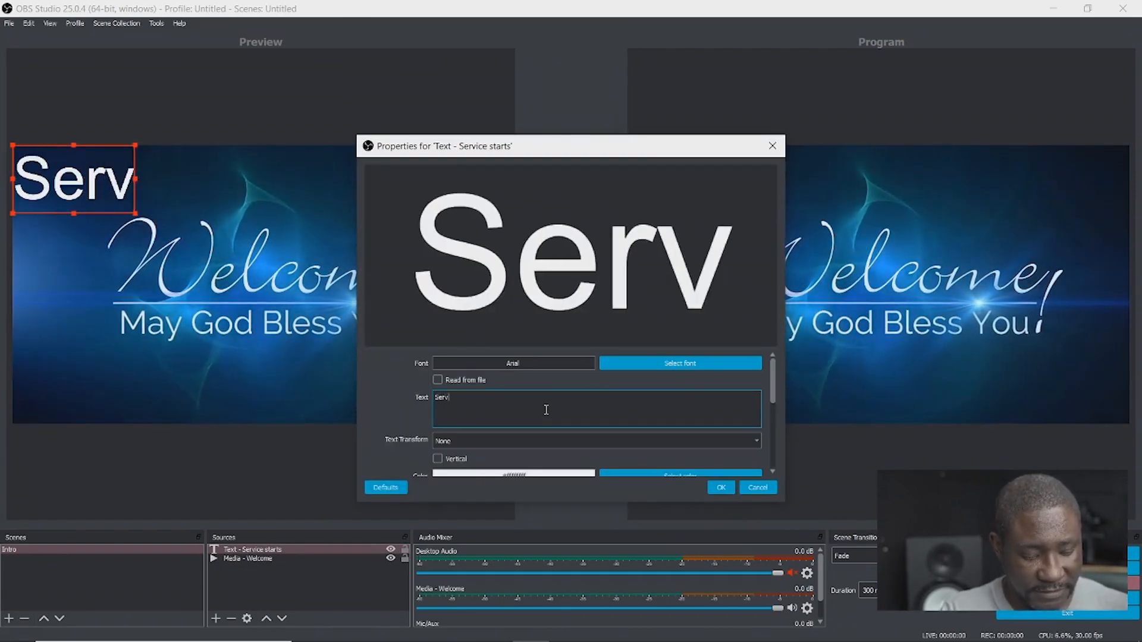
{"action": "type", "text": "ice S"}
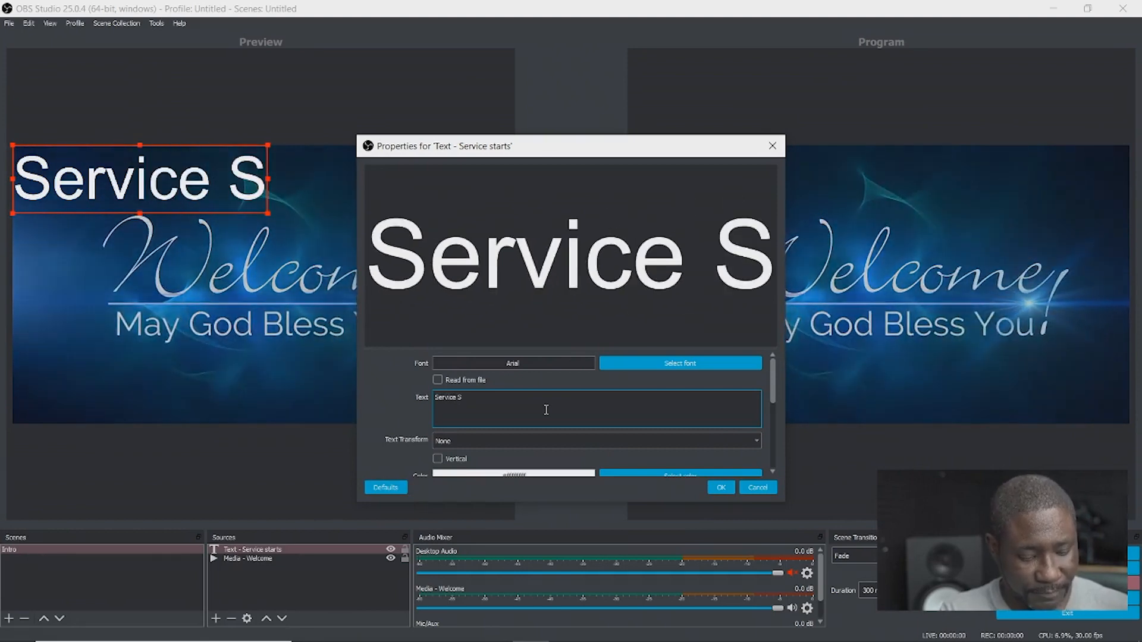
{"action": "type", "text": "tarts "}
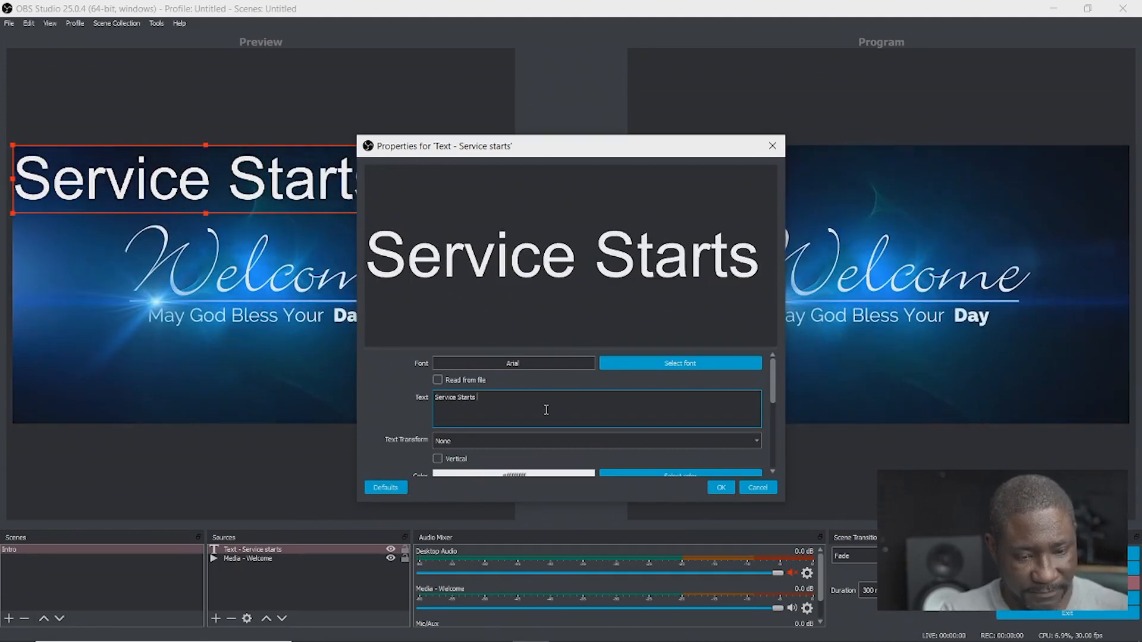
{"action": "type", "text": "In"}
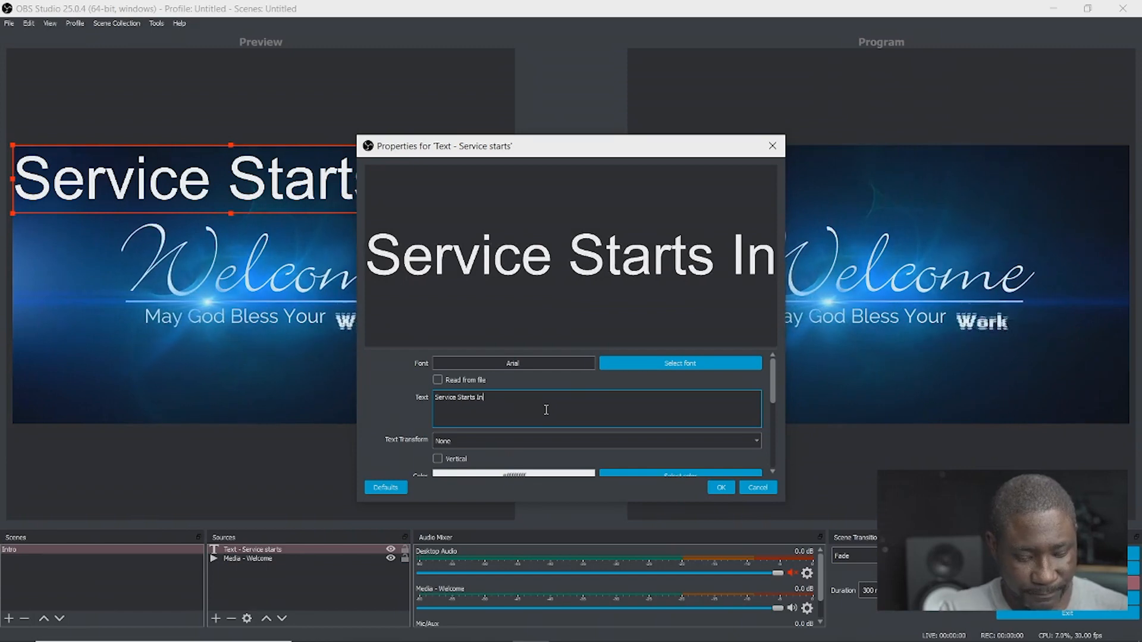
{"action": "type", "text": ":"}
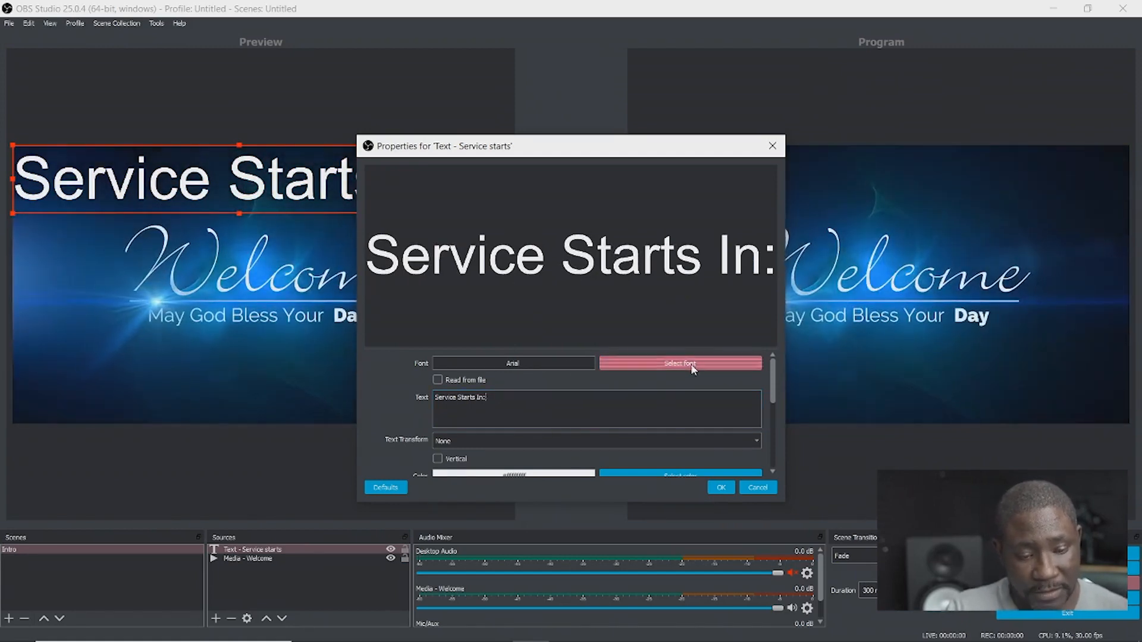
Step: Change the font of the "Service Starts In:" text to MS PGothic Regular and accept the source properties
{"action": "left_click", "coordinate": [693, 369]}
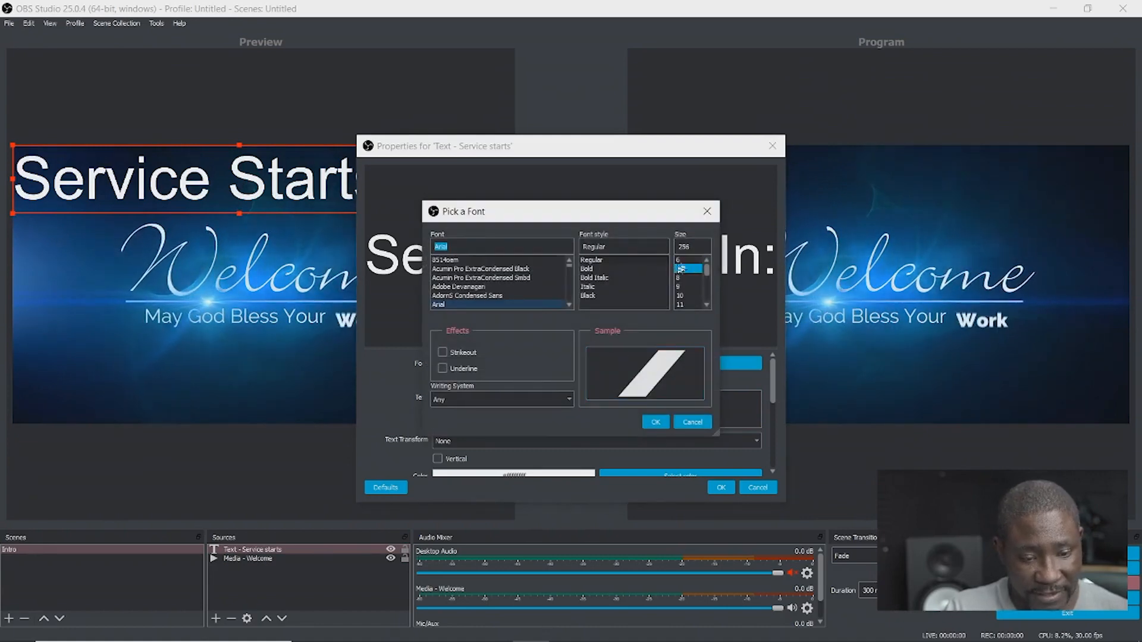
{"action": "left_click", "coordinate": [467, 286]}
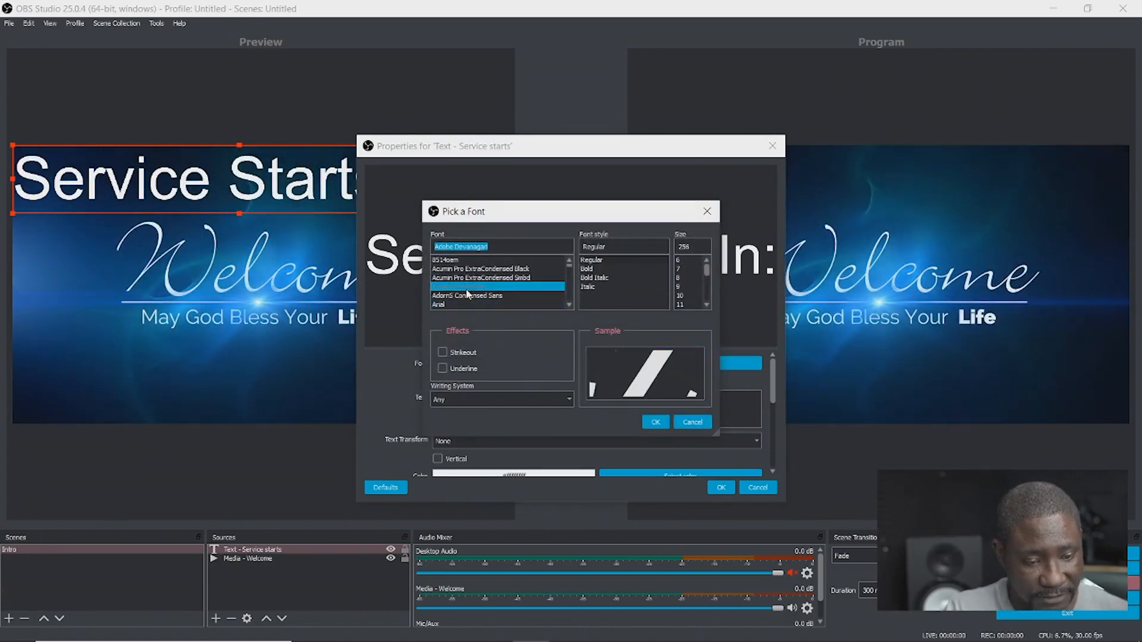
{"action": "left_click", "coordinate": [466, 295]}
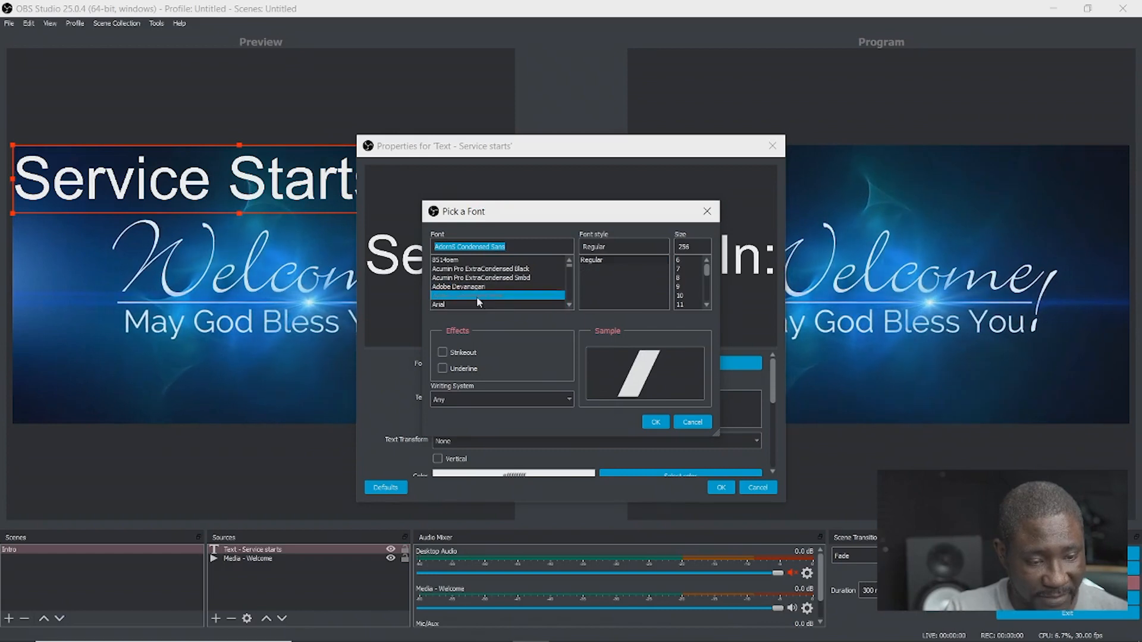
{"action": "left_click_drag", "start_coordinate": [570, 266], "coordinate": [571, 282]}
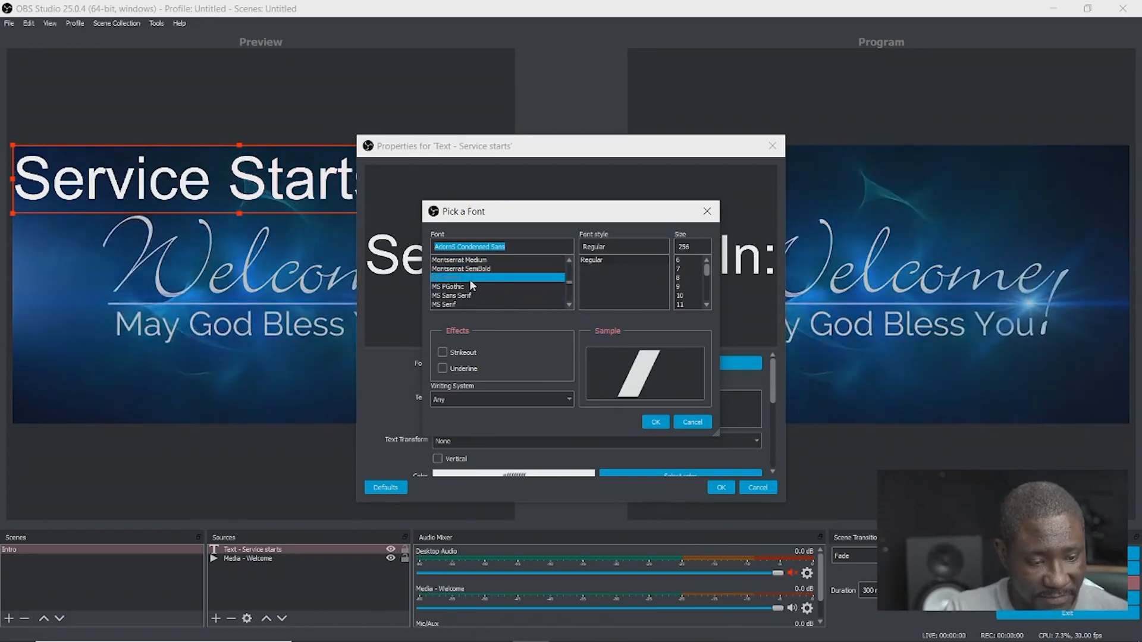
{"action": "left_click", "coordinate": [472, 287]}
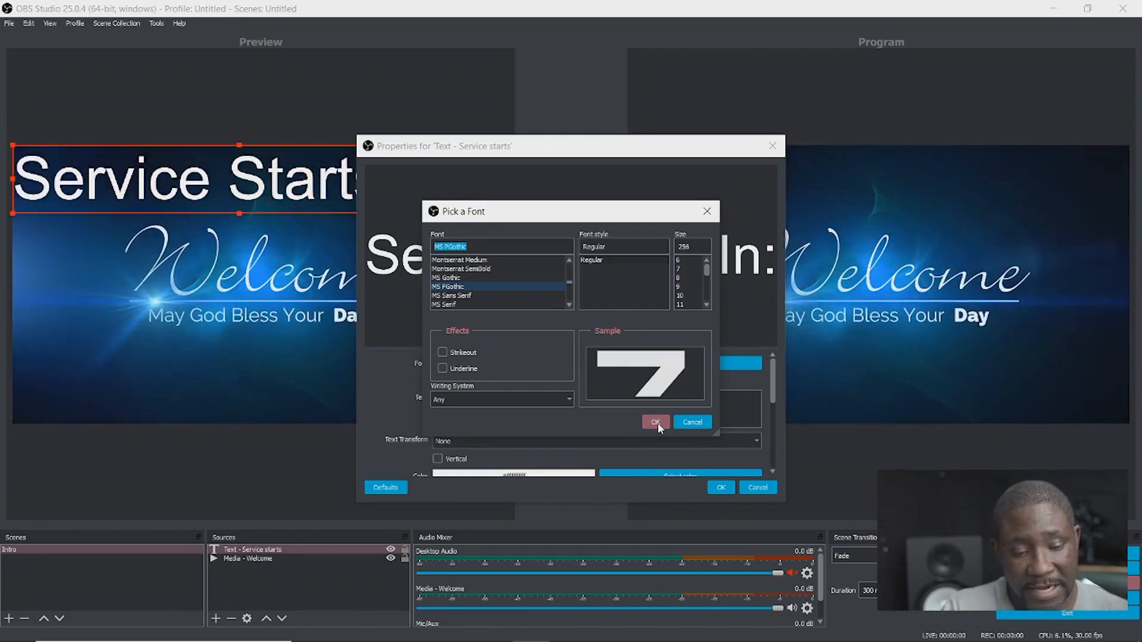
{"action": "left_click", "coordinate": [657, 422]}
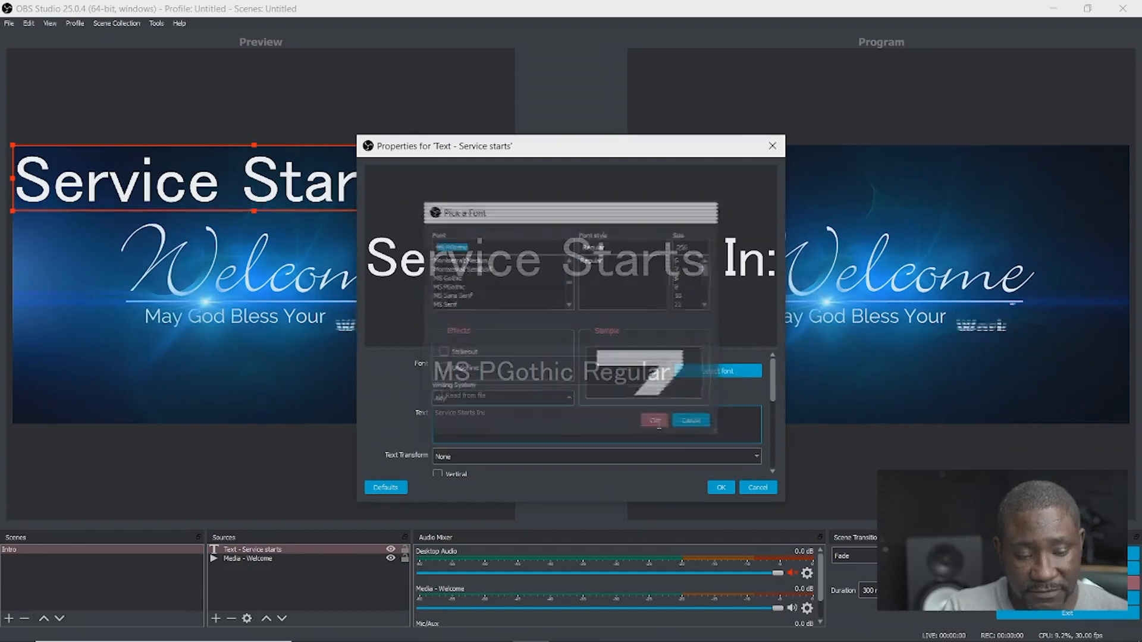
{"action": "left_click", "coordinate": [723, 487]}
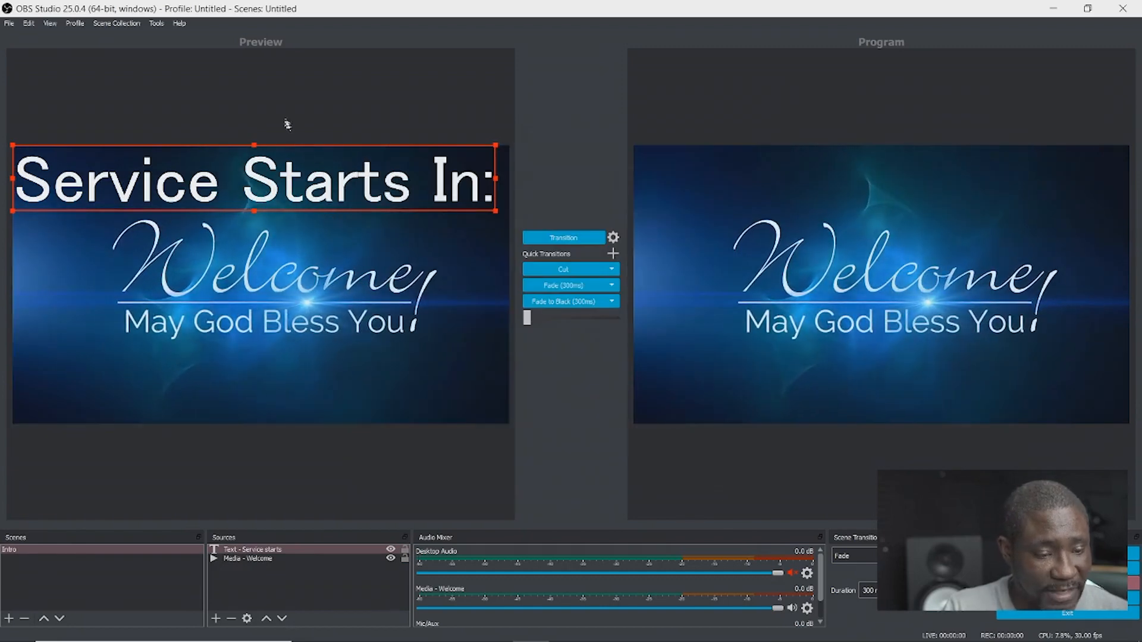
Step: Move the "Service Starts In:" text below the welcome message and shrink it to fit the lower-left area of the video
{"action": "left_click_drag", "start_coordinate": [309, 189], "coordinate": [309, 395]}
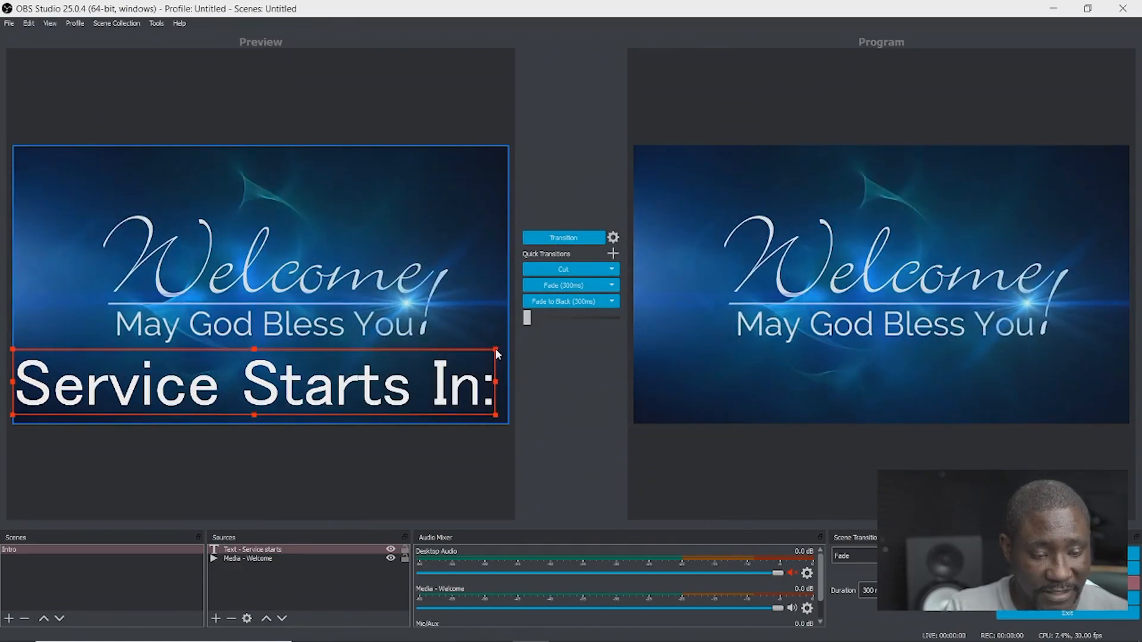
{"action": "left_click_drag", "start_coordinate": [495, 348], "coordinate": [31, 378]}
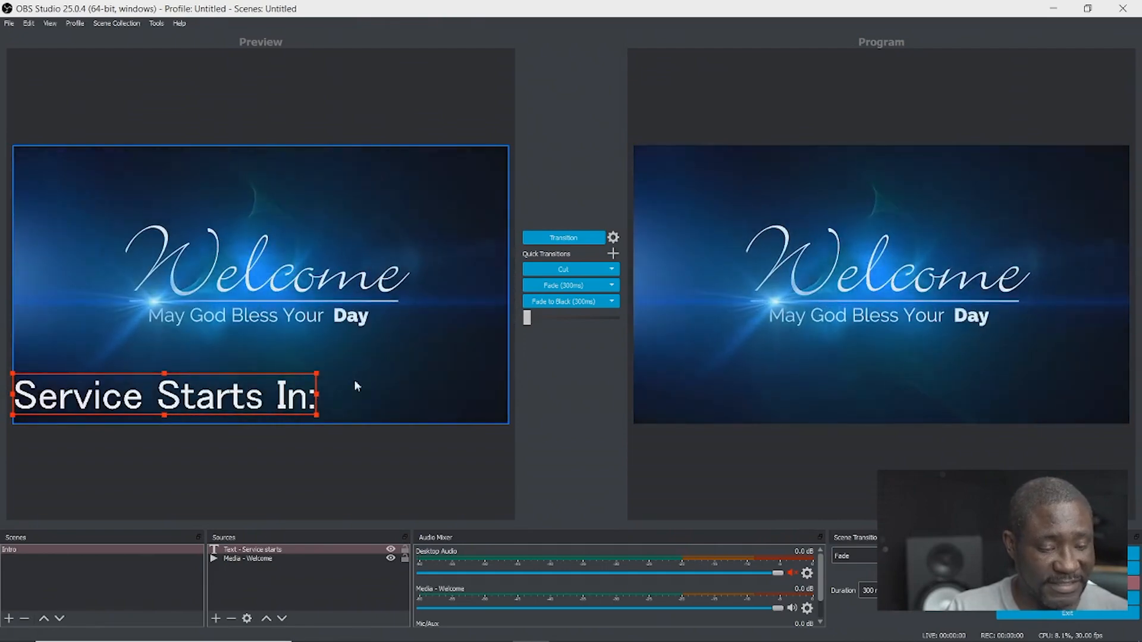
{"action": "left_click_drag", "start_coordinate": [317, 374], "coordinate": [248, 403]}
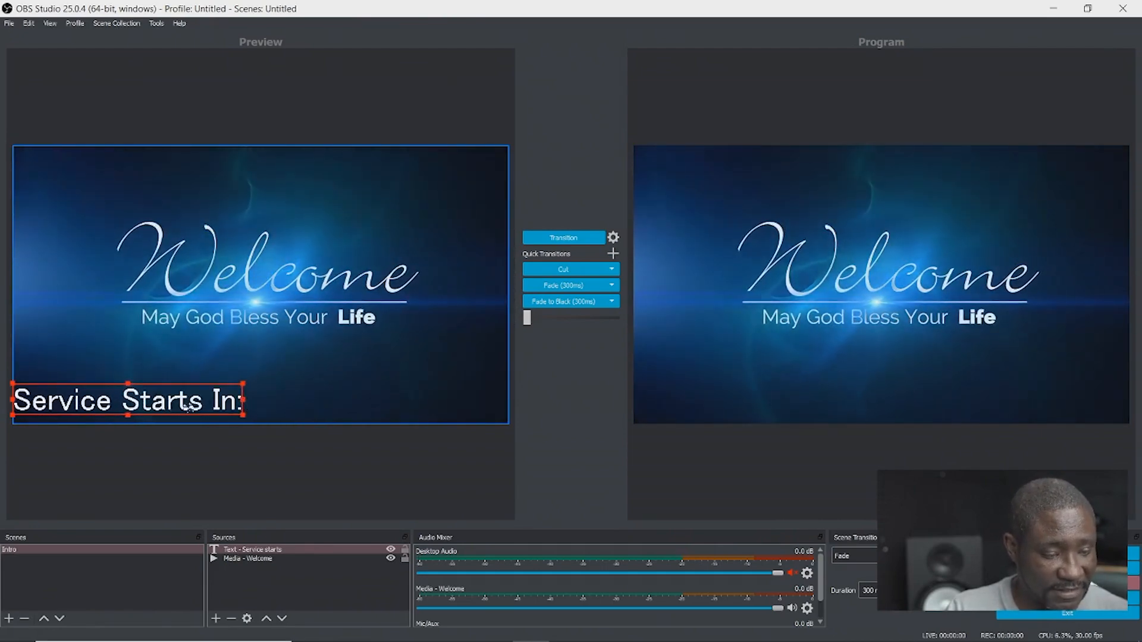
{"action": "left_click_drag", "start_coordinate": [174, 407], "coordinate": [207, 392]}
{"action": "left_click_drag", "start_coordinate": [275, 373], "coordinate": [228, 400]}
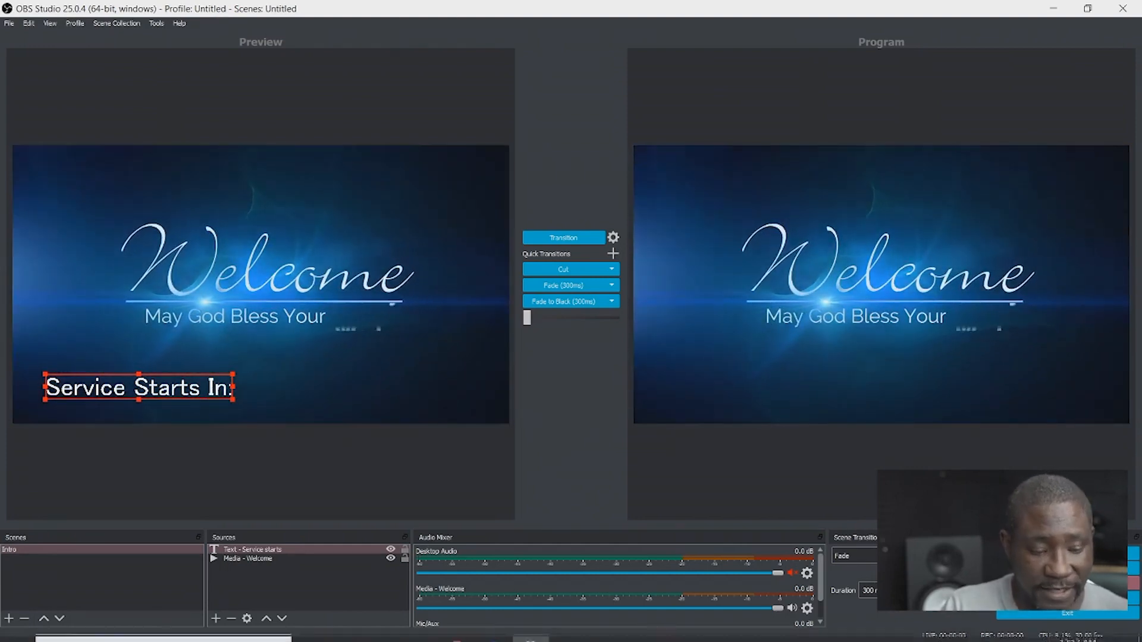
{"action": "left_click", "coordinate": [292, 395]}
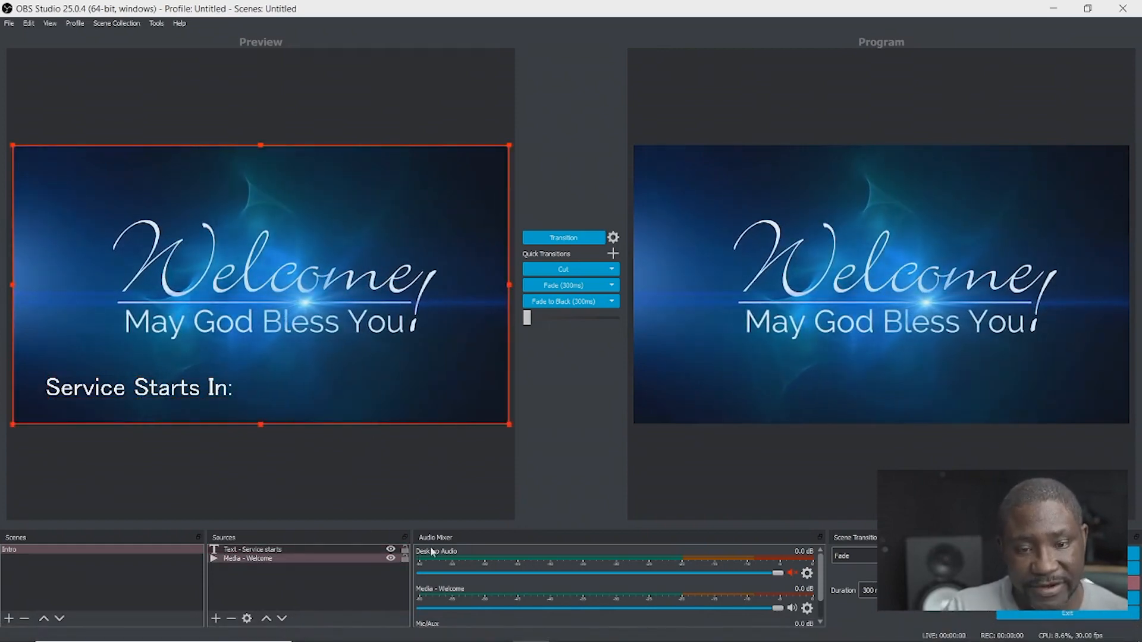
Step: Add a new Text (GDI+) source named "Text -Countdown" with the placeholder content "TIMER" to the Intro scene
{"action": "left_click", "coordinate": [215, 619]}
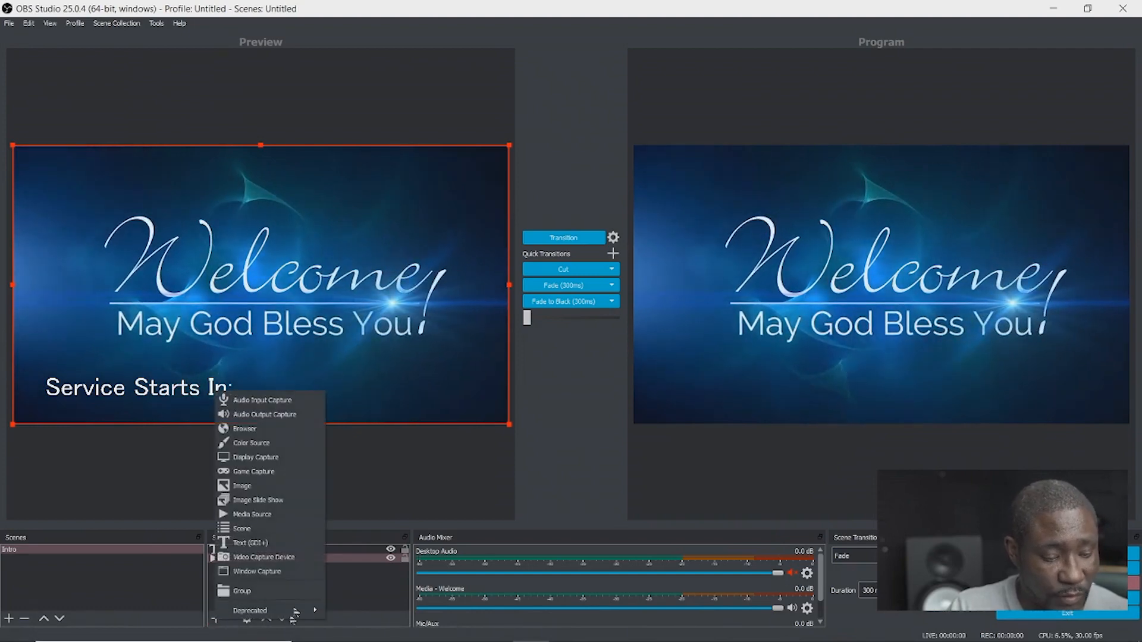
{"action": "left_click", "coordinate": [262, 543]}
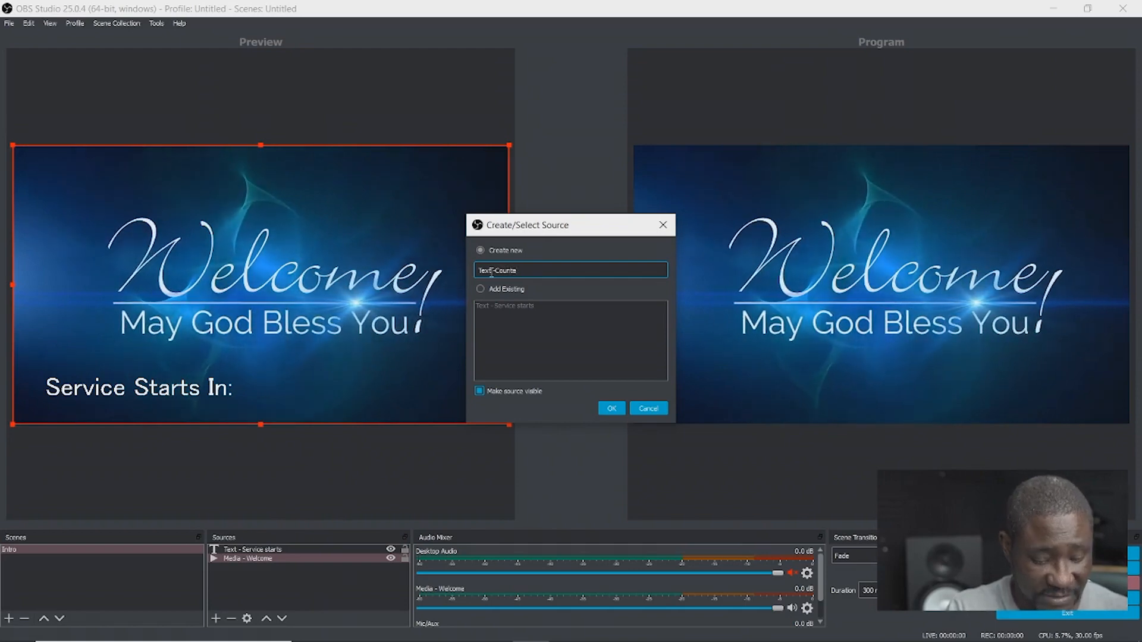
{"action": "type", "text": "down"}
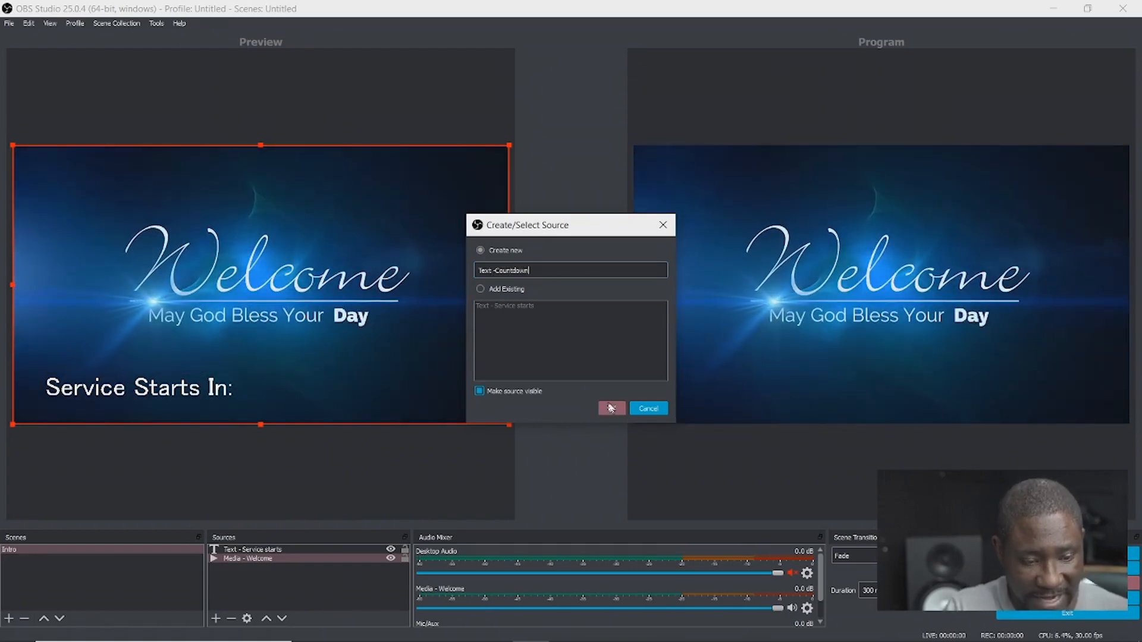
{"action": "left_click", "coordinate": [611, 407]}
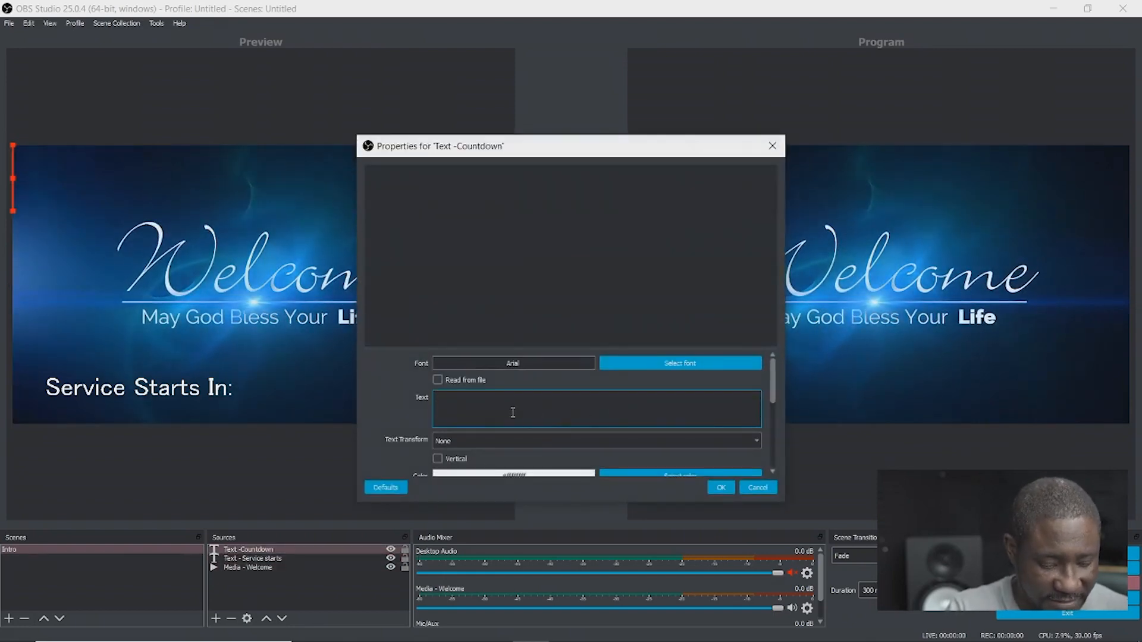
{"action": "type", "text": "TIMER"}
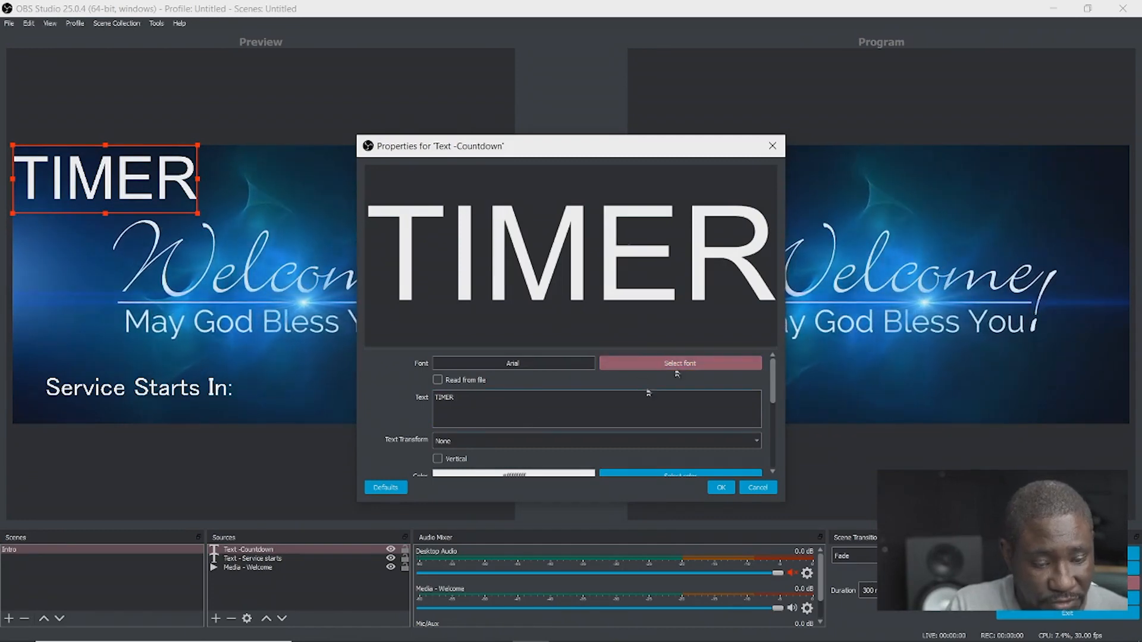
{"action": "left_click", "coordinate": [721, 488]}
Step: Shrink the TIMER text and place it directly after "Service Starts In:" on the same line
{"action": "left_click_drag", "start_coordinate": [127, 174], "coordinate": [375, 385]}
{"action": "left_click_drag", "start_coordinate": [446, 358], "coordinate": [405, 390]}
{"action": "left_click", "coordinate": [471, 388]}
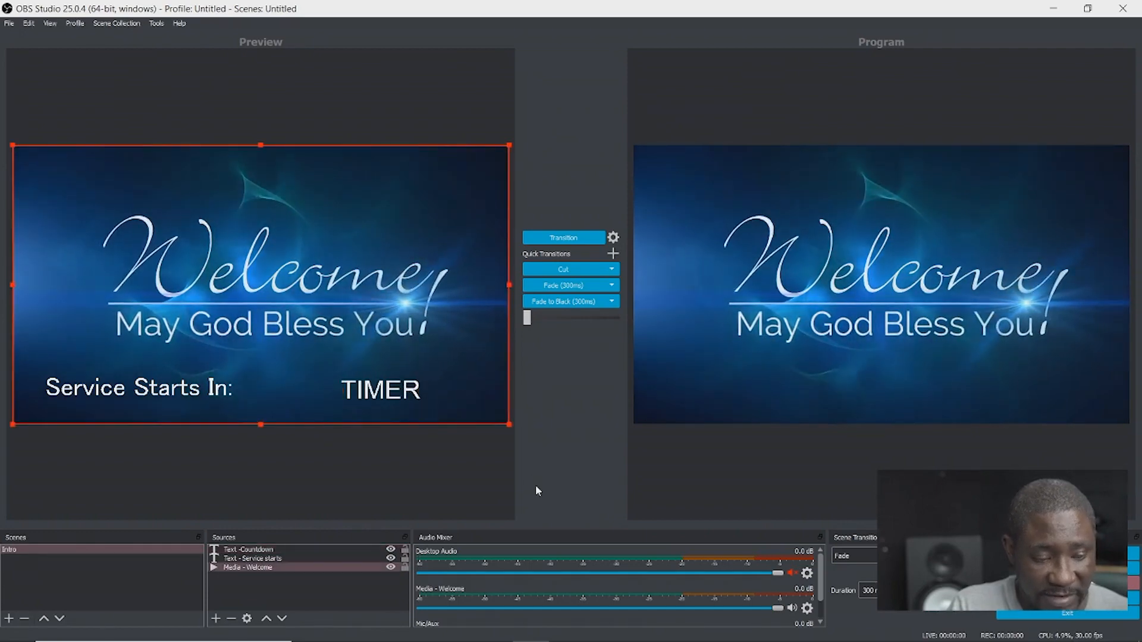
{"action": "mouse_move", "coordinate": [397, 388]}
{"action": "left_mouse_down"}
{"action": "mouse_move", "coordinate": [350, 387]}
{"action": "mouse_move", "coordinate": [397, 395]}
{"action": "left_mouse_up"}
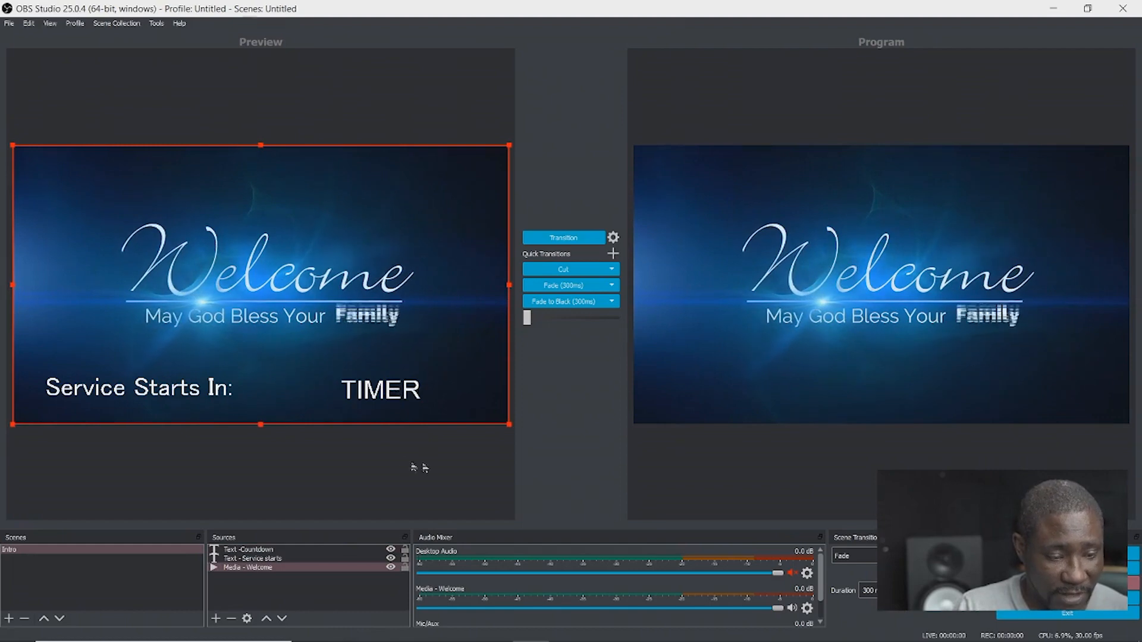
{"action": "left_click", "coordinate": [280, 551]}
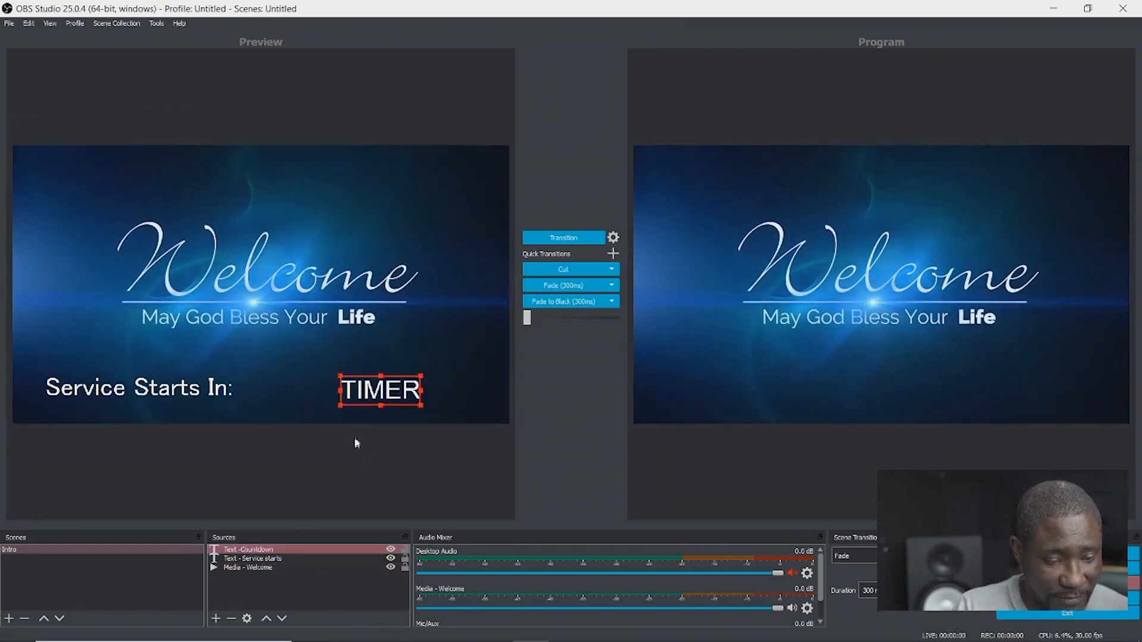
{"action": "left_click_drag", "start_coordinate": [382, 403], "coordinate": [292, 402]}
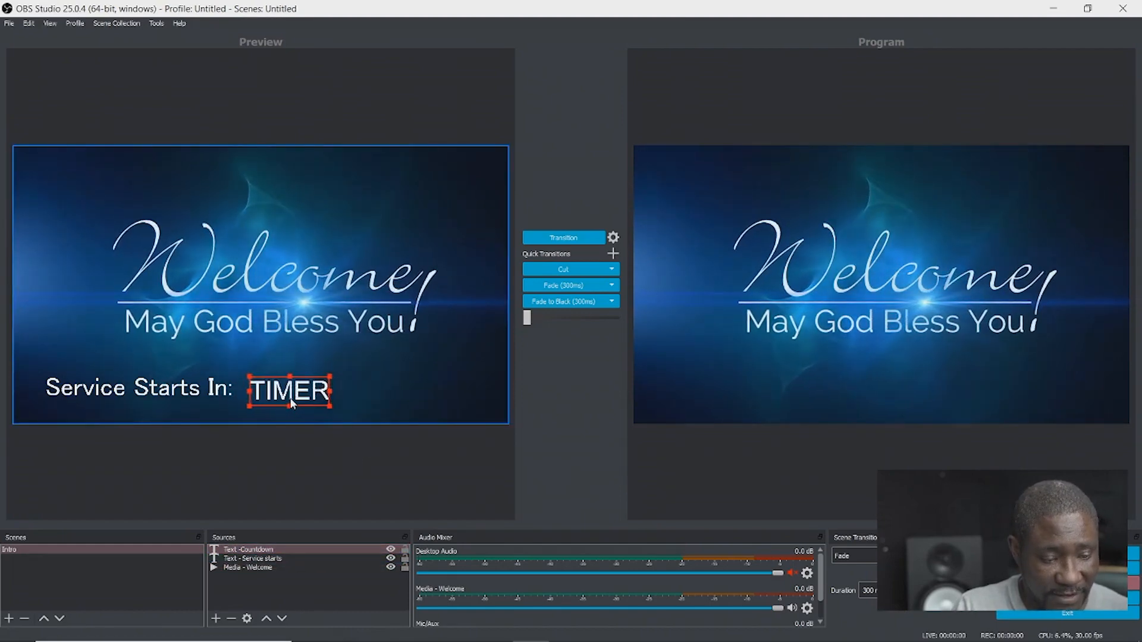
{"action": "left_click", "coordinate": [456, 451]}
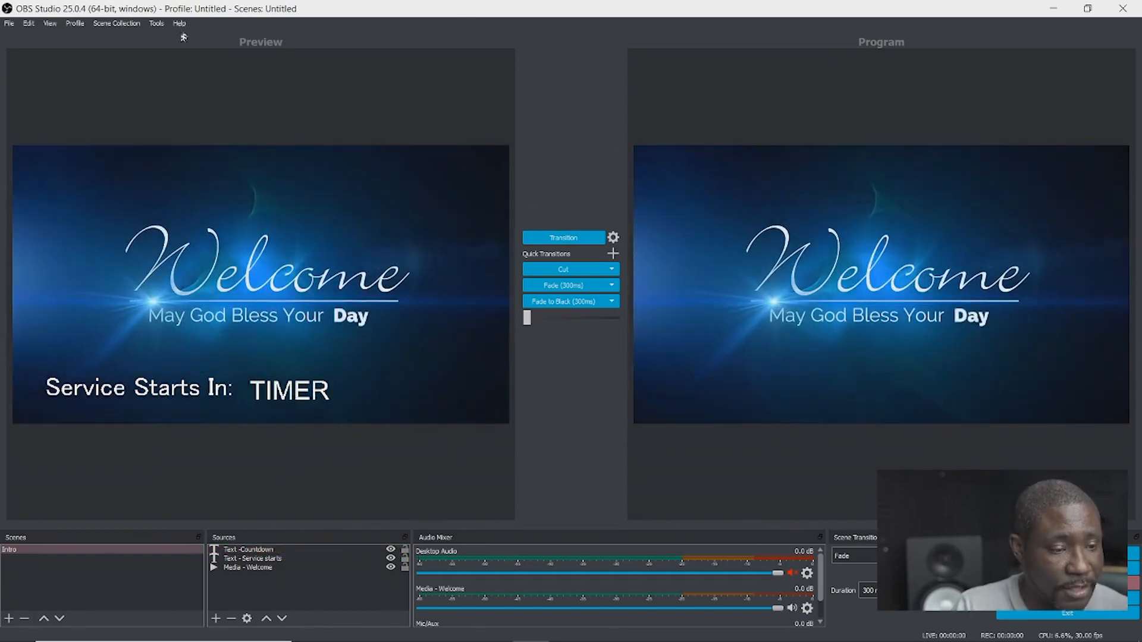
Step: Load the countdown.lua script from the frontend-tools scripts folder
{"action": "left_click", "coordinate": [157, 24]}
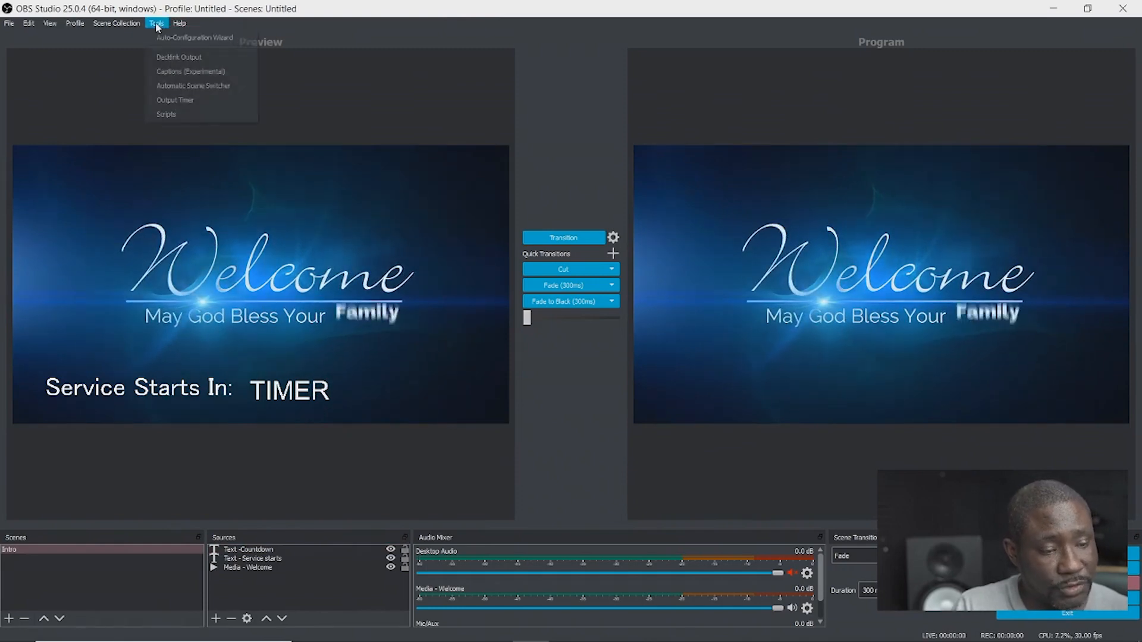
{"action": "left_click", "coordinate": [165, 114]}
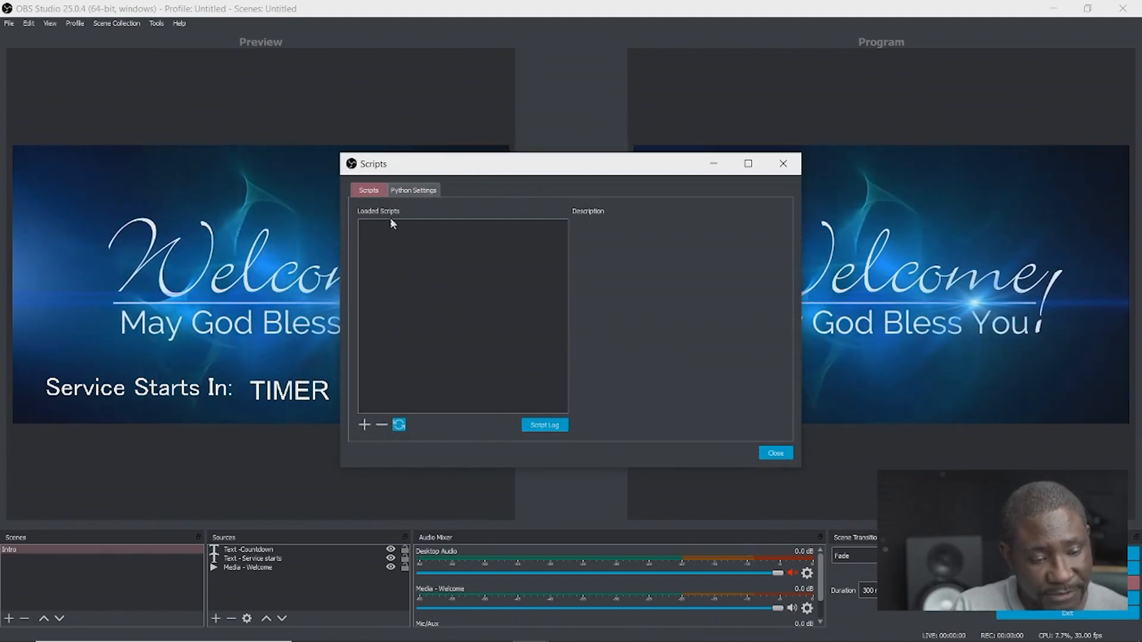
{"action": "left_click", "coordinate": [365, 424]}
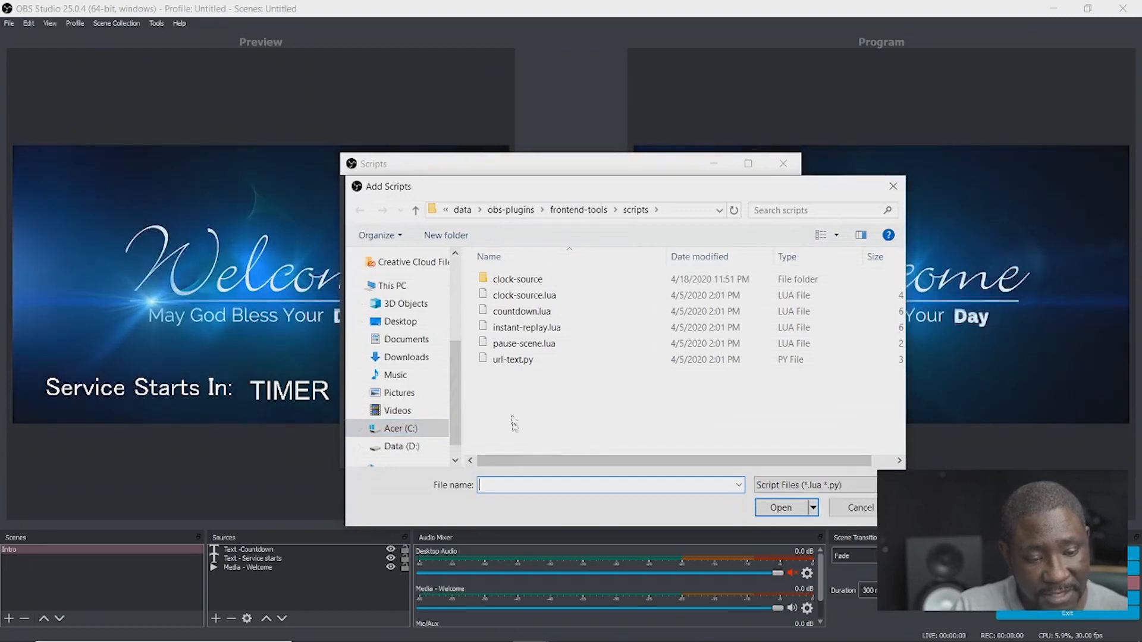
{"action": "left_click", "coordinate": [529, 314]}
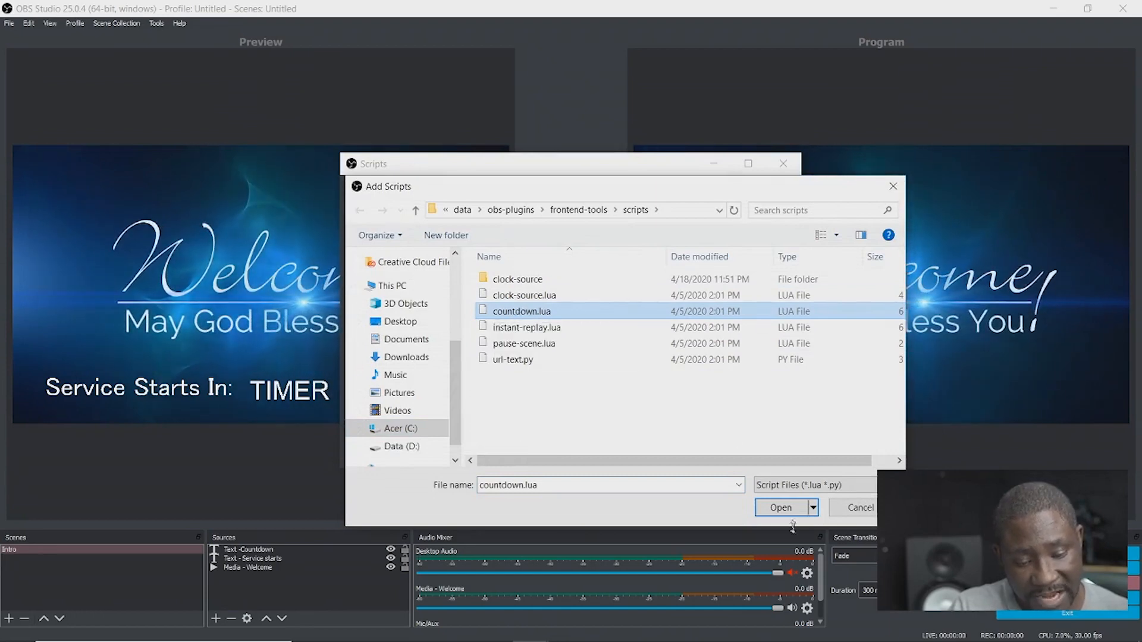
{"action": "left_click", "coordinate": [781, 508]}
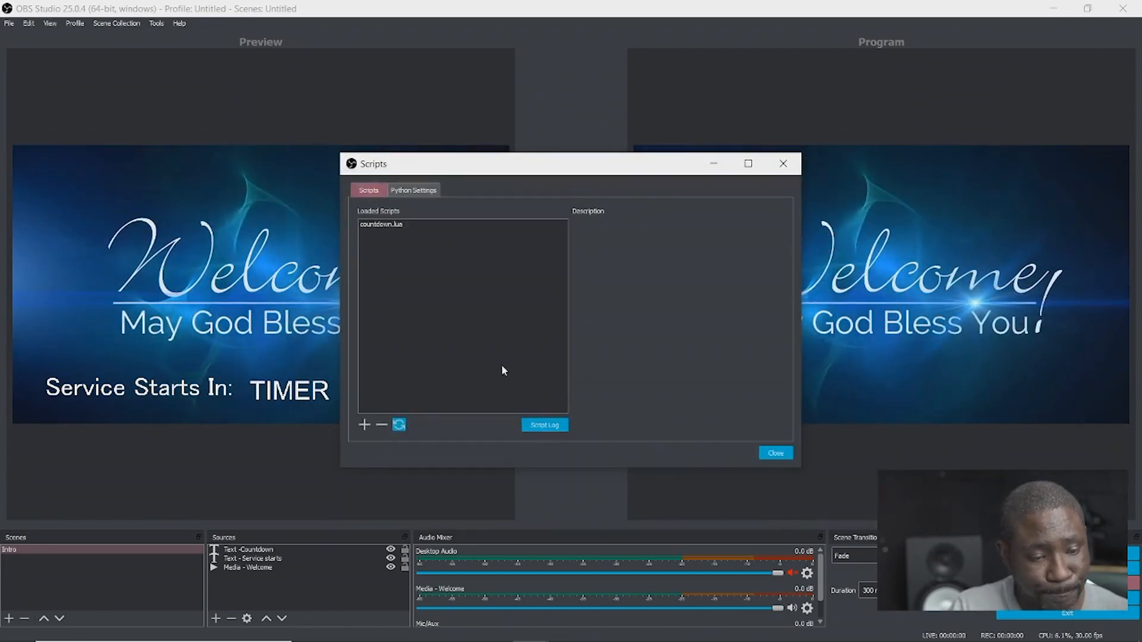
Step: Configure the countdown.lua script with a duration of 2 minutes and "Text -Countdown" as its text source
{"action": "left_click", "coordinate": [388, 224]}
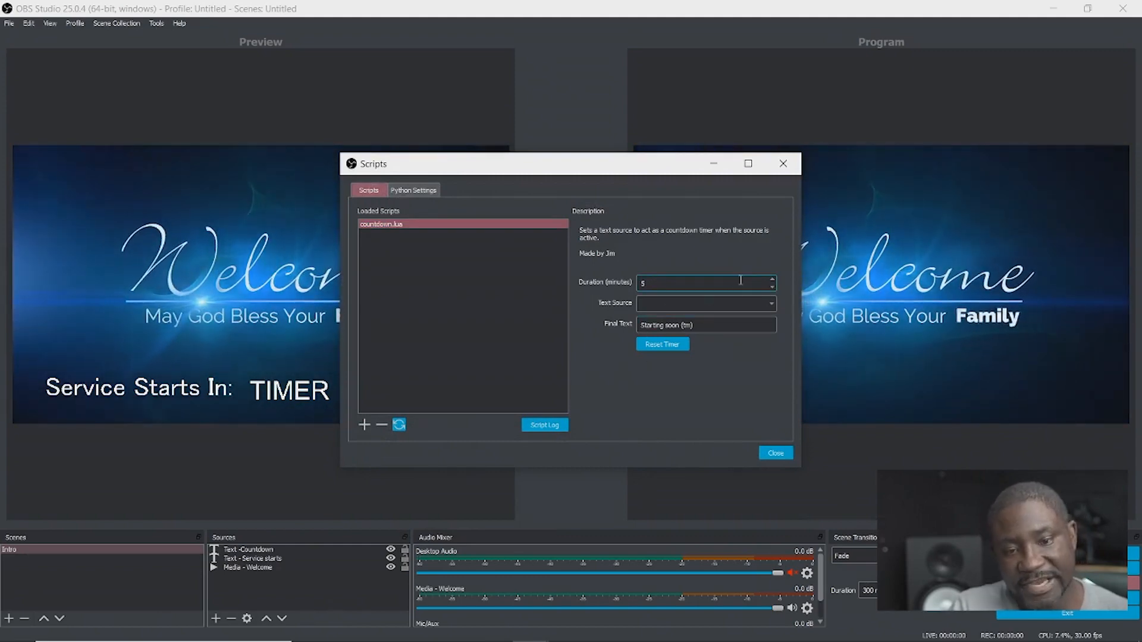
{"action": "left_click", "coordinate": [662, 285]}
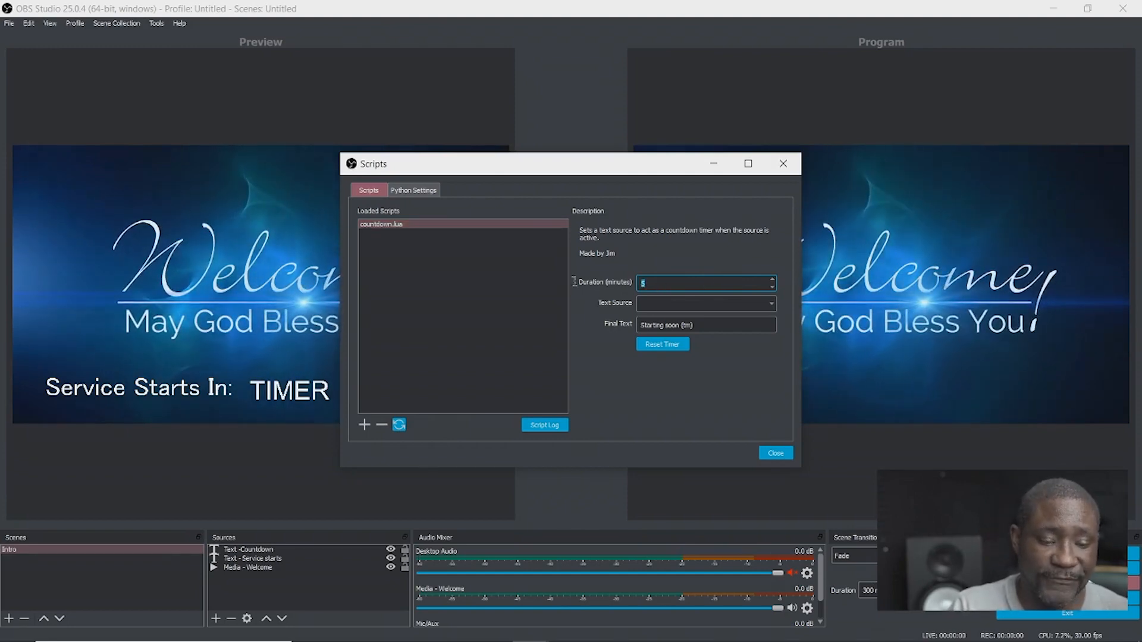
{"action": "type", "text": "2"}
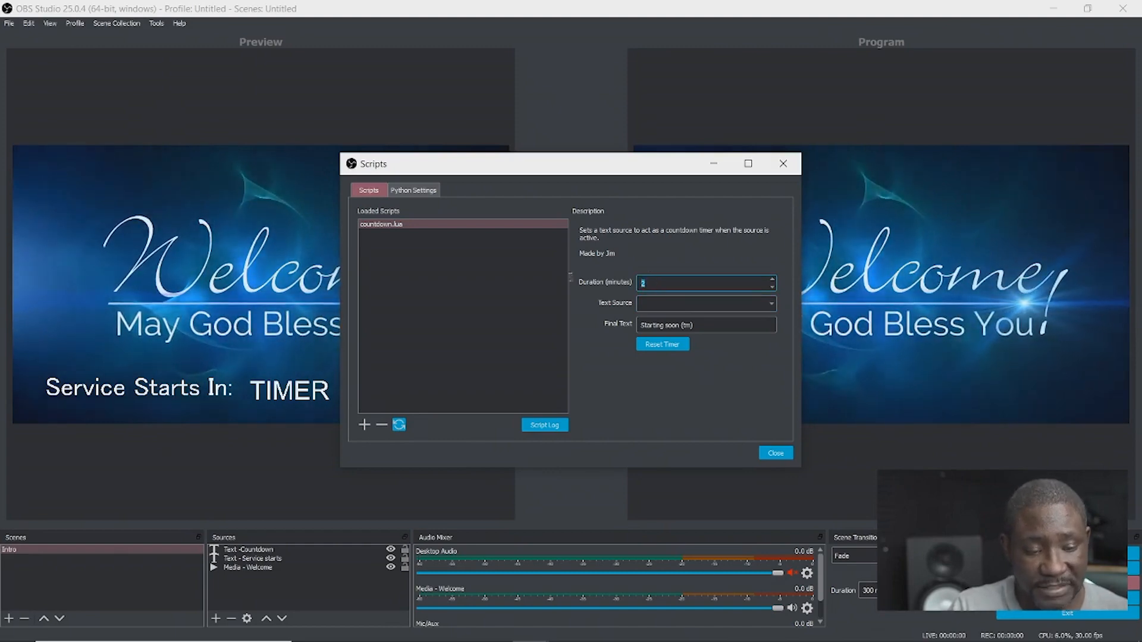
{"action": "type", "text": "10"}
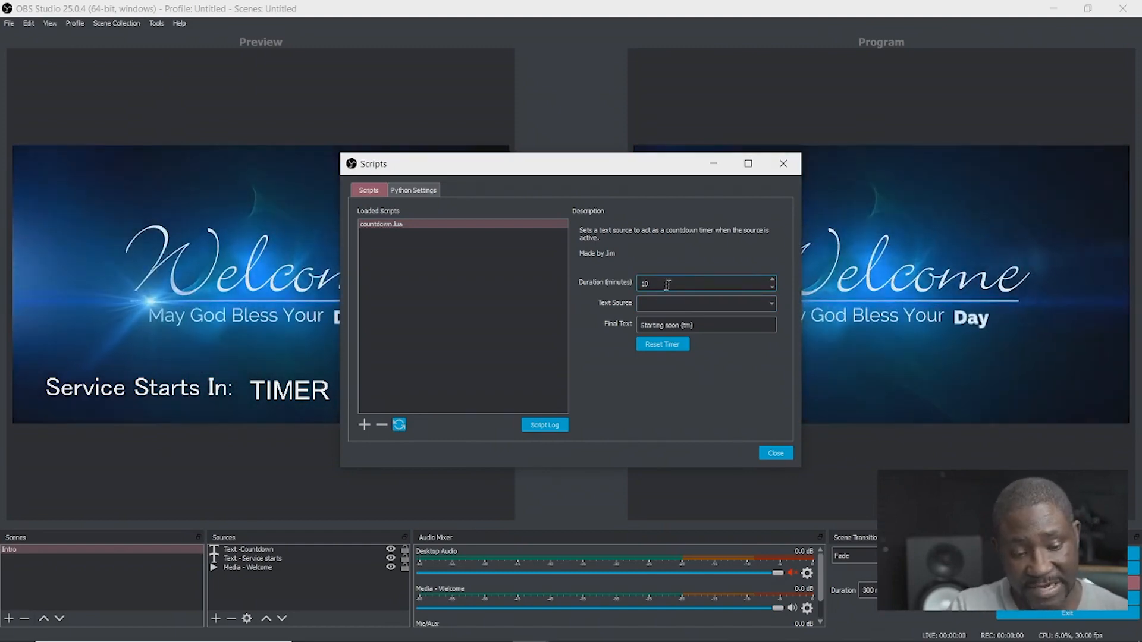
{"action": "type", "text": "2"}
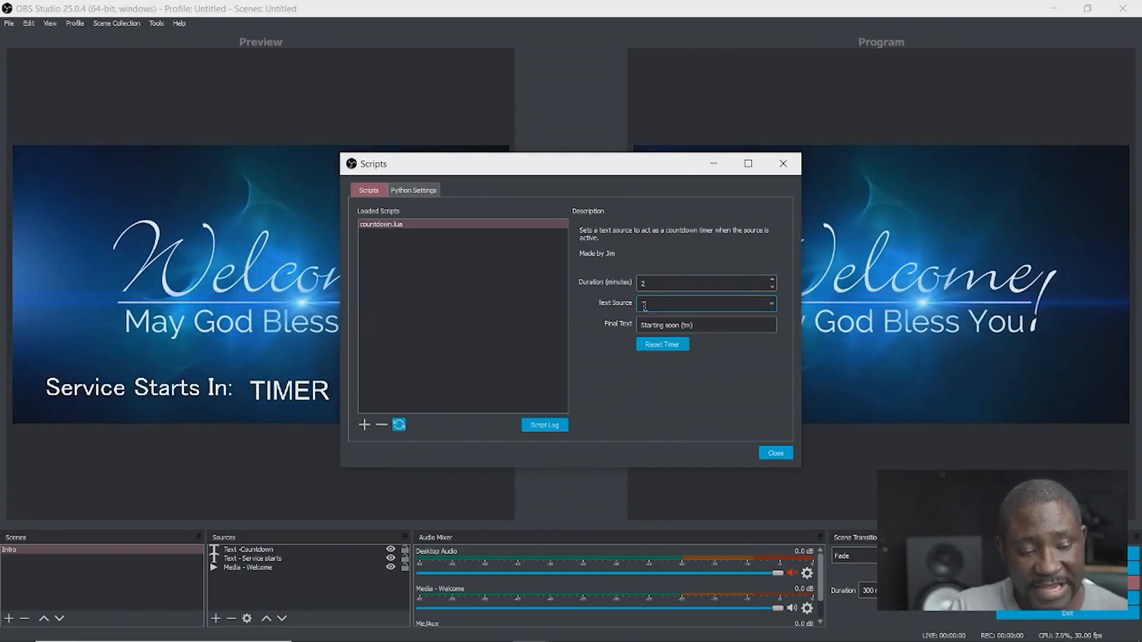
{"action": "left_click", "coordinate": [767, 305]}
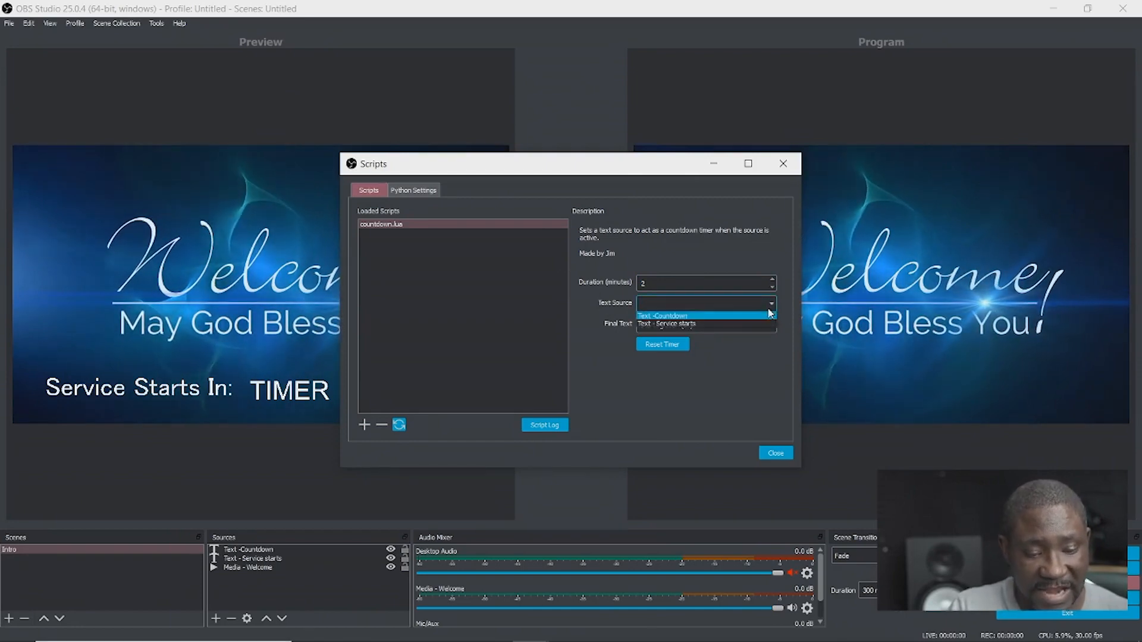
{"action": "left_click", "coordinate": [658, 316]}
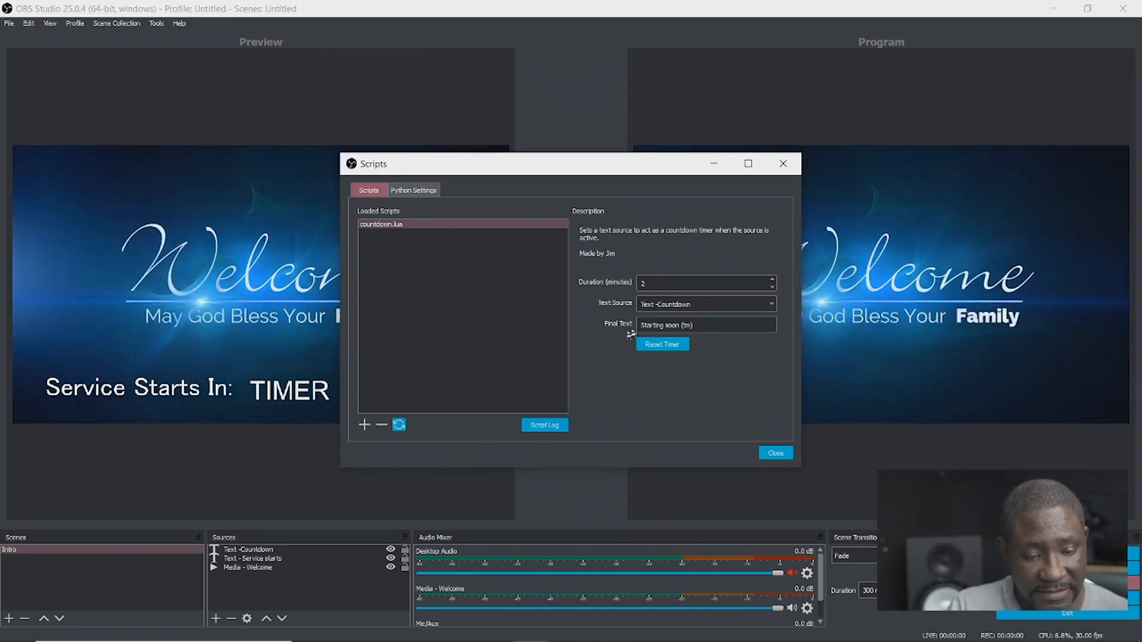
Step: Shorten the countdown script's final text to "Starting soon" and close the Scripts window
{"action": "left_click_drag", "start_coordinate": [694, 326], "coordinate": [678, 331]}
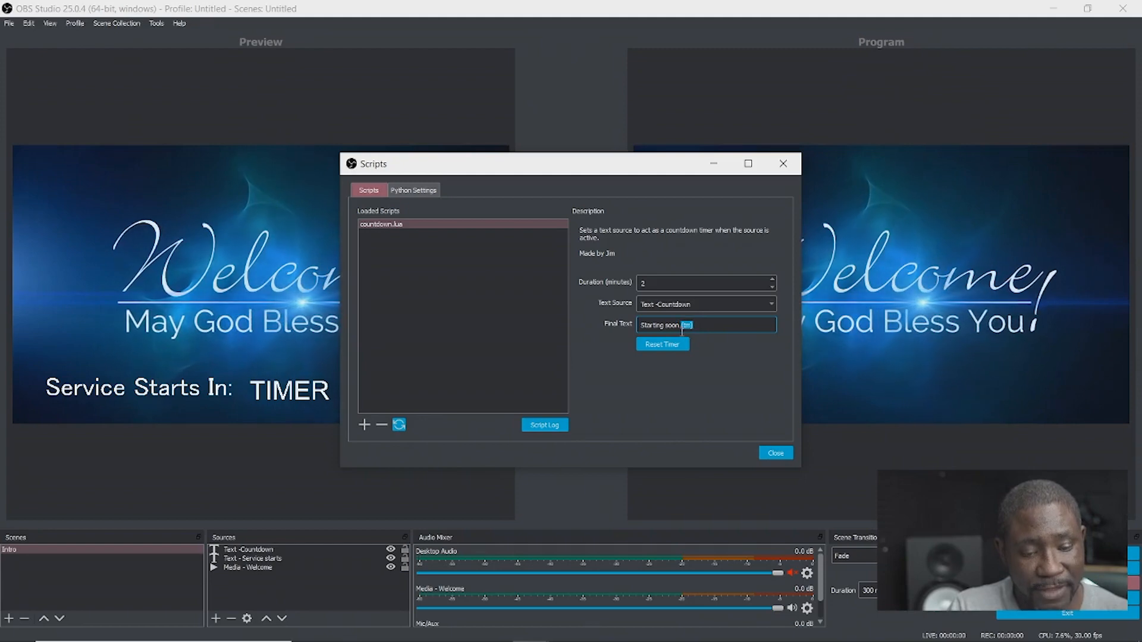
{"action": "key", "text": "BackSpace"}
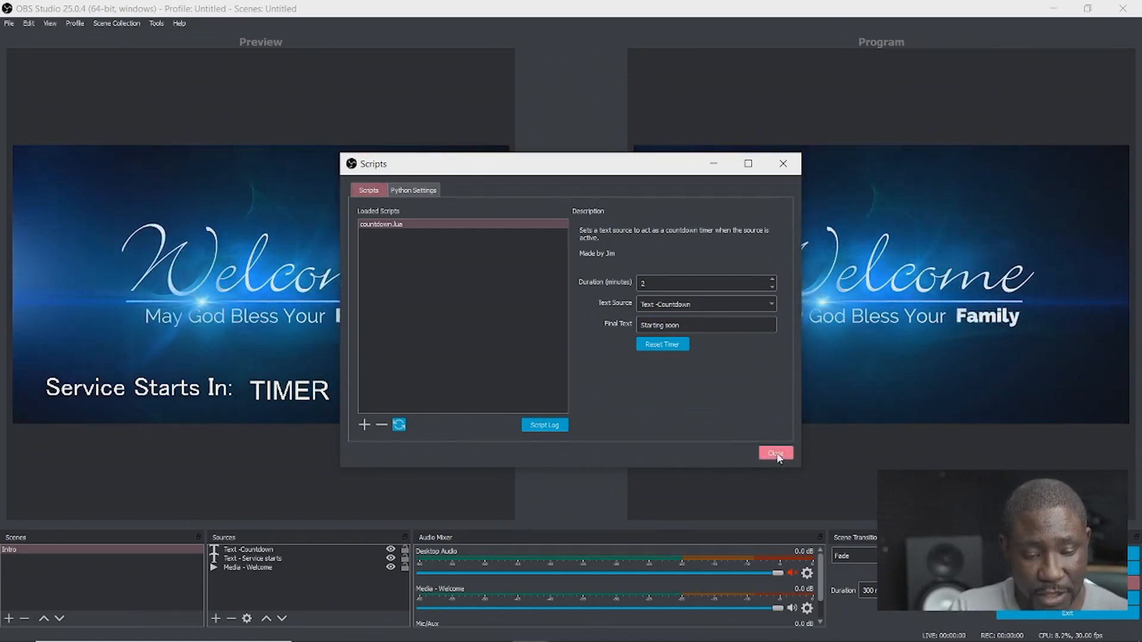
{"action": "left_click", "coordinate": [776, 453]}
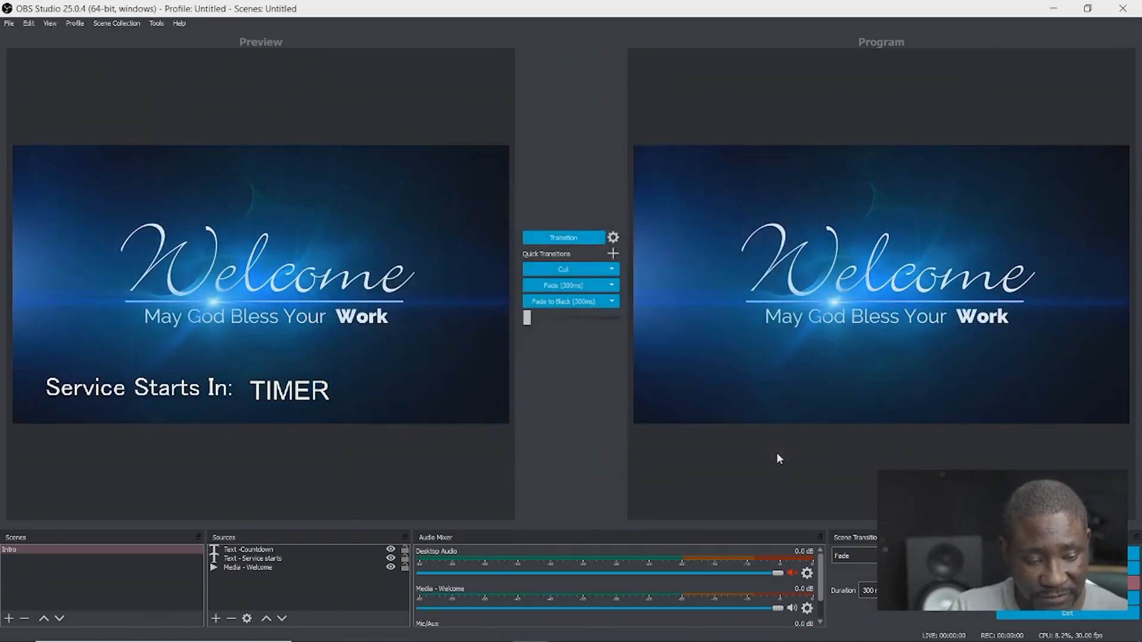
Step: Shift "Service Starts In:" and TIMER side by side toward the middle below the welcome message, and send the Intro scene to Program with Fade (300ms)
{"action": "left_click", "coordinate": [251, 390]}
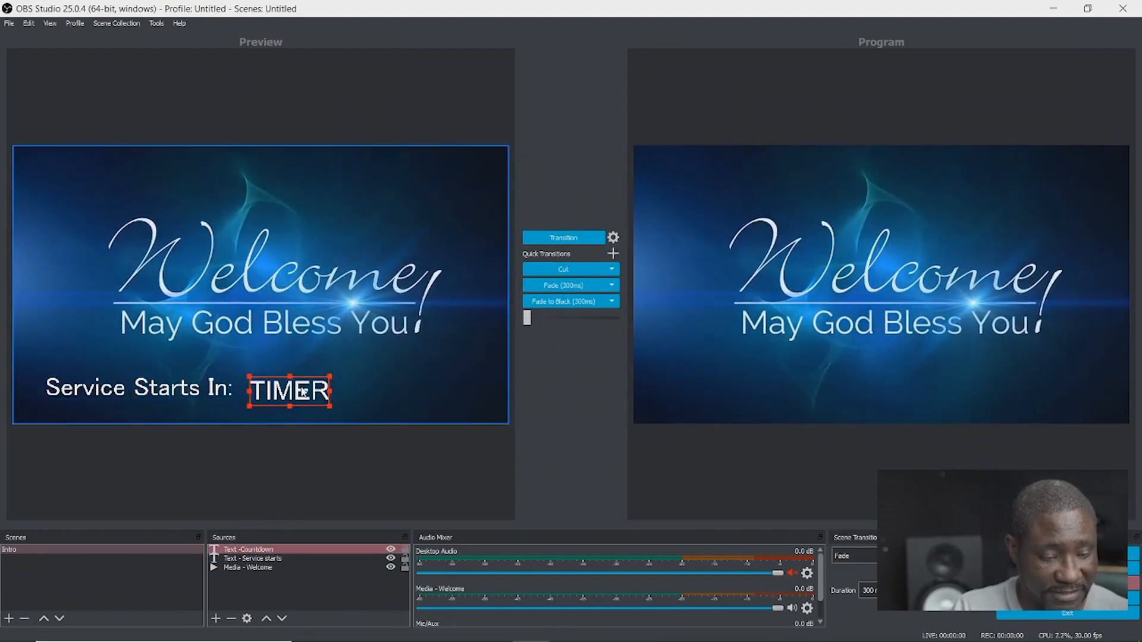
{"action": "left_click_drag", "start_coordinate": [304, 391], "coordinate": [388, 391]}
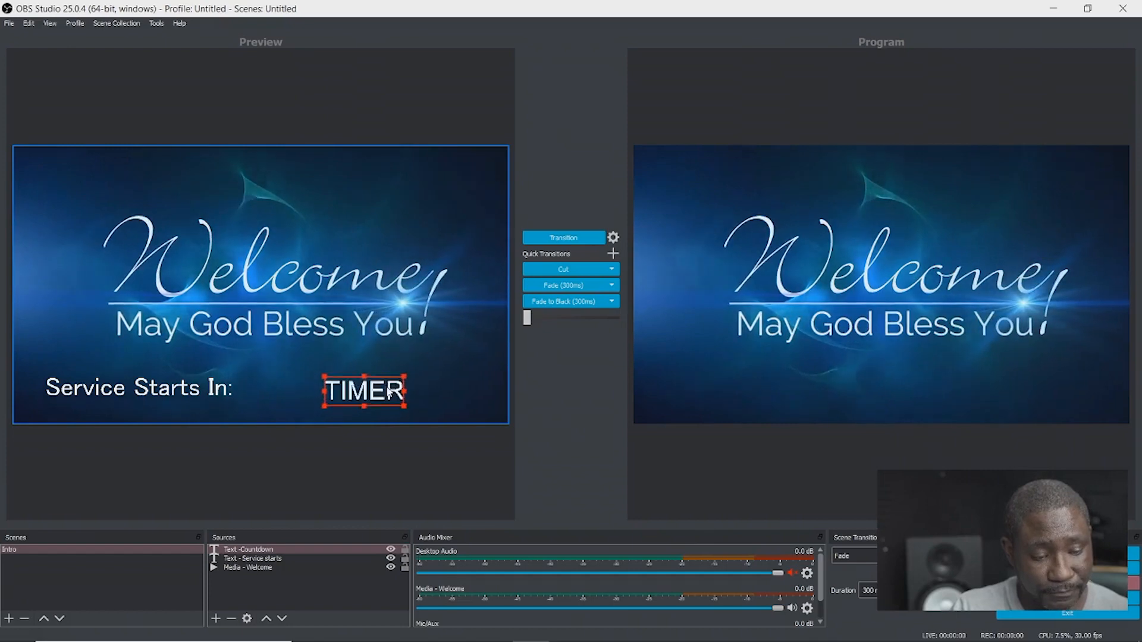
{"action": "left_click_drag", "start_coordinate": [165, 390], "coordinate": [200, 397]}
{"action": "left_click_drag", "start_coordinate": [365, 391], "coordinate": [332, 391]}
{"action": "left_click_drag", "start_coordinate": [175, 395], "coordinate": [183, 396]}
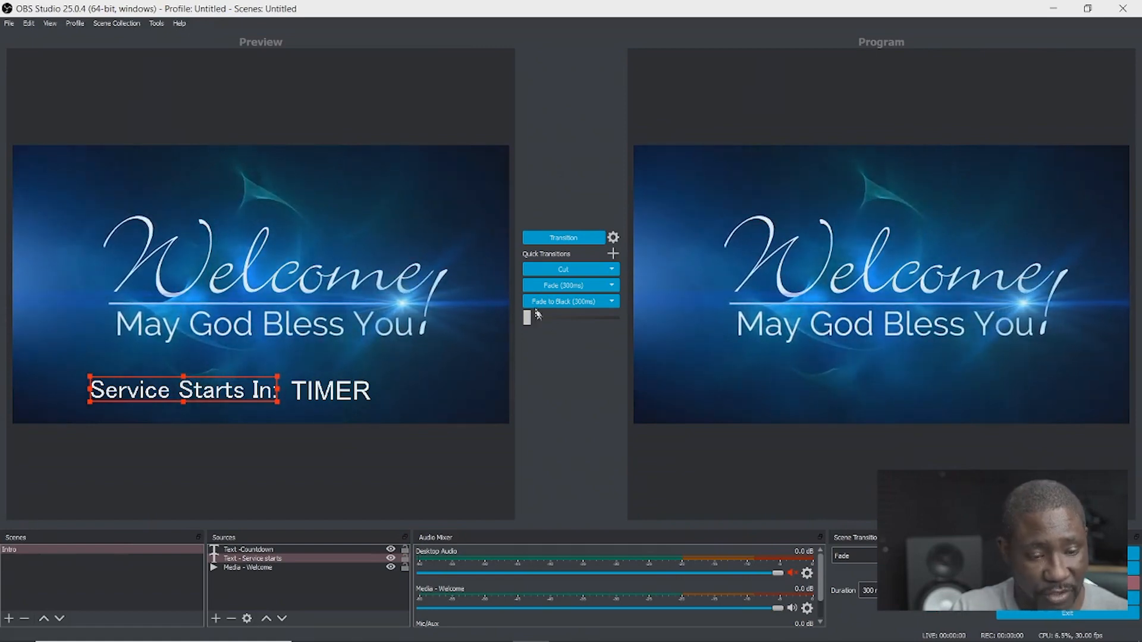
{"action": "left_click", "coordinate": [582, 284]}
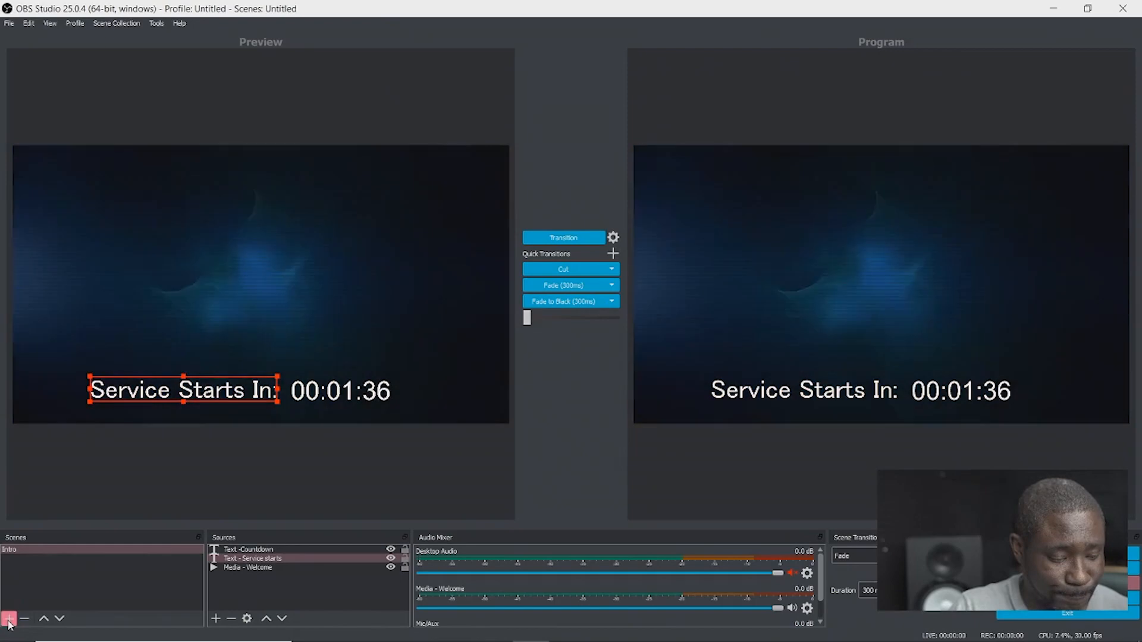
Step: Add a new scene named "WebCam" and select it
{"action": "left_click", "coordinate": [17, 621]}
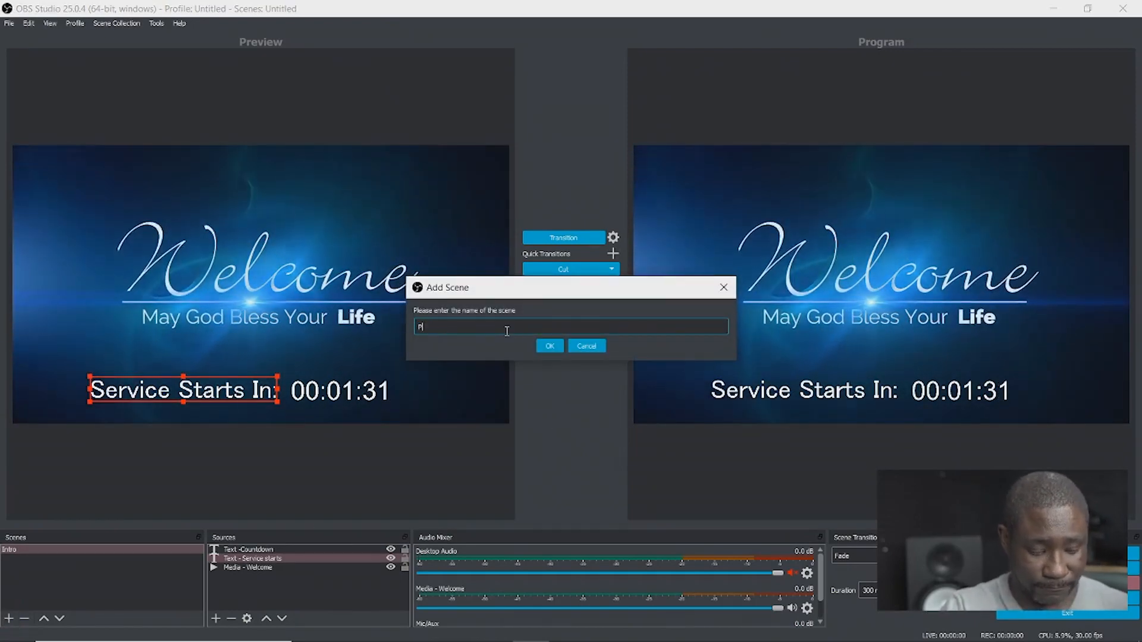
{"action": "type", "text": "r"}
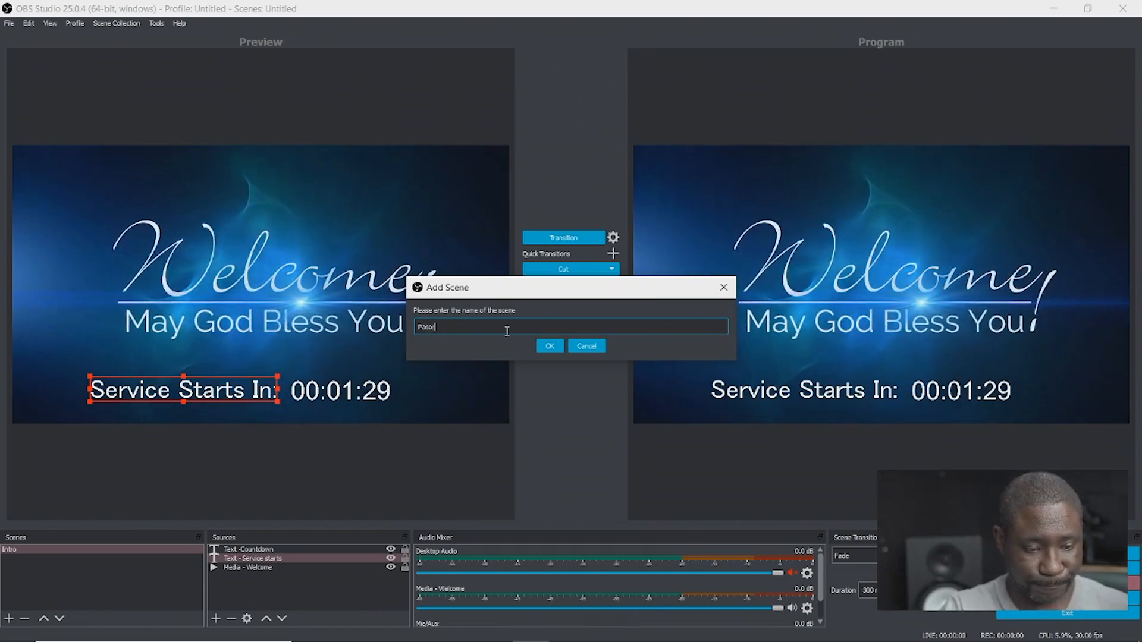
{"action": "key", "text": "BackSpace"}
{"action": "key", "text": "BackSpace"}
{"action": "key", "text": "BackSpace"}
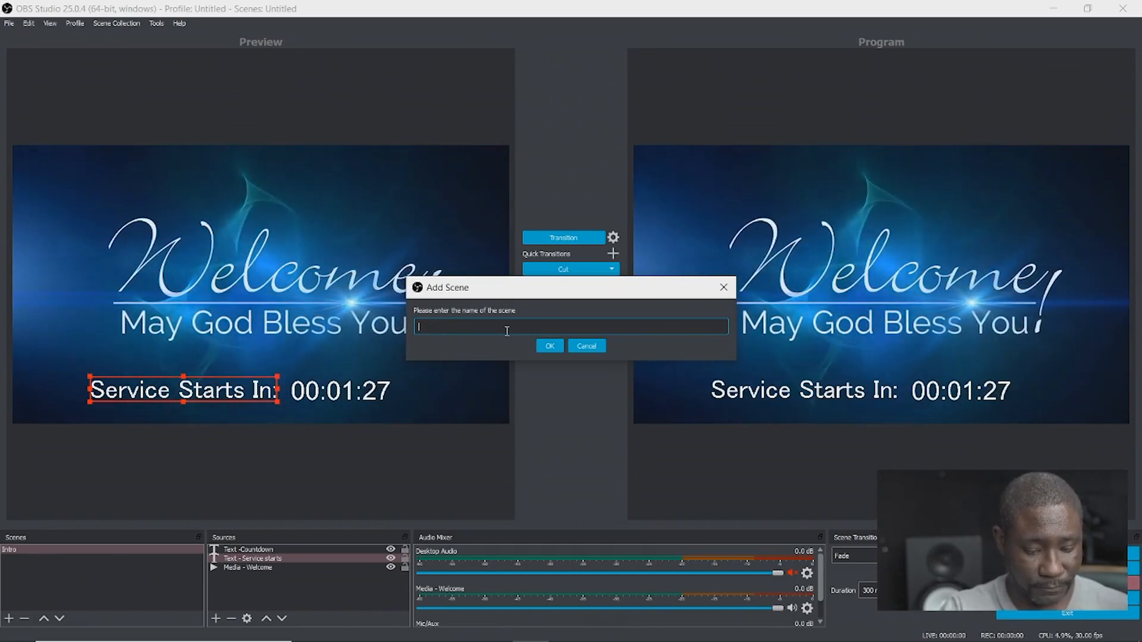
{"action": "type", "text": "Web"}
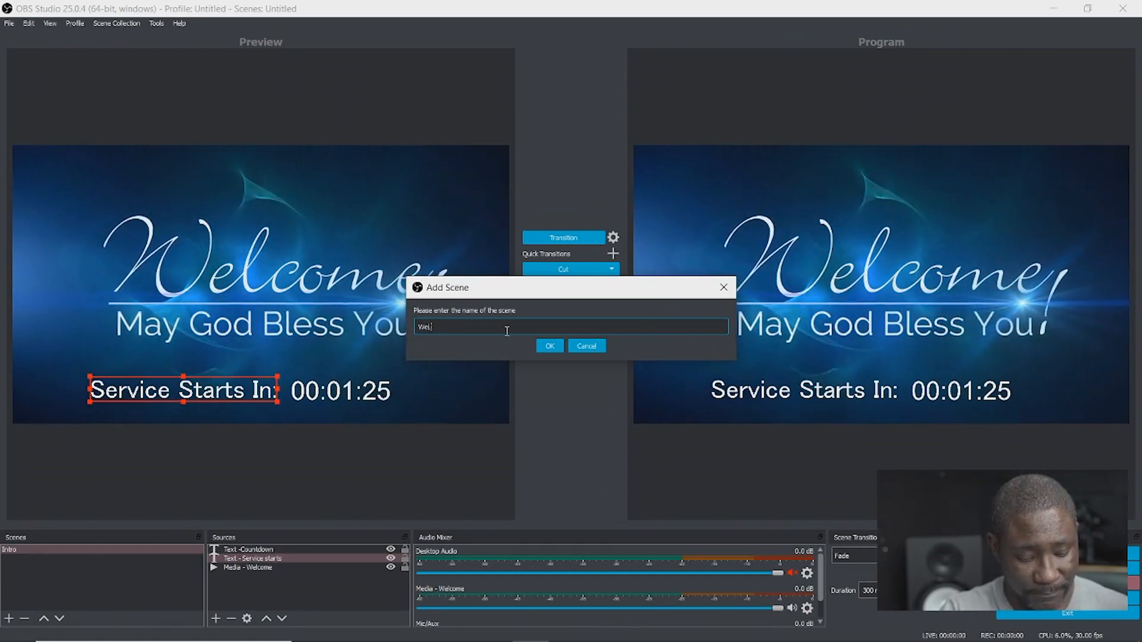
{"action": "type", "text": "d"}
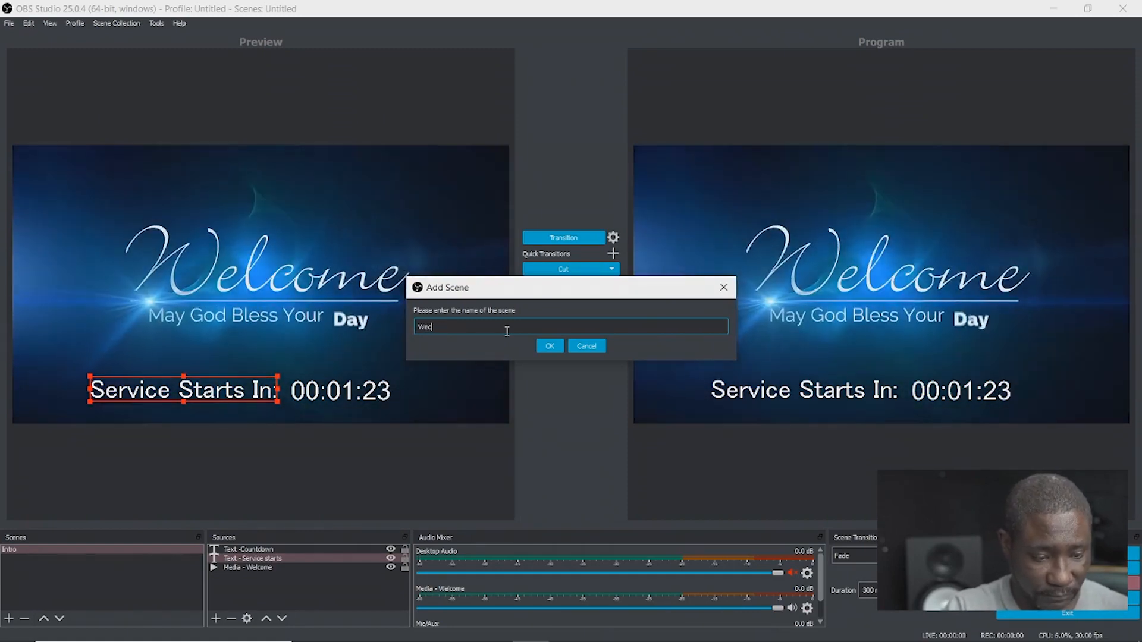
{"action": "type", "text": "Cam"}
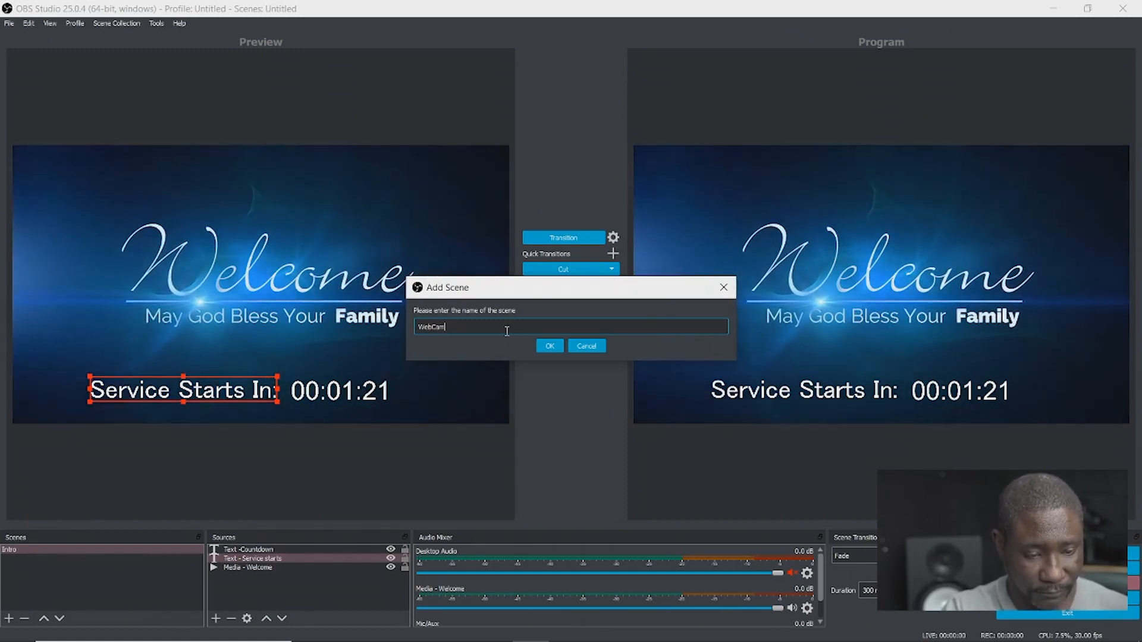
{"action": "left_click", "coordinate": [558, 346]}
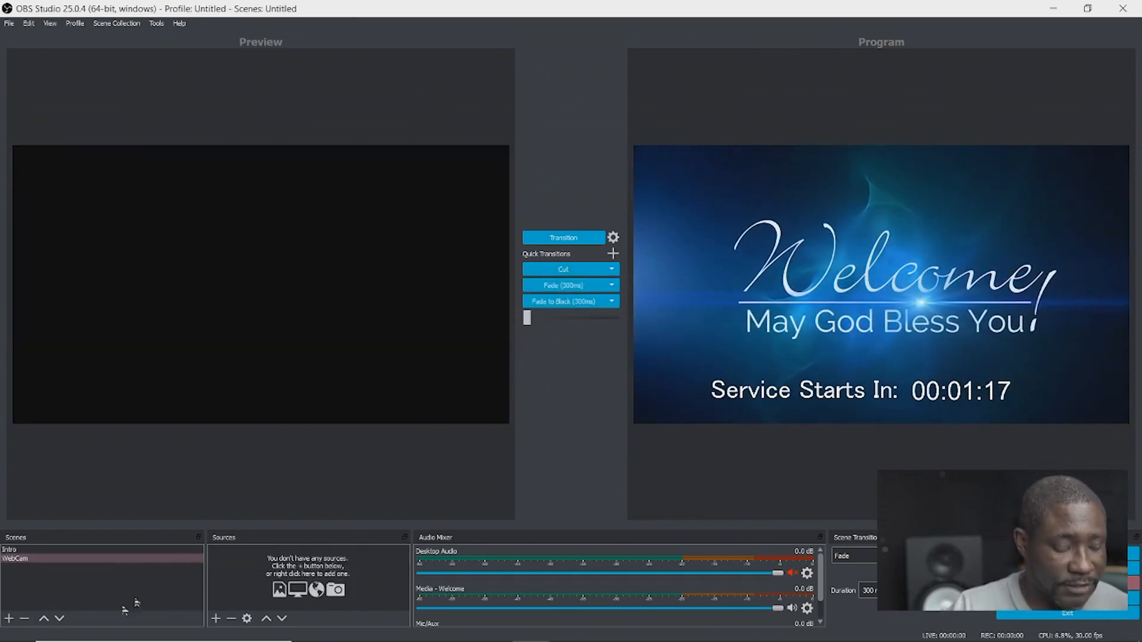
{"action": "left_click", "coordinate": [55, 559]}
{"action": "left_click", "coordinate": [357, 559]}
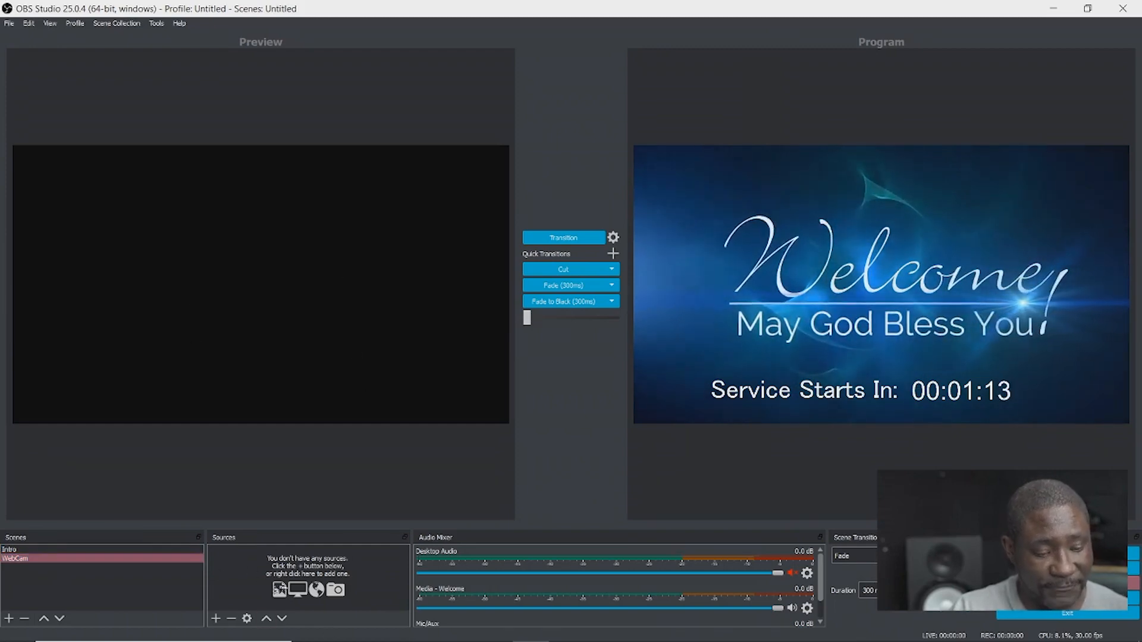
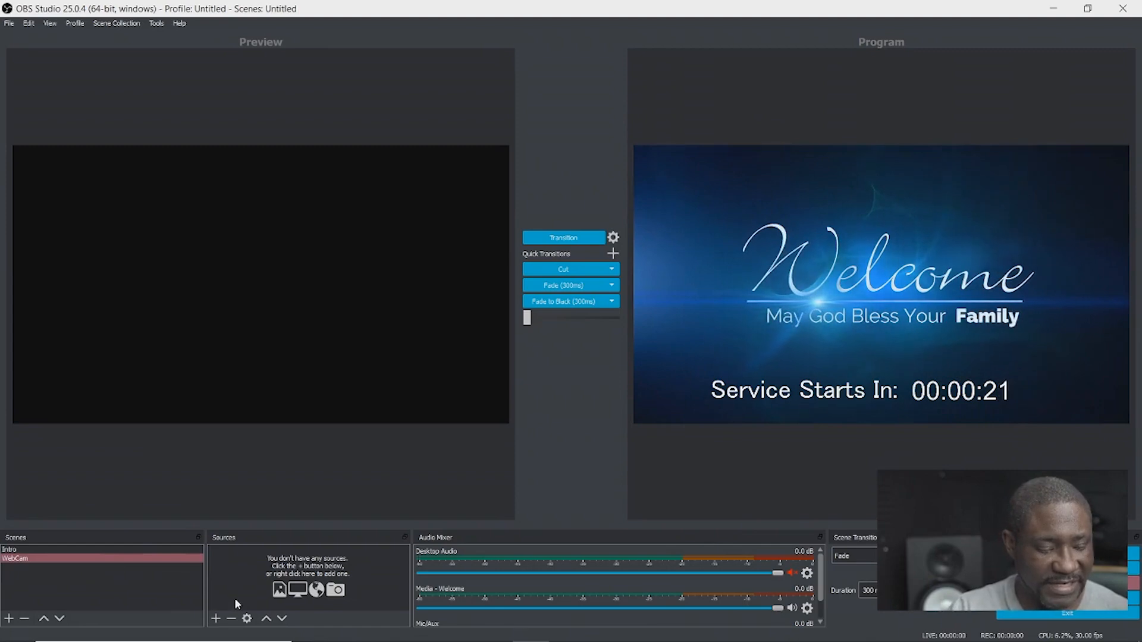
Step: Add a new Video Capture Device source named "Webcam" to the WebCam scene
{"action": "left_click", "coordinate": [217, 620]}
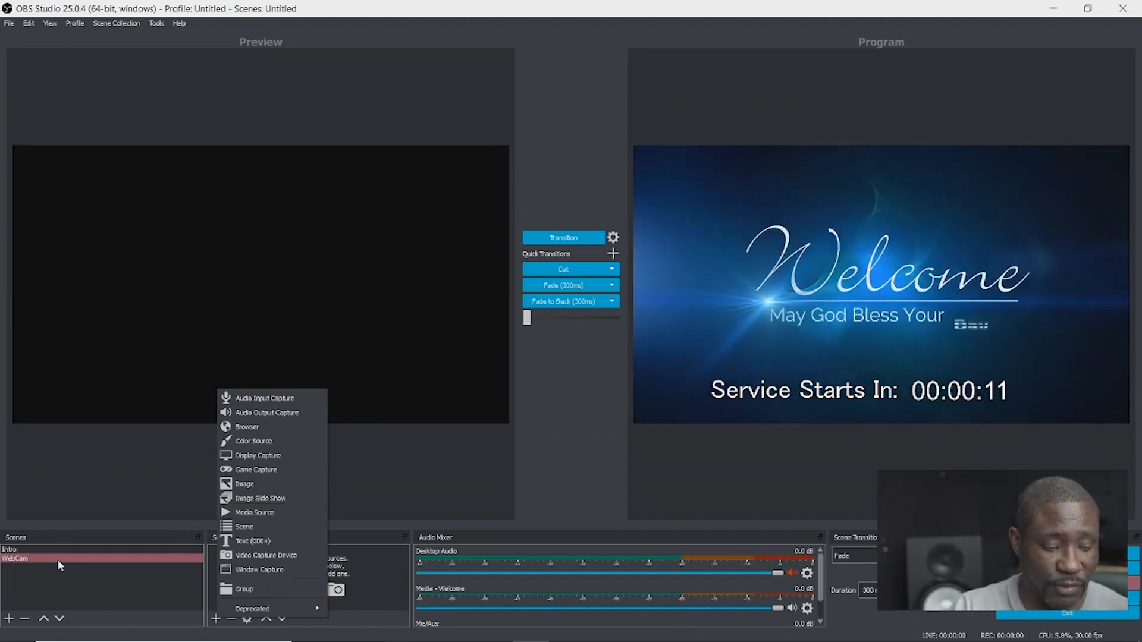
{"action": "left_click", "coordinate": [57, 560]}
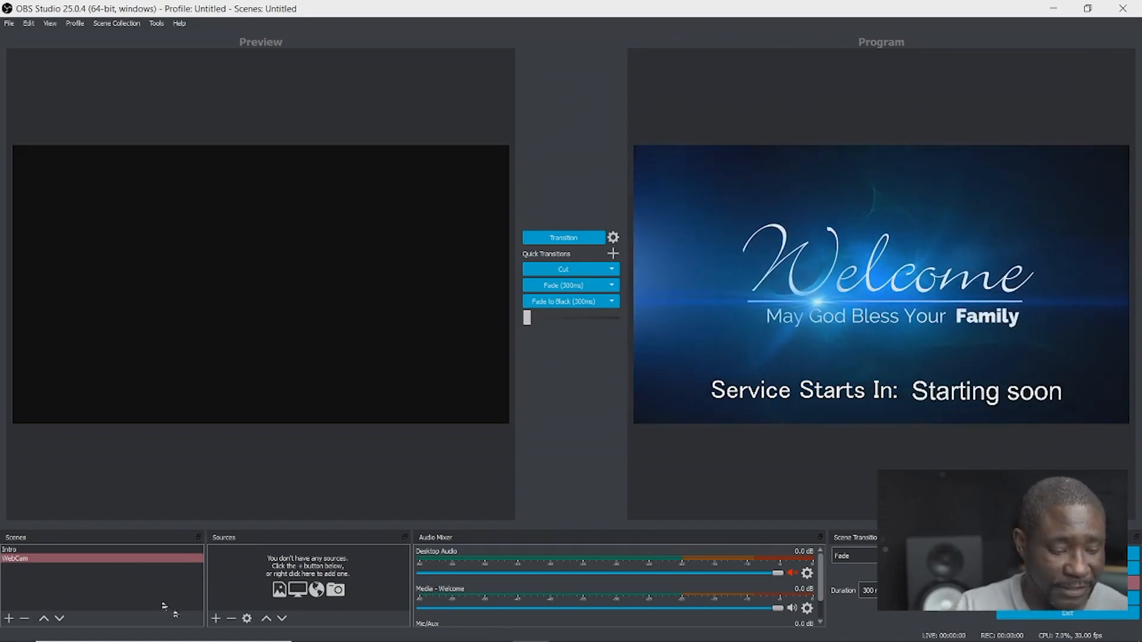
{"action": "left_click", "coordinate": [216, 618]}
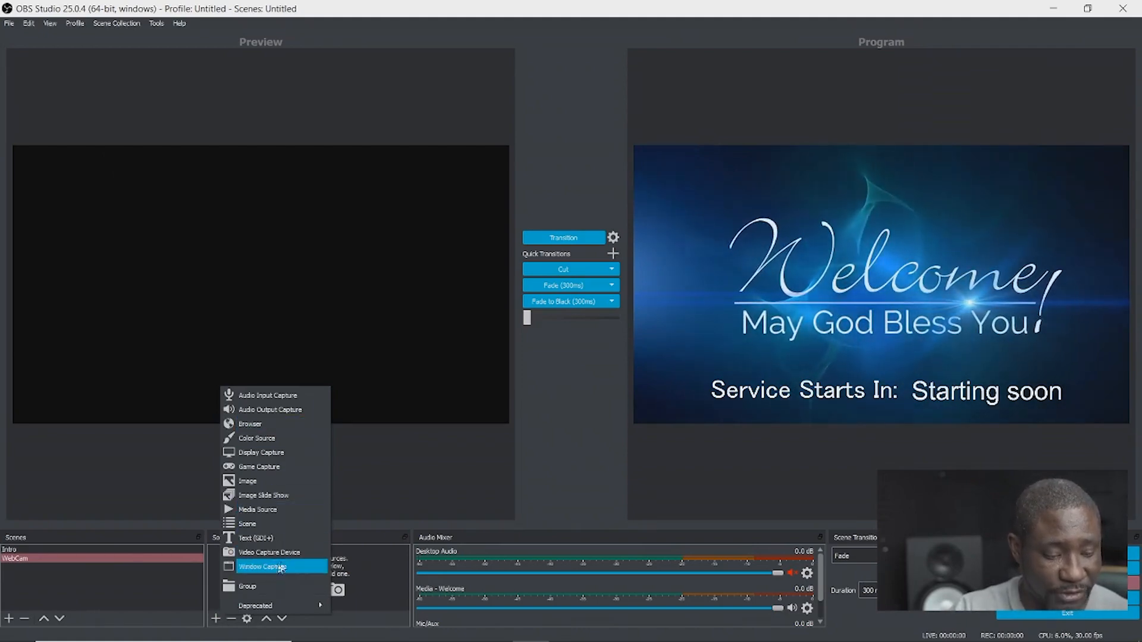
{"action": "left_click", "coordinate": [292, 554]}
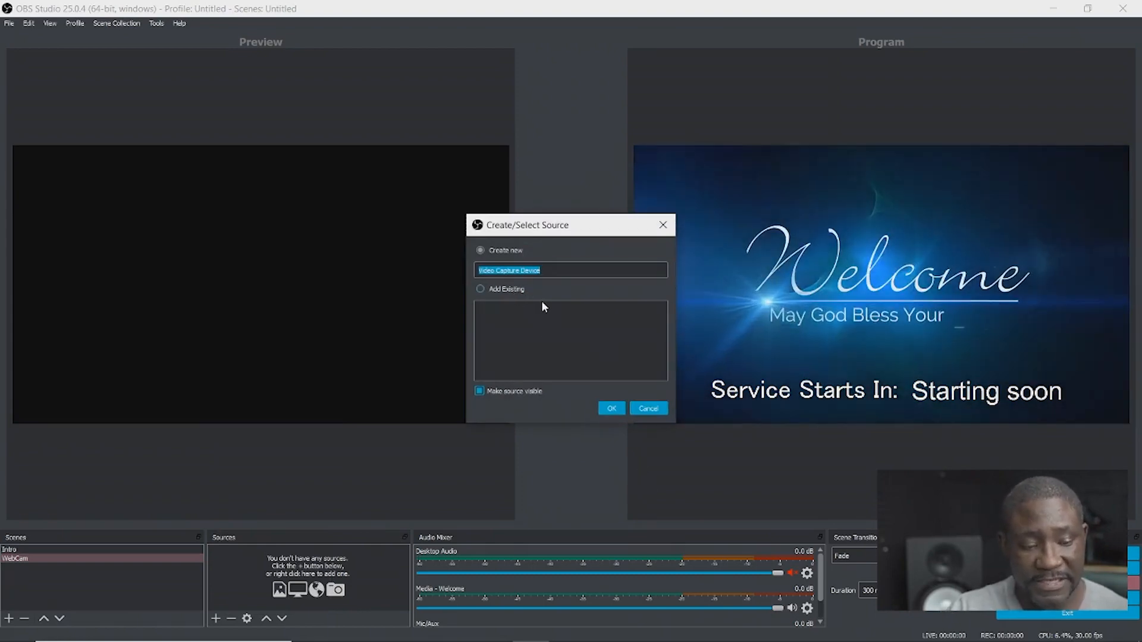
{"action": "type", "text": "We"}
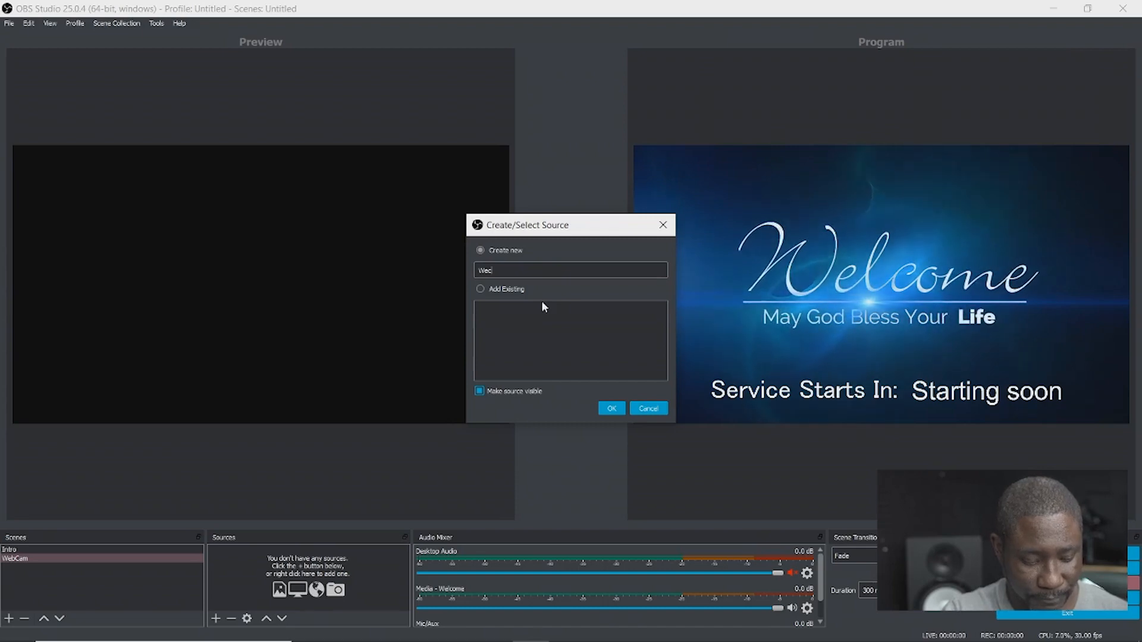
{"action": "type", "text": "bcam"}
{"action": "key", "text": "Return"}
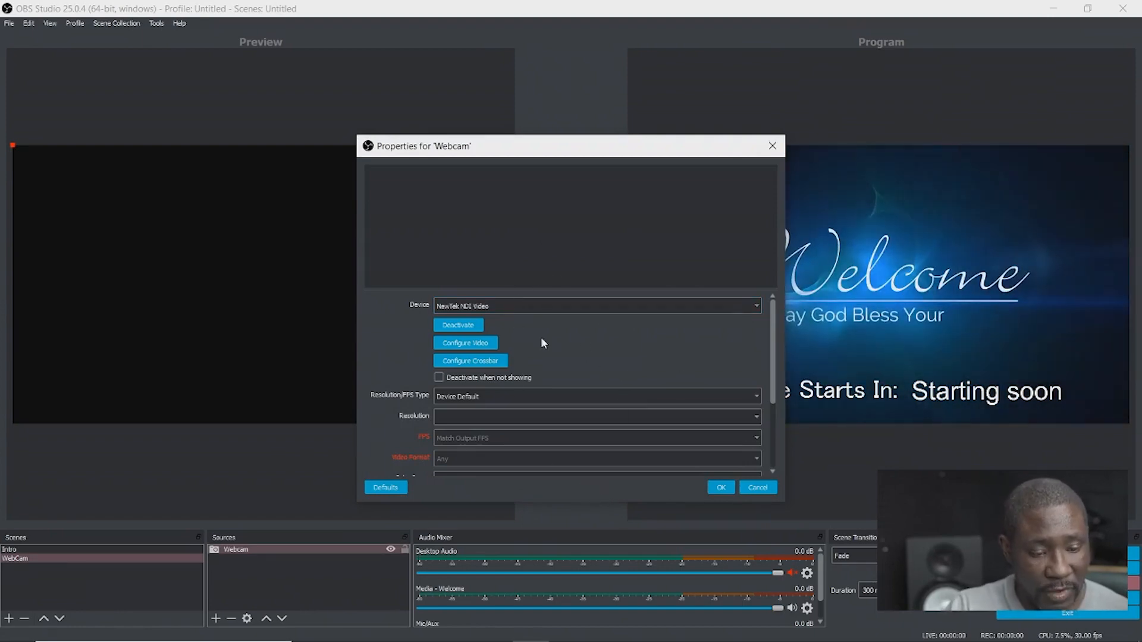
Step: Choose HD WebCam as the capture device for the Webcam source
{"action": "left_click", "coordinate": [755, 307]}
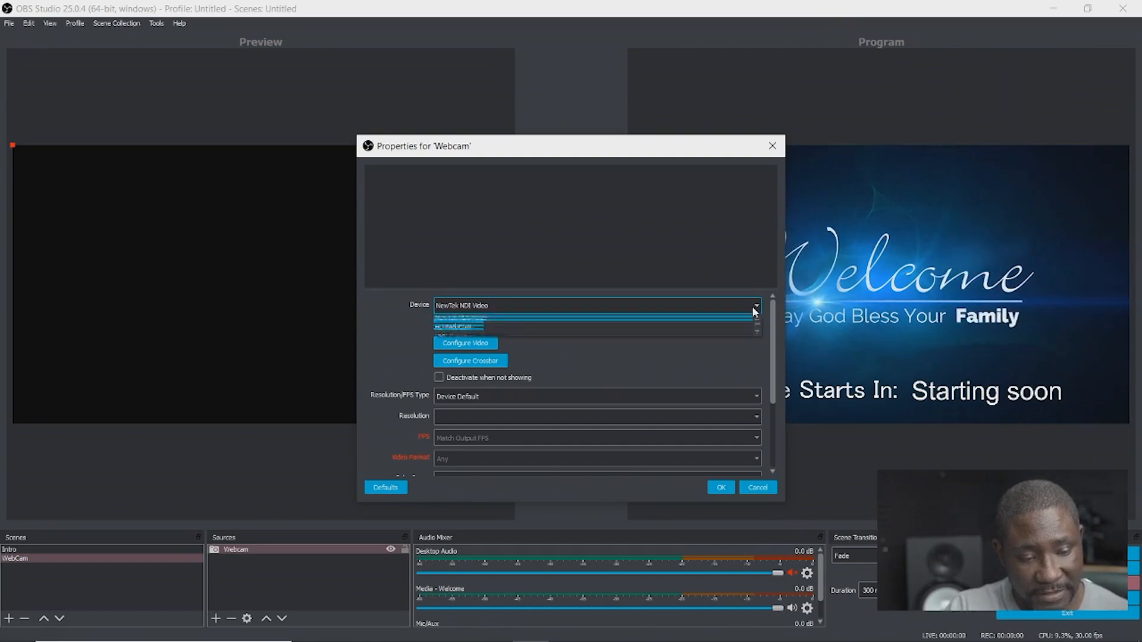
{"action": "left_click", "coordinate": [754, 309]}
{"action": "left_click", "coordinate": [754, 309]}
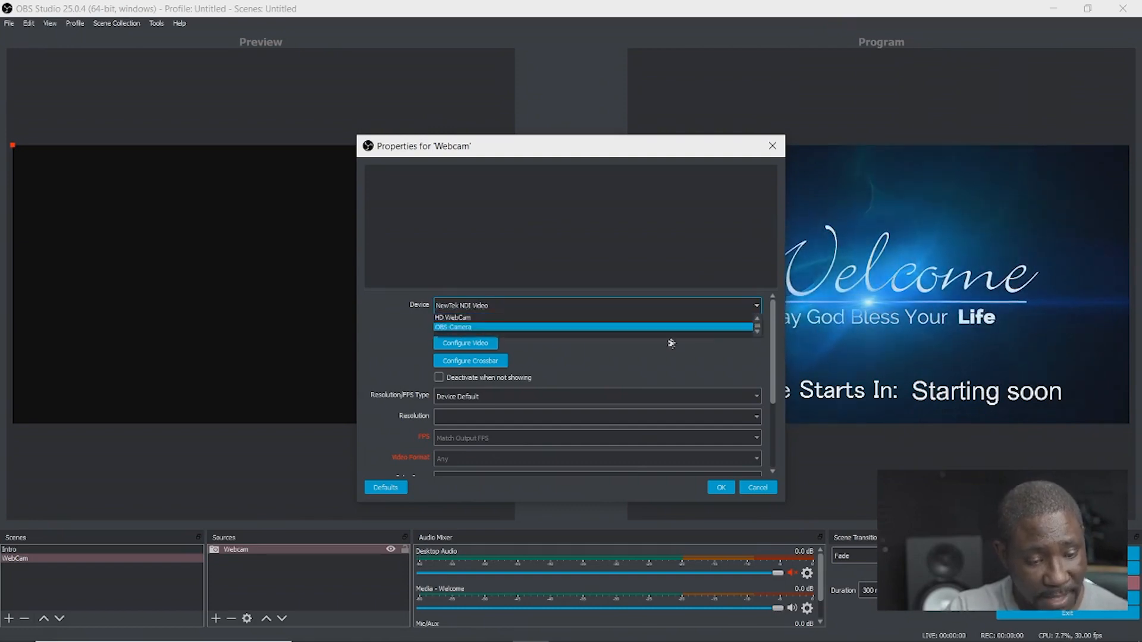
{"action": "left_click", "coordinate": [516, 317]}
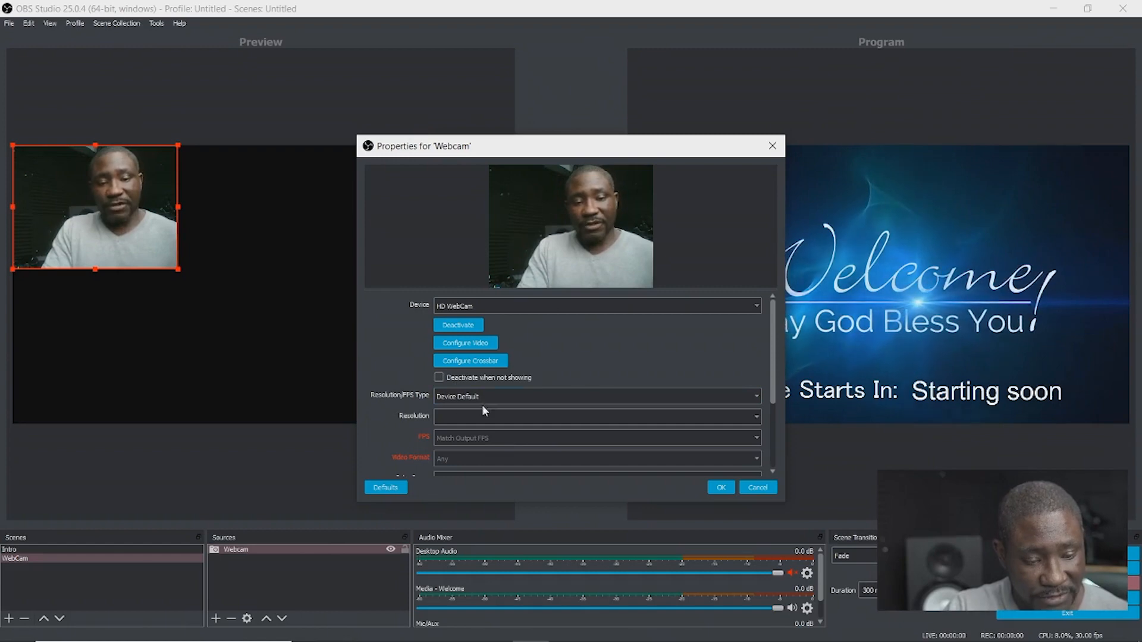
Step: Set the Webcam source's Resolution/FPS Type to Custom with a resolution of 1280x720 and confirm its properties
{"action": "left_click", "coordinate": [755, 396]}
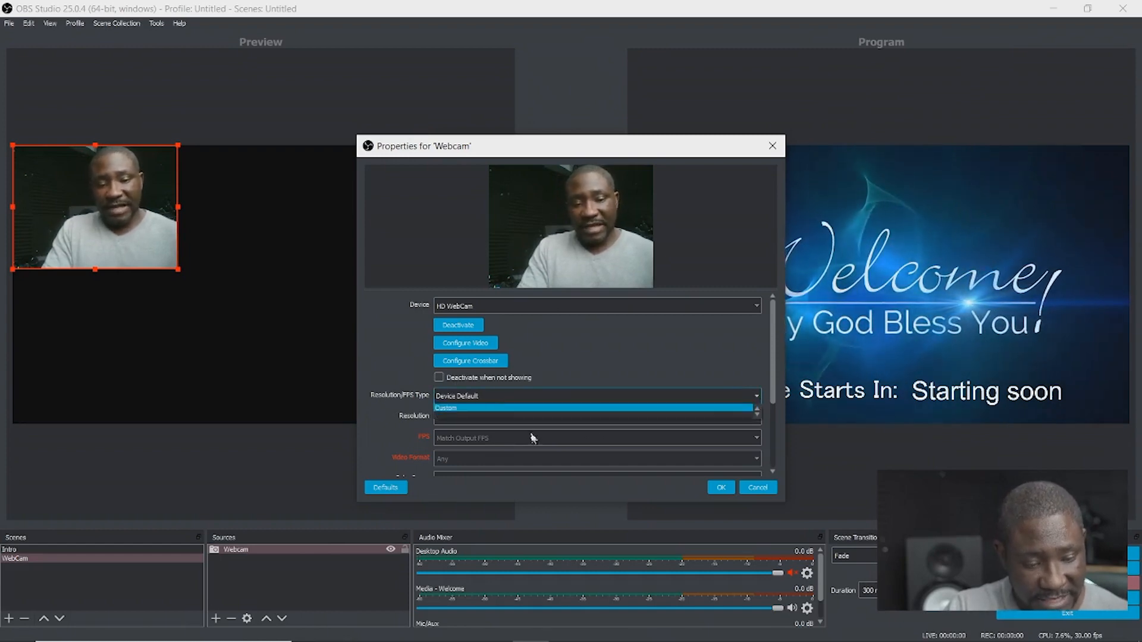
{"action": "left_click", "coordinate": [504, 409]}
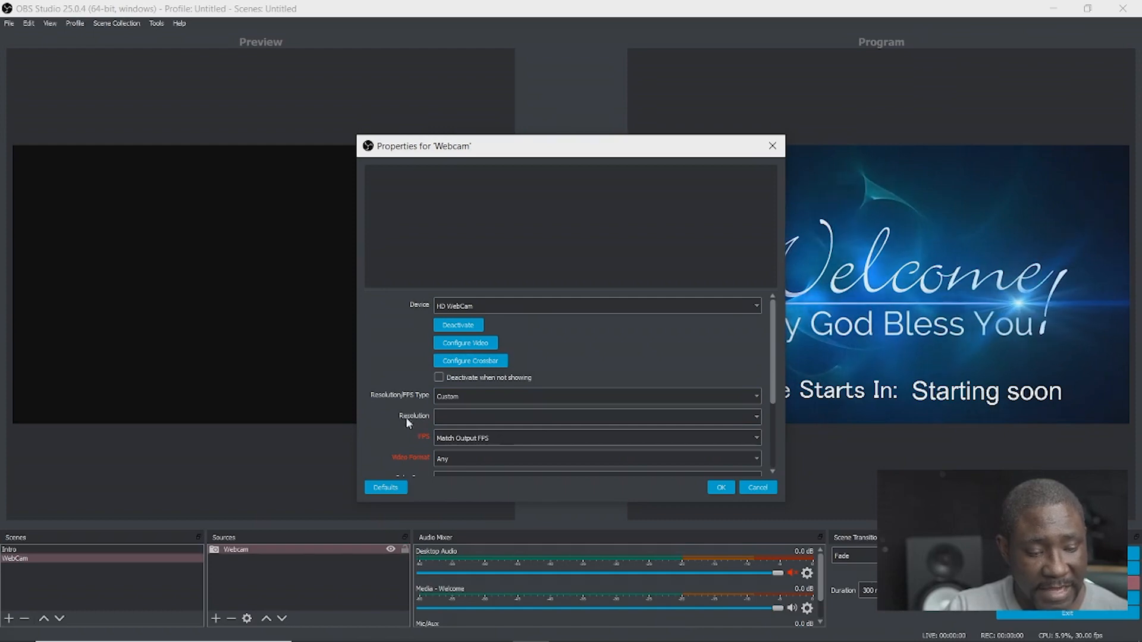
{"action": "left_click", "coordinate": [759, 420]}
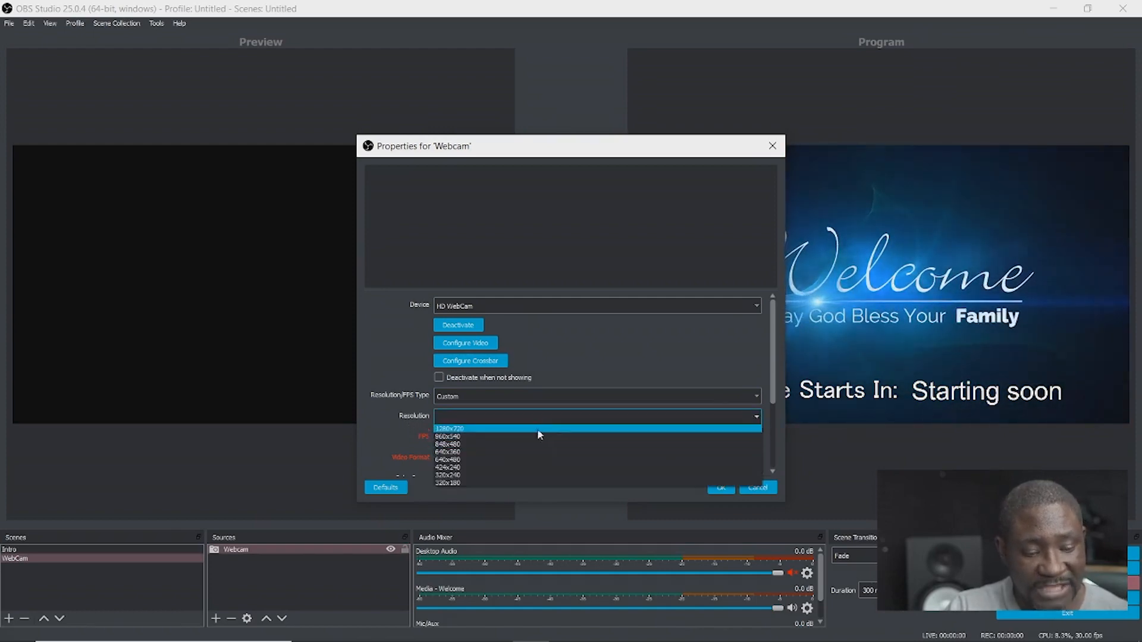
{"action": "left_click", "coordinate": [498, 429]}
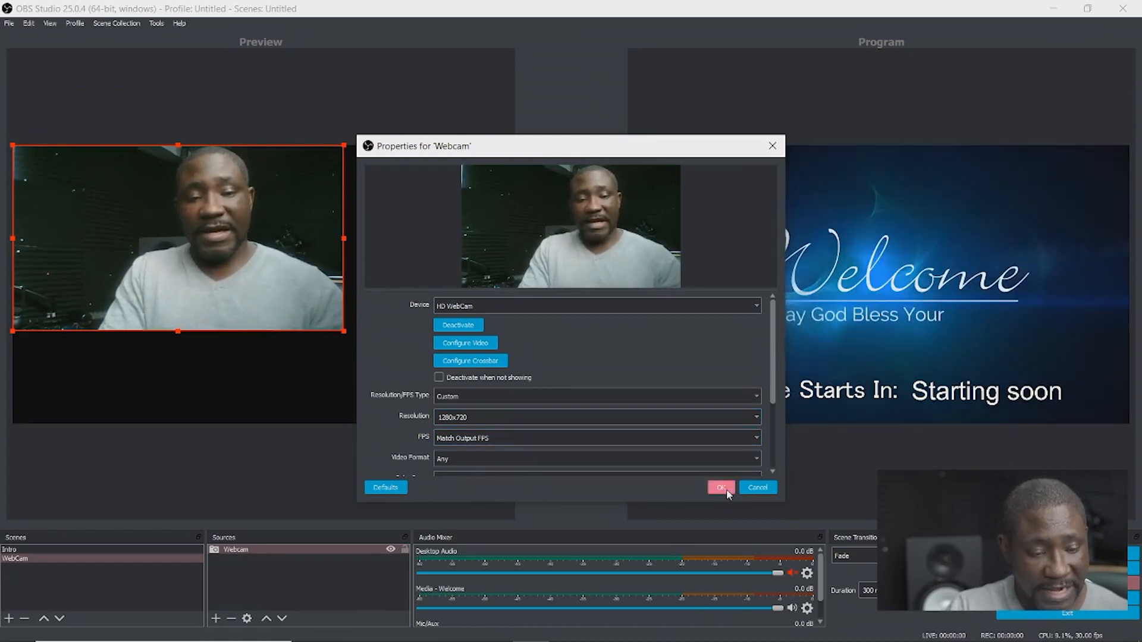
{"action": "left_click", "coordinate": [722, 488]}
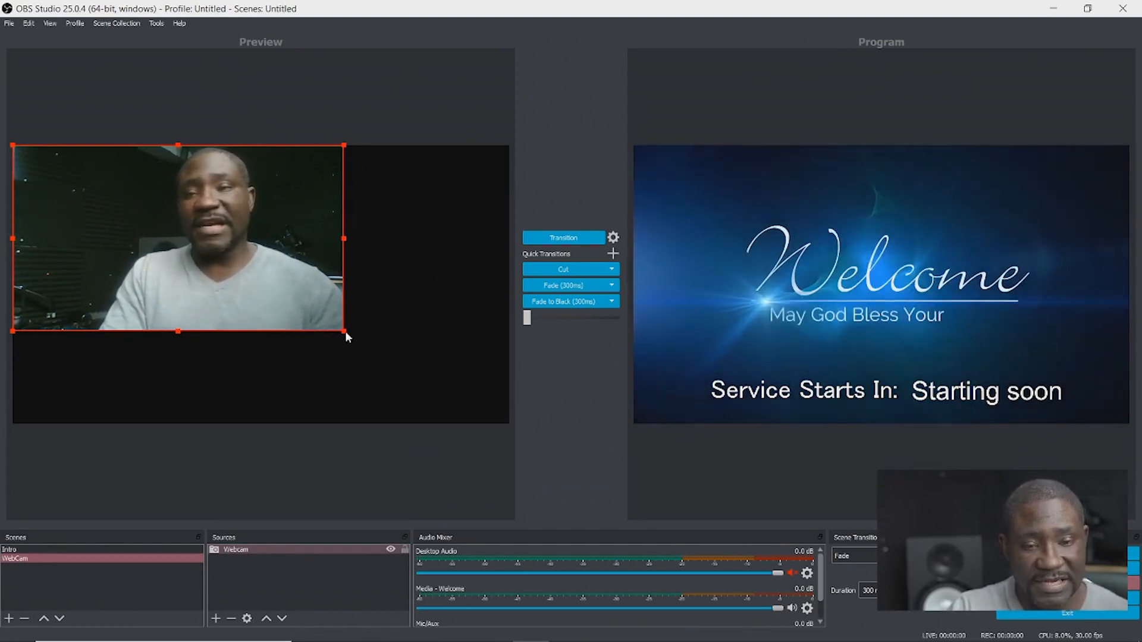
Step: Fit the webcam image to the screen so it fills the WebCam scene's canvas
{"action": "left_click_drag", "start_coordinate": [345, 332], "coordinate": [265, 286]}
{"action": "right_click", "coordinate": [174, 194]}
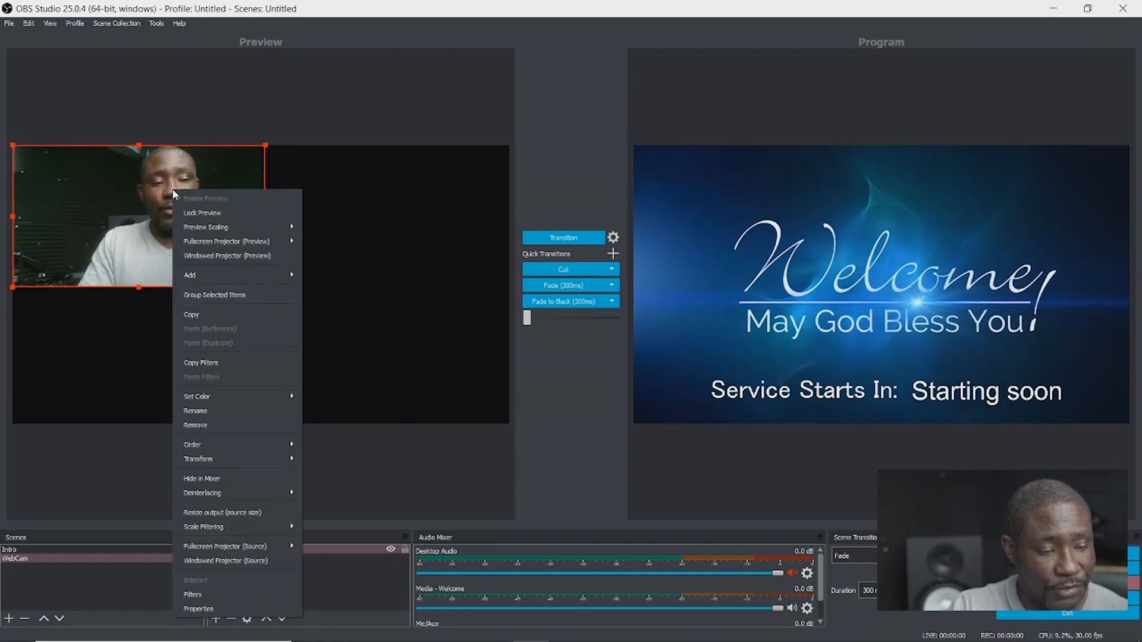
{"action": "right_click", "coordinate": [145, 196]}
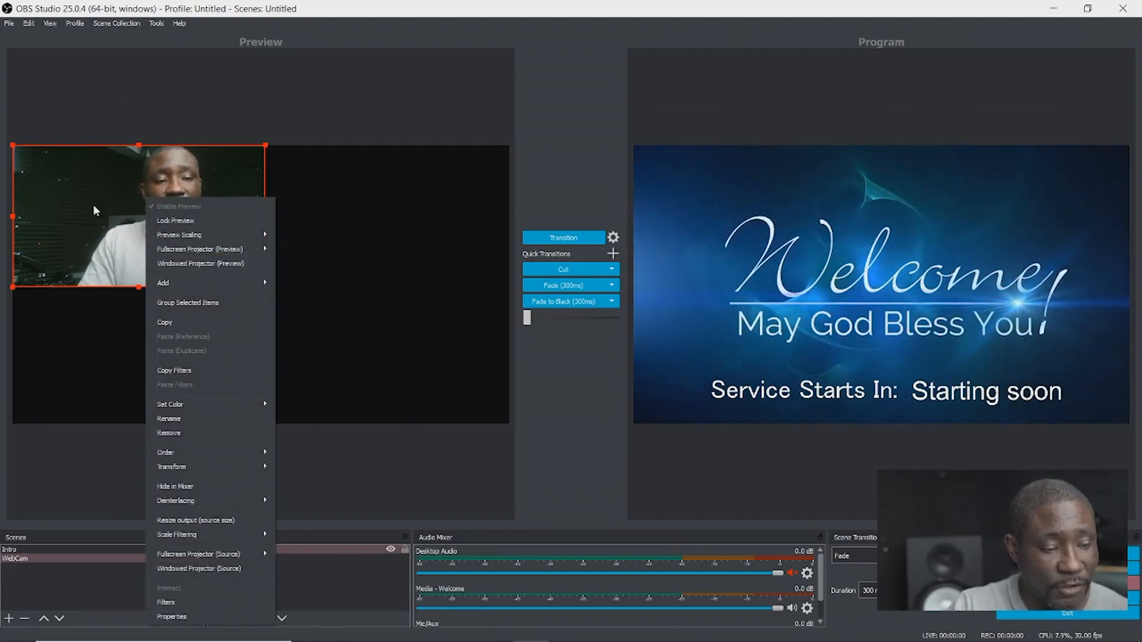
{"action": "right_click", "coordinate": [94, 206]}
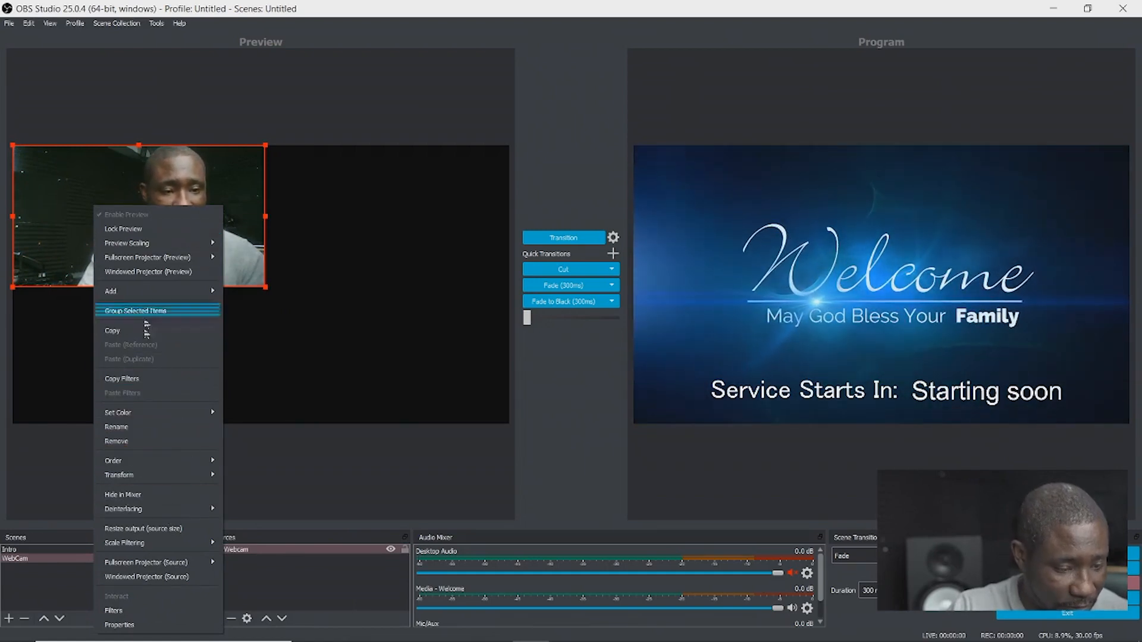
{"action": "mouse_move", "coordinate": [146, 474]}
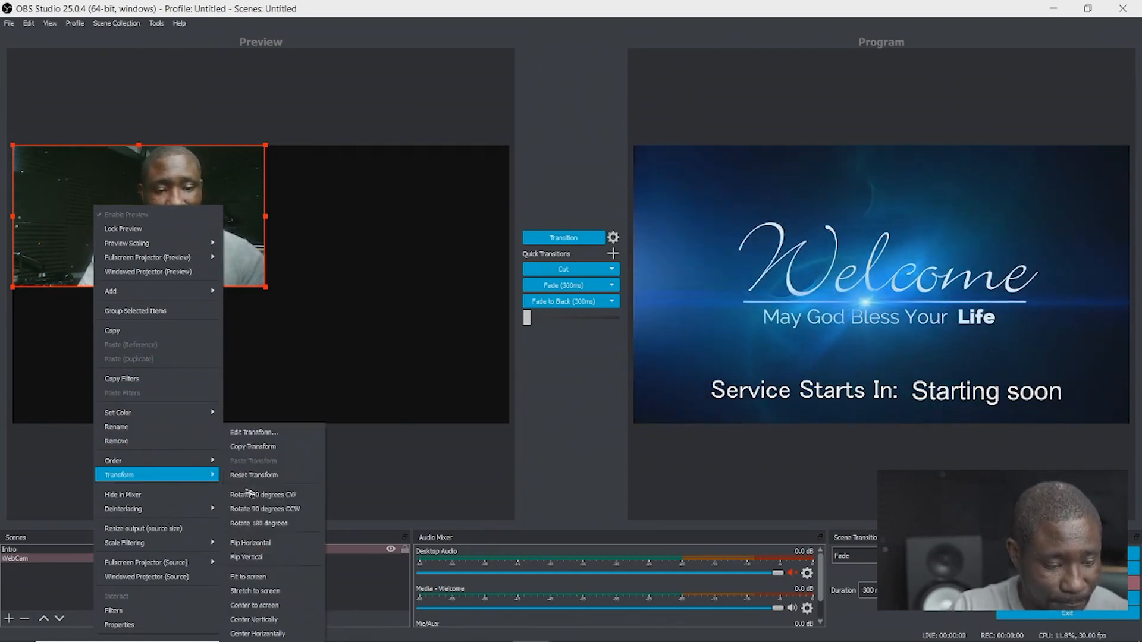
{"action": "left_click", "coordinate": [262, 578]}
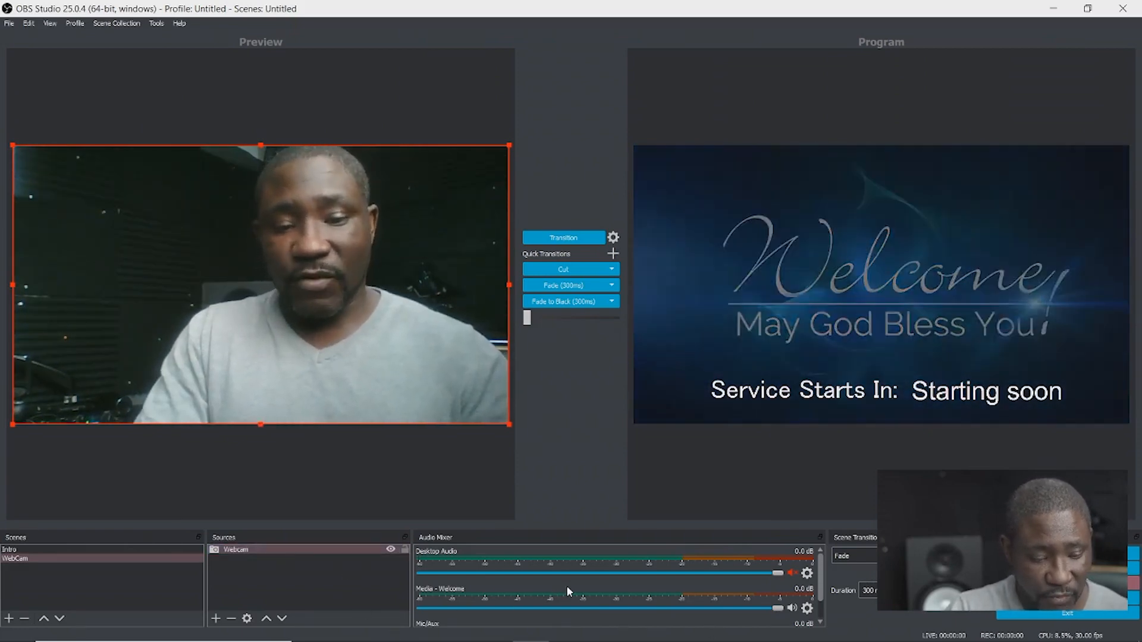
Step: Load the Intro scene in the preview, send it to Program, and transition the live output to the WebCam scene
{"action": "scroll", "coordinate": [568, 591], "scroll_direction": "down", "scroll_amount": 1}
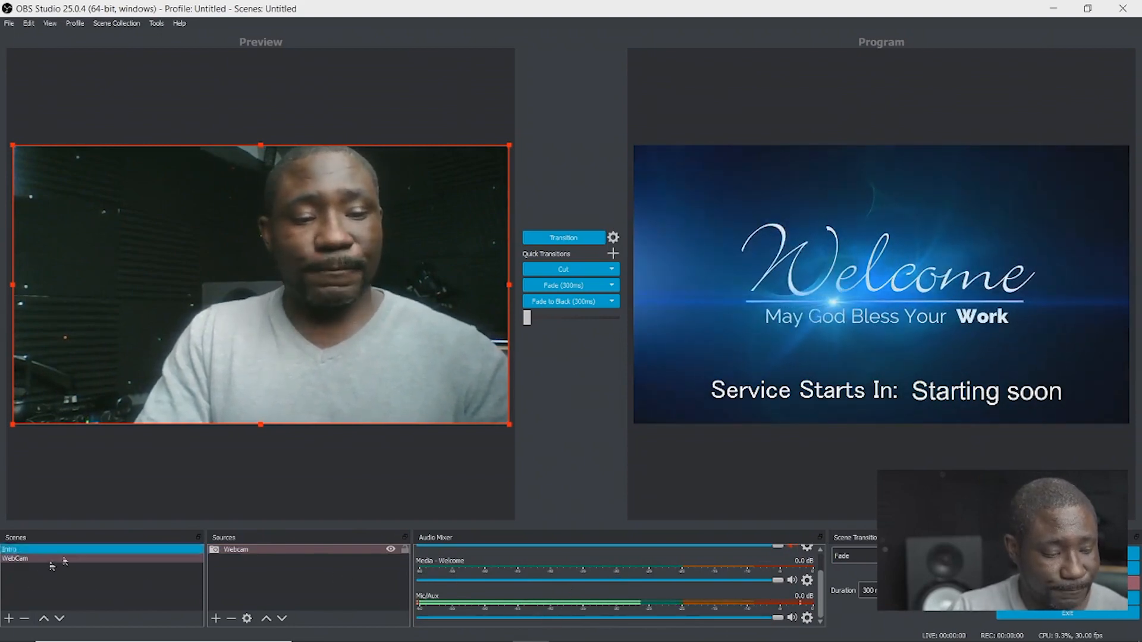
{"action": "left_click", "coordinate": [31, 552]}
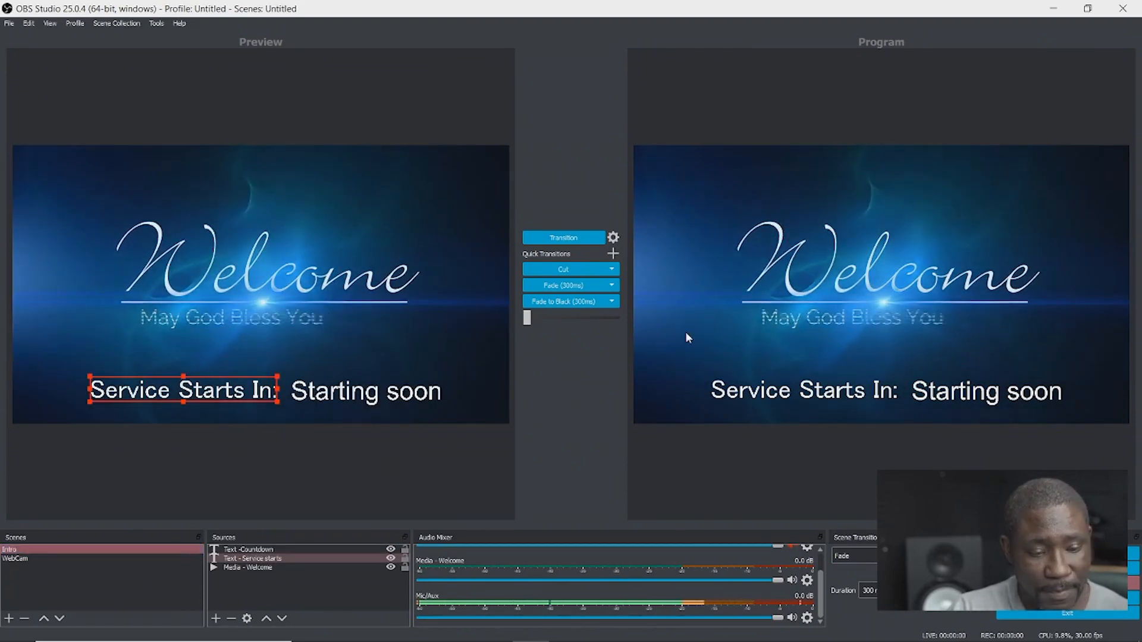
{"action": "left_click", "coordinate": [580, 241]}
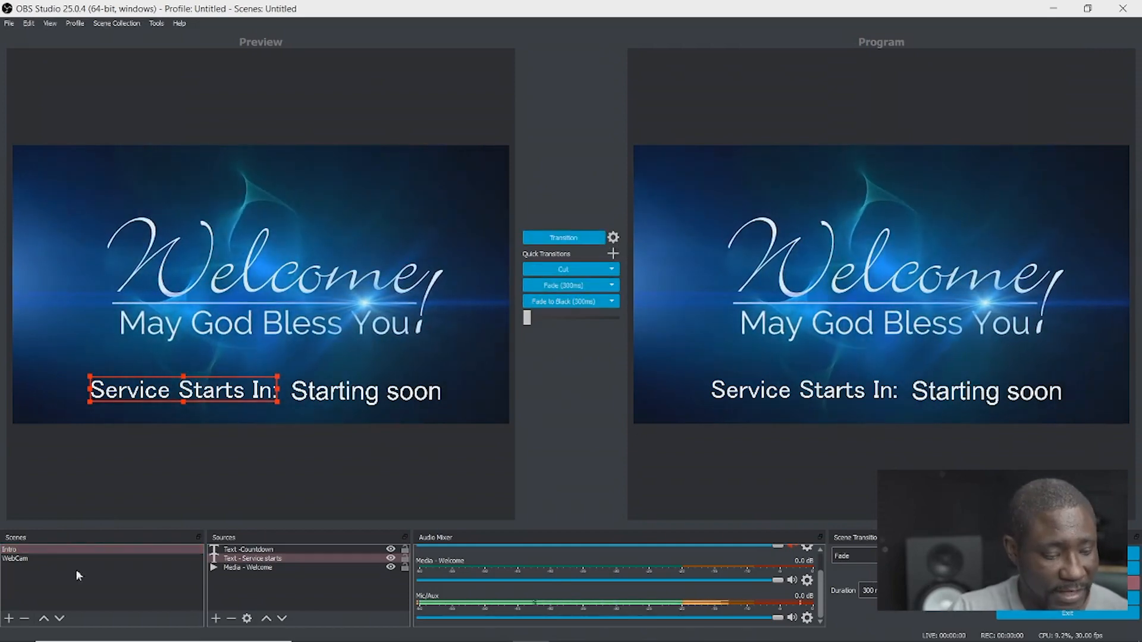
{"action": "left_click", "coordinate": [37, 559]}
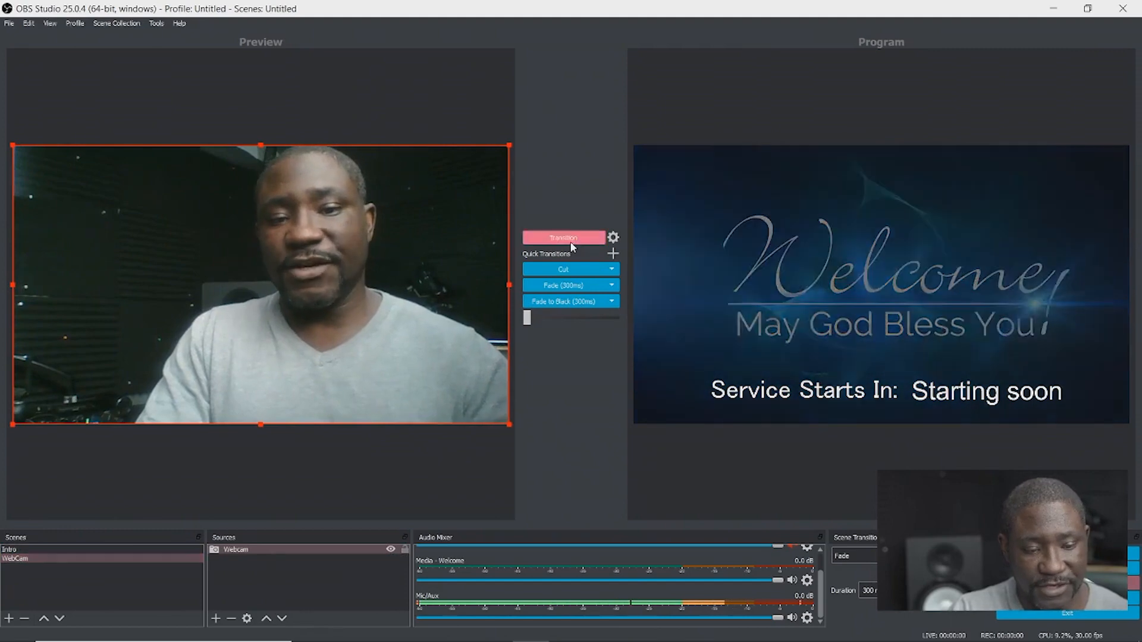
{"action": "left_click", "coordinate": [570, 239]}
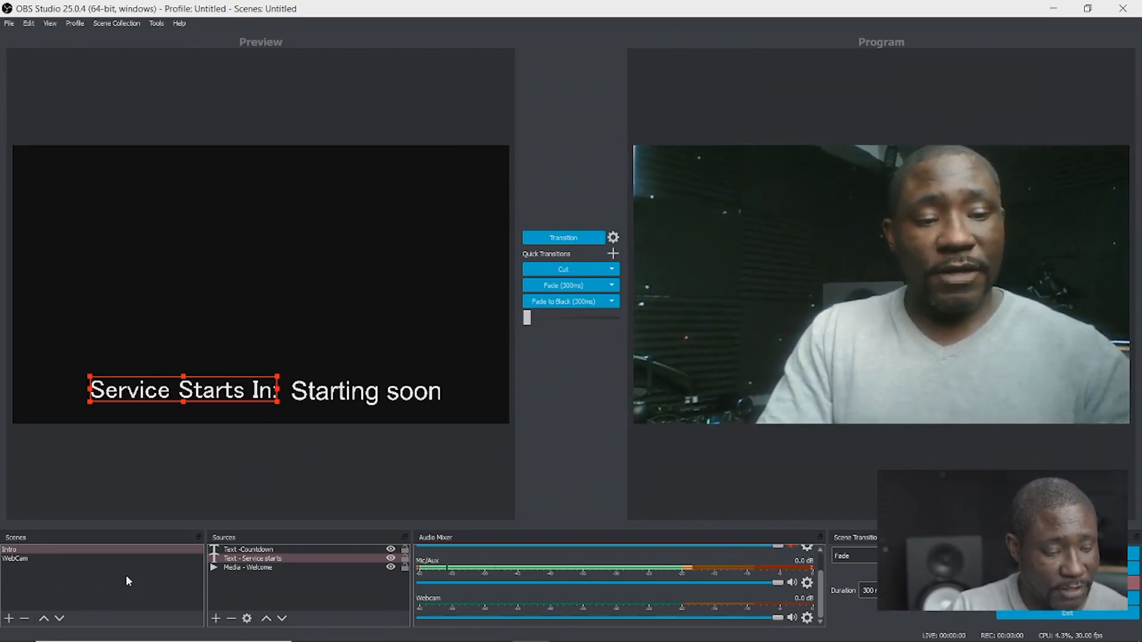
Step: Switch the live output to Intro and back to WebCam, and select the WebCam scene for the preview
{"action": "left_click", "coordinate": [577, 238]}
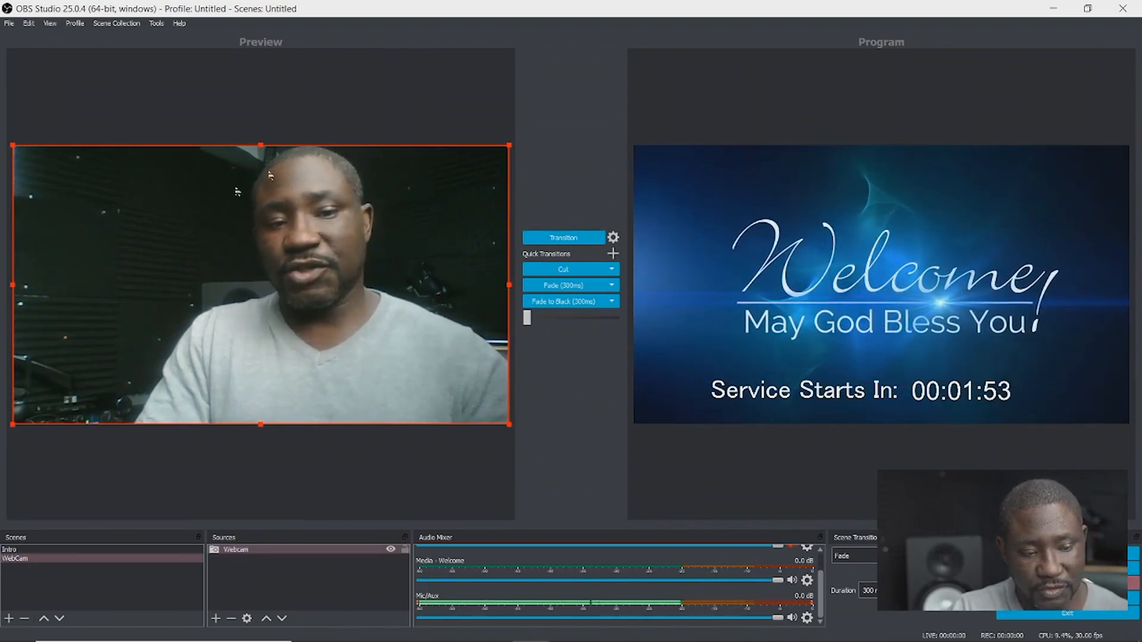
{"action": "left_click", "coordinate": [565, 239]}
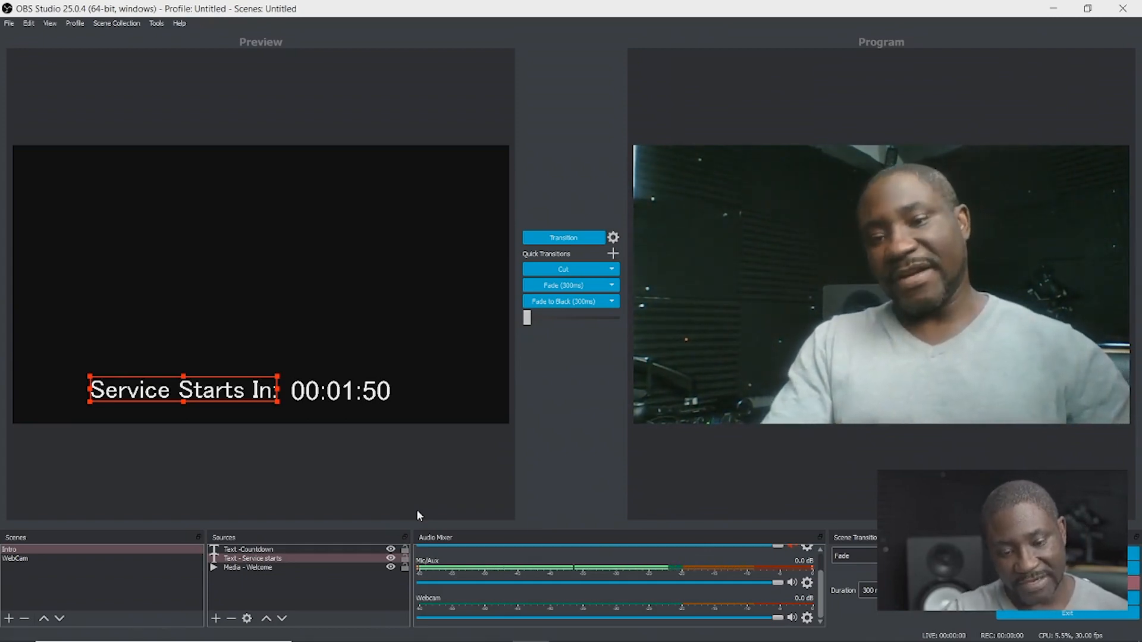
{"action": "left_click", "coordinate": [15, 559]}
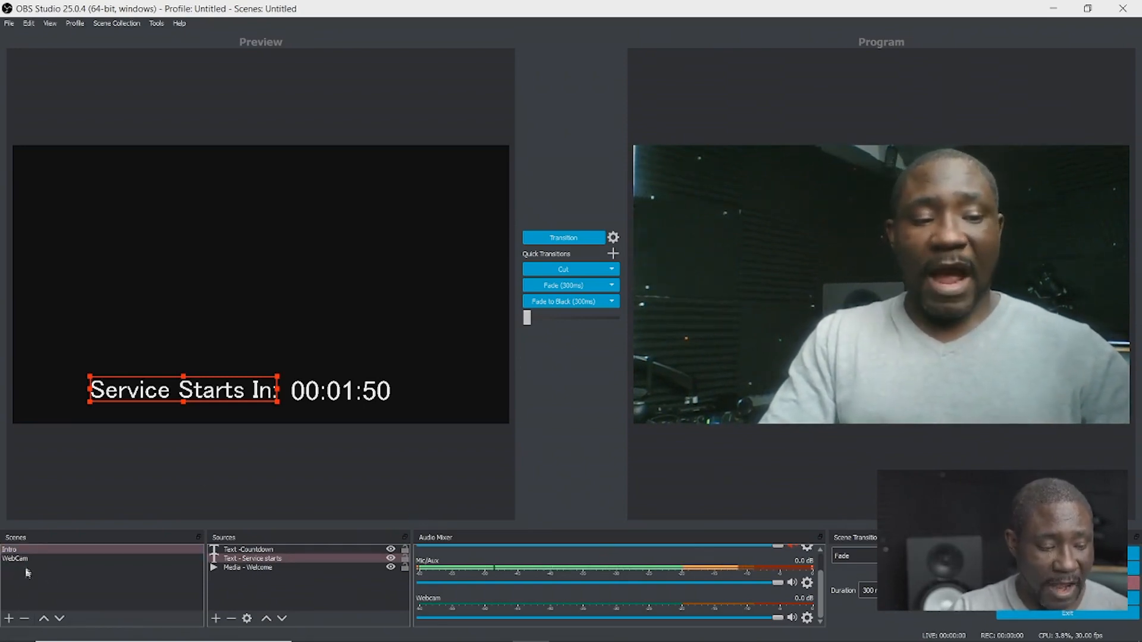
{"action": "left_click", "coordinate": [18, 562]}
{"action": "left_click_drag", "start_coordinate": [9, 550], "coordinate": [26, 583]}
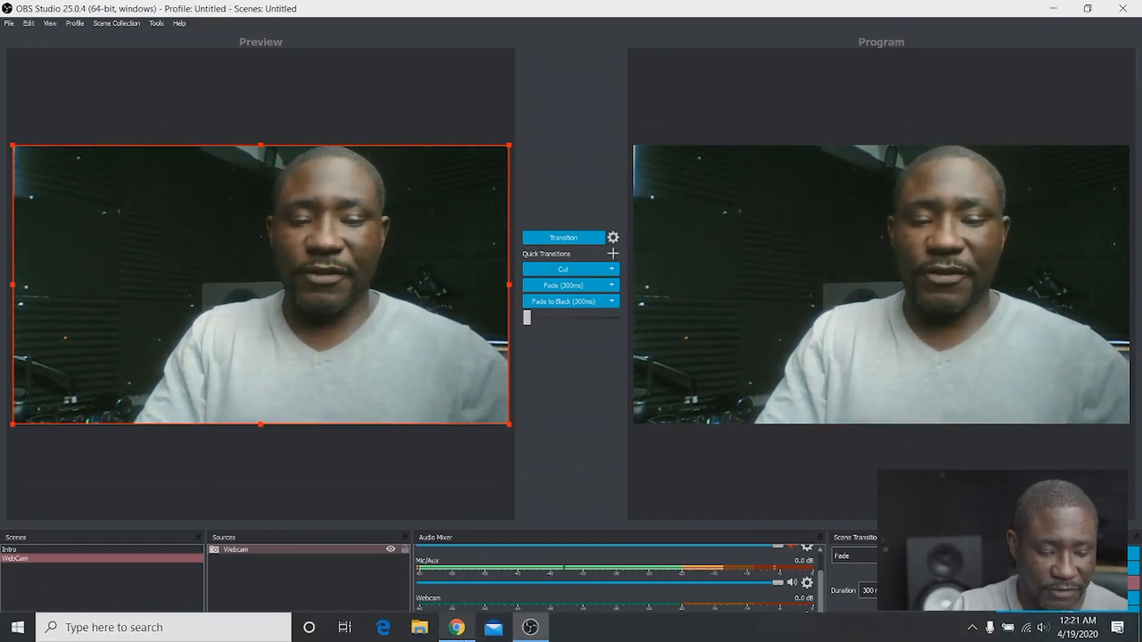
Step: Switch to Chrome, load canva.com in the speed test tab, and create a new 1920 × 1080 px Presentation design
{"action": "left_click", "coordinate": [457, 628]}
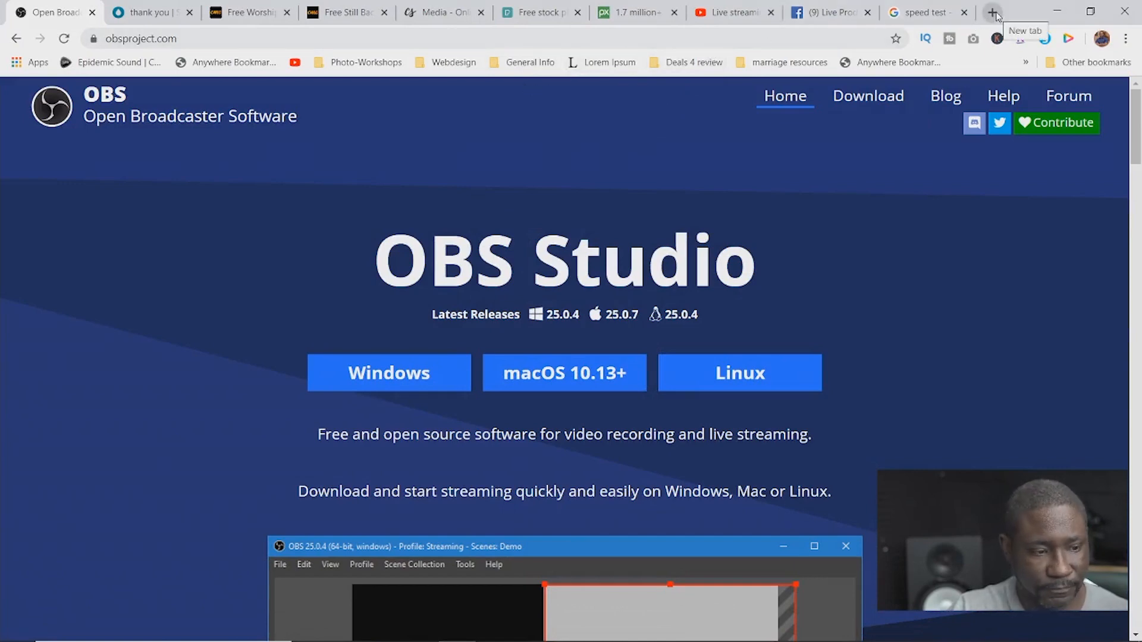
{"action": "left_click", "coordinate": [927, 12]}
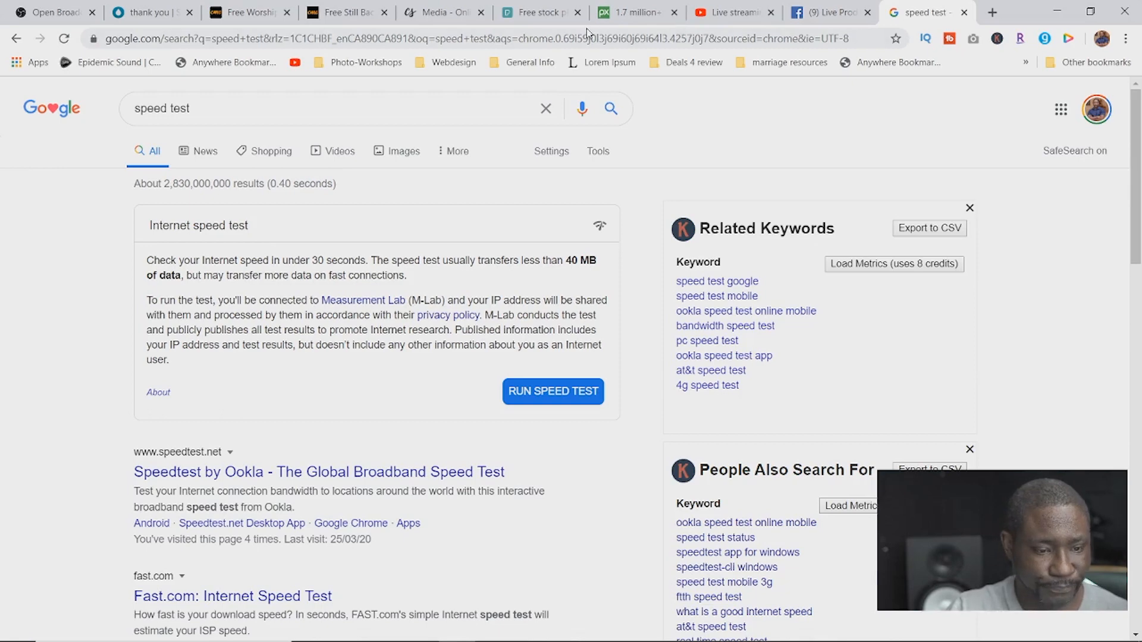
{"action": "left_click", "coordinate": [583, 37]}
{"action": "type", "text": "ca"}
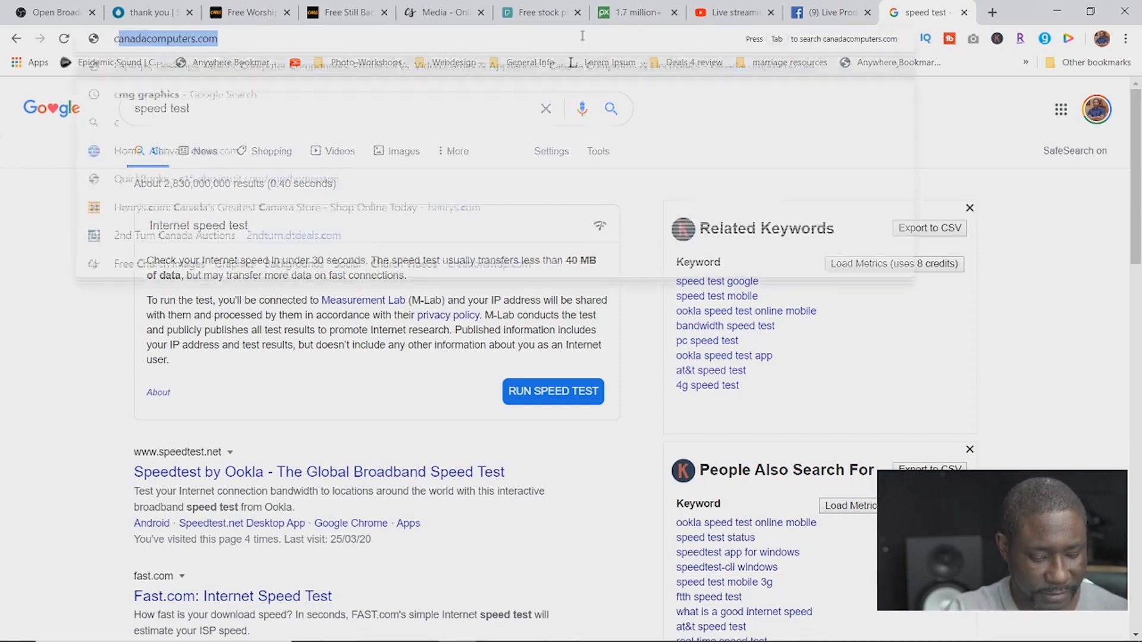
{"action": "type", "text": "nva"}
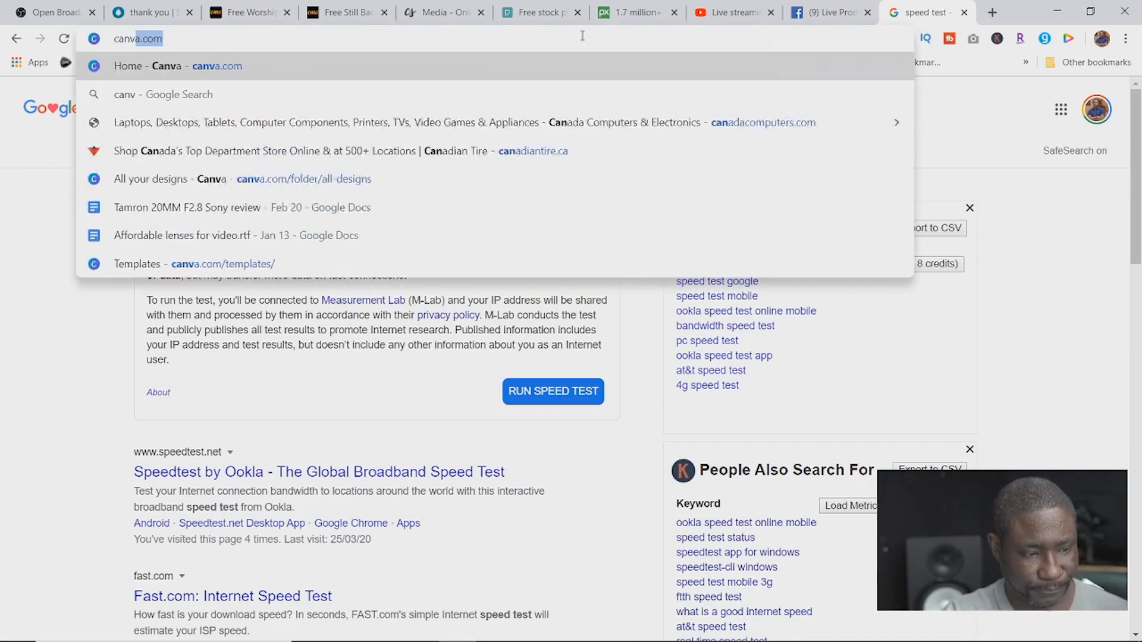
{"action": "key", "text": "Return"}
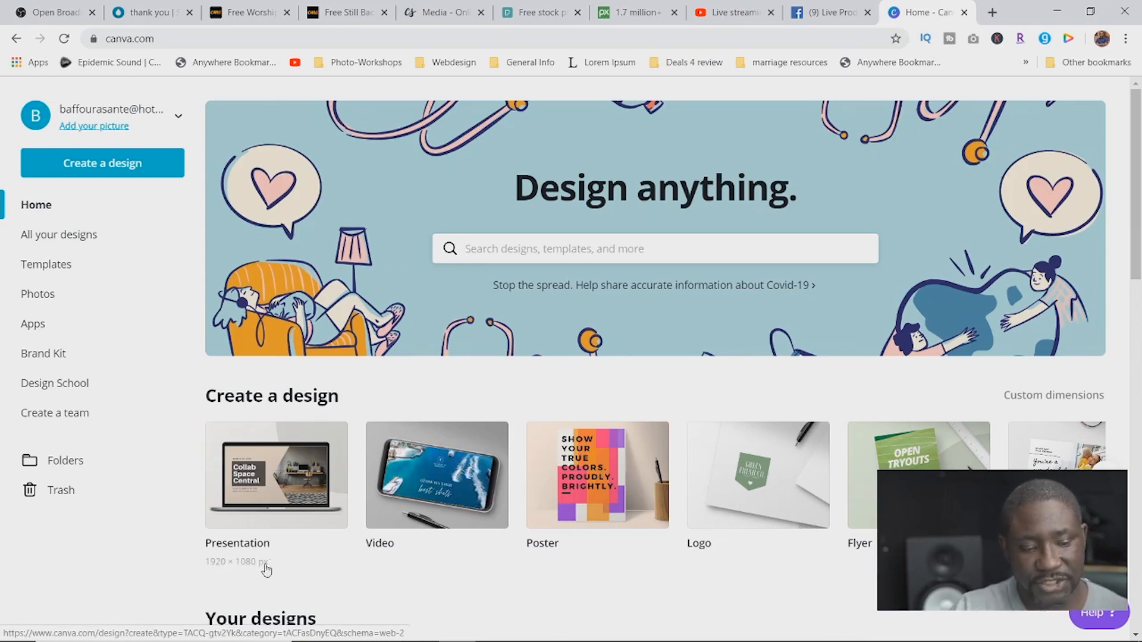
{"action": "left_click", "coordinate": [273, 510]}
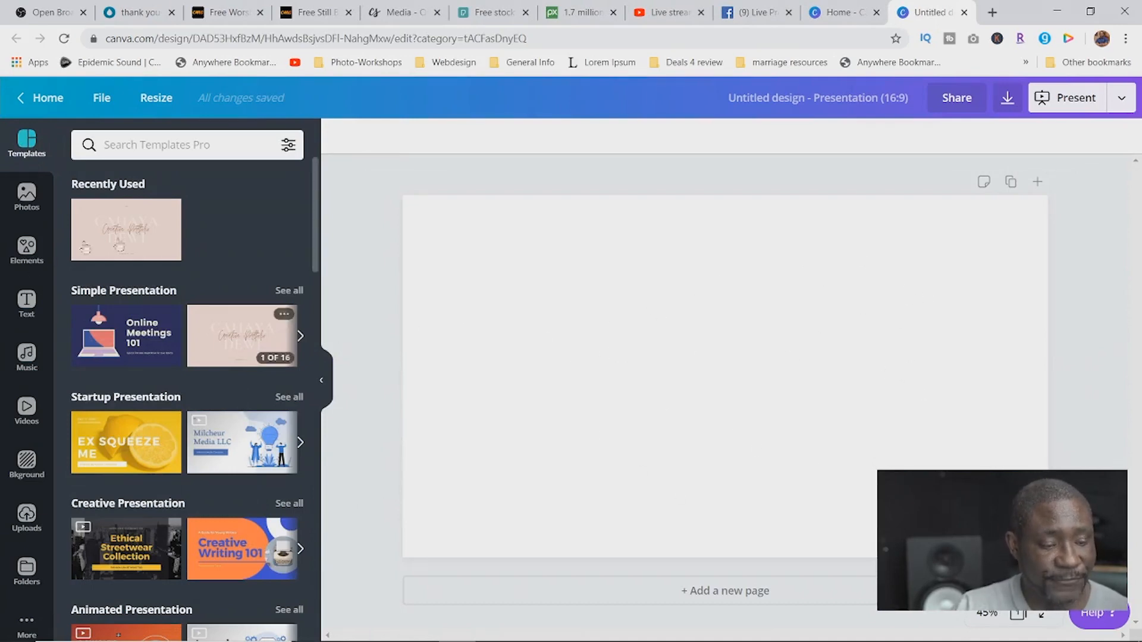
Step: Apply the "Finding Strength in Faith" cover page of the Red Modern Church Presentation template to the blank design
{"action": "scroll", "coordinate": [146, 409], "scroll_direction": "down", "scroll_amount": 15}
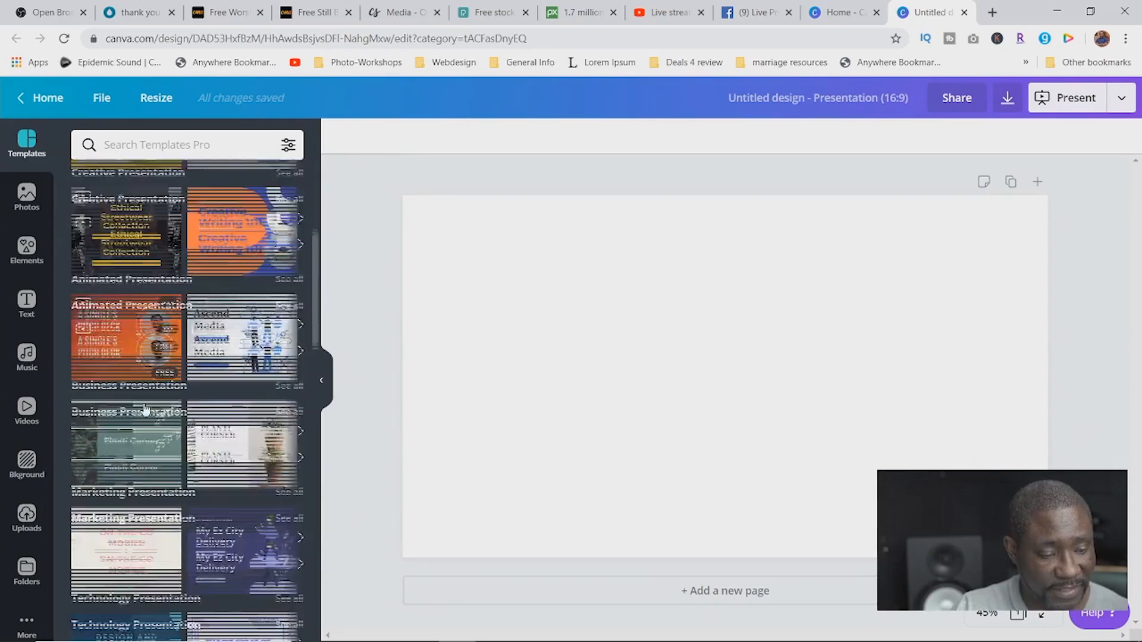
{"action": "scroll", "coordinate": [146, 409], "scroll_direction": "down", "scroll_amount": 15}
{"action": "scroll", "coordinate": [146, 409], "scroll_direction": "up", "scroll_amount": 4}
{"action": "scroll", "coordinate": [146, 409], "scroll_direction": "down", "scroll_amount": 10}
{"action": "scroll", "coordinate": [146, 409], "scroll_direction": "up", "scroll_amount": 10}
{"action": "scroll", "coordinate": [146, 409], "scroll_direction": "down", "scroll_amount": 5}
{"action": "scroll", "coordinate": [146, 409], "scroll_direction": "down", "scroll_amount": 3}
{"action": "scroll", "coordinate": [146, 410], "scroll_direction": "up", "scroll_amount": 4}
{"action": "scroll", "coordinate": [146, 409], "scroll_direction": "down", "scroll_amount": 2}
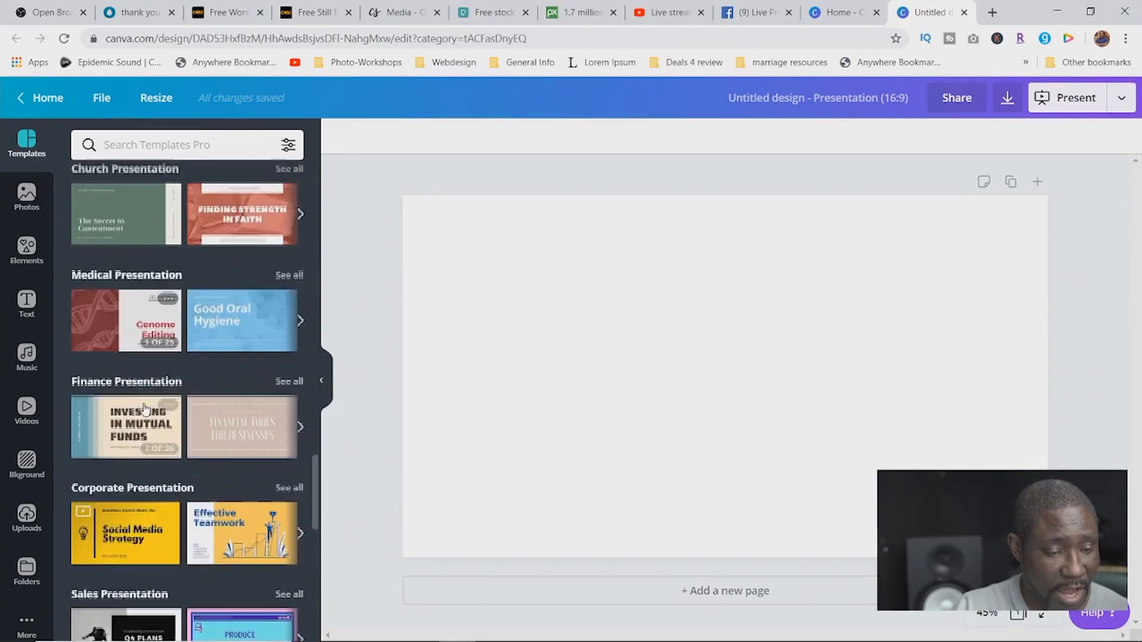
{"action": "scroll", "coordinate": [145, 409], "scroll_direction": "up", "scroll_amount": 1}
{"action": "scroll", "coordinate": [146, 410], "scroll_direction": "down", "scroll_amount": 3}
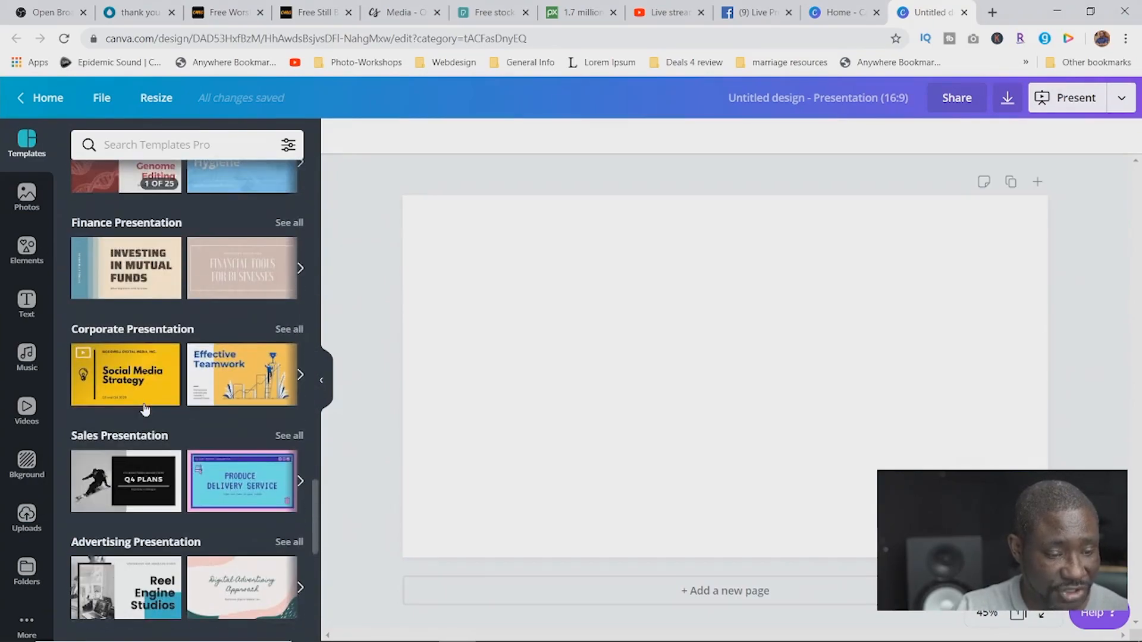
{"action": "scroll", "coordinate": [144, 409], "scroll_direction": "up", "scroll_amount": 3}
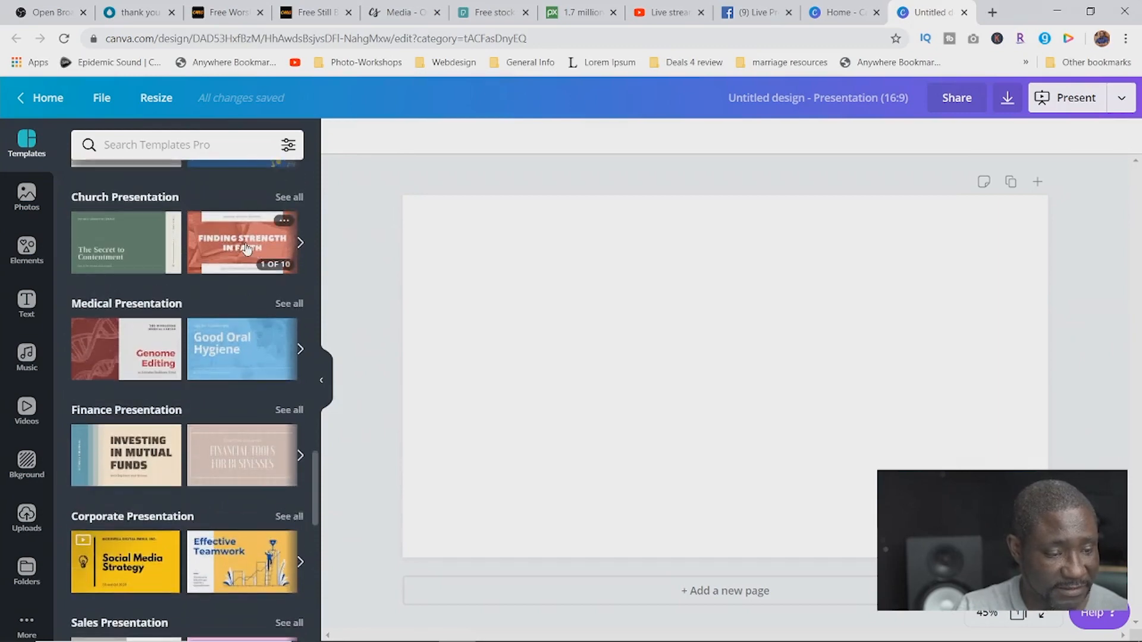
{"action": "left_click", "coordinate": [247, 249]}
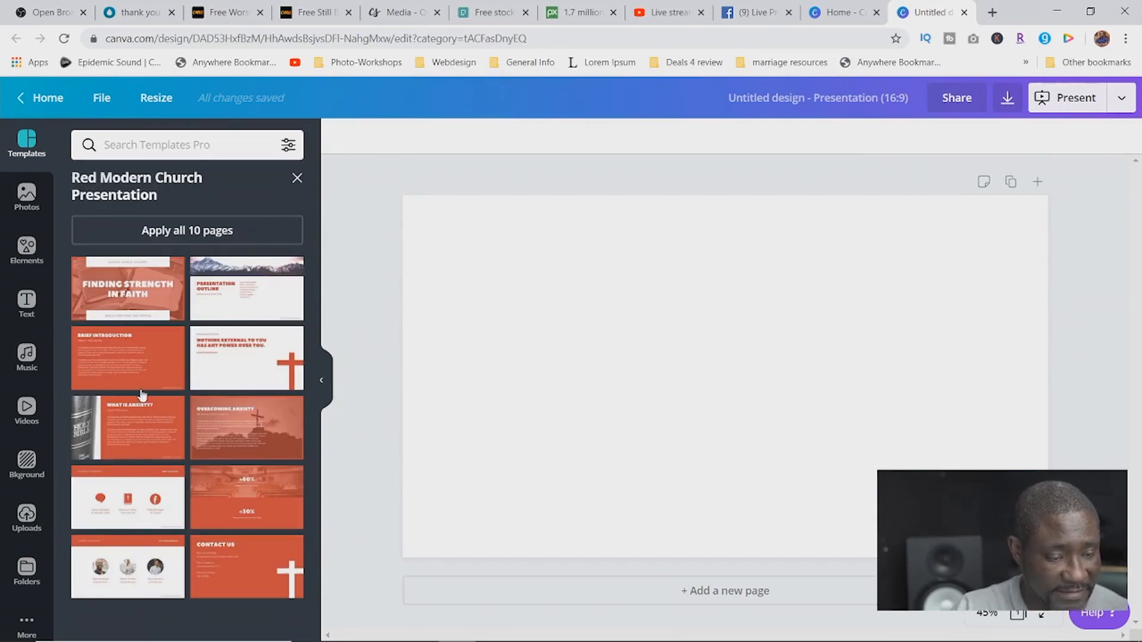
{"action": "left_click", "coordinate": [124, 303]}
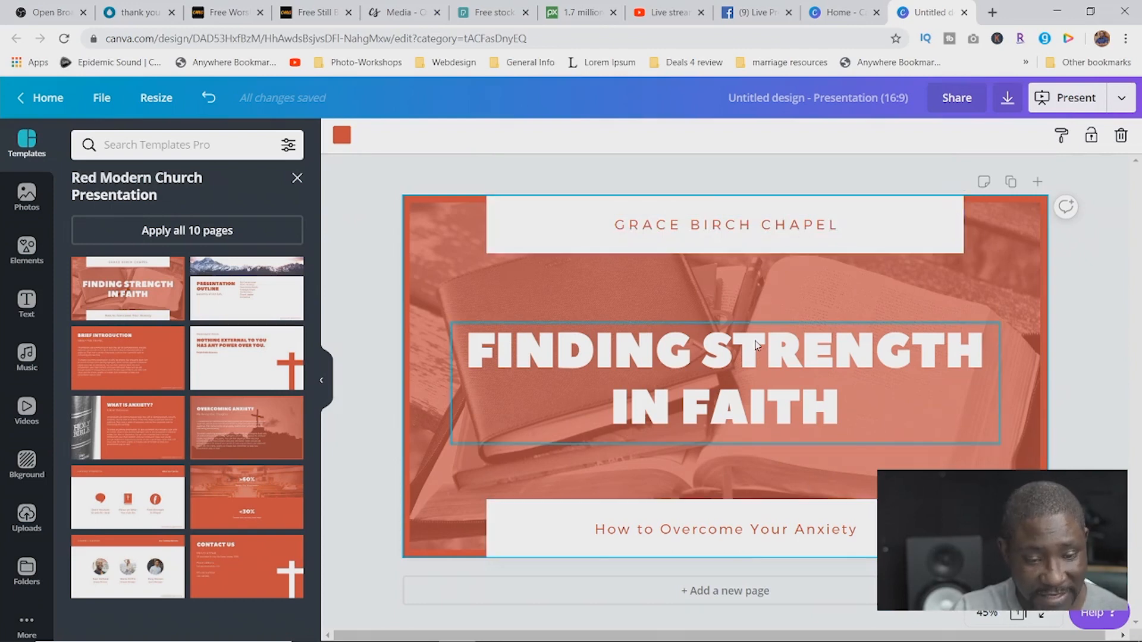
Step: Replace the slide's main heading with "THANK YOU FOR WATCHING"
{"action": "left_click", "coordinate": [807, 229]}
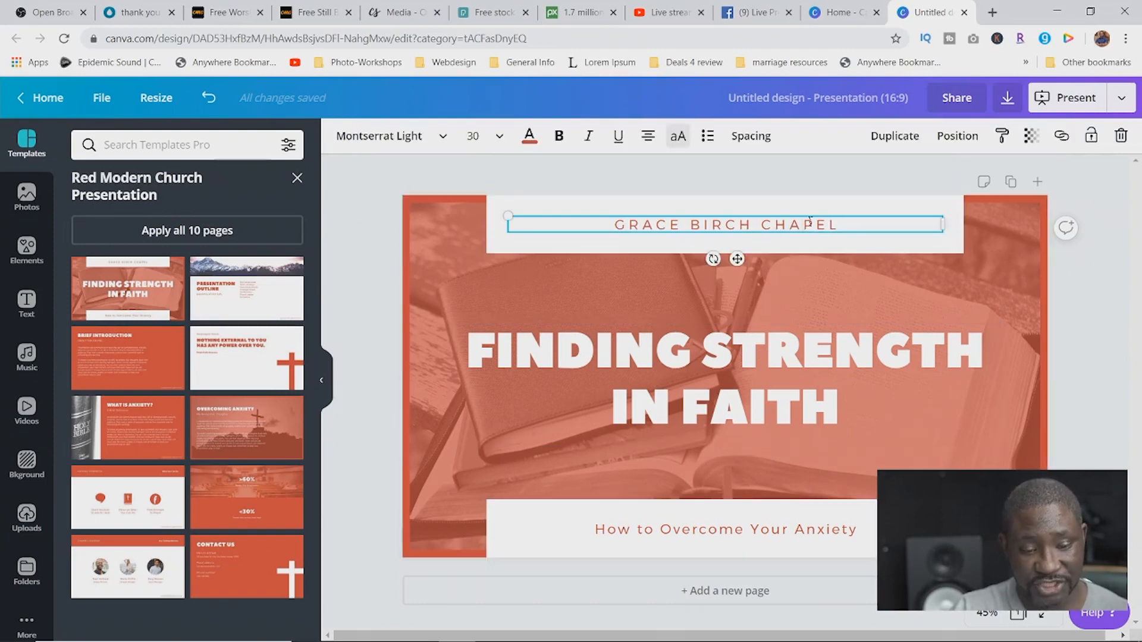
{"action": "double_click", "coordinate": [795, 225]}
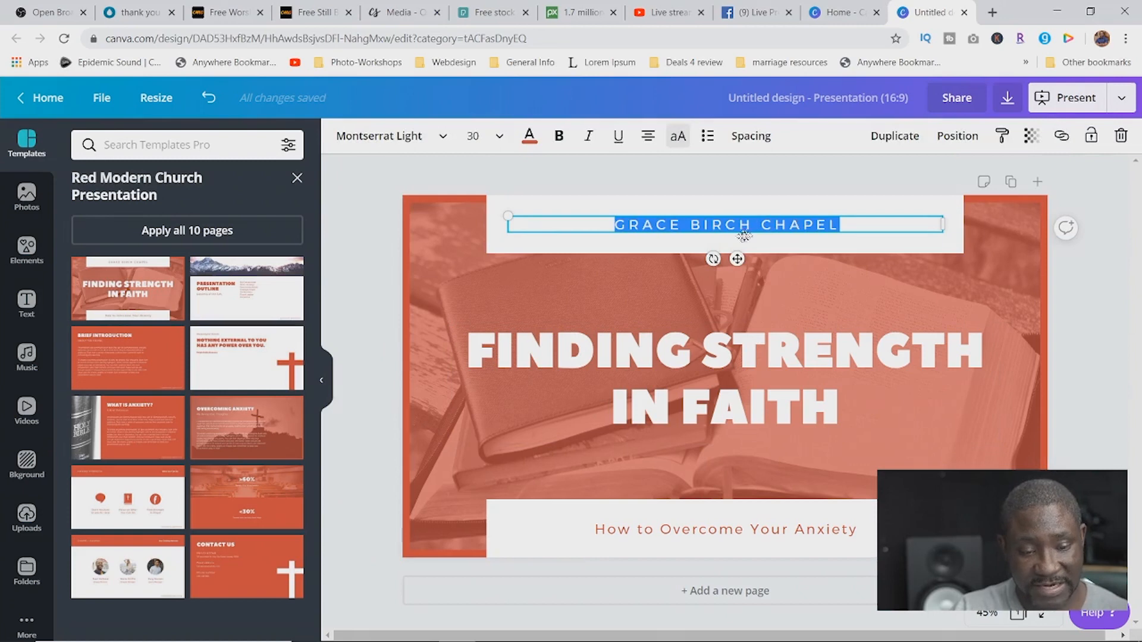
{"action": "left_click", "coordinate": [636, 402]}
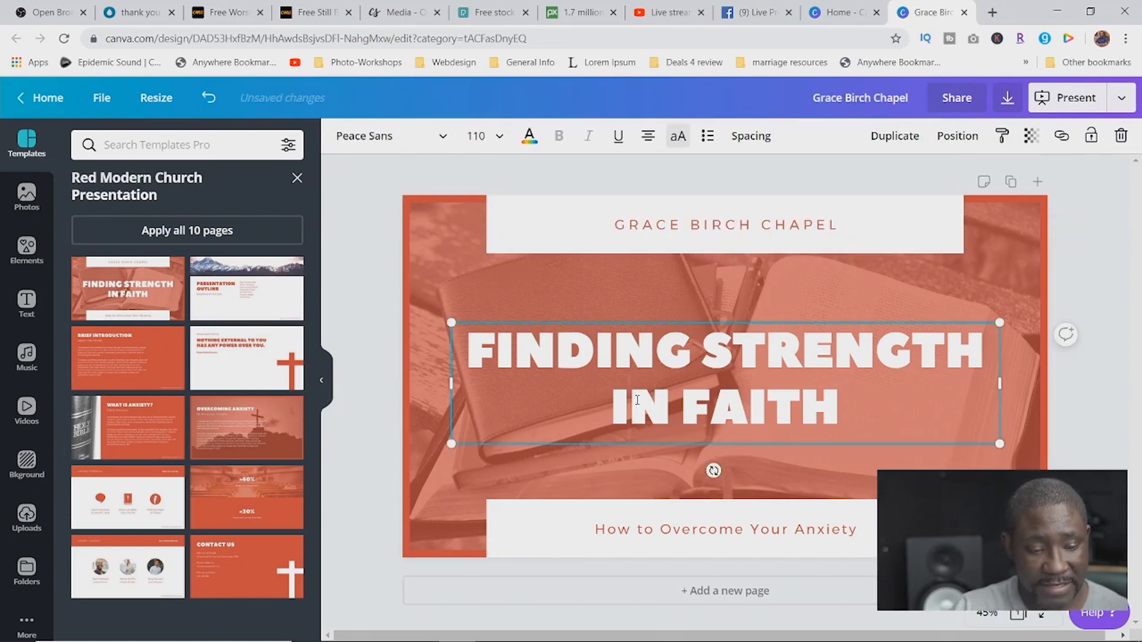
{"action": "left_click_drag", "start_coordinate": [853, 413], "coordinate": [475, 337]}
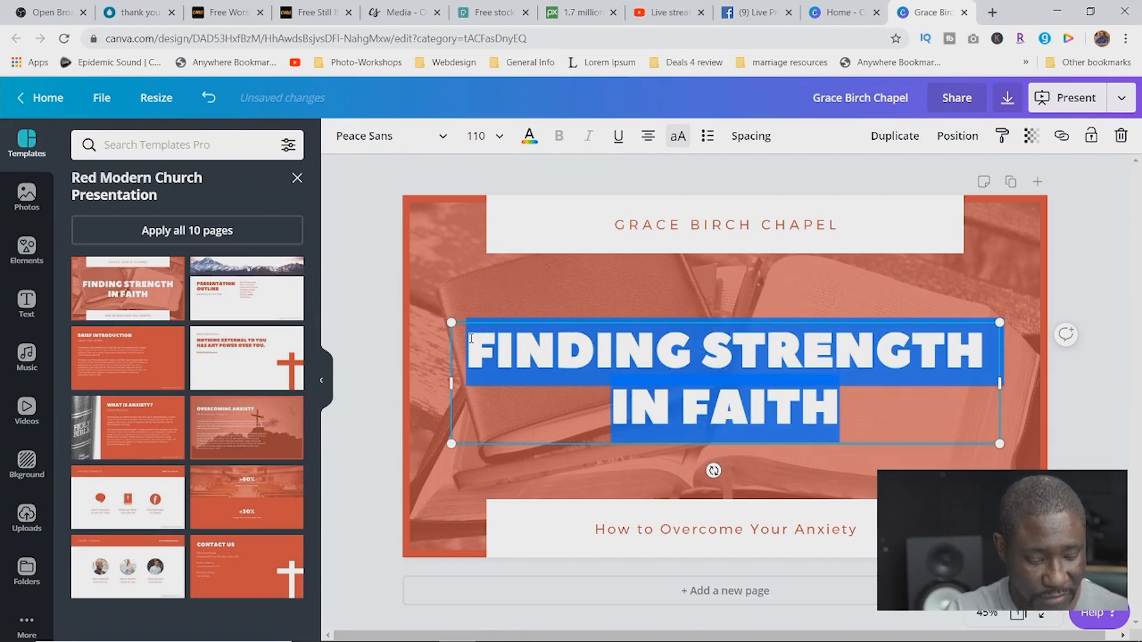
{"action": "type", "text": "THANK"}
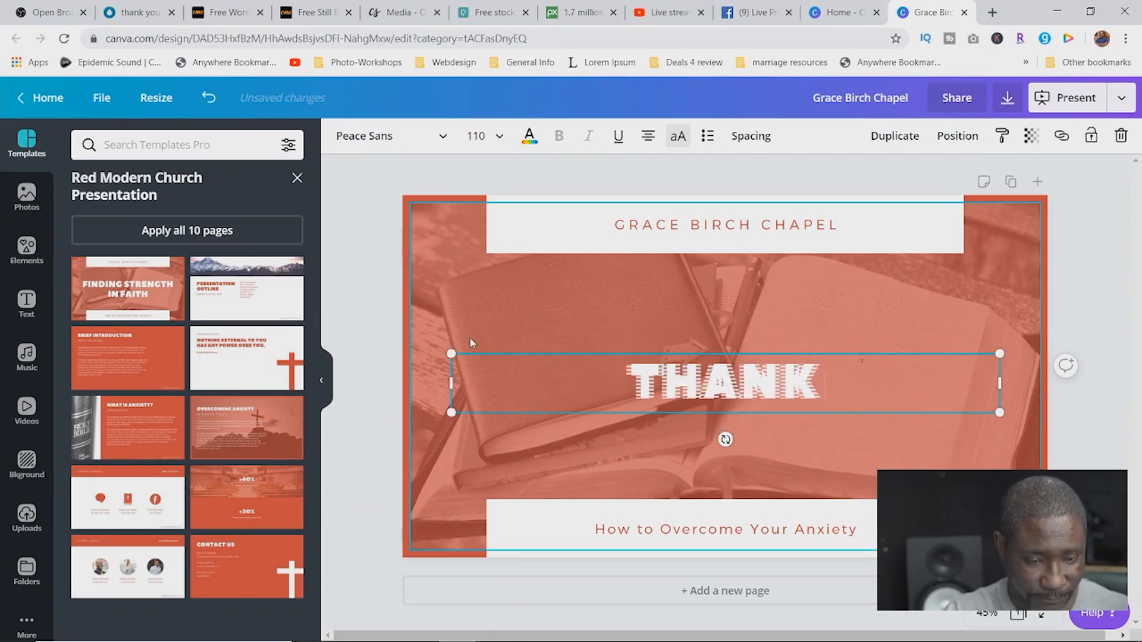
{"action": "type", "text": " YOU"}
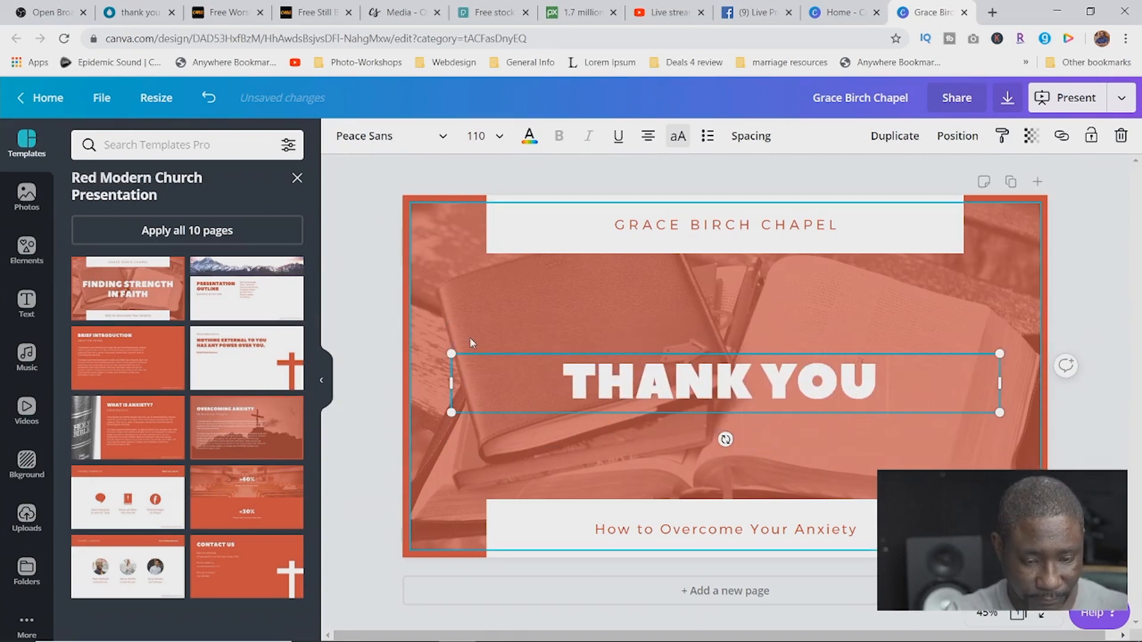
{"action": "type", "text": " FOW"}
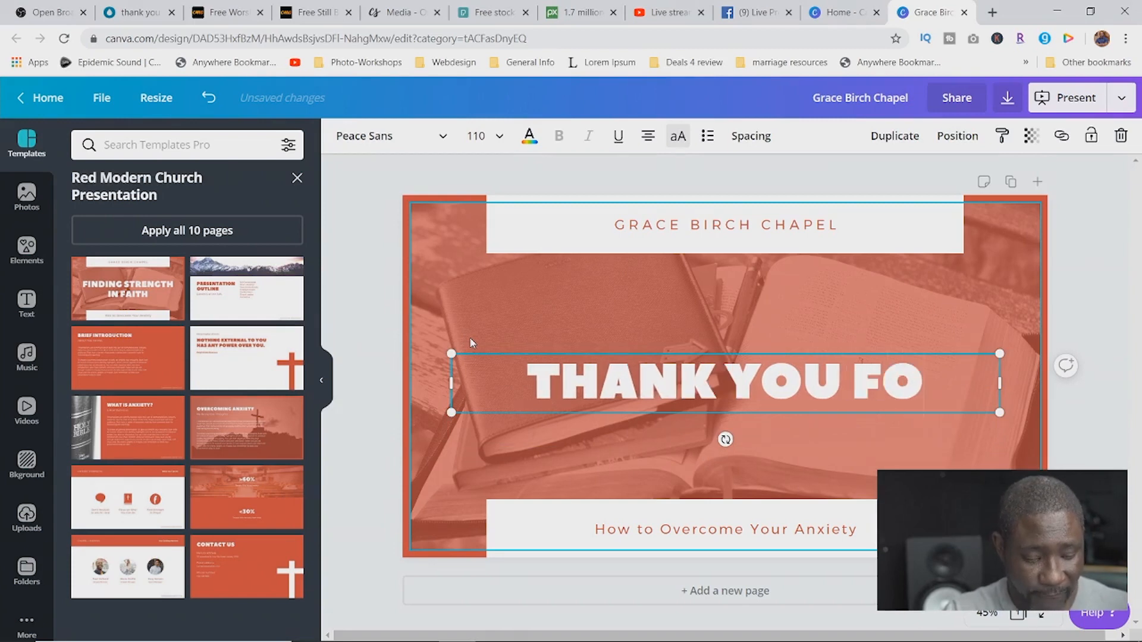
{"action": "key", "text": "BackSpace"}
{"action": "key", "text": "BackSpace"}
{"action": "key", "text": "BackSpace"}
{"action": "key", "text": "BackSpace"}
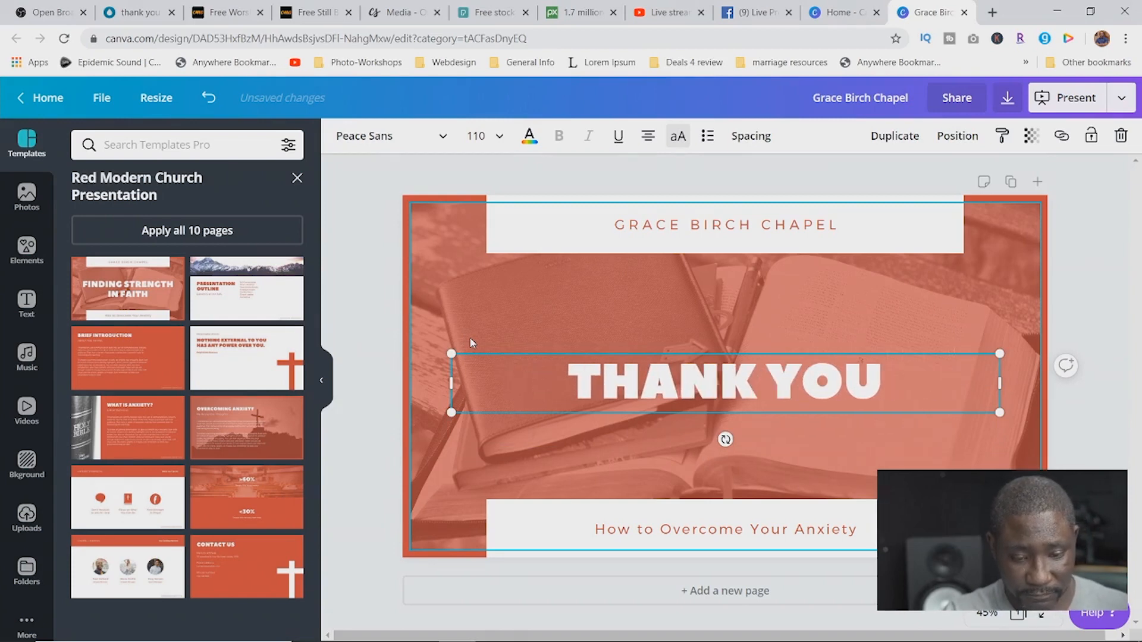
{"action": "type", "text": "FOR"}
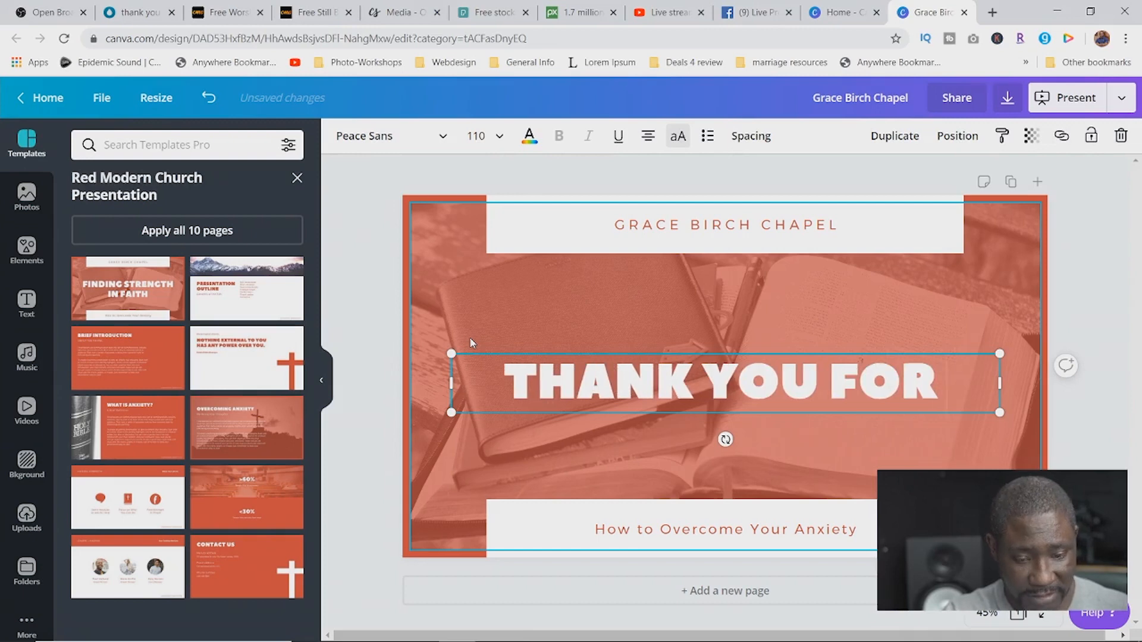
{"action": "type", "text": " WSAFT"}
{"action": "key", "text": "BackSpace"}
{"action": "key", "text": "BackSpace"}
{"action": "key", "text": "BackSpace"}
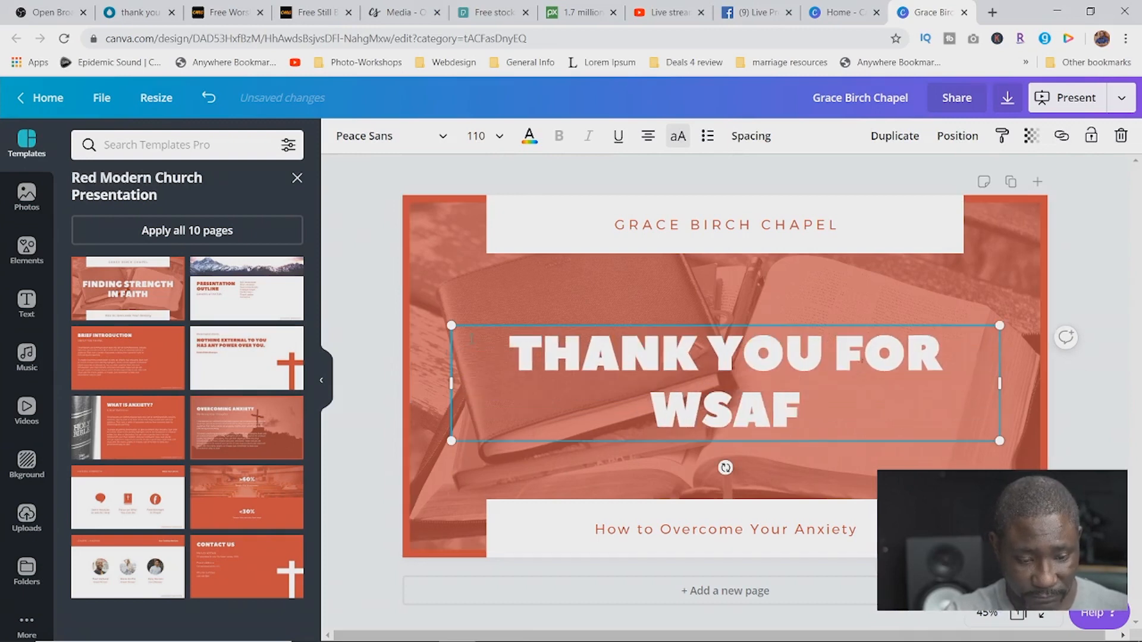
{"action": "key", "text": "BackSpace"}
{"action": "type", "text": "A"}
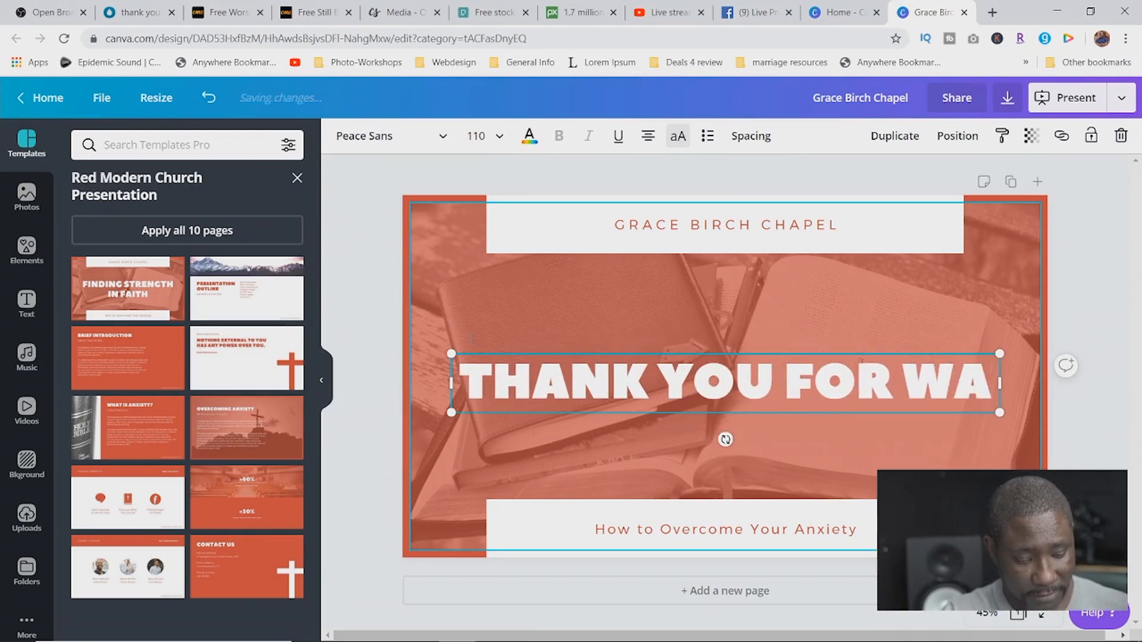
{"action": "type", "text": "TCHING"}
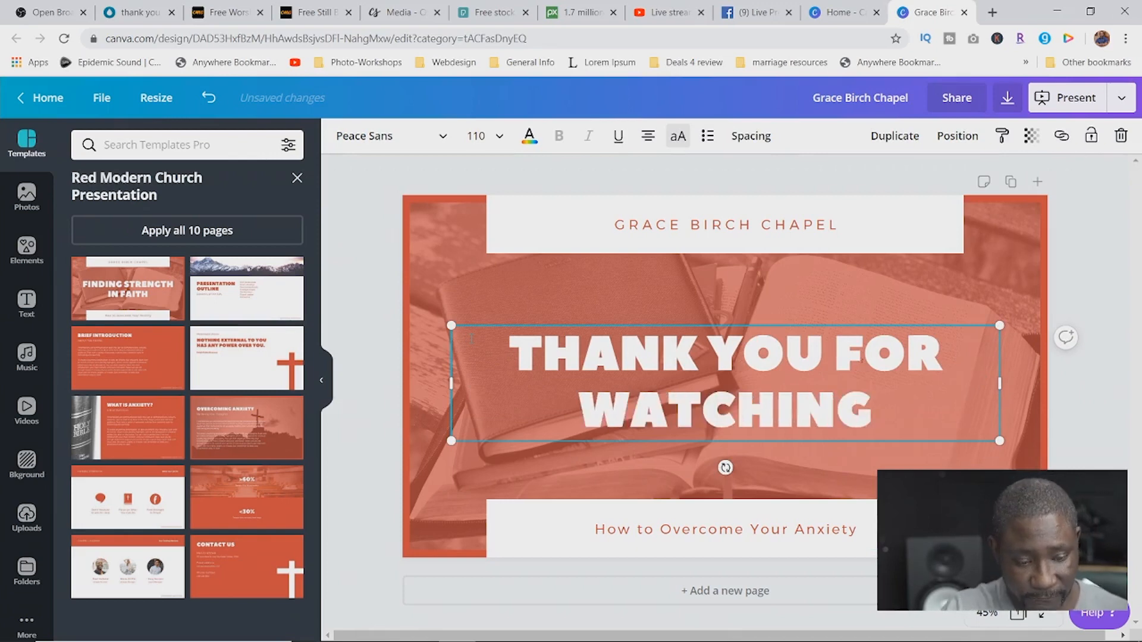
Step: Replace the "How to Overcome Your Anxiety" subtitle on the slide with "Our next is on Friday at 7:pm"
{"action": "left_click", "coordinate": [741, 542]}
{"action": "left_click_drag", "start_coordinate": [867, 531], "coordinate": [564, 549]}
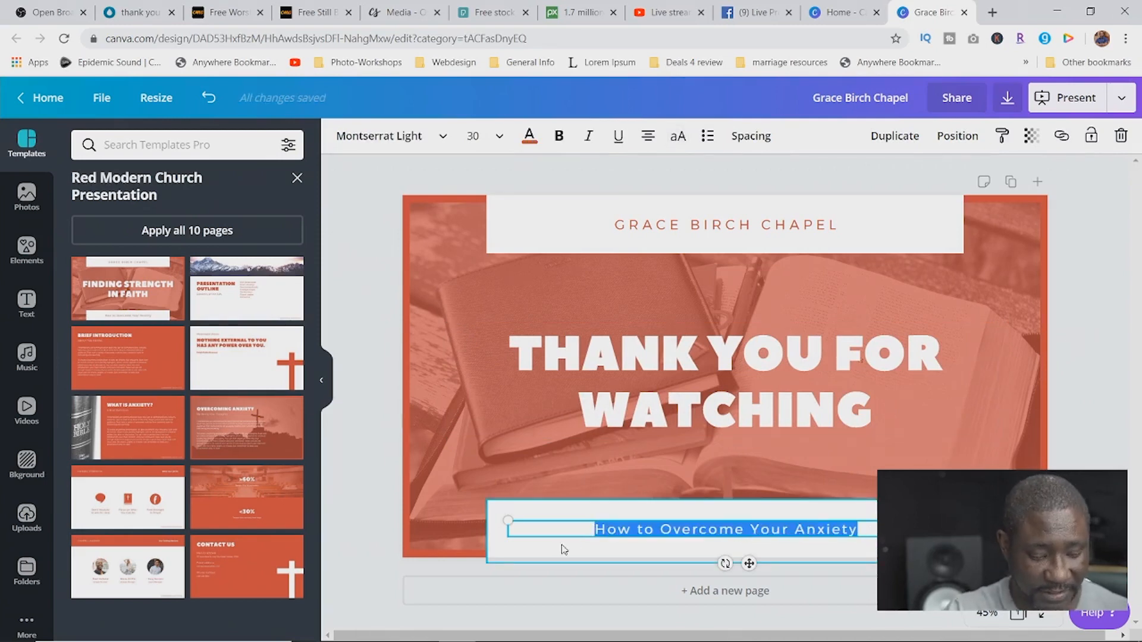
{"action": "type", "text": "Our"}
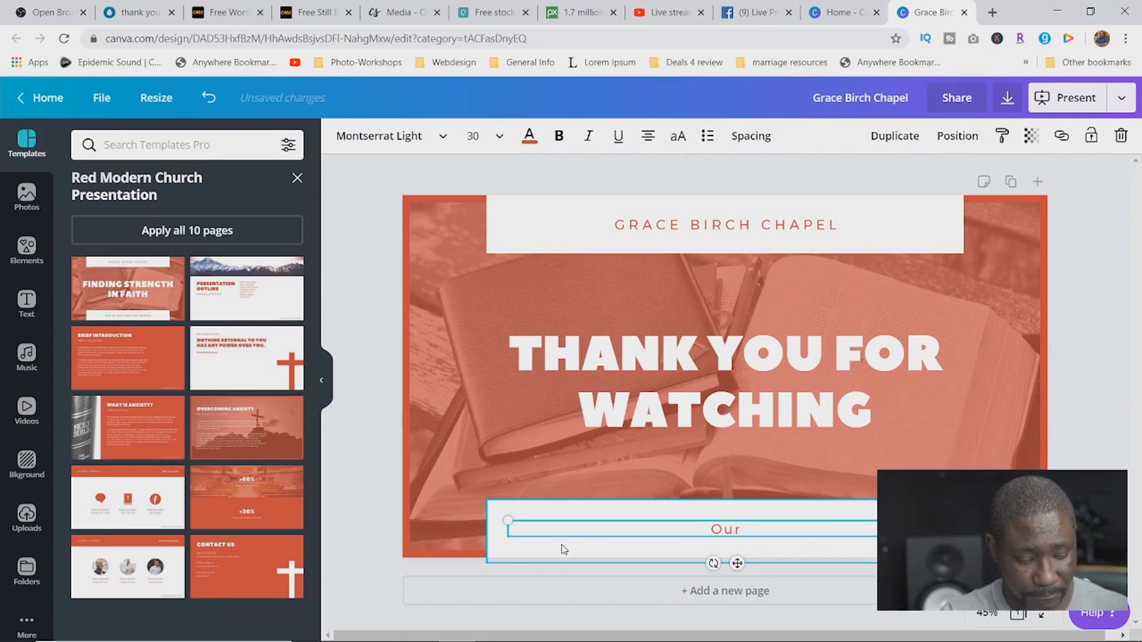
{"action": "type", "text": " next "}
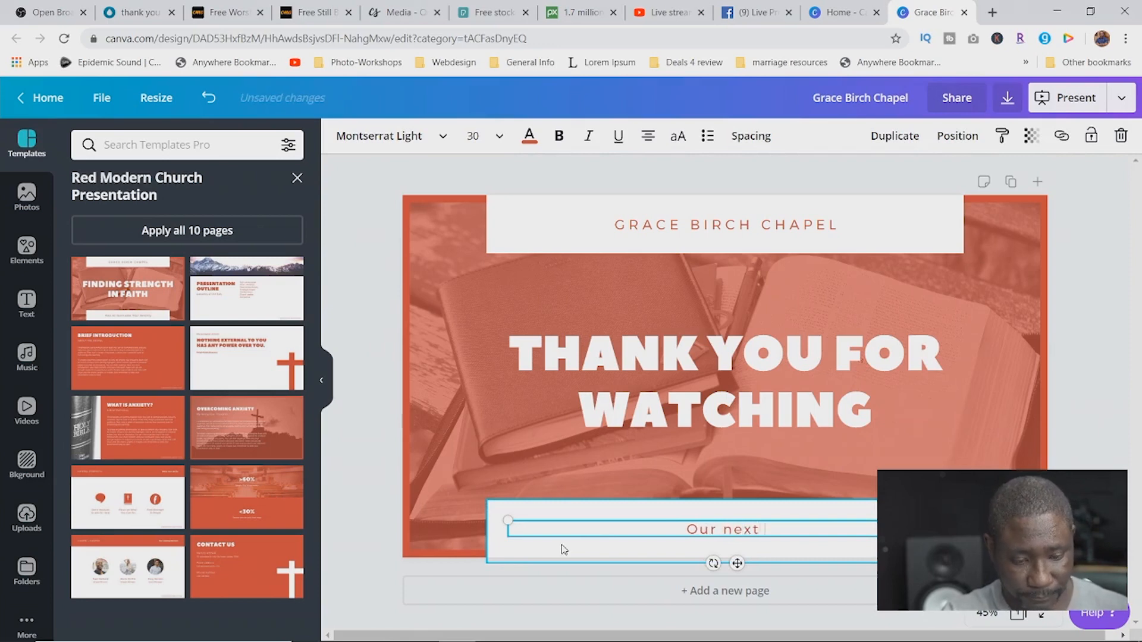
{"action": "type", "text": "is on Froi"}
{"action": "key", "text": "BackSpace"}
{"action": "key", "text": "BackSpace"}
{"action": "type", "text": "u"}
{"action": "key", "text": "BackSpace"}
{"action": "type", "text": "i"}
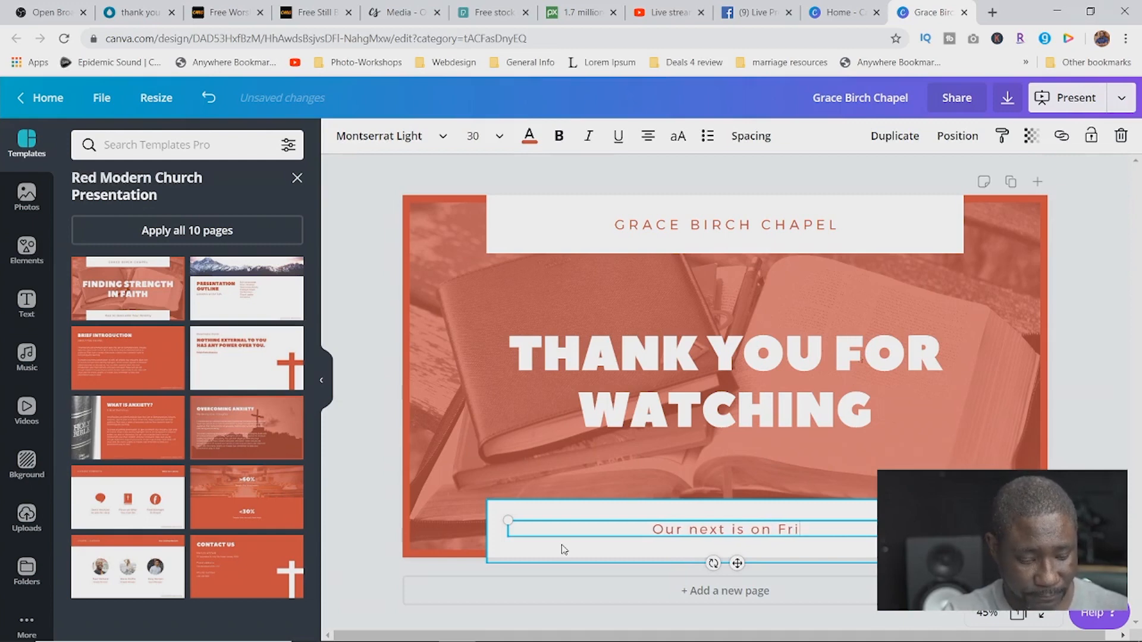
{"action": "type", "text": "day at"}
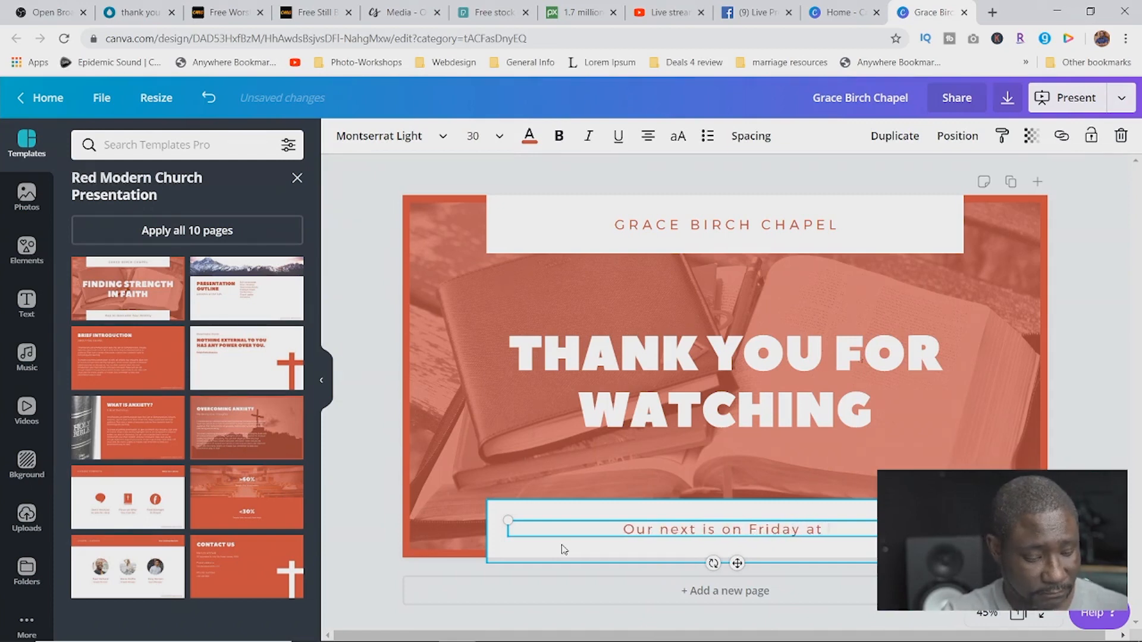
{"action": "type", "text": " 7:pm"}
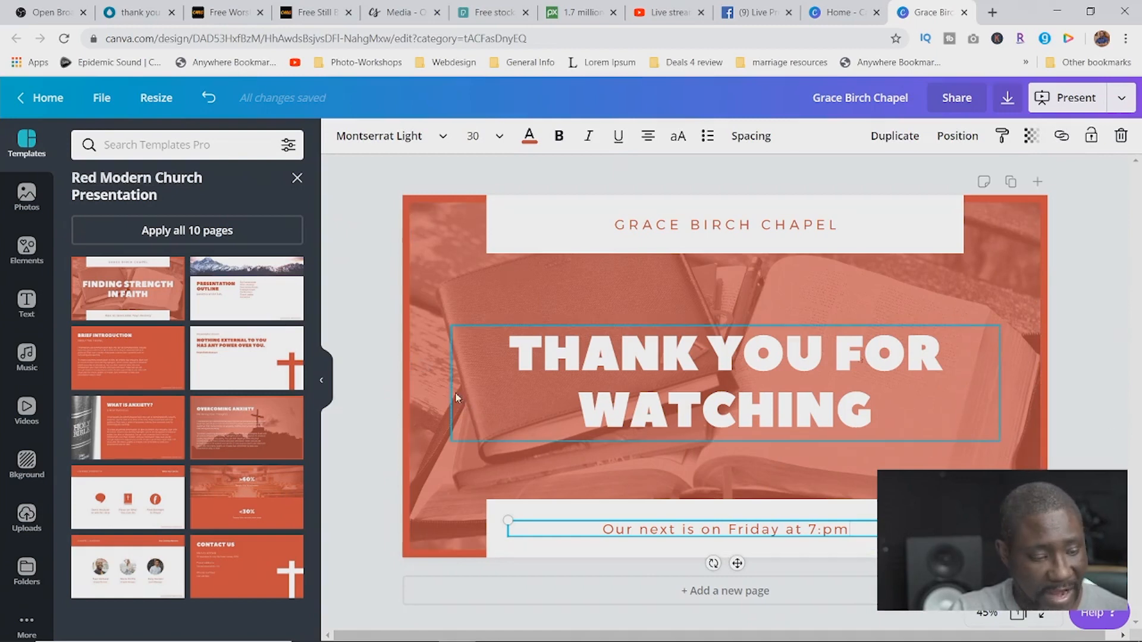
Step: Download the slide as a JPG at 100% quality, saving it as Grace Birch Chapel.jpg in the Desktop's Stream-assets folder
{"action": "left_click", "coordinate": [1008, 101]}
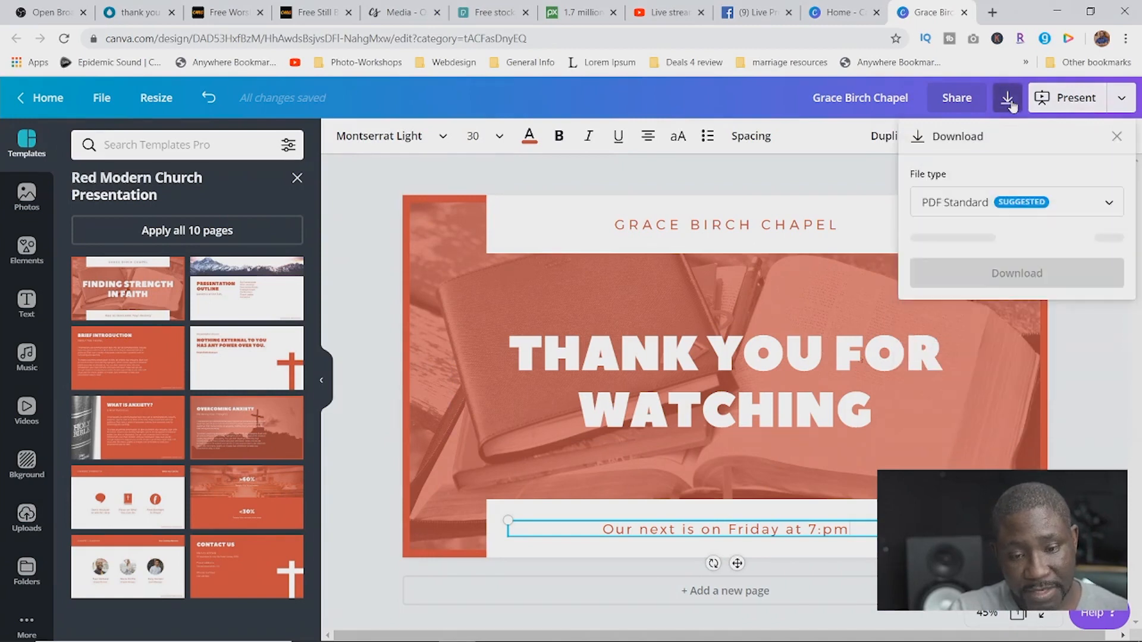
{"action": "left_click", "coordinate": [1108, 206]}
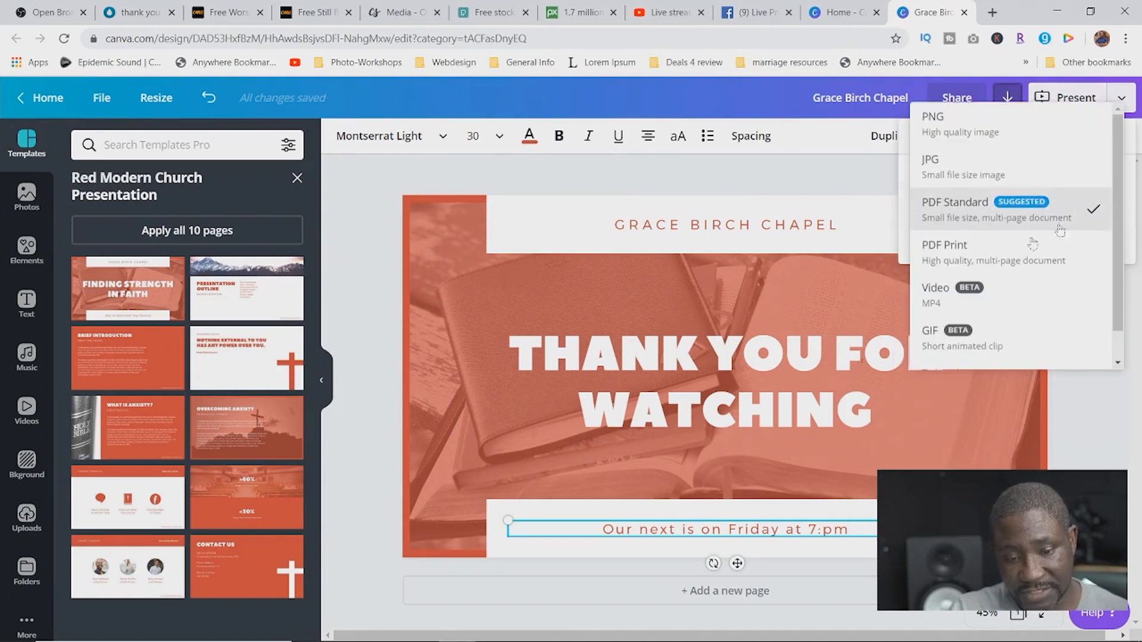
{"action": "left_click", "coordinate": [961, 167]}
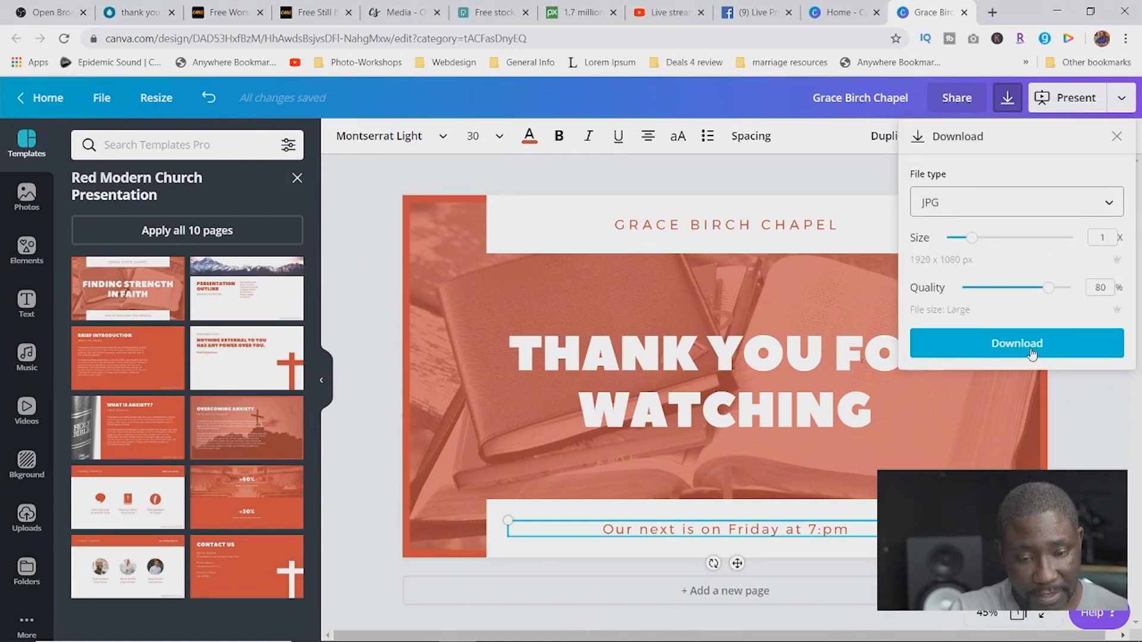
{"action": "left_click_drag", "start_coordinate": [1048, 287], "coordinate": [1121, 293]}
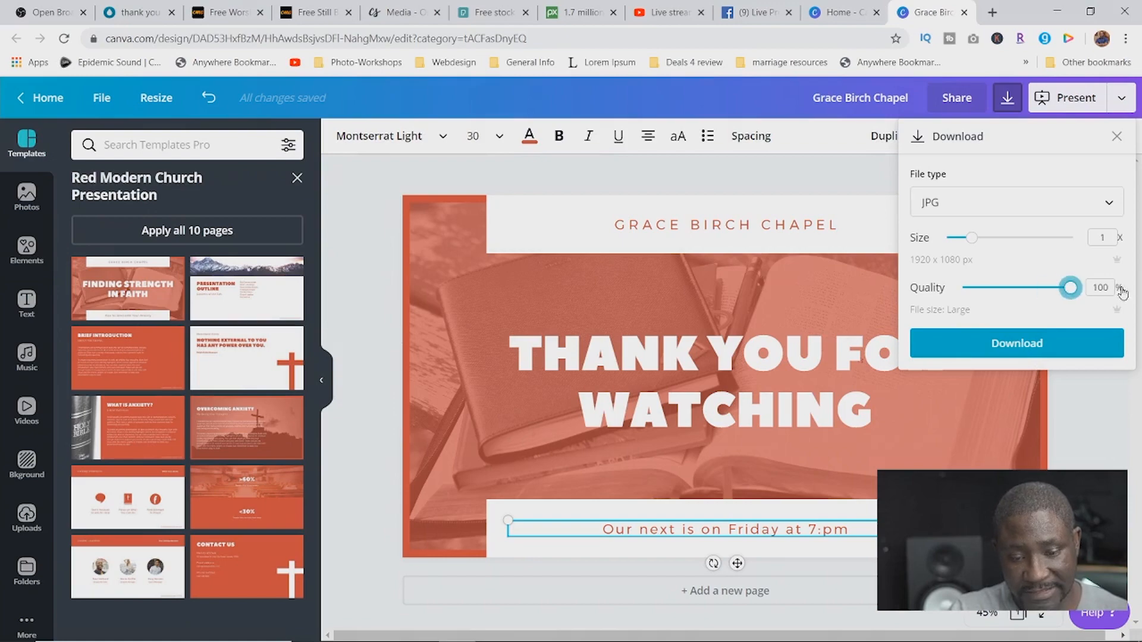
{"action": "left_click", "coordinate": [1033, 351]}
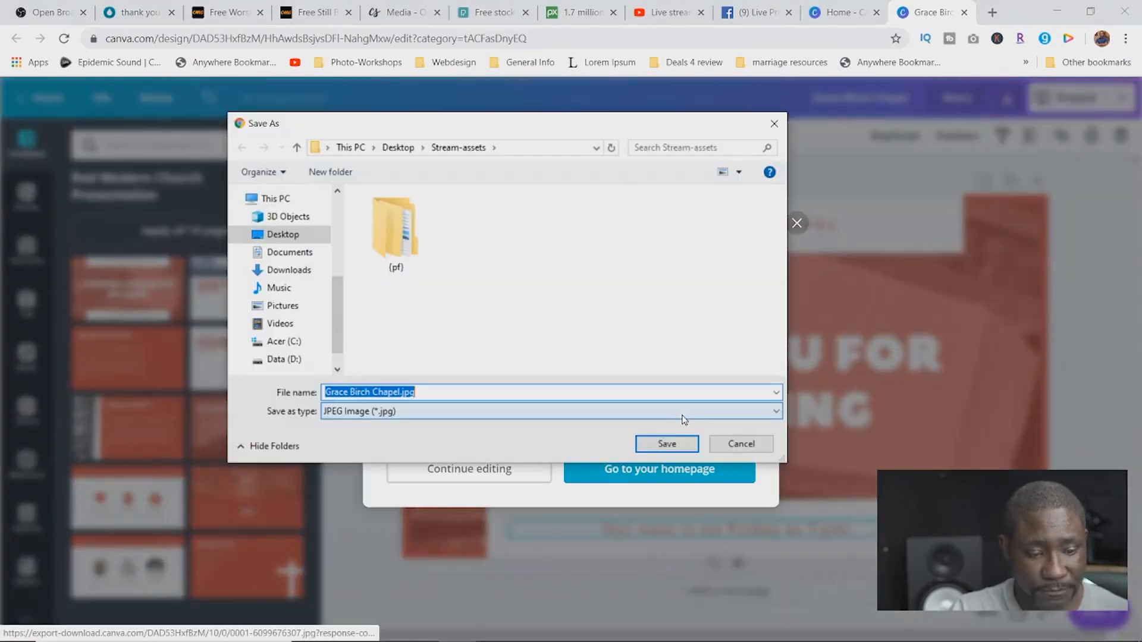
{"action": "left_click", "coordinate": [454, 149]}
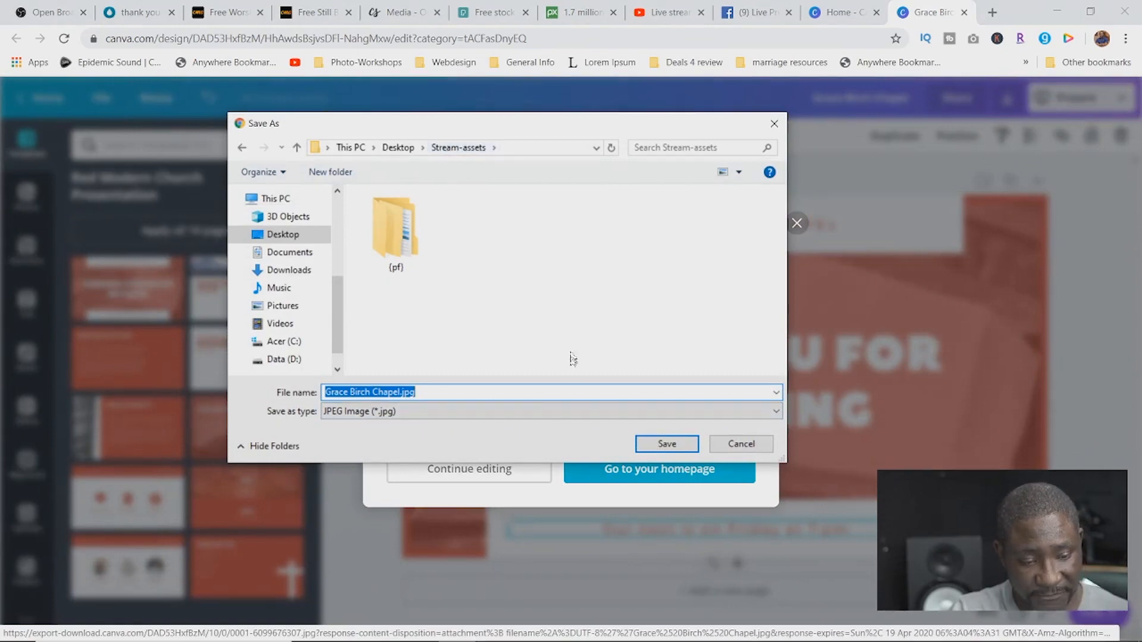
{"action": "left_click", "coordinate": [667, 445]}
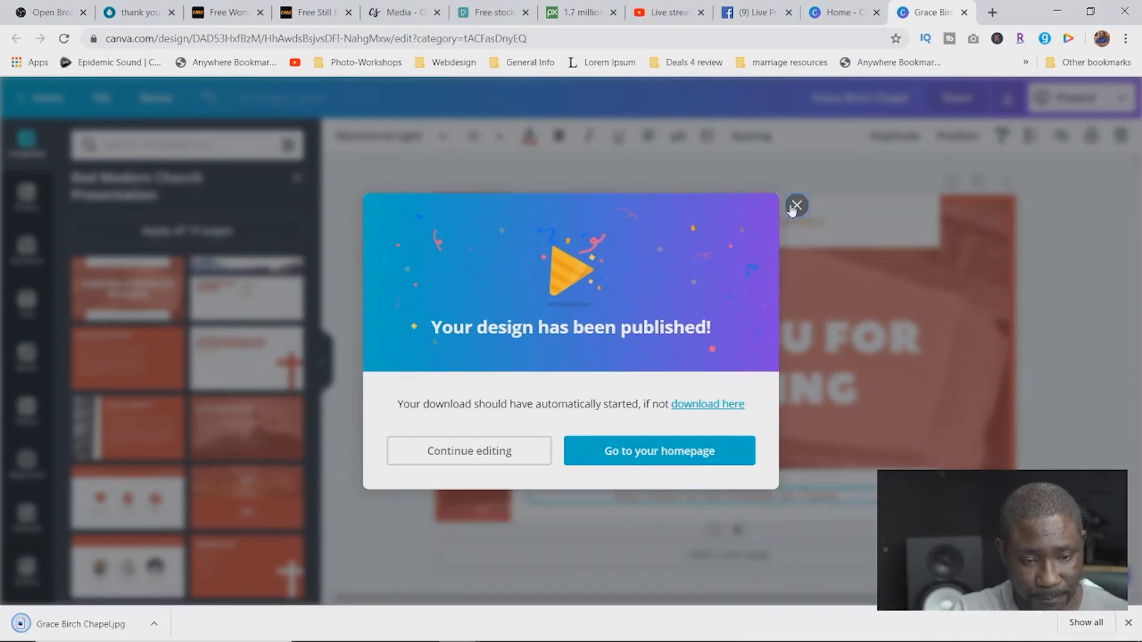
{"action": "left_click", "coordinate": [795, 206]}
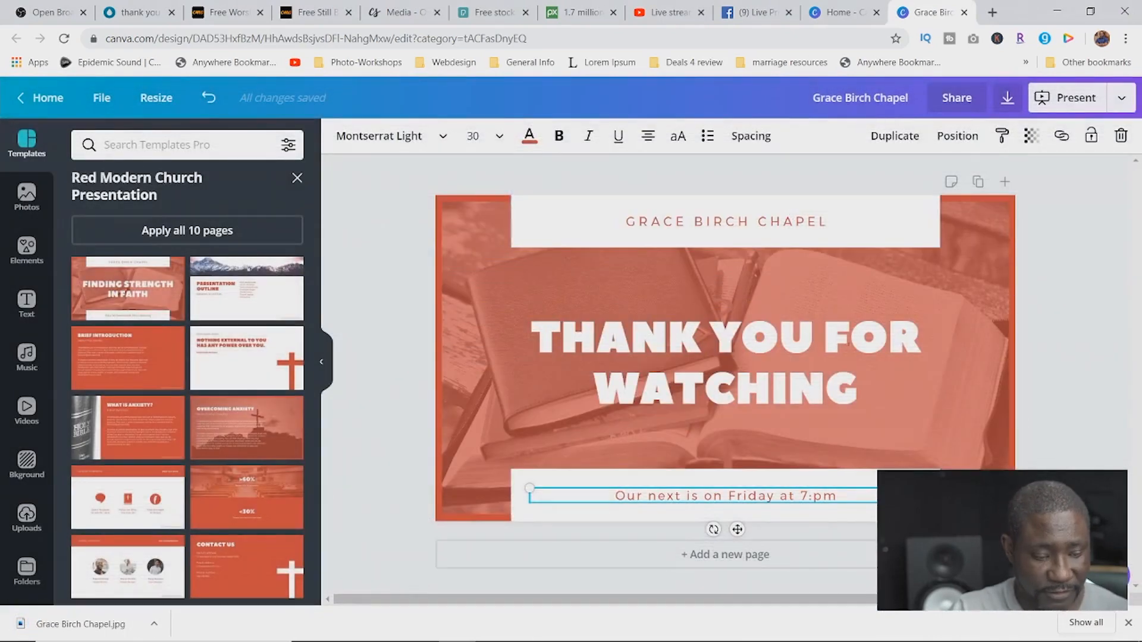
Step: Switch to OBS Studio and duplicate the WebCam scene under the name "Outro"
{"action": "mouse_move", "coordinate": [638, 629]}
{"action": "left_click", "coordinate": [534, 634]}
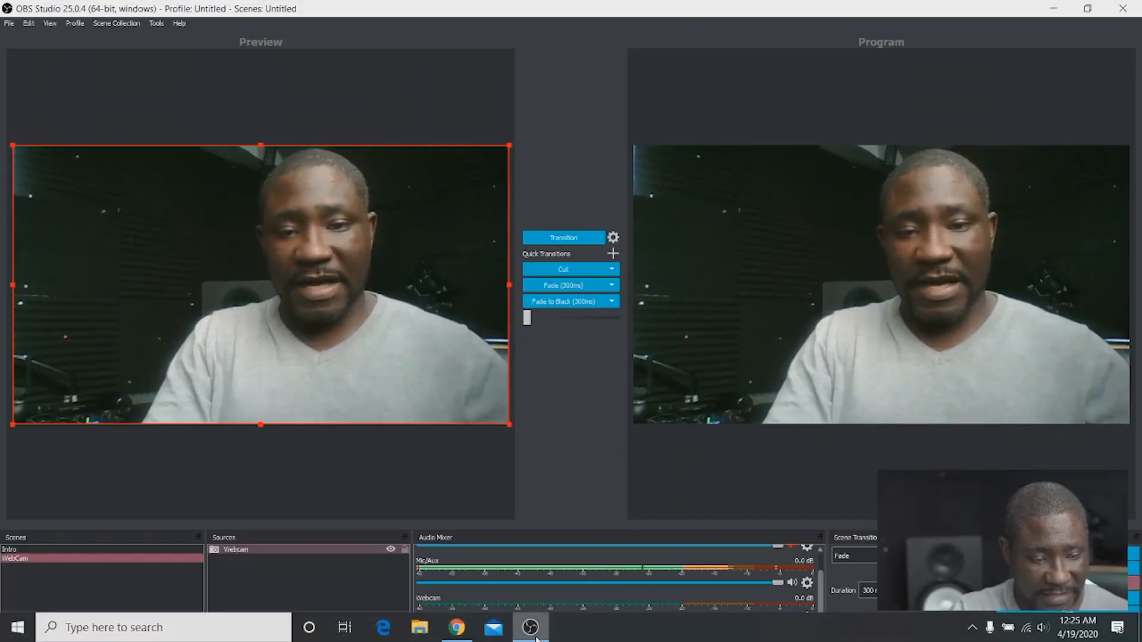
{"action": "left_click", "coordinate": [23, 560]}
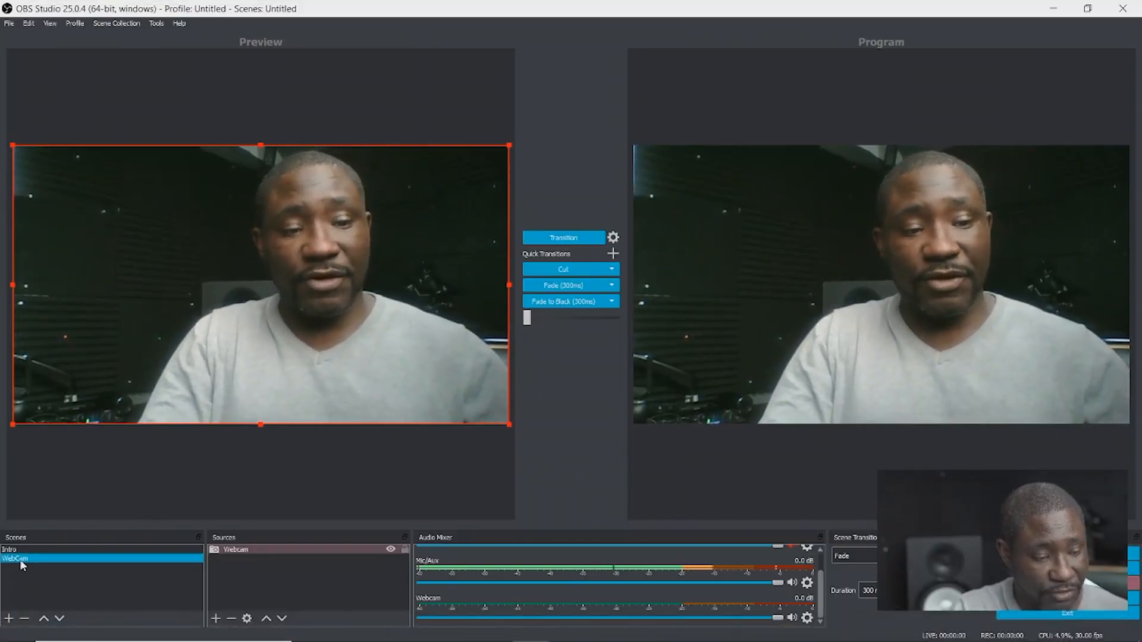
{"action": "right_click", "coordinate": [22, 560]}
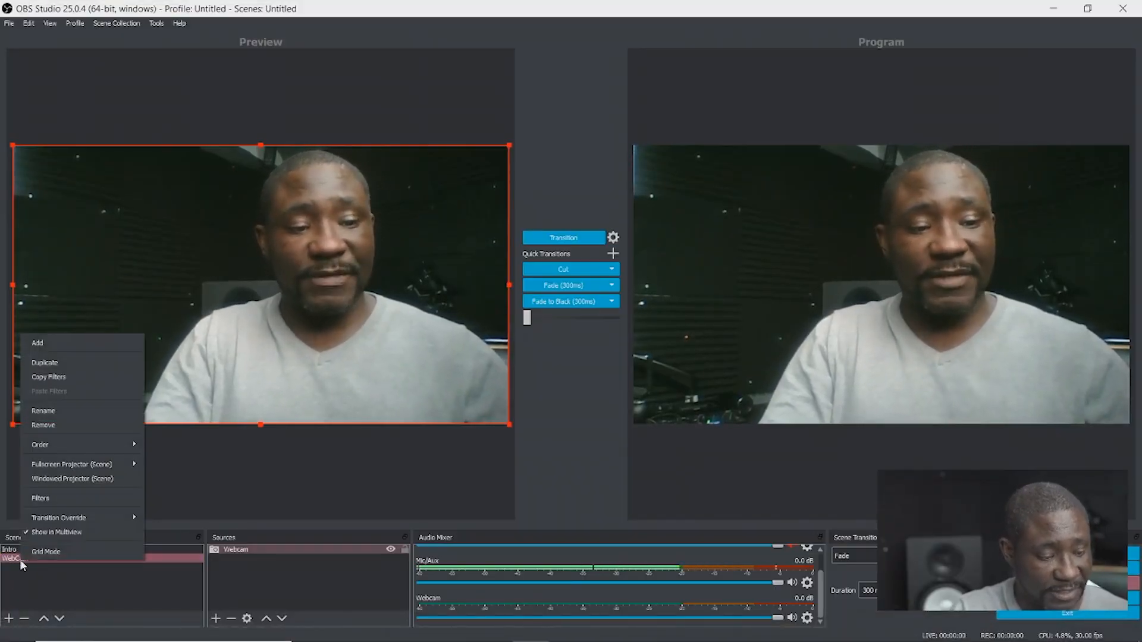
{"action": "left_click", "coordinate": [61, 364]}
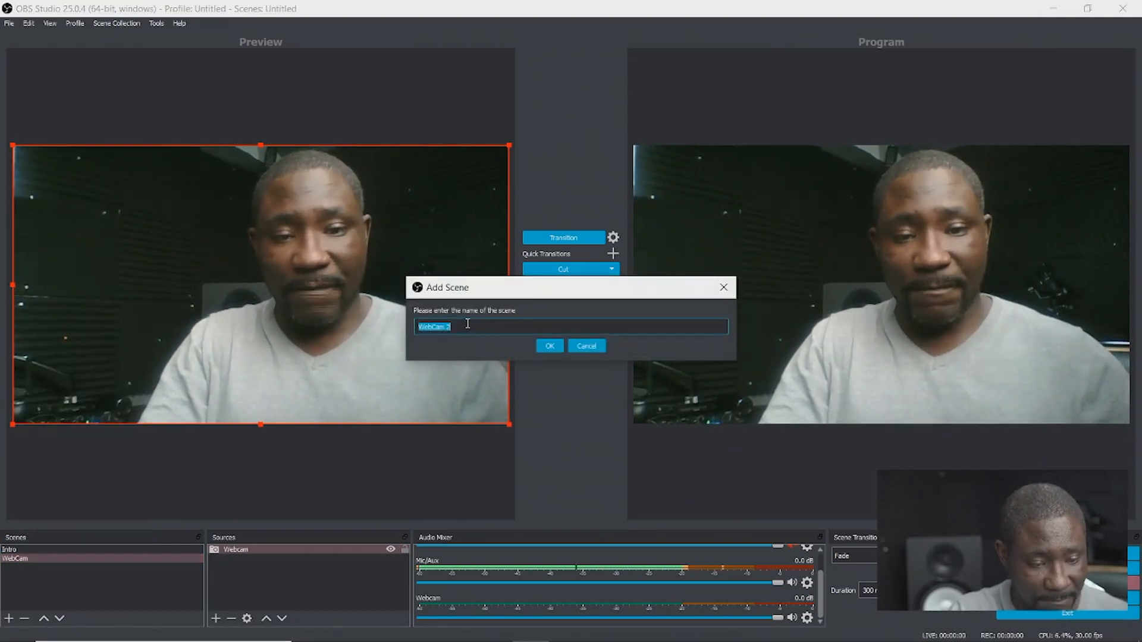
{"action": "type", "text": "O"}
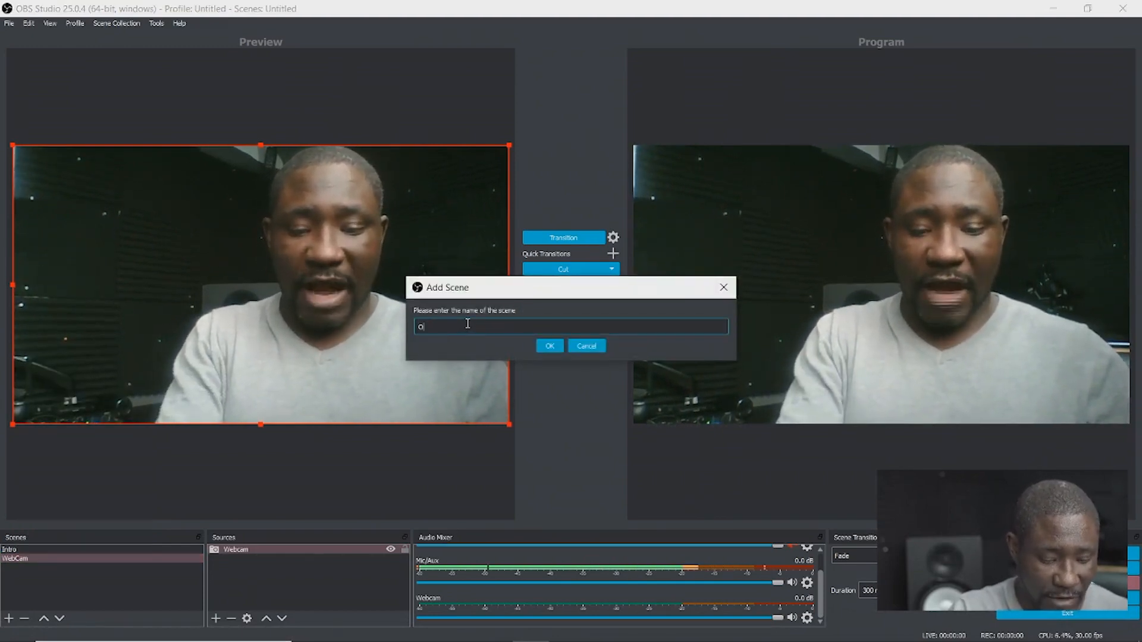
{"action": "type", "text": "utro"}
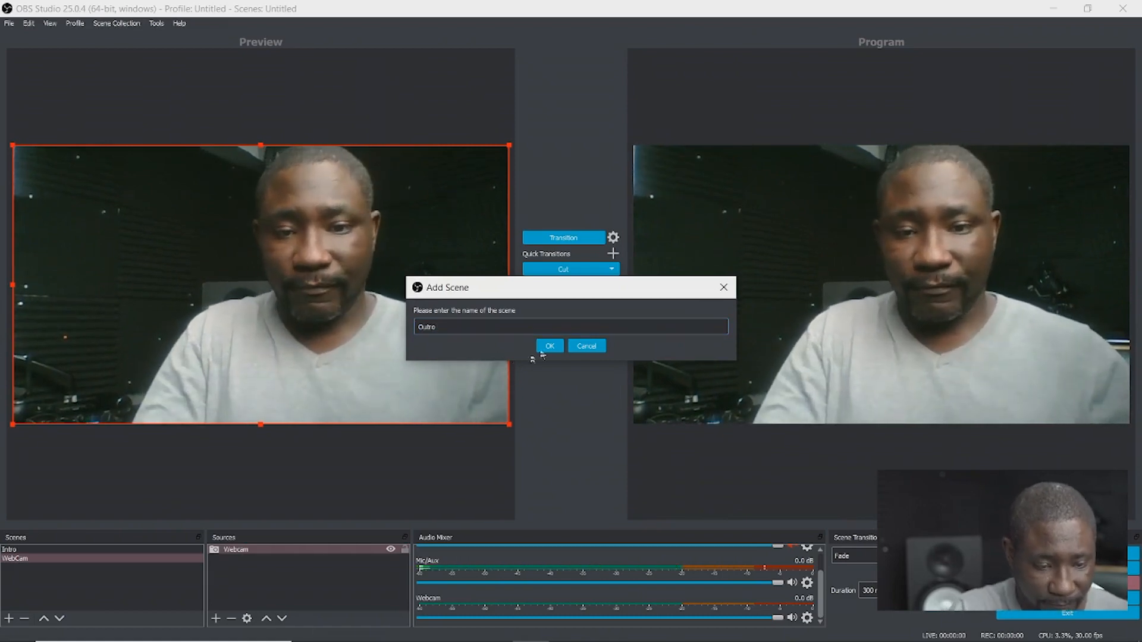
{"action": "left_click", "coordinate": [549, 346]}
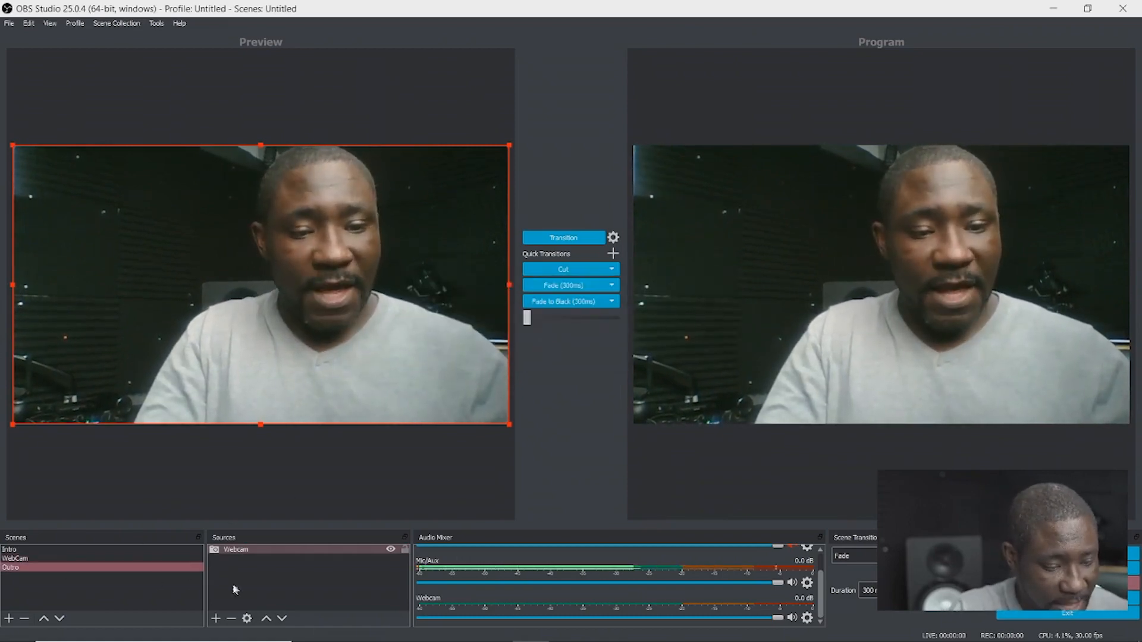
Step: Add a new image source named "Image - Thank you" to the Outro scene
{"action": "left_click", "coordinate": [215, 619]}
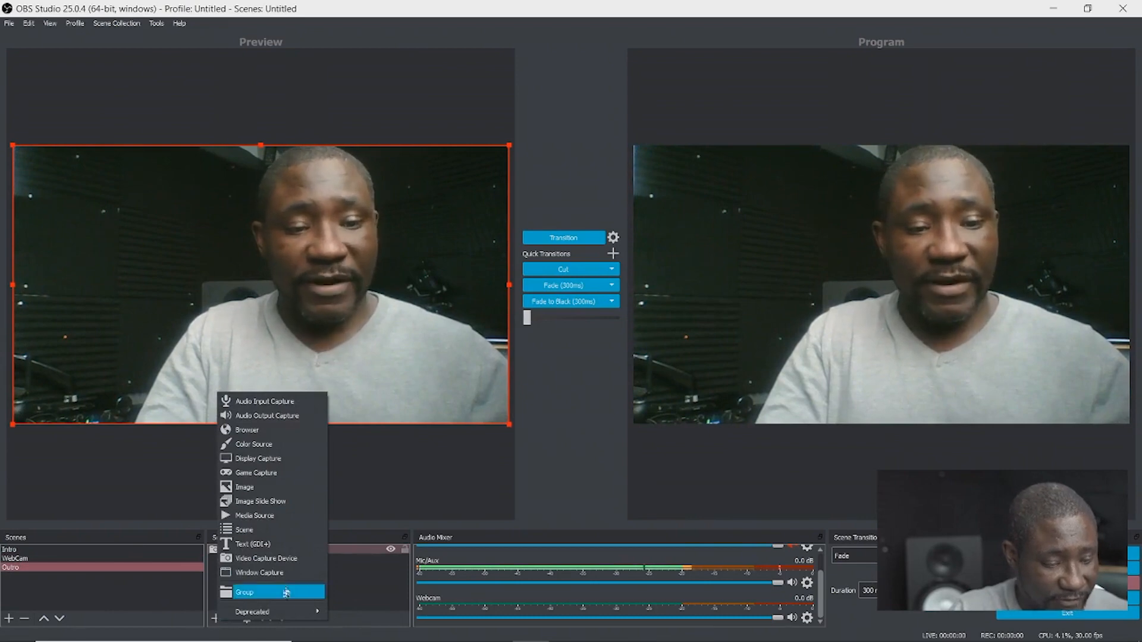
{"action": "left_click", "coordinate": [262, 489]}
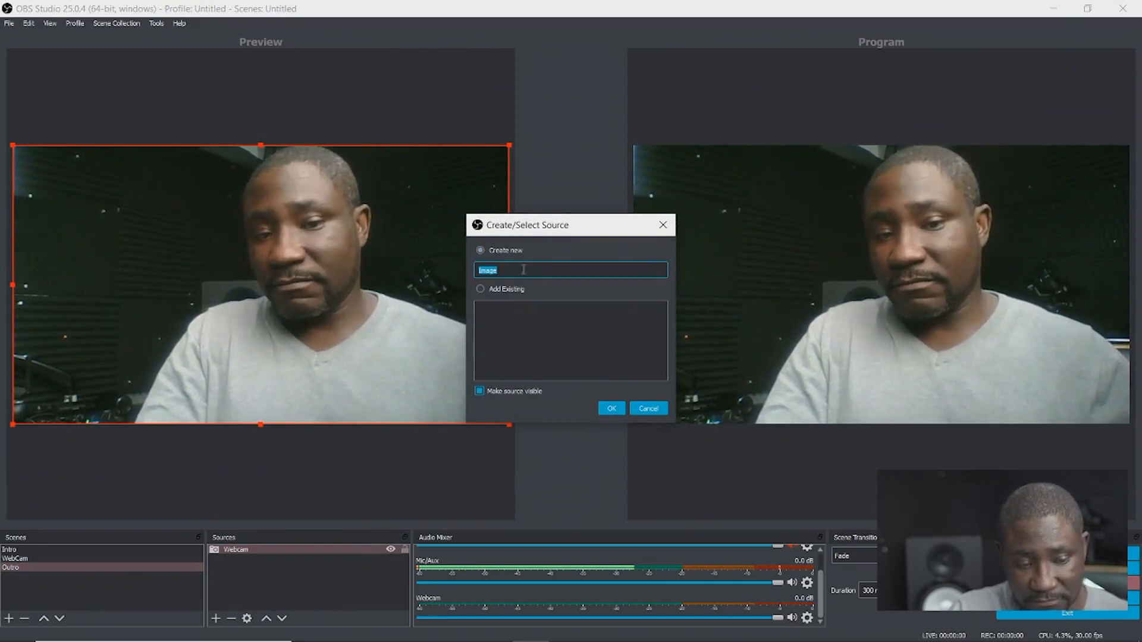
{"action": "key", "text": "Right"}
{"action": "type", "text": "-"}
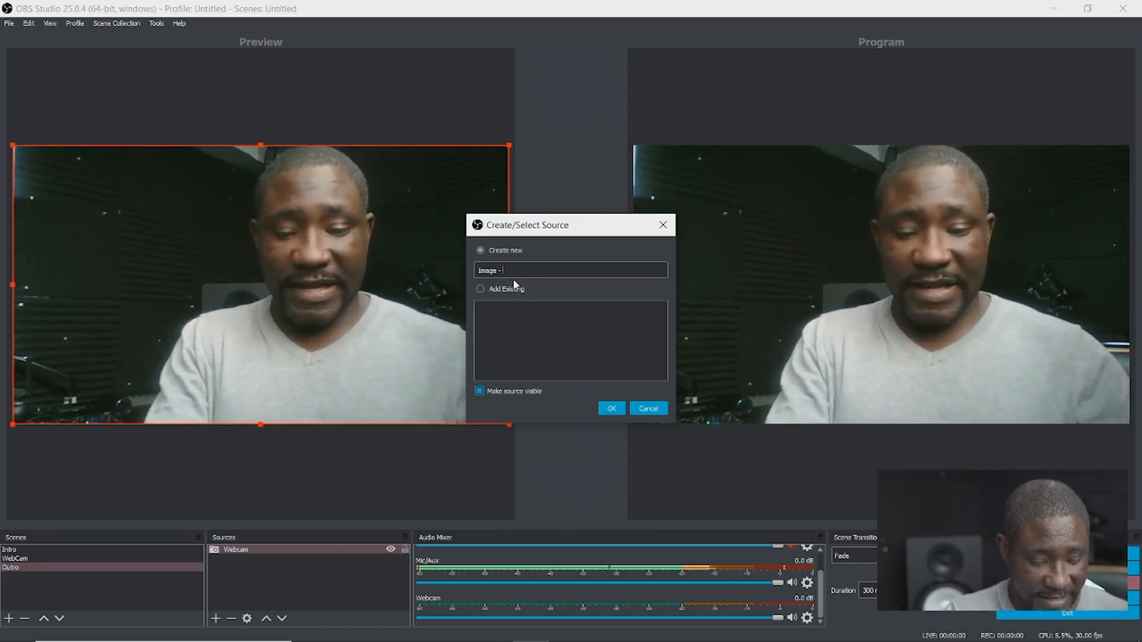
{"action": "type", "text": " T"}
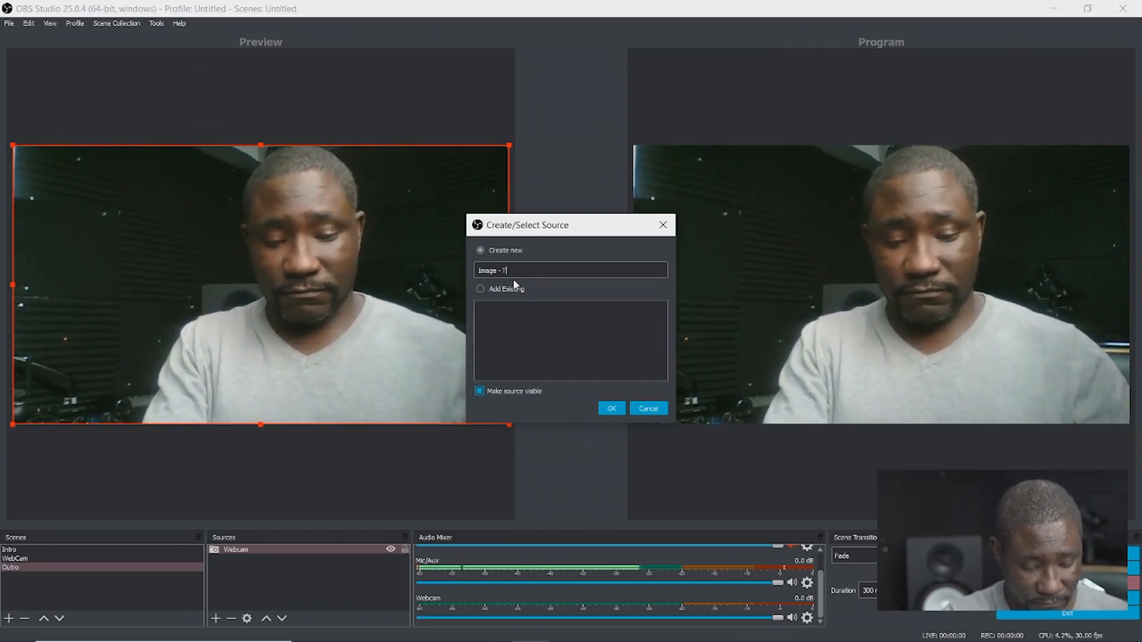
{"action": "type", "text": "ahhan"}
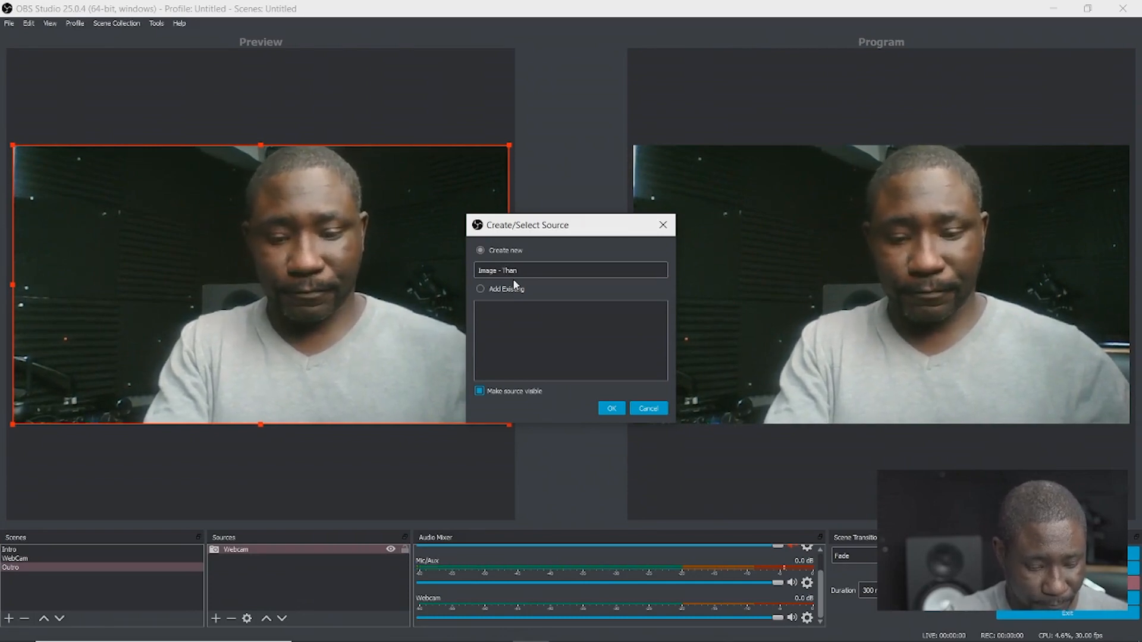
{"action": "type", "text": "k you"}
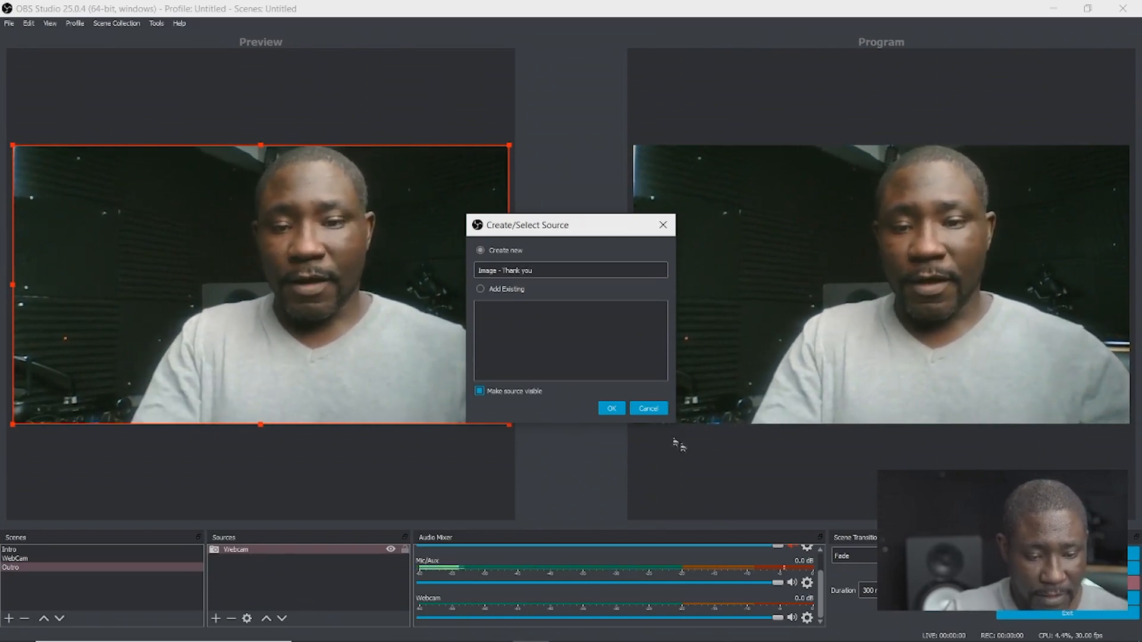
{"action": "left_click", "coordinate": [610, 410]}
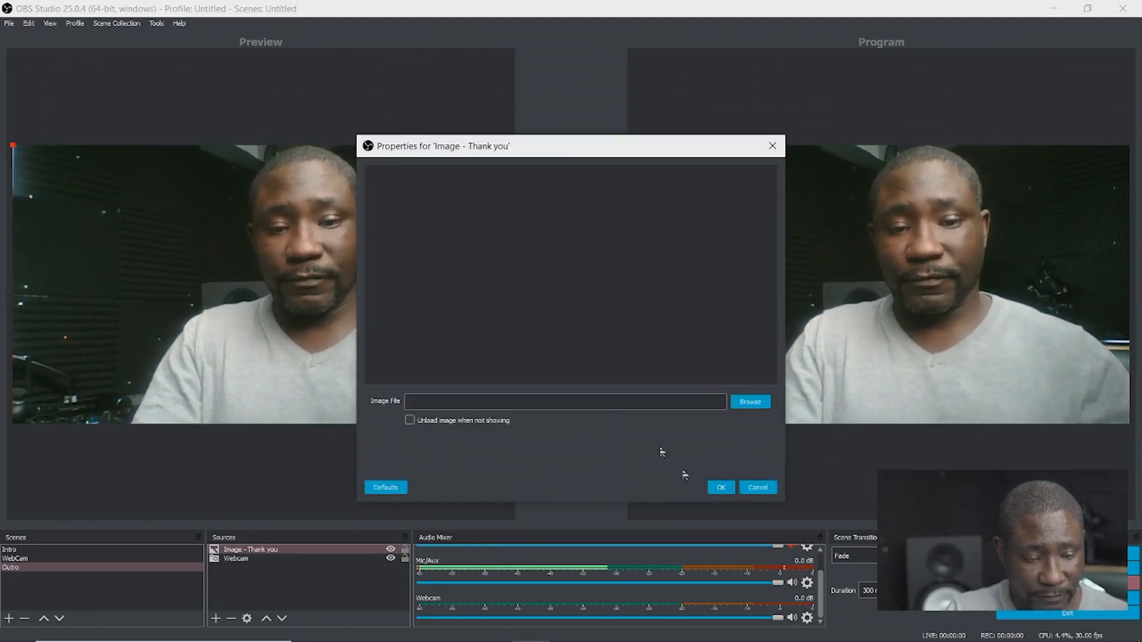
Step: Load Grace Birch Chapel.jpg from the Desktop's Stream-assets folder as the image file of the "Image - Thank you" source
{"action": "left_click", "coordinate": [749, 402]}
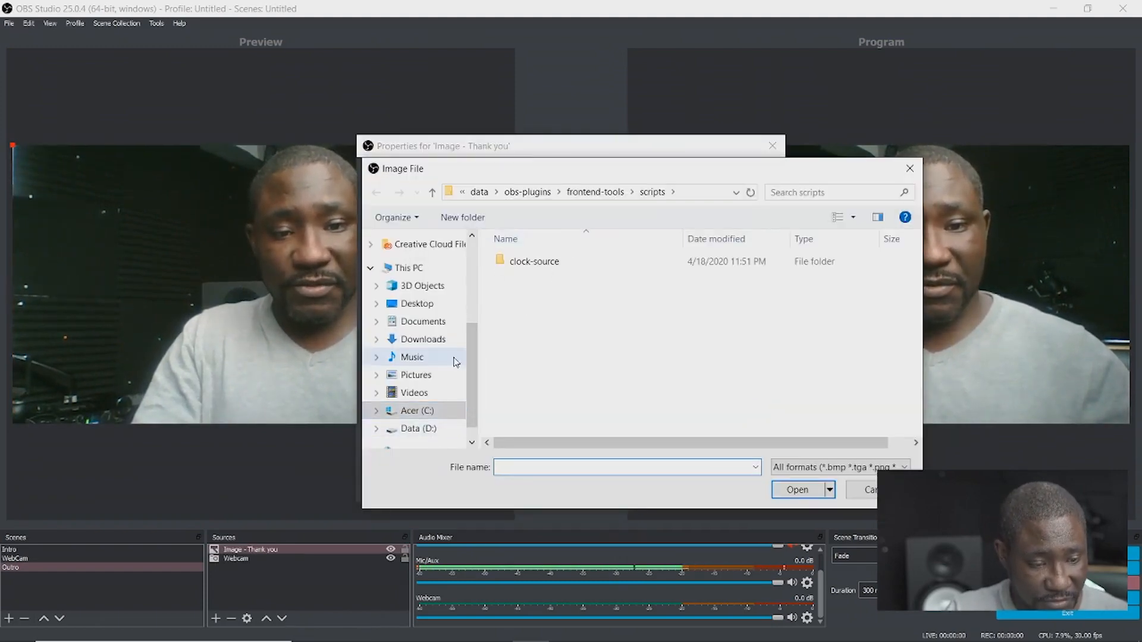
{"action": "scroll", "coordinate": [469, 398], "scroll_direction": "down", "scroll_amount": 1}
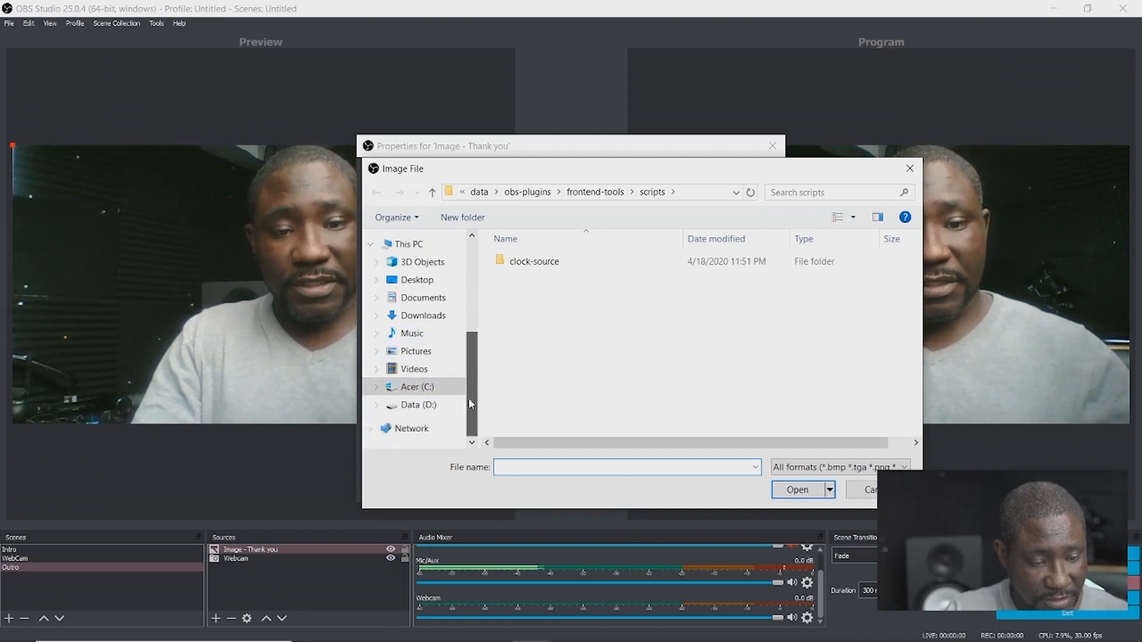
{"action": "left_click", "coordinate": [427, 284]}
{"action": "double_click", "coordinate": [562, 263]}
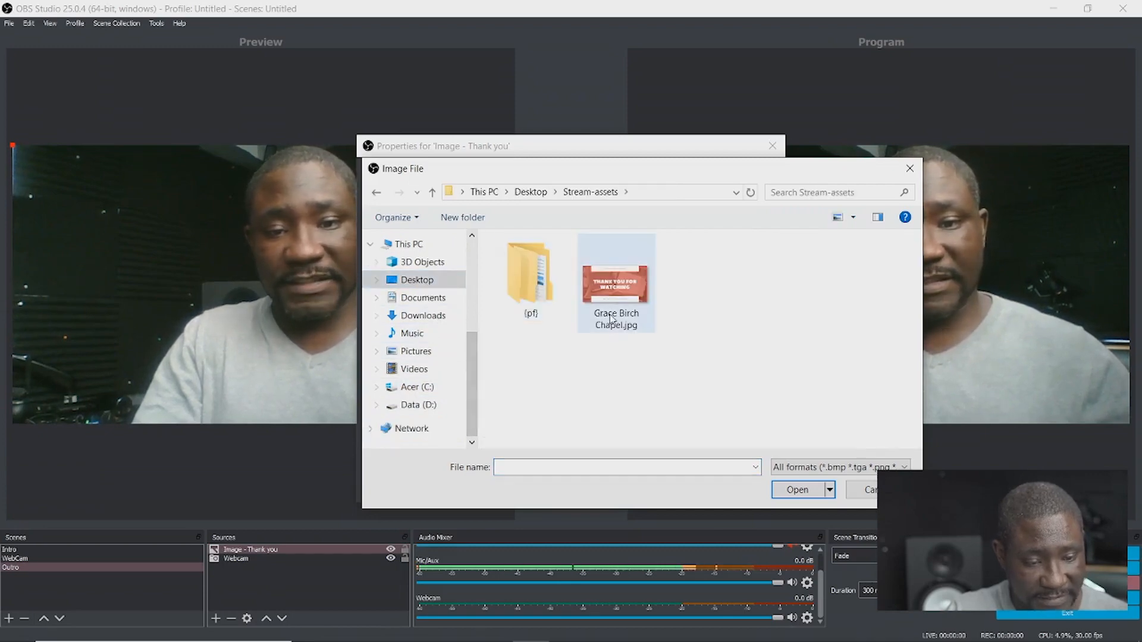
{"action": "left_click", "coordinate": [610, 321]}
{"action": "left_click", "coordinate": [797, 491]}
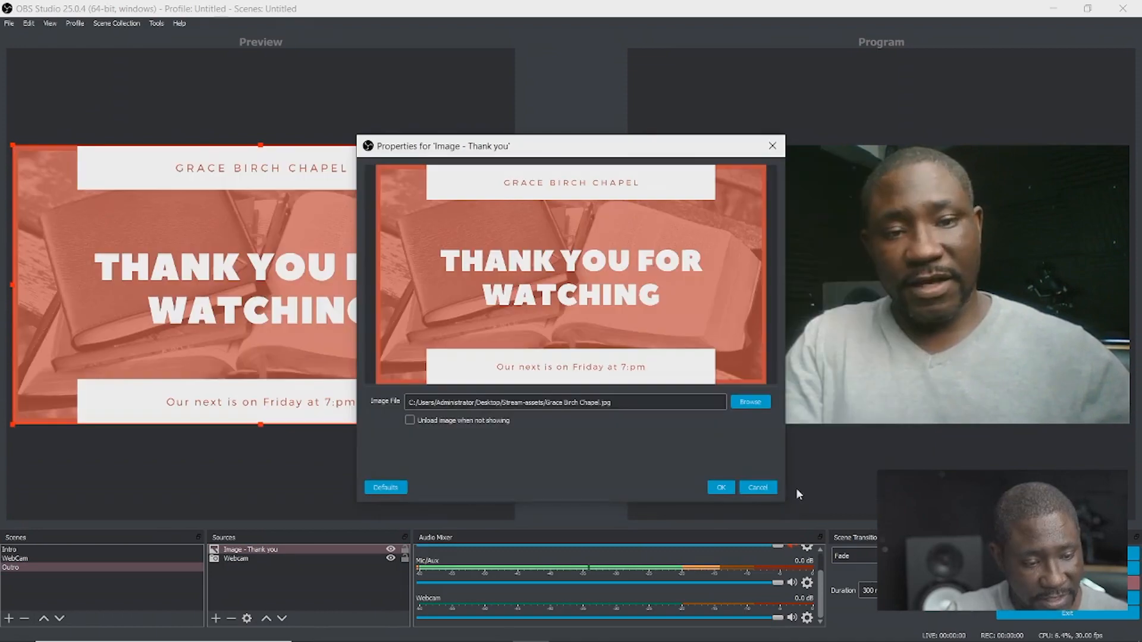
{"action": "left_click", "coordinate": [721, 489]}
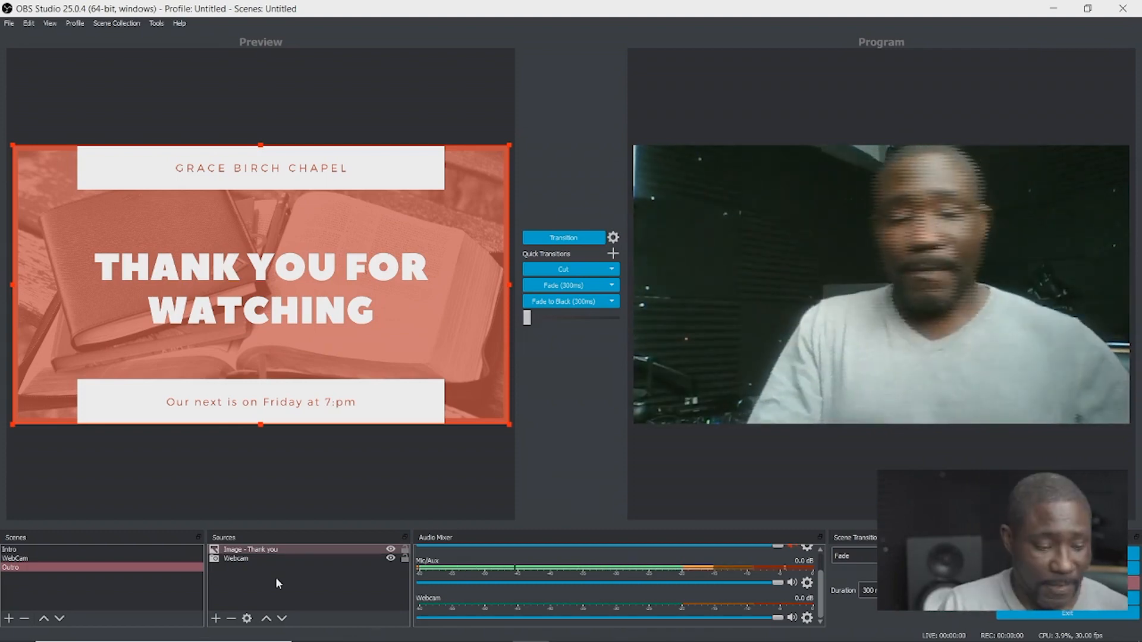
Step: Select the Intro scene for the preview and transition it to the live program output
{"action": "left_click", "coordinate": [63, 550]}
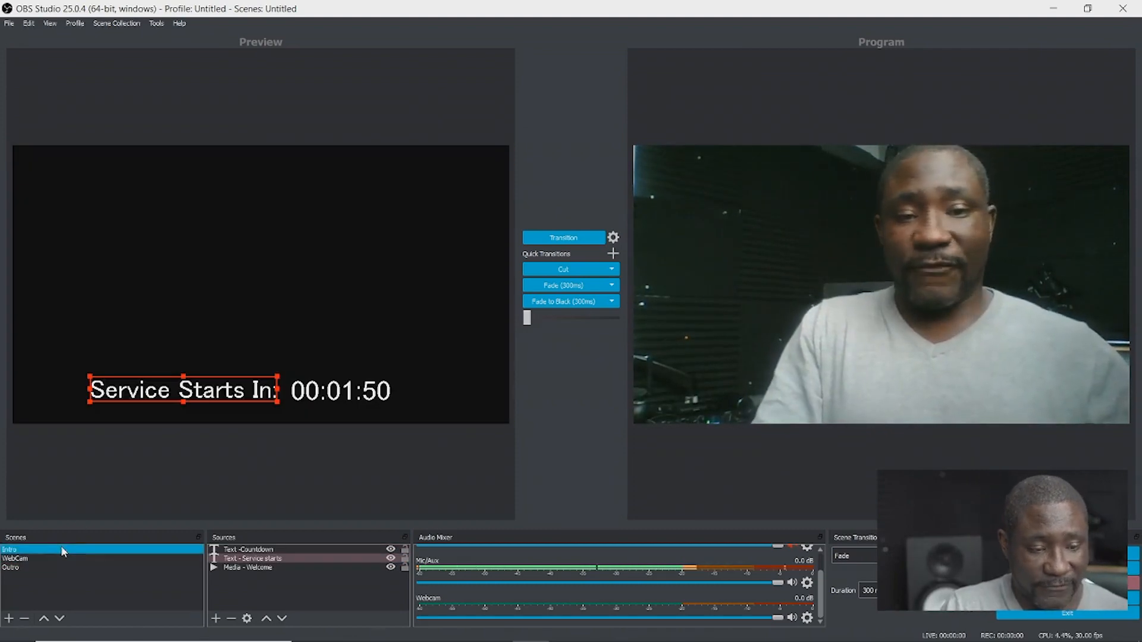
{"action": "left_click", "coordinate": [576, 237]}
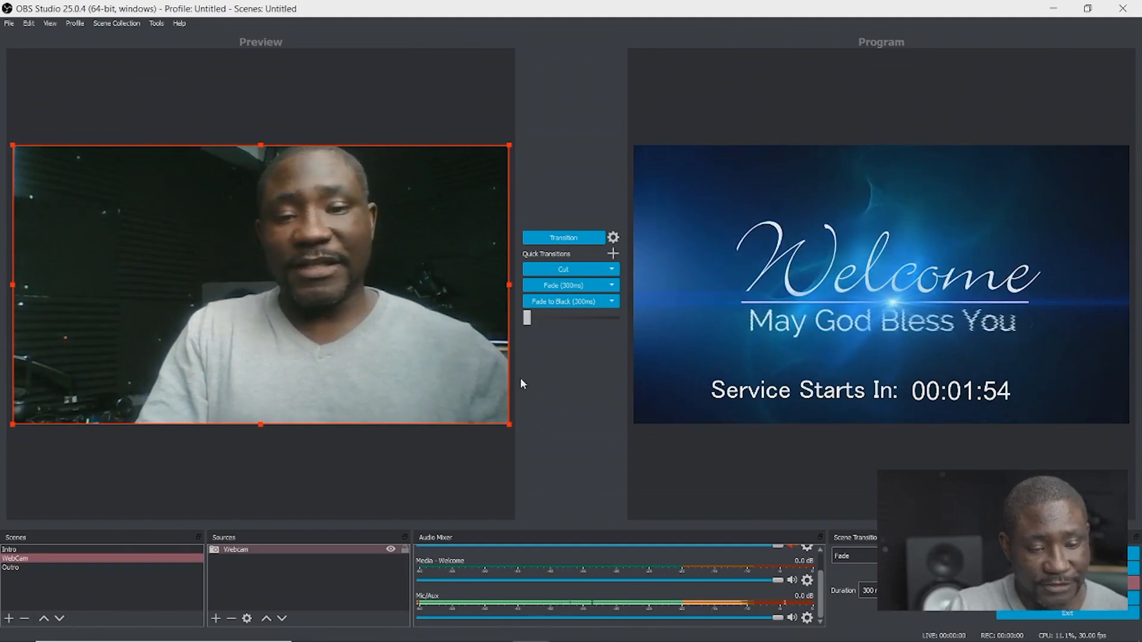
Step: Transition the WebCam scene to the live program output, followed by the Outro scene
{"action": "left_click", "coordinate": [577, 239]}
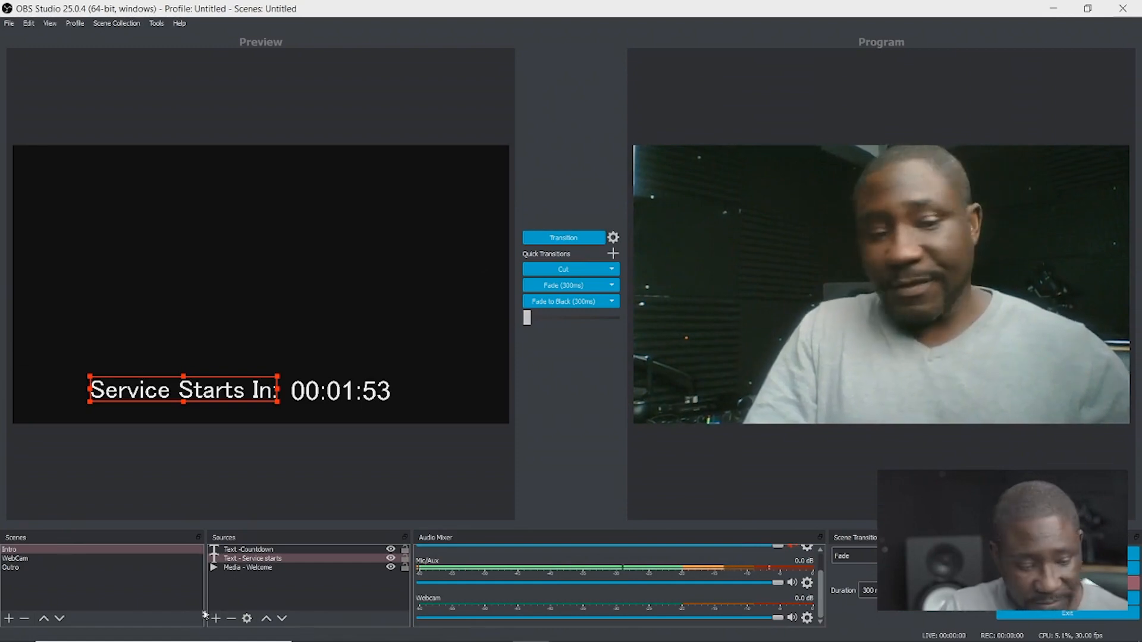
{"action": "left_click", "coordinate": [20, 568]}
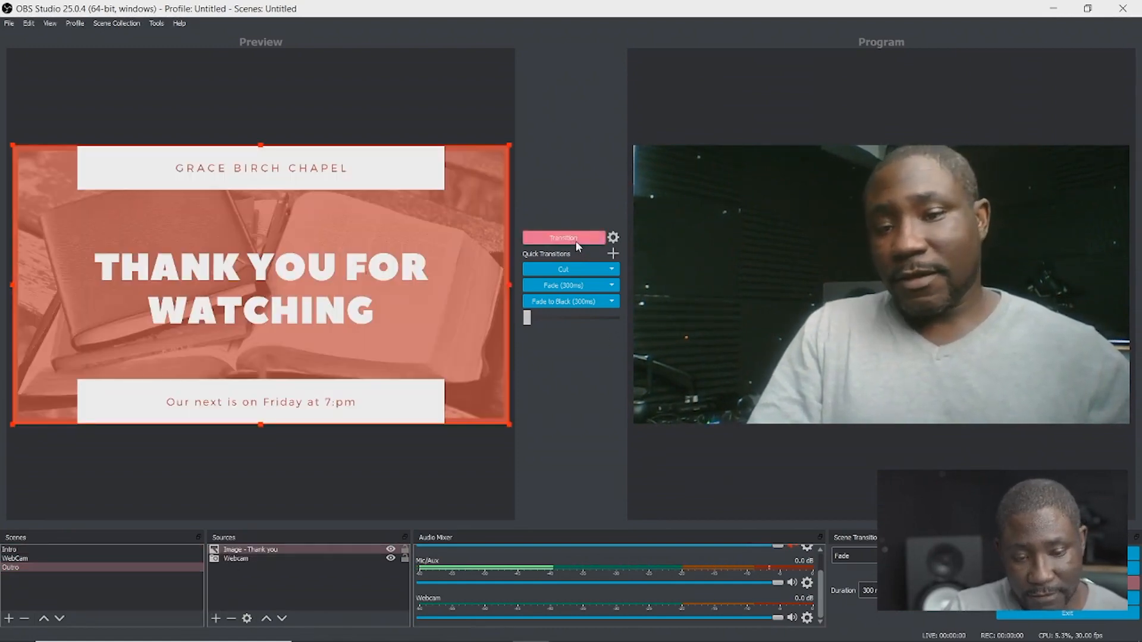
{"action": "left_click", "coordinate": [576, 240]}
Step: Switch to the YouTube Studio live dashboard in Chrome and arrange its window side by side with OBS Studio
{"action": "mouse_move", "coordinate": [553, 641]}
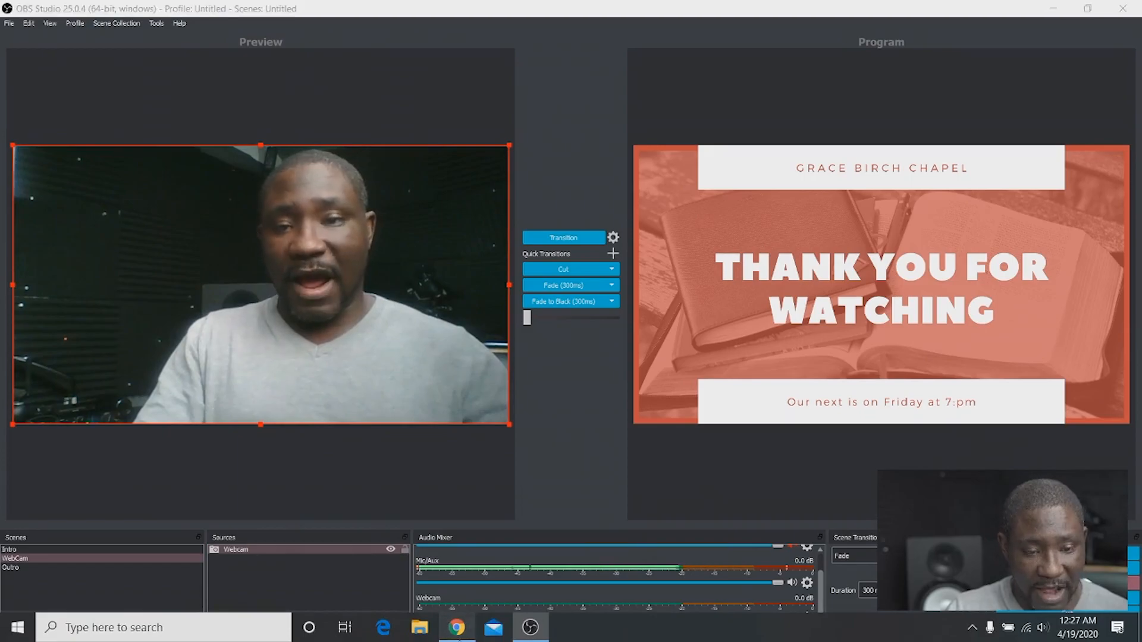
{"action": "left_click", "coordinate": [457, 628]}
{"action": "left_click", "coordinate": [680, 21]}
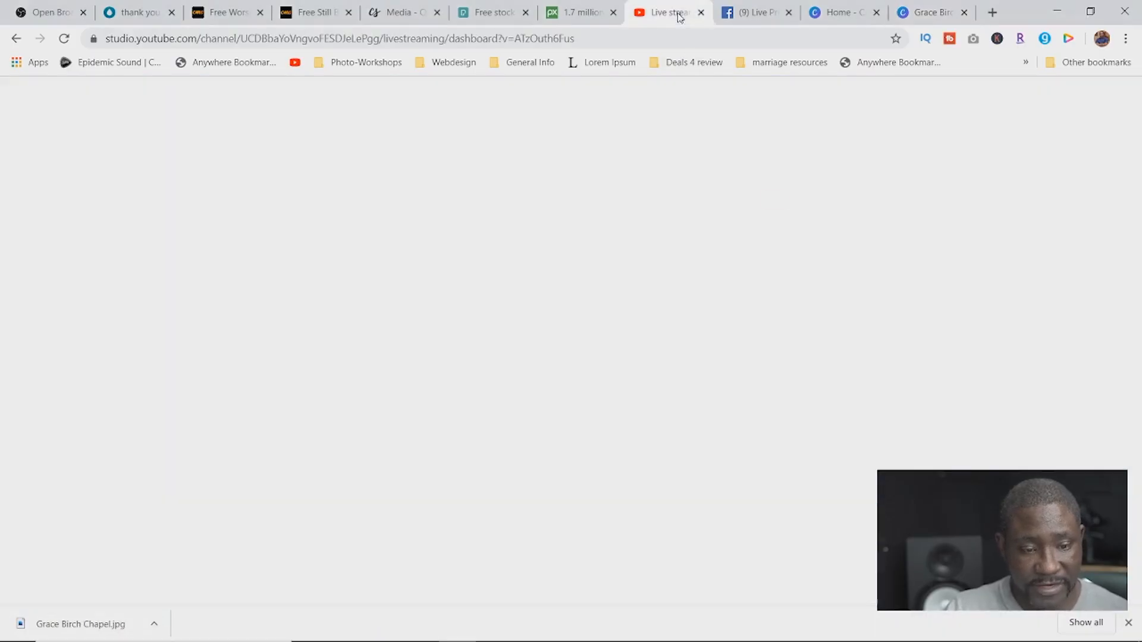
{"action": "left_click_drag", "start_coordinate": [1035, 13], "coordinate": [1139, 72]}
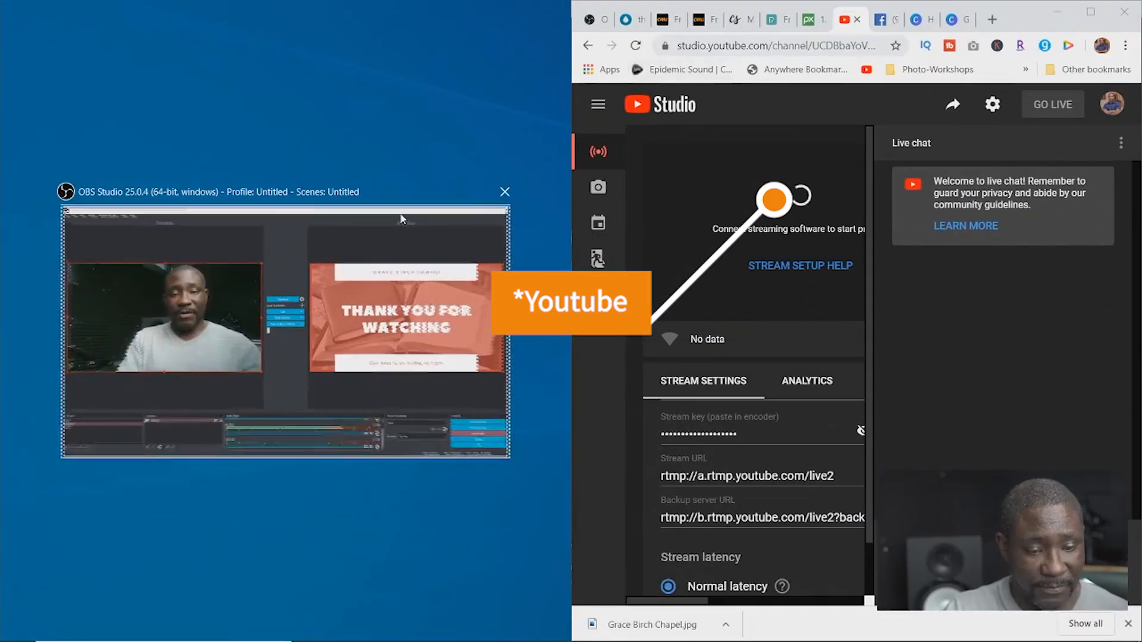
{"action": "left_click", "coordinate": [400, 212]}
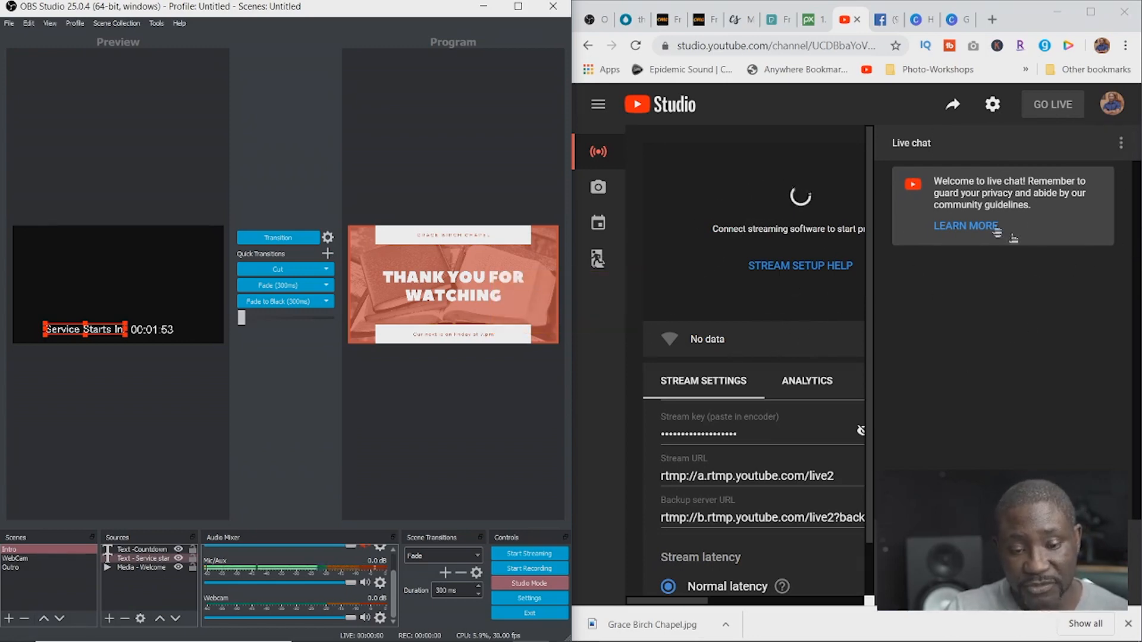
Step: Start streaming from OBS Studio and transition the Intro scene and then the WebCam scene to the program output
{"action": "left_click", "coordinate": [538, 554]}
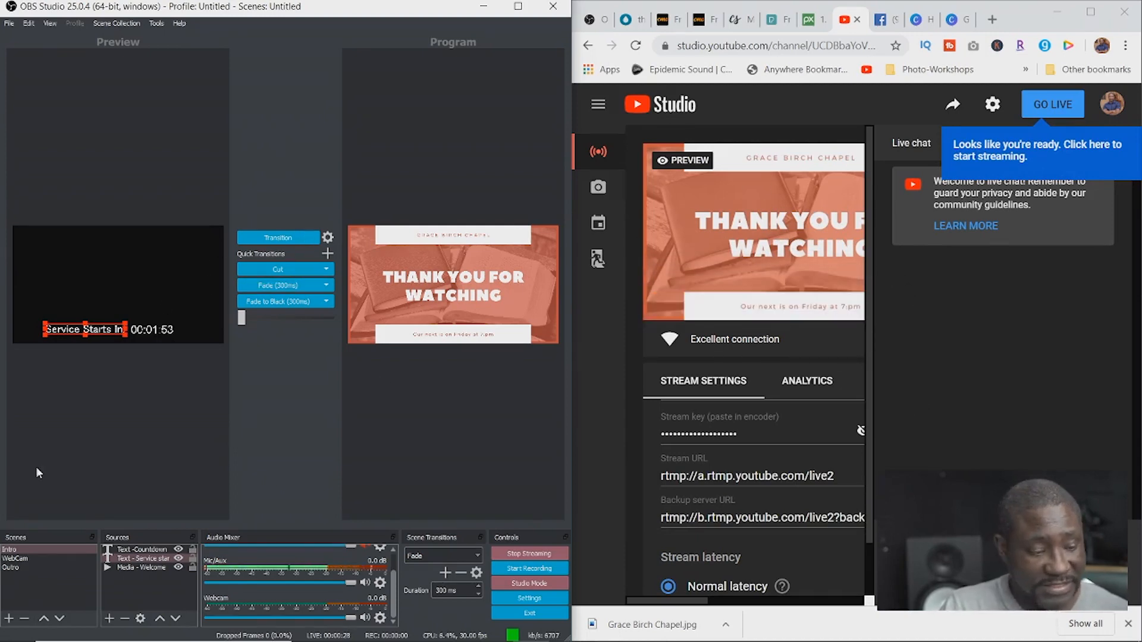
{"action": "left_click", "coordinate": [285, 240]}
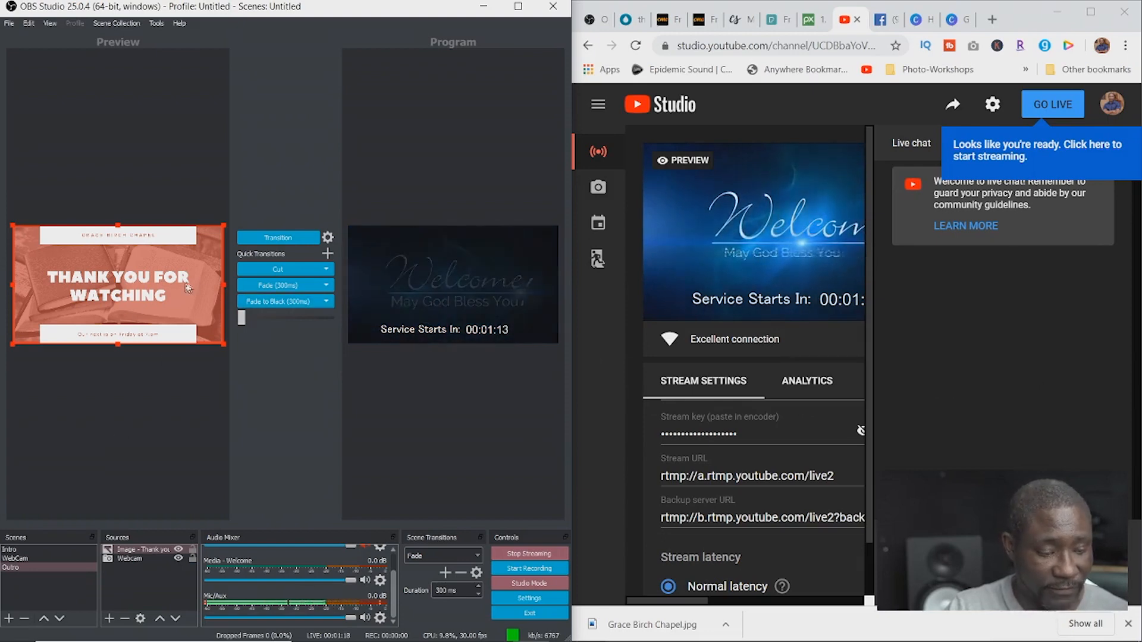
{"action": "left_click", "coordinate": [25, 559]}
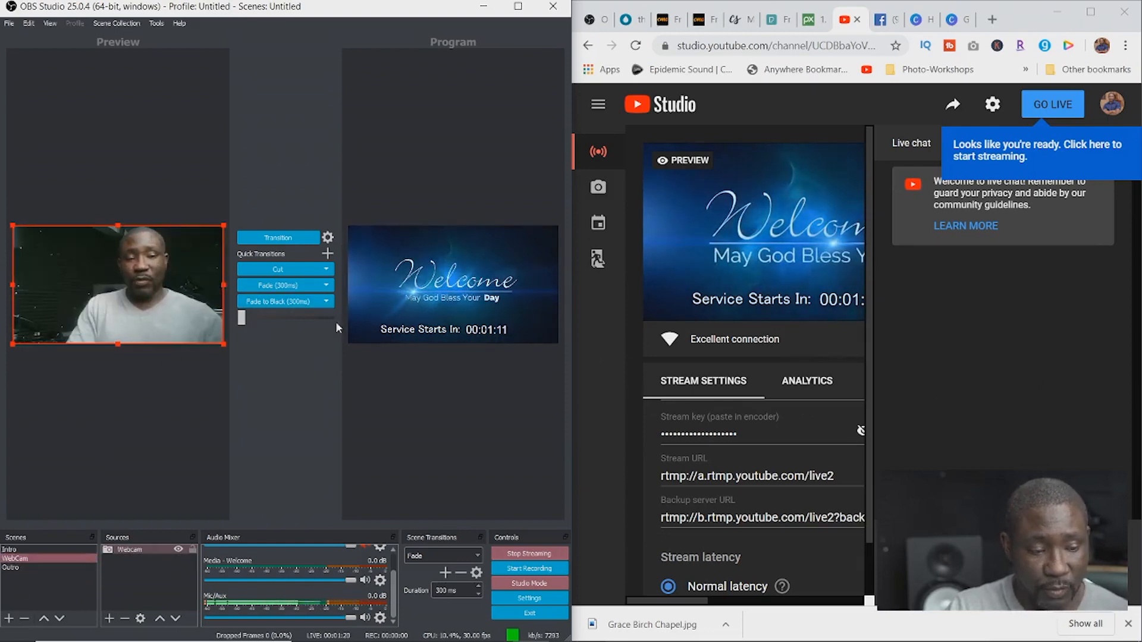
{"action": "left_click", "coordinate": [288, 239]}
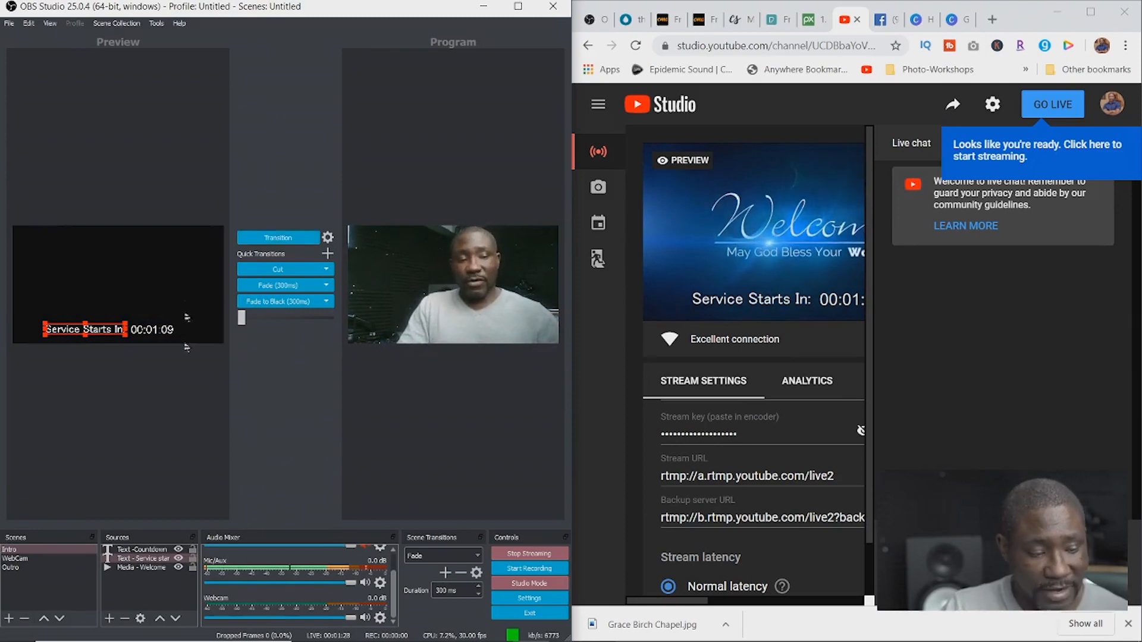
Step: Put the Outro scene in the preview and bring it to the program output using Fade to Black (300ms) and Fade (300ms)
{"action": "left_click", "coordinate": [37, 568]}
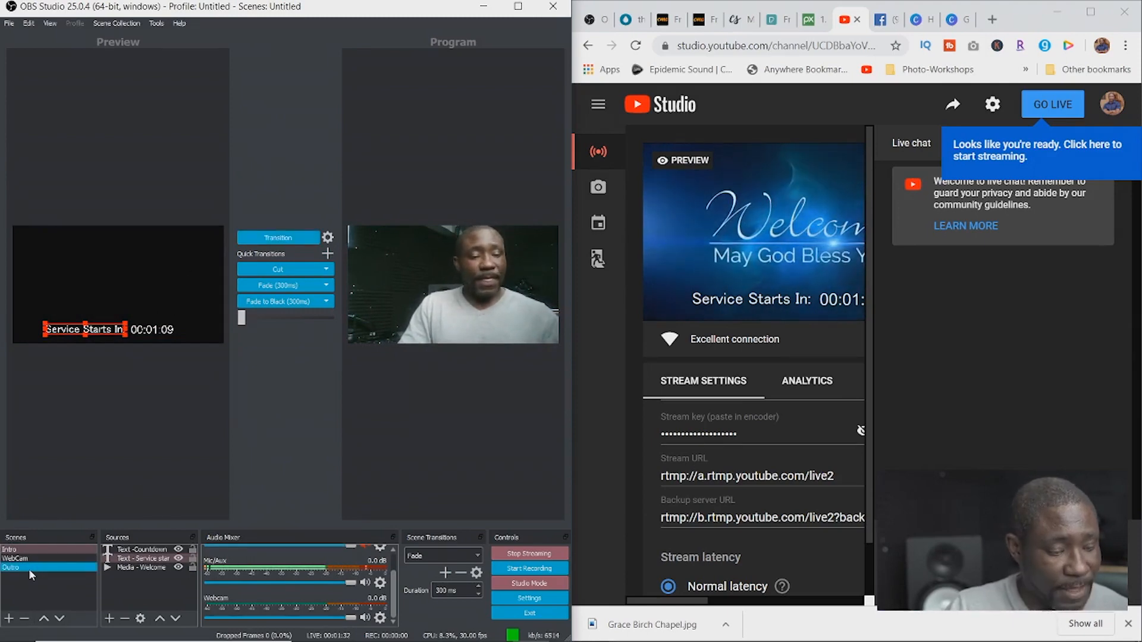
{"action": "left_click", "coordinate": [28, 568]}
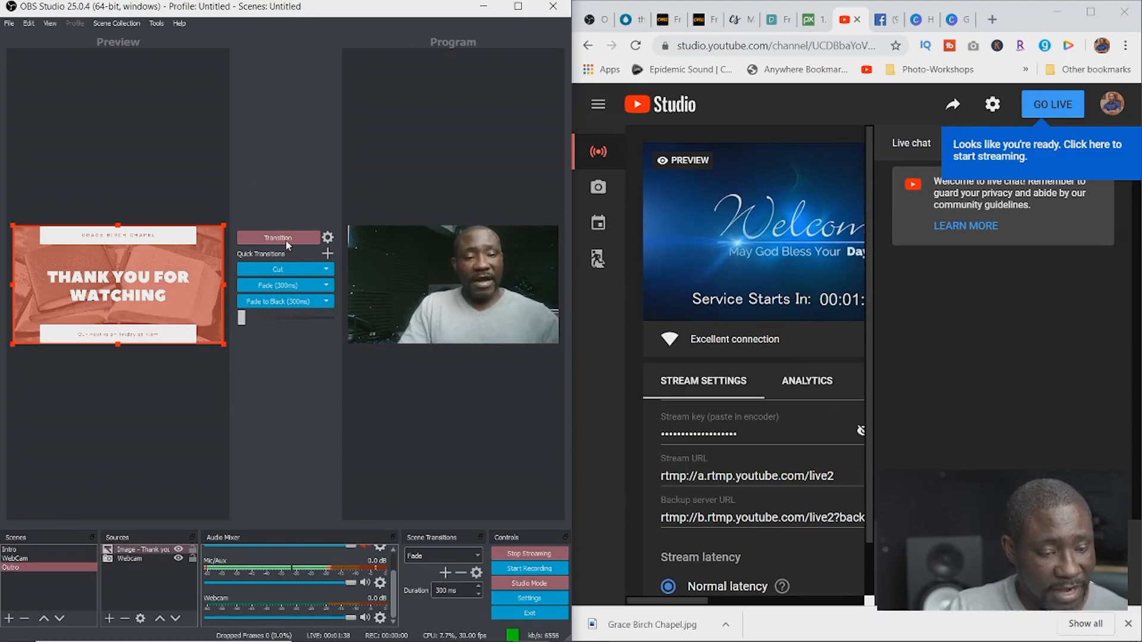
{"action": "left_click", "coordinate": [295, 301]}
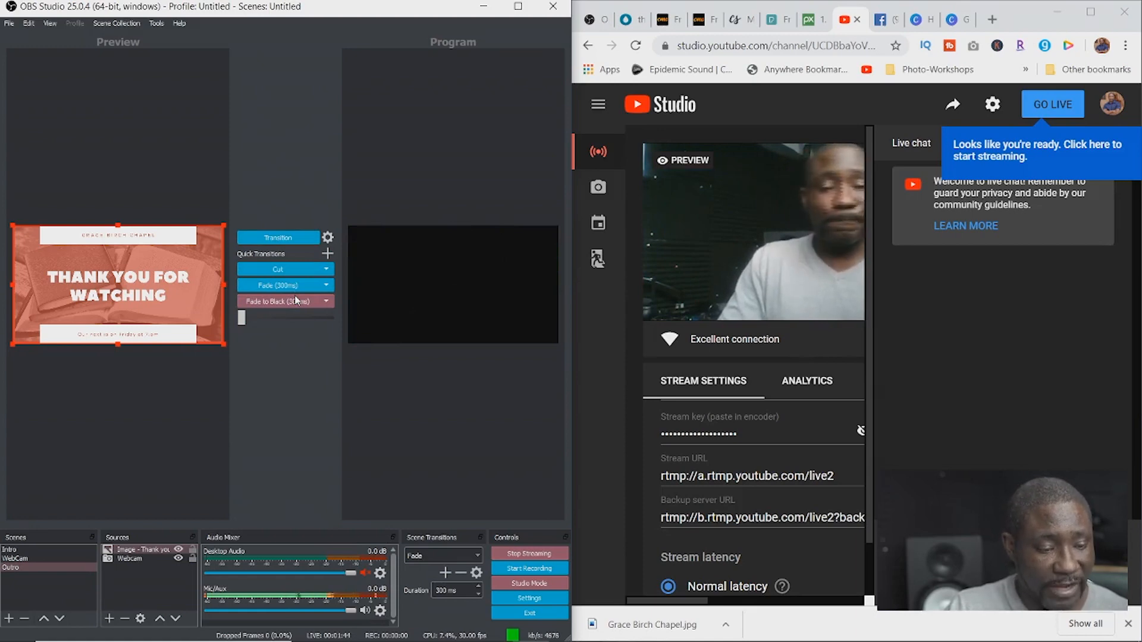
{"action": "left_click", "coordinate": [292, 286]}
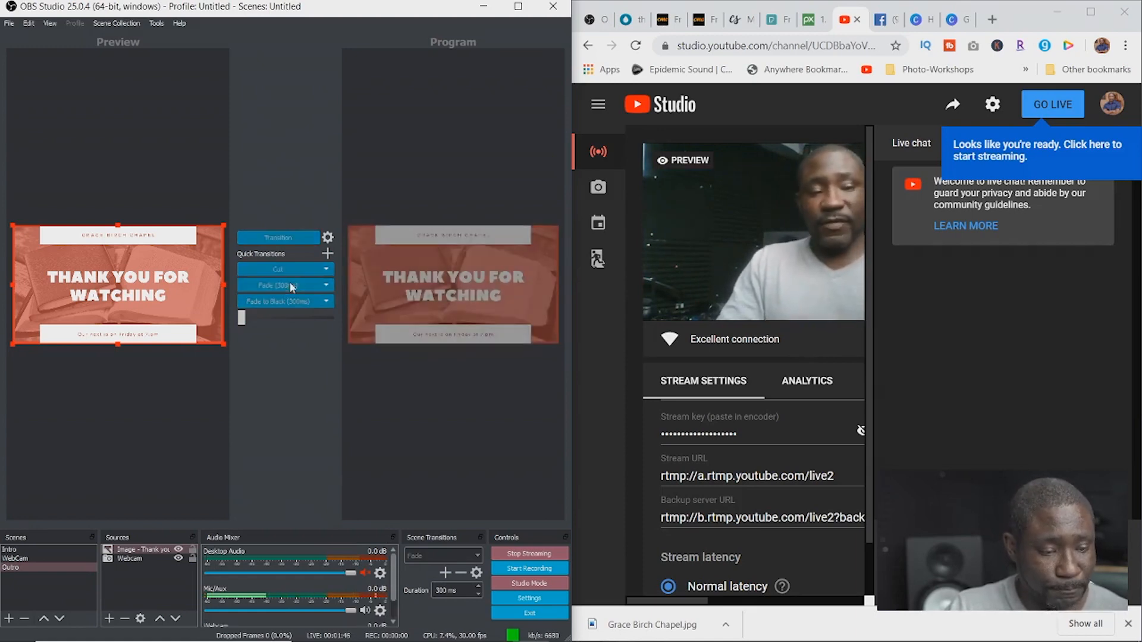